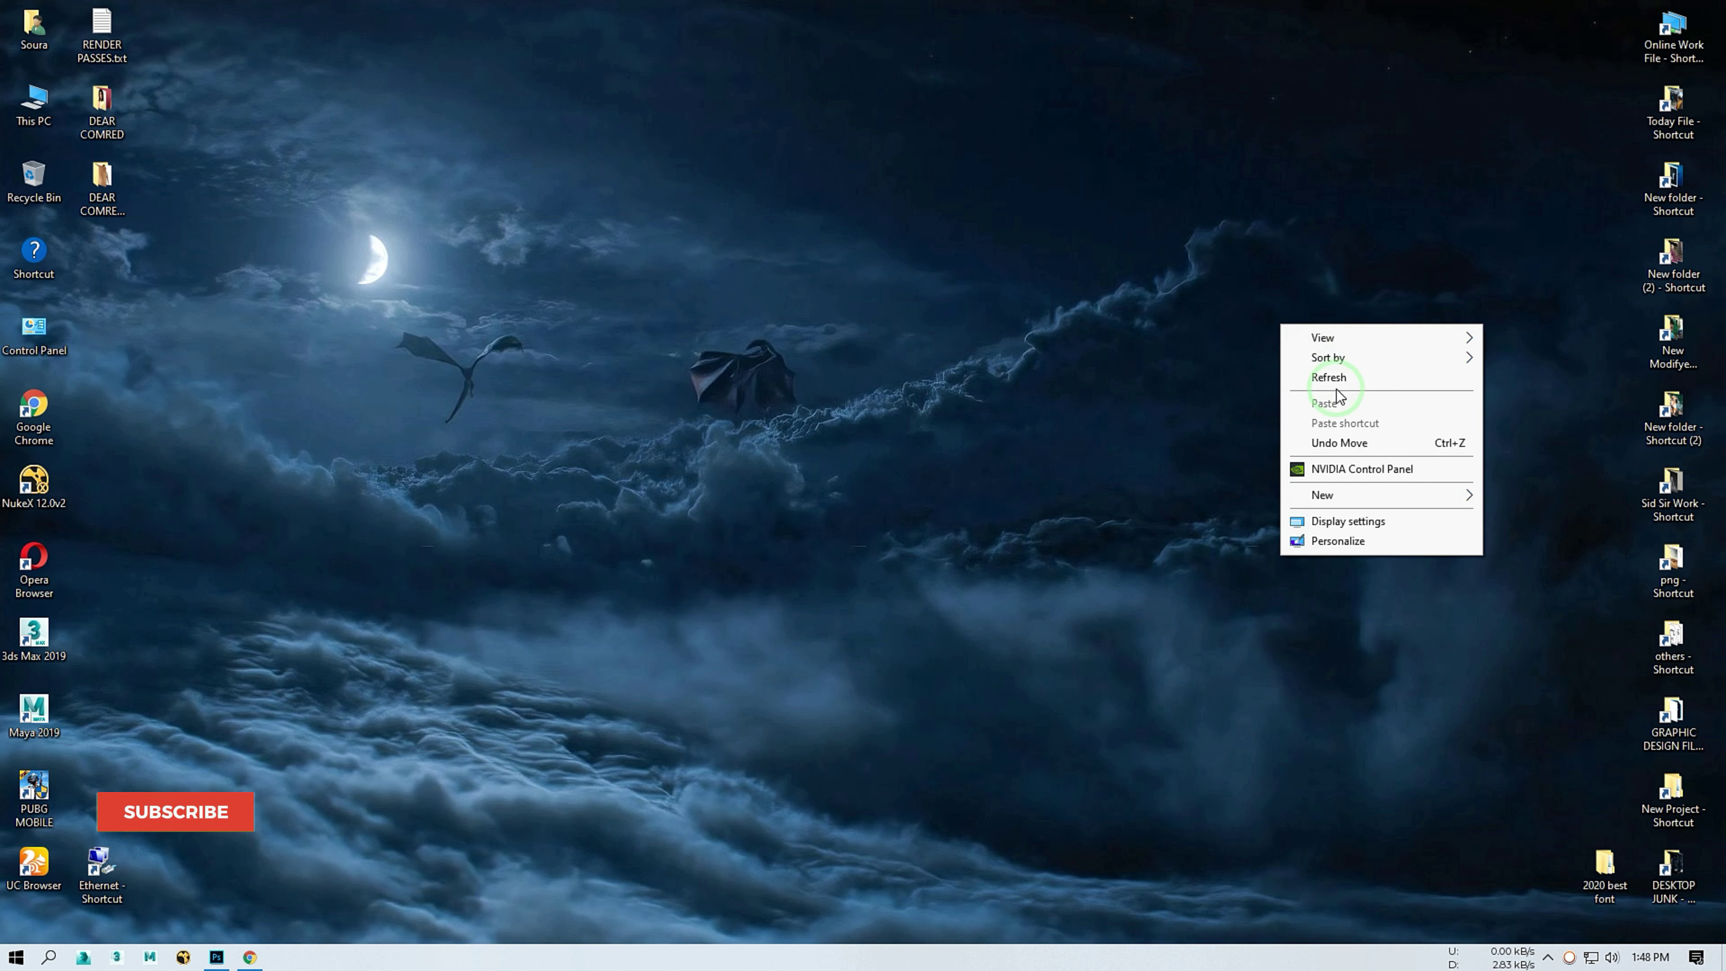
Refresh the Windows desktop and launch Photoshop from the taskbar
{"action": "left_click", "coordinate": [1329, 378]}
{"action": "right_click", "coordinate": [682, 133]}
{"action": "left_click", "coordinate": [754, 198]}
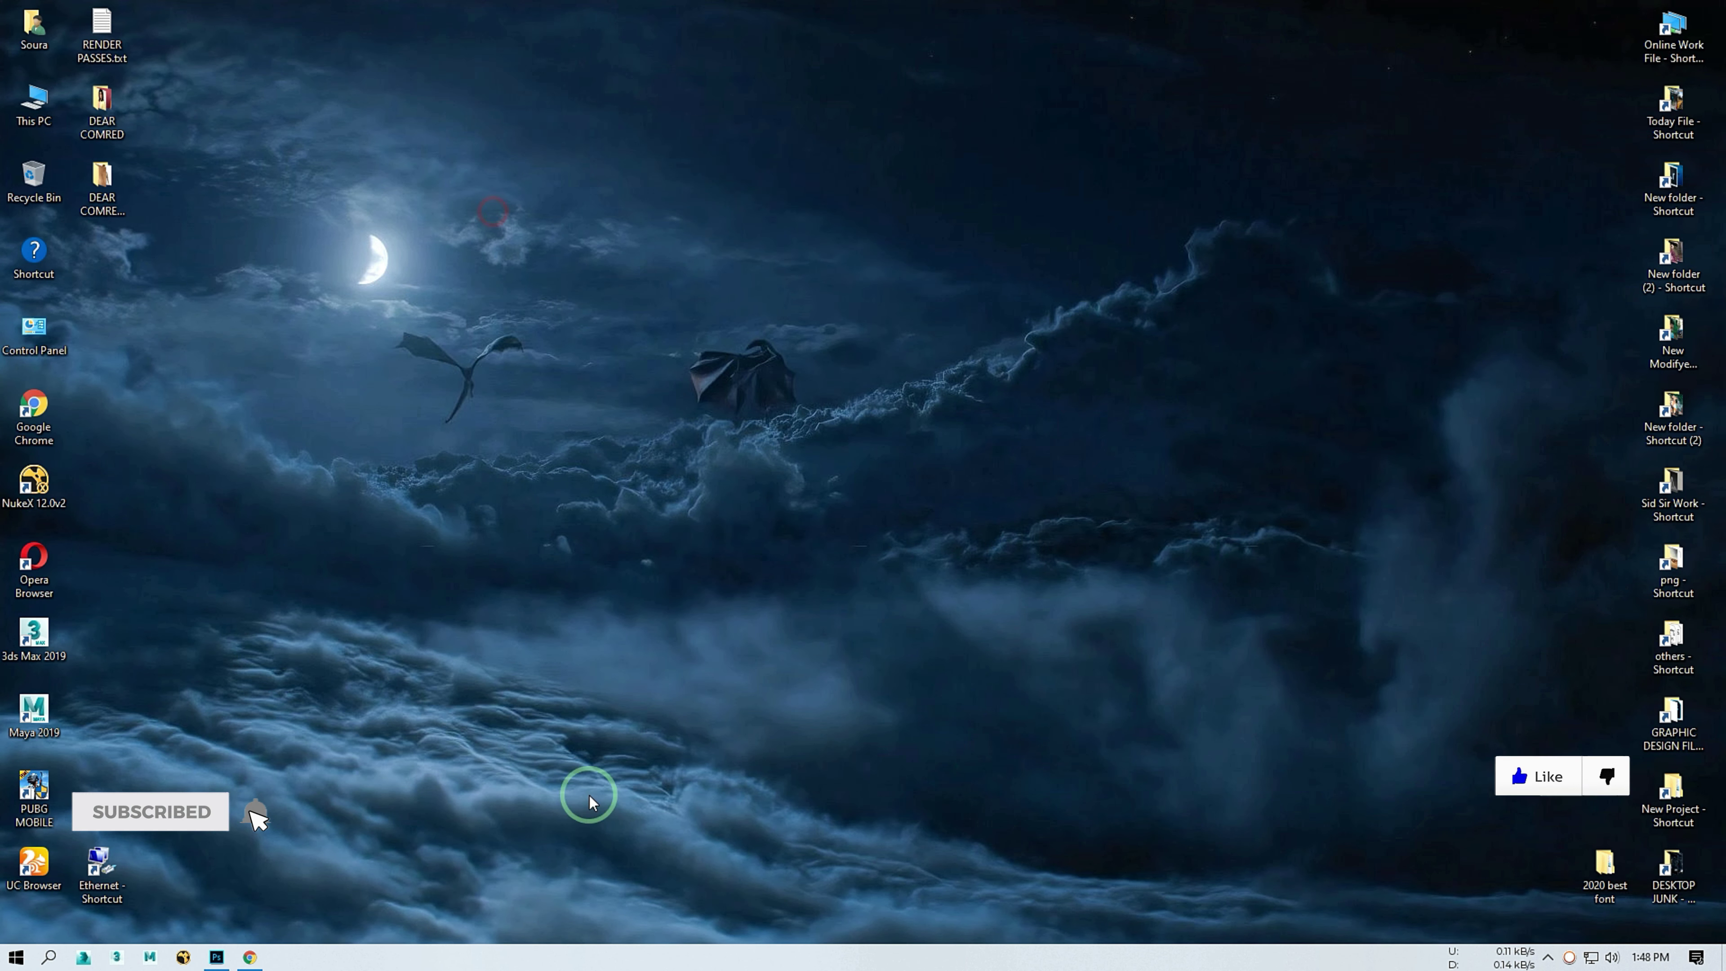
{"action": "left_click", "coordinate": [216, 958]}
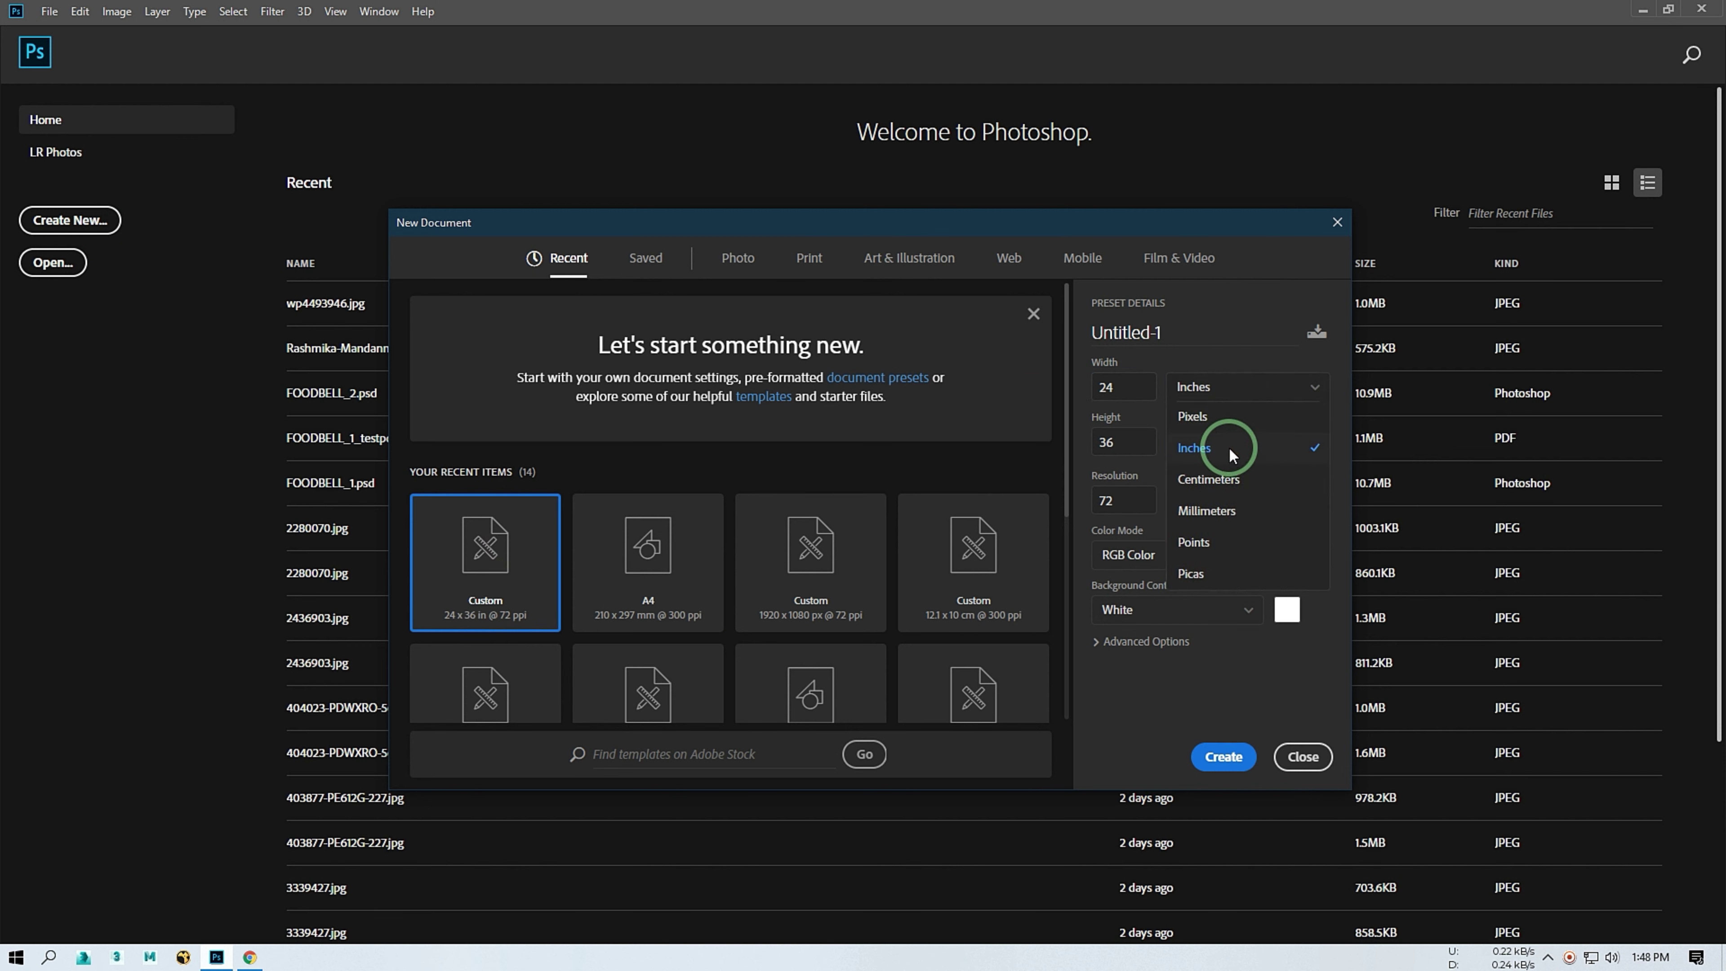
Create the blank 24 × 36 inch, 72 ppi document, then open the DEAR COMRED ELEMENTS folder
{"action": "left_click", "coordinate": [1226, 757]}
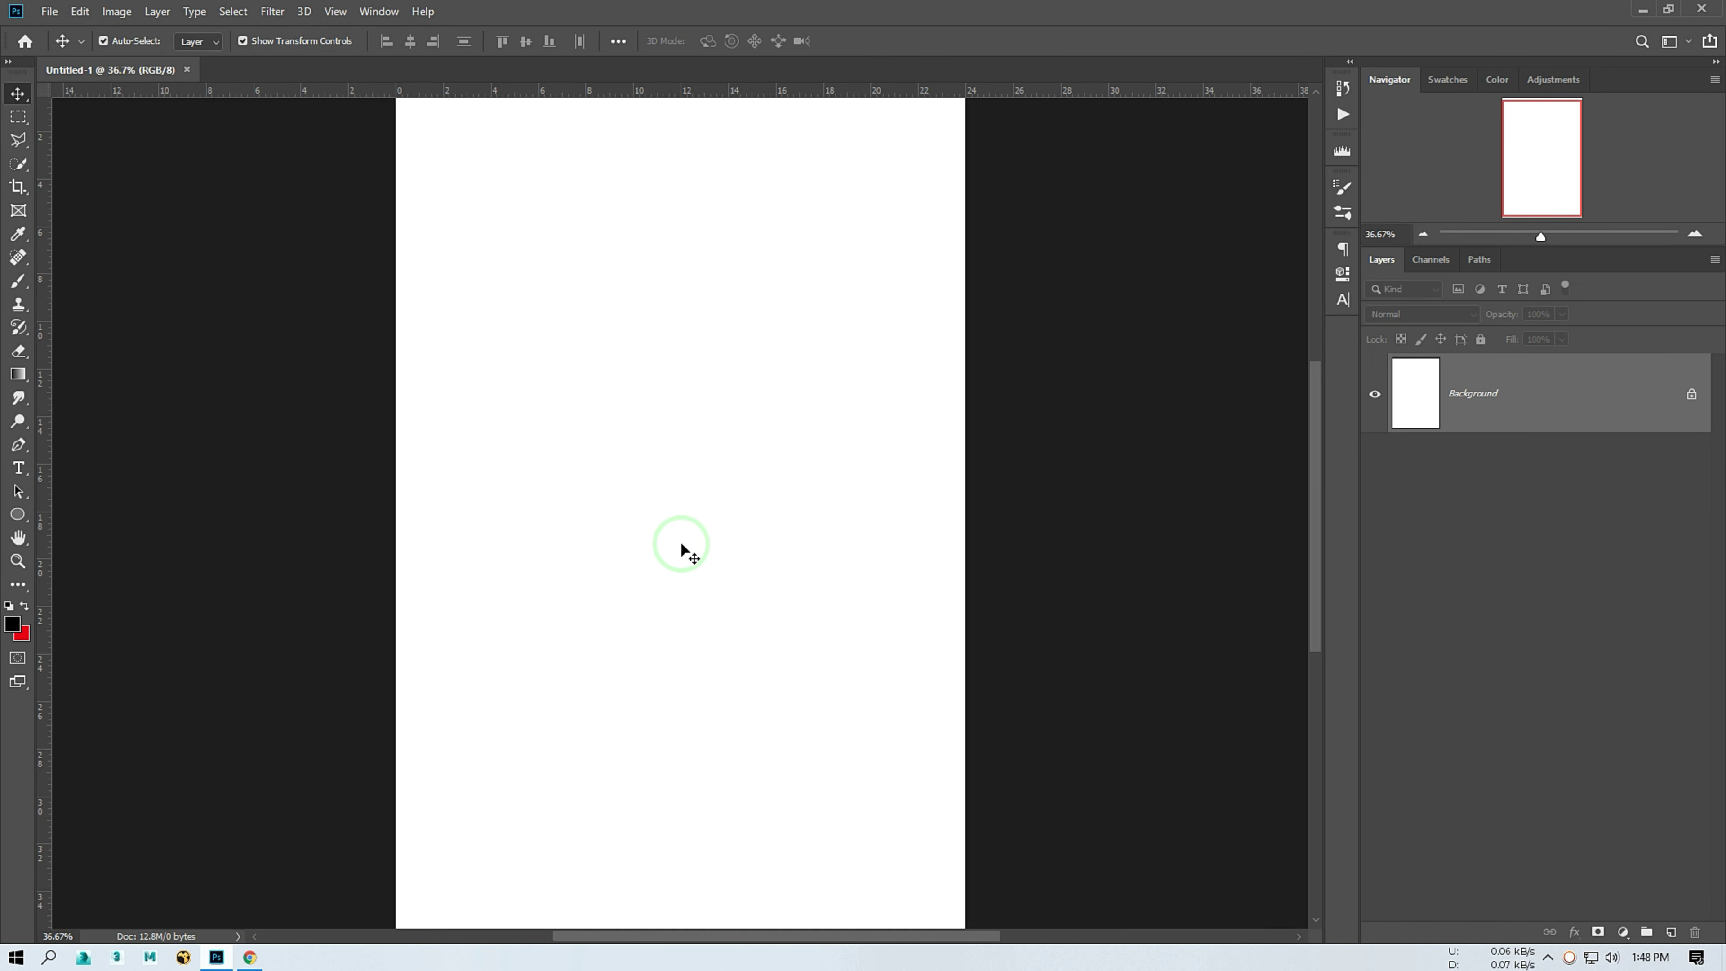
{"action": "left_click", "coordinate": [1642, 9]}
{"action": "double_click", "coordinate": [102, 184]}
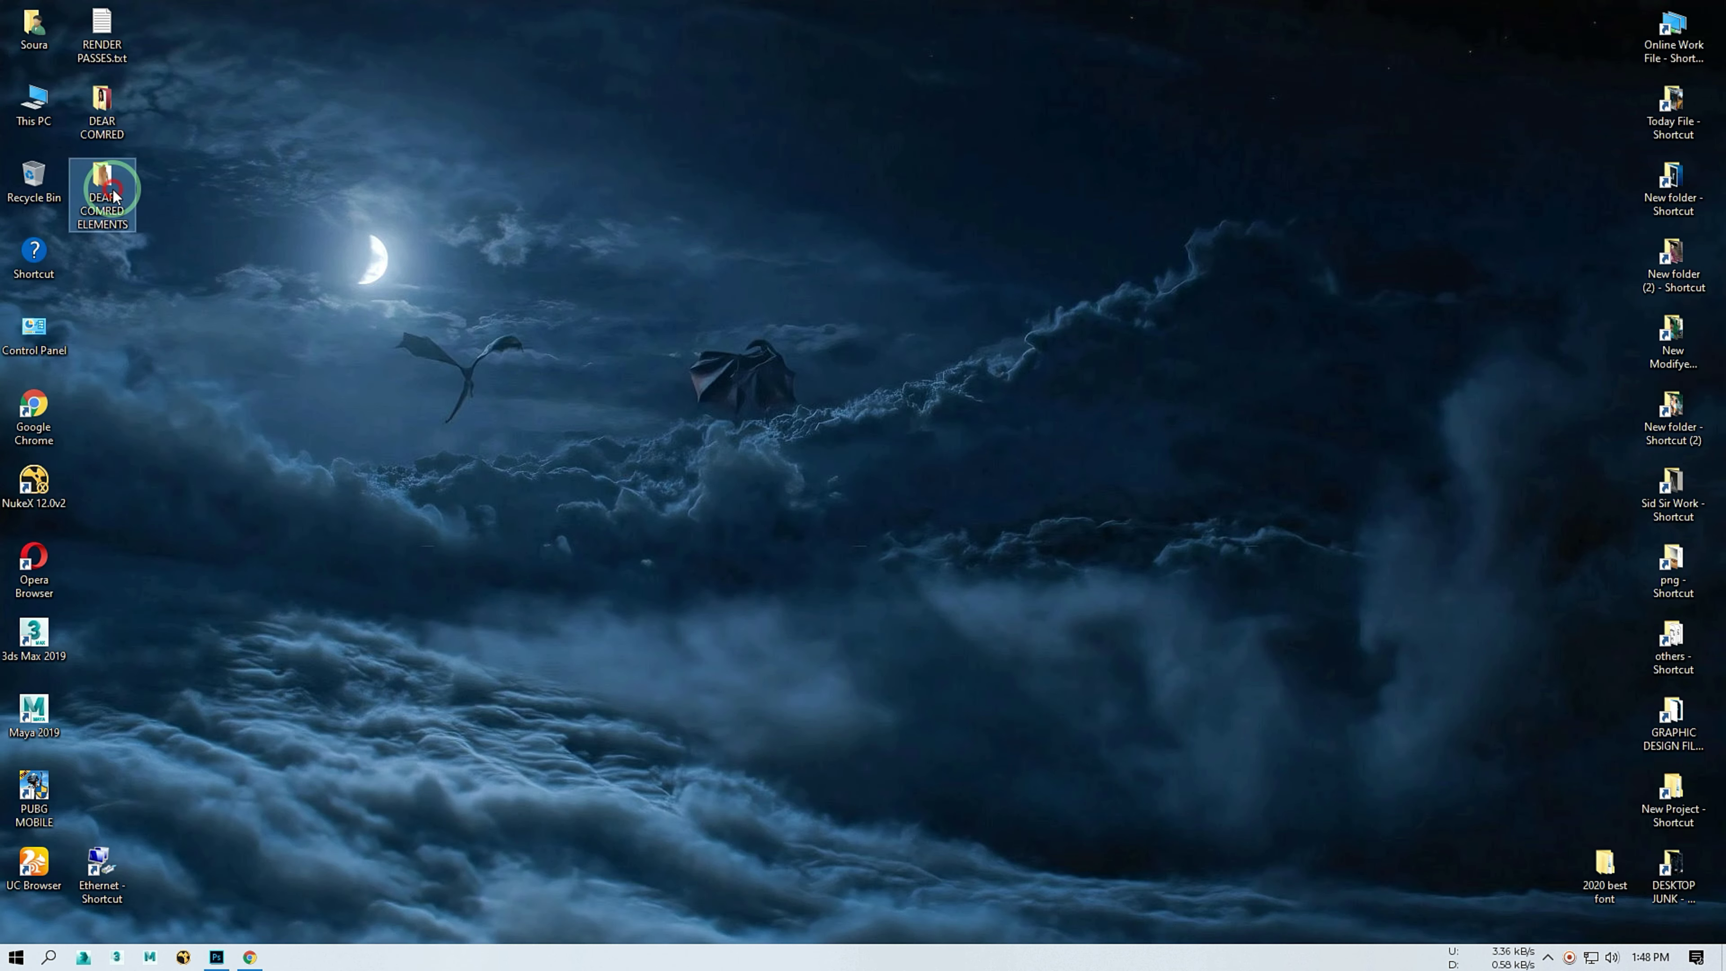
Place Dear-Comrade BG-.png on the canvas, scaled to cover the whole page
{"action": "right_click", "coordinate": [658, 285]}
{"action": "left_click", "coordinate": [213, 204]}
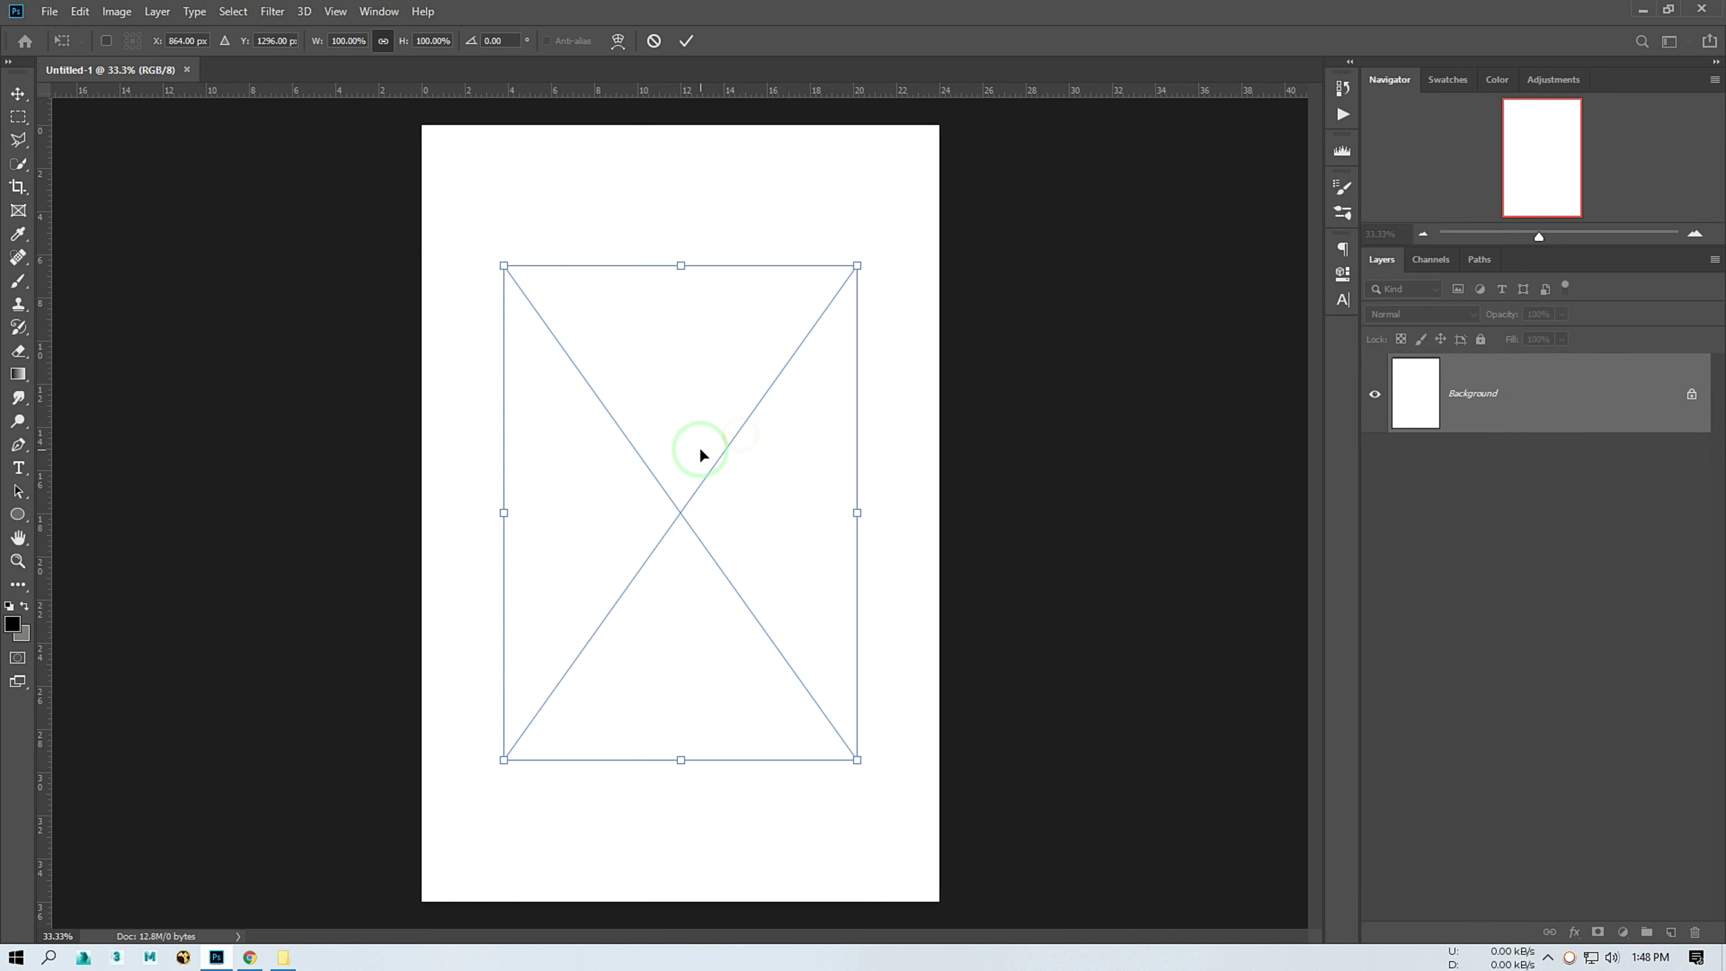
{"action": "mouse_move", "coordinate": [214, 204]}
{"action": "left_mouse_down"}
{"action": "mouse_move", "coordinate": [706, 314]}
{"action": "mouse_move", "coordinate": [620, 286]}
{"action": "left_mouse_up"}
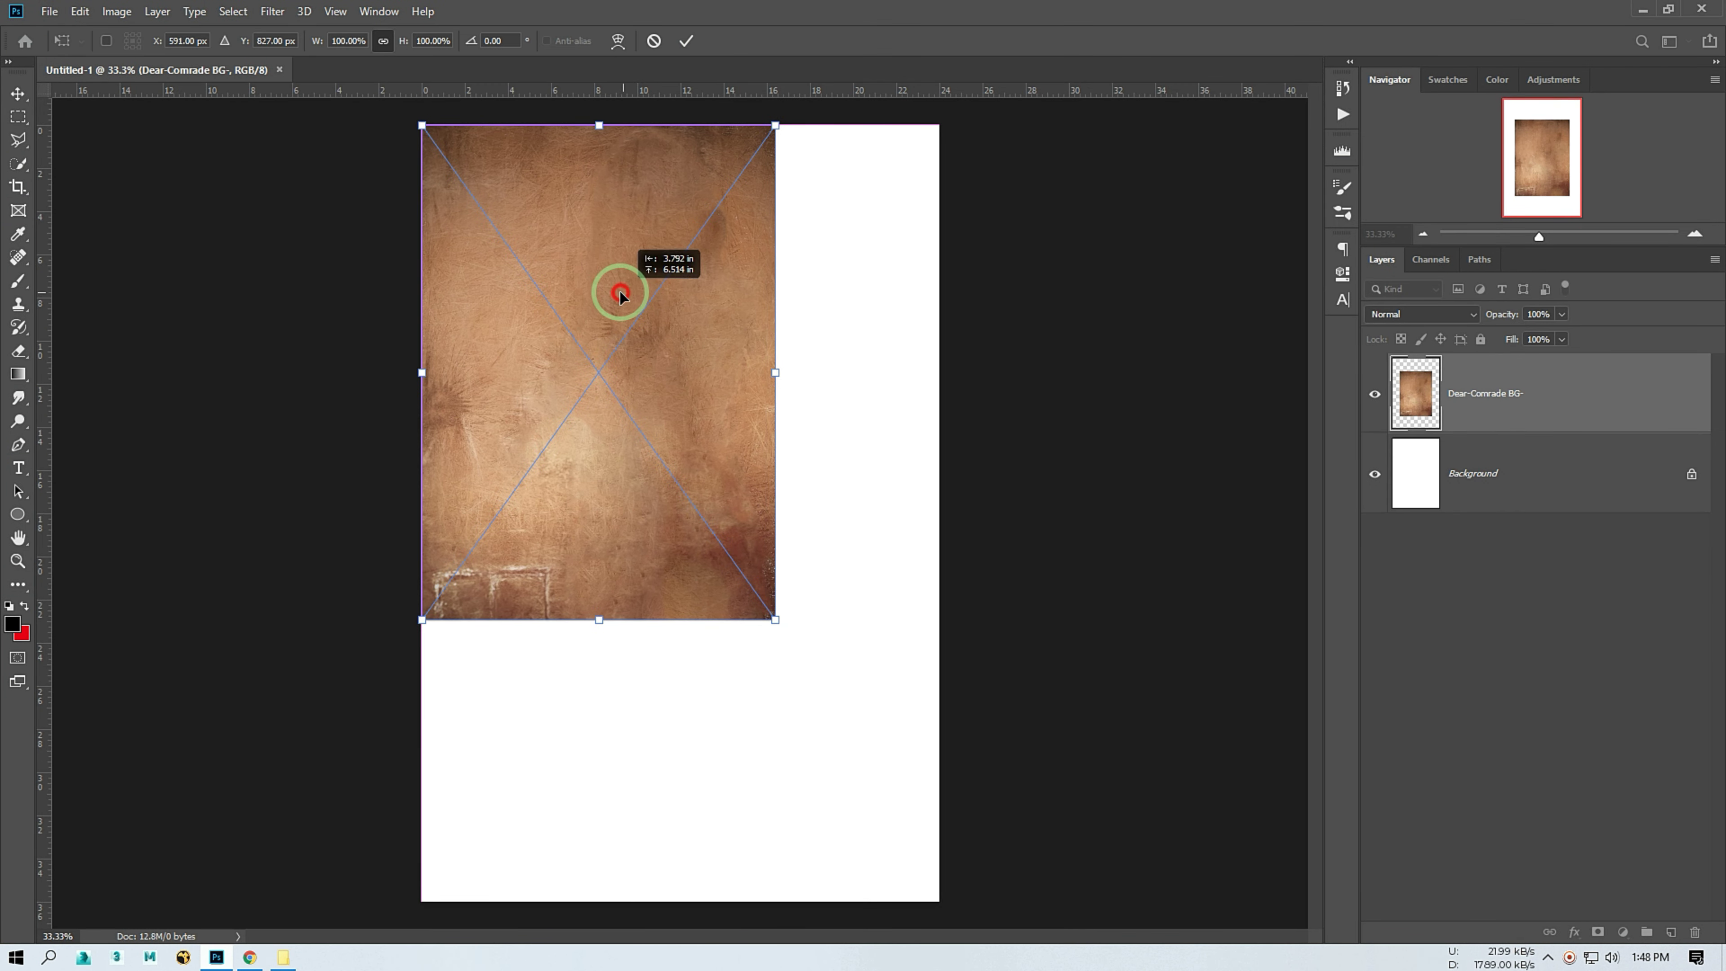
{"action": "left_click_drag", "start_coordinate": [775, 618], "coordinate": [883, 890]}
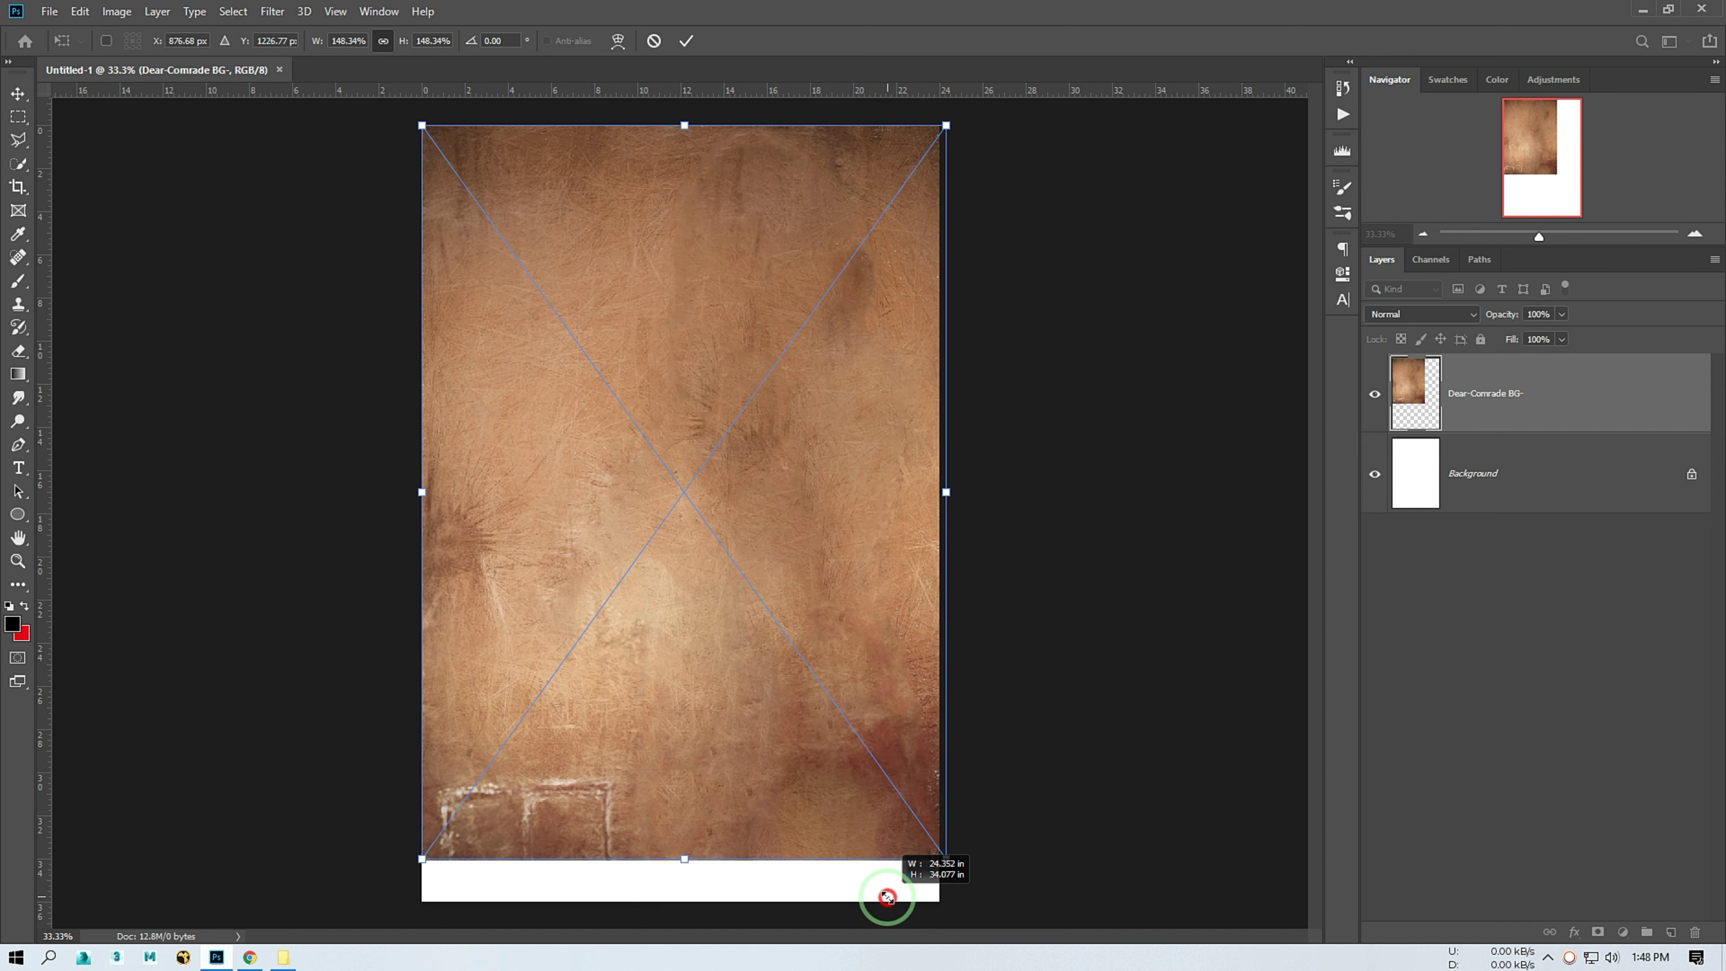
{"action": "left_click", "coordinate": [686, 40]}
{"action": "left_click_drag", "start_coordinate": [728, 351], "coordinate": [732, 400]}
{"action": "left_click_drag", "start_coordinate": [947, 175], "coordinate": [978, 119]}
{"action": "left_click", "coordinate": [687, 40]}
{"action": "left_click", "coordinate": [1174, 331]}
Add guides at the page's right, top and bottom edges and the vertical centre
{"action": "scroll", "coordinate": [705, 417], "scroll_direction": "up", "scroll_amount": 3}
{"action": "scroll", "coordinate": [705, 417], "scroll_direction": "down", "scroll_amount": 4}
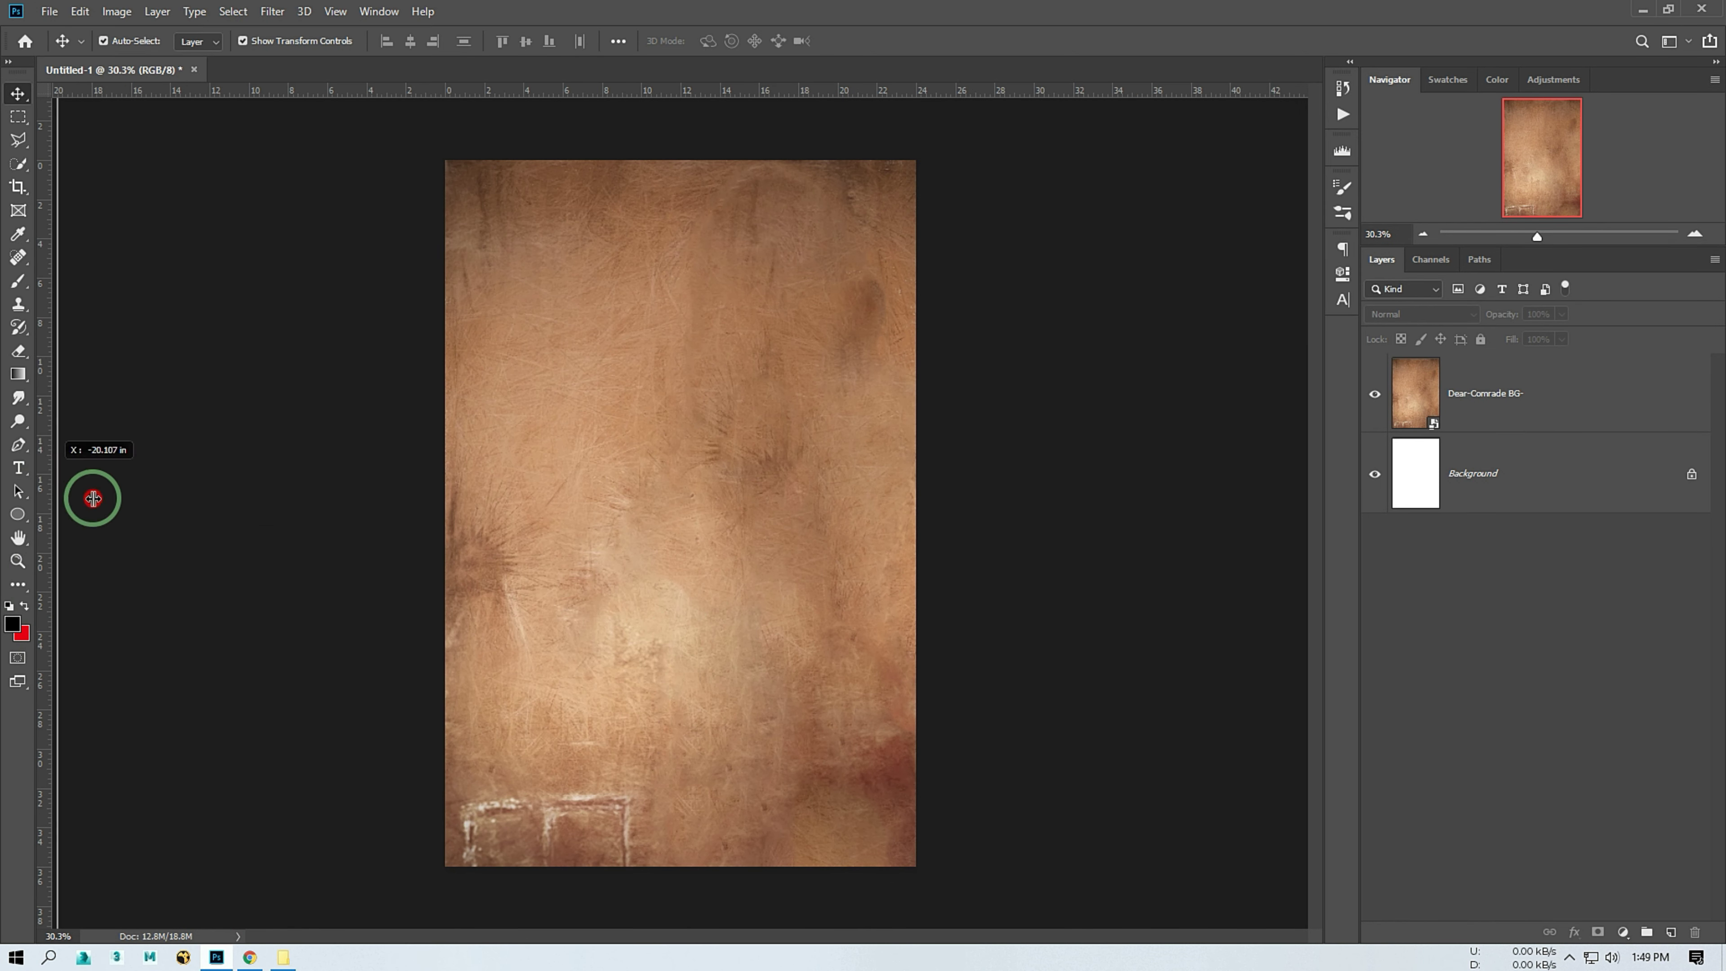
{"action": "left_click_drag", "start_coordinate": [539, 525], "coordinate": [912, 586]}
{"action": "left_click_drag", "start_coordinate": [530, 91], "coordinate": [574, 159]}
{"action": "left_click_drag", "start_coordinate": [589, 90], "coordinate": [592, 855]}
{"action": "left_click_drag", "start_coordinate": [58, 272], "coordinate": [656, 422]}
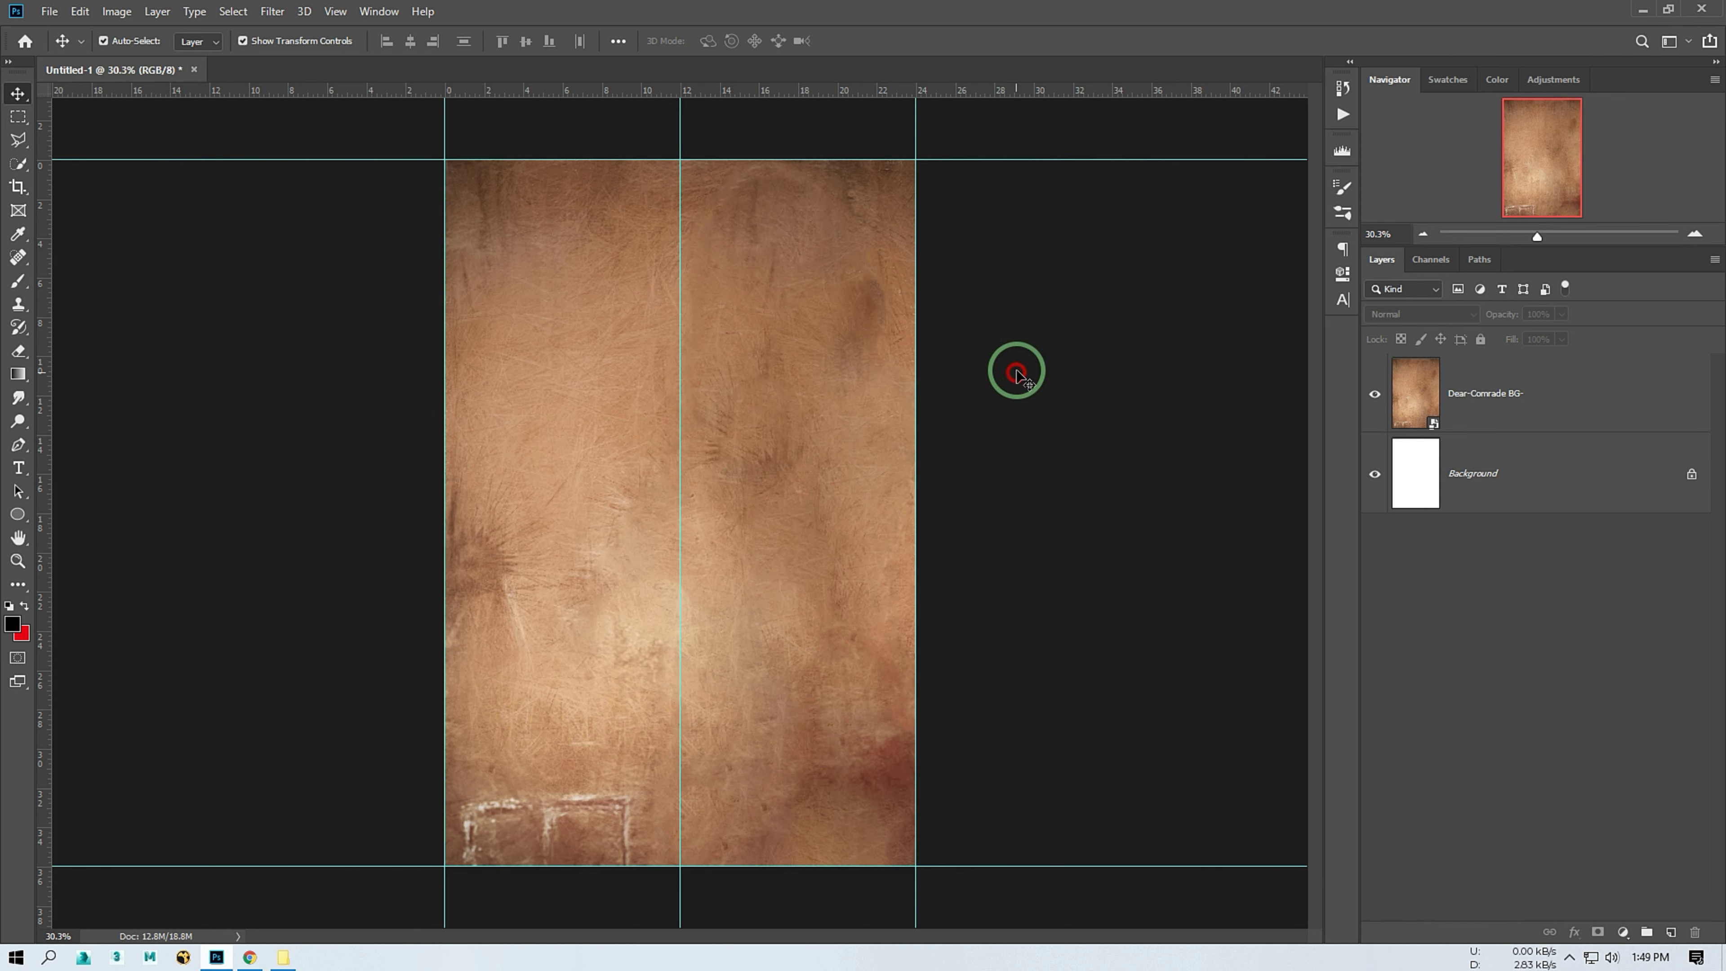
Place the actress cutout left of centre, enlarged to about 115%
{"action": "left_click", "coordinate": [283, 958]}
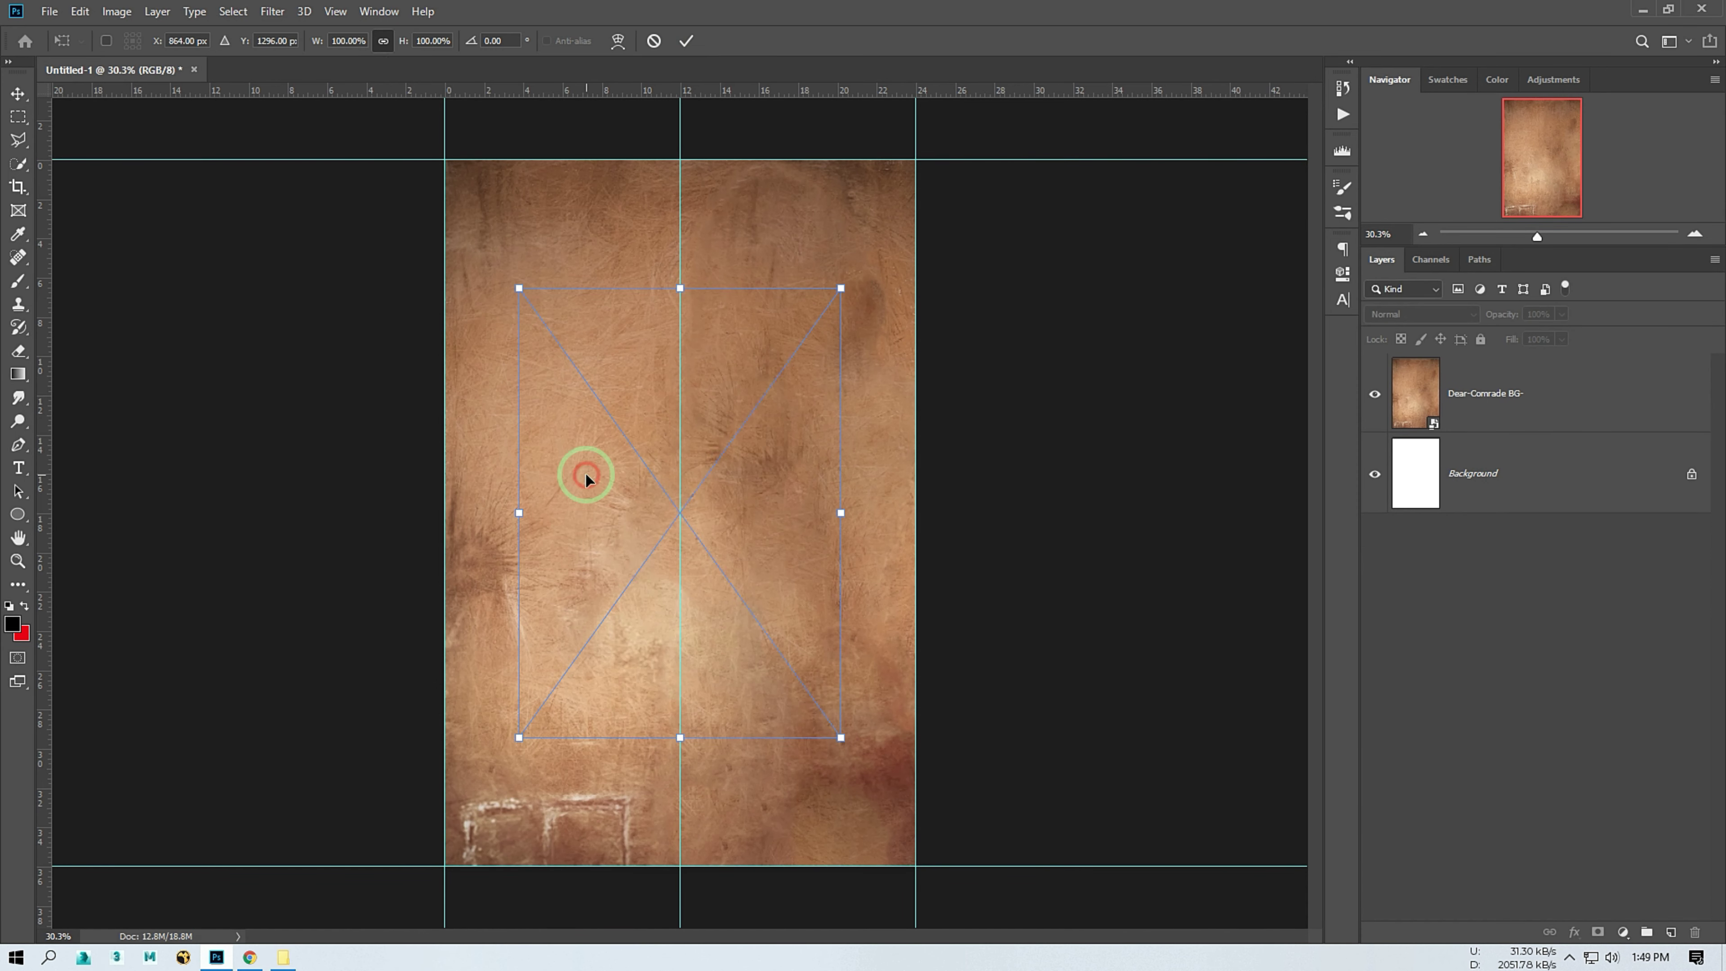
{"action": "mouse_move", "coordinate": [224, 959]}
{"action": "left_mouse_down"}
{"action": "mouse_move", "coordinate": [744, 480]}
{"action": "mouse_move", "coordinate": [607, 419]}
{"action": "left_mouse_up"}
{"action": "left_click_drag", "start_coordinate": [690, 669], "coordinate": [740, 739]}
{"action": "left_click_drag", "start_coordinate": [651, 693], "coordinate": [641, 689]}
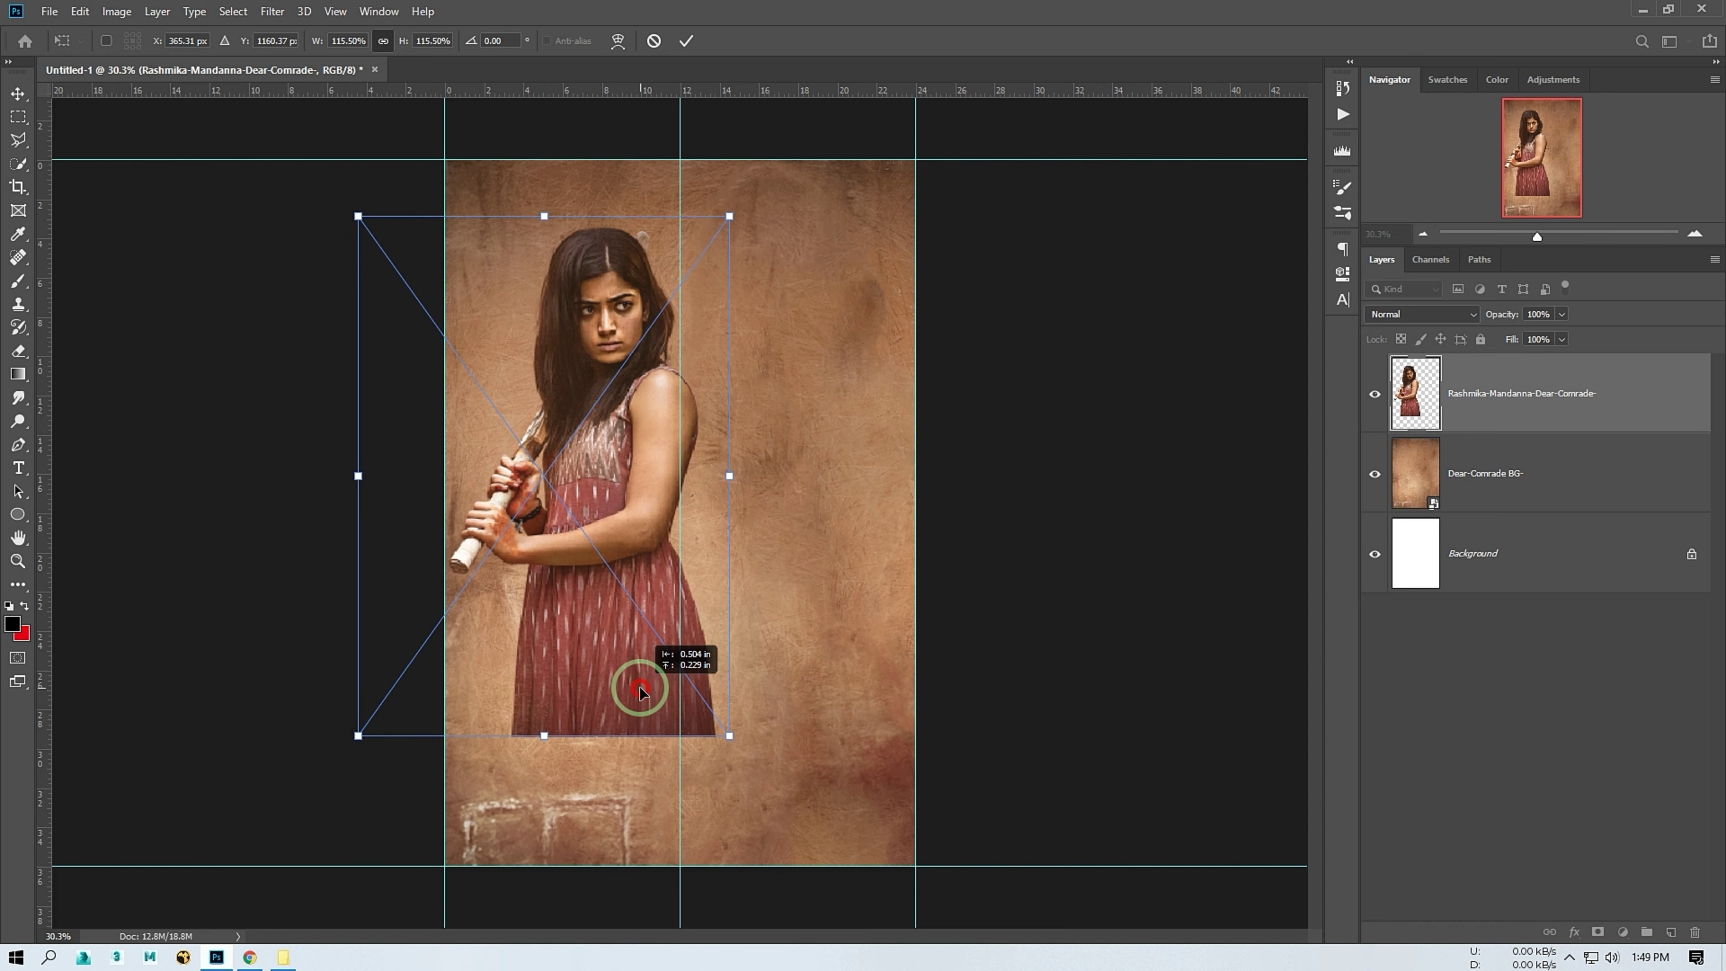
{"action": "left_click", "coordinate": [690, 41]}
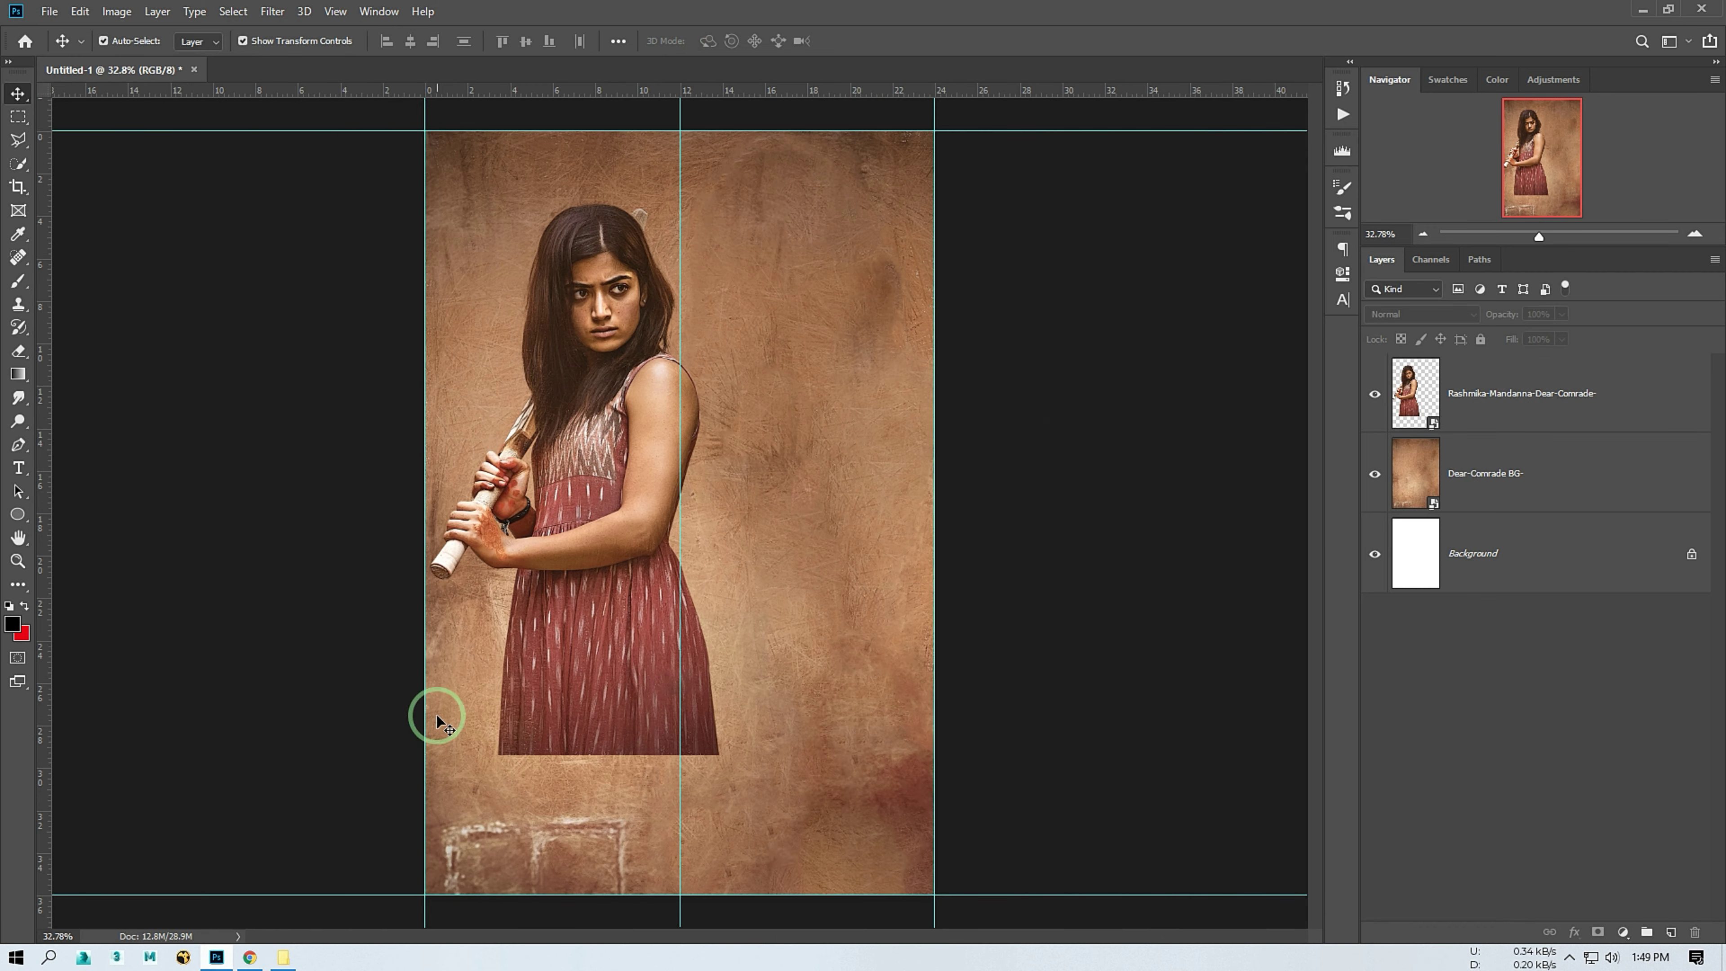
{"action": "left_click", "coordinate": [283, 957]}
{"action": "left_click_drag", "start_coordinate": [399, 207], "coordinate": [276, 805]}
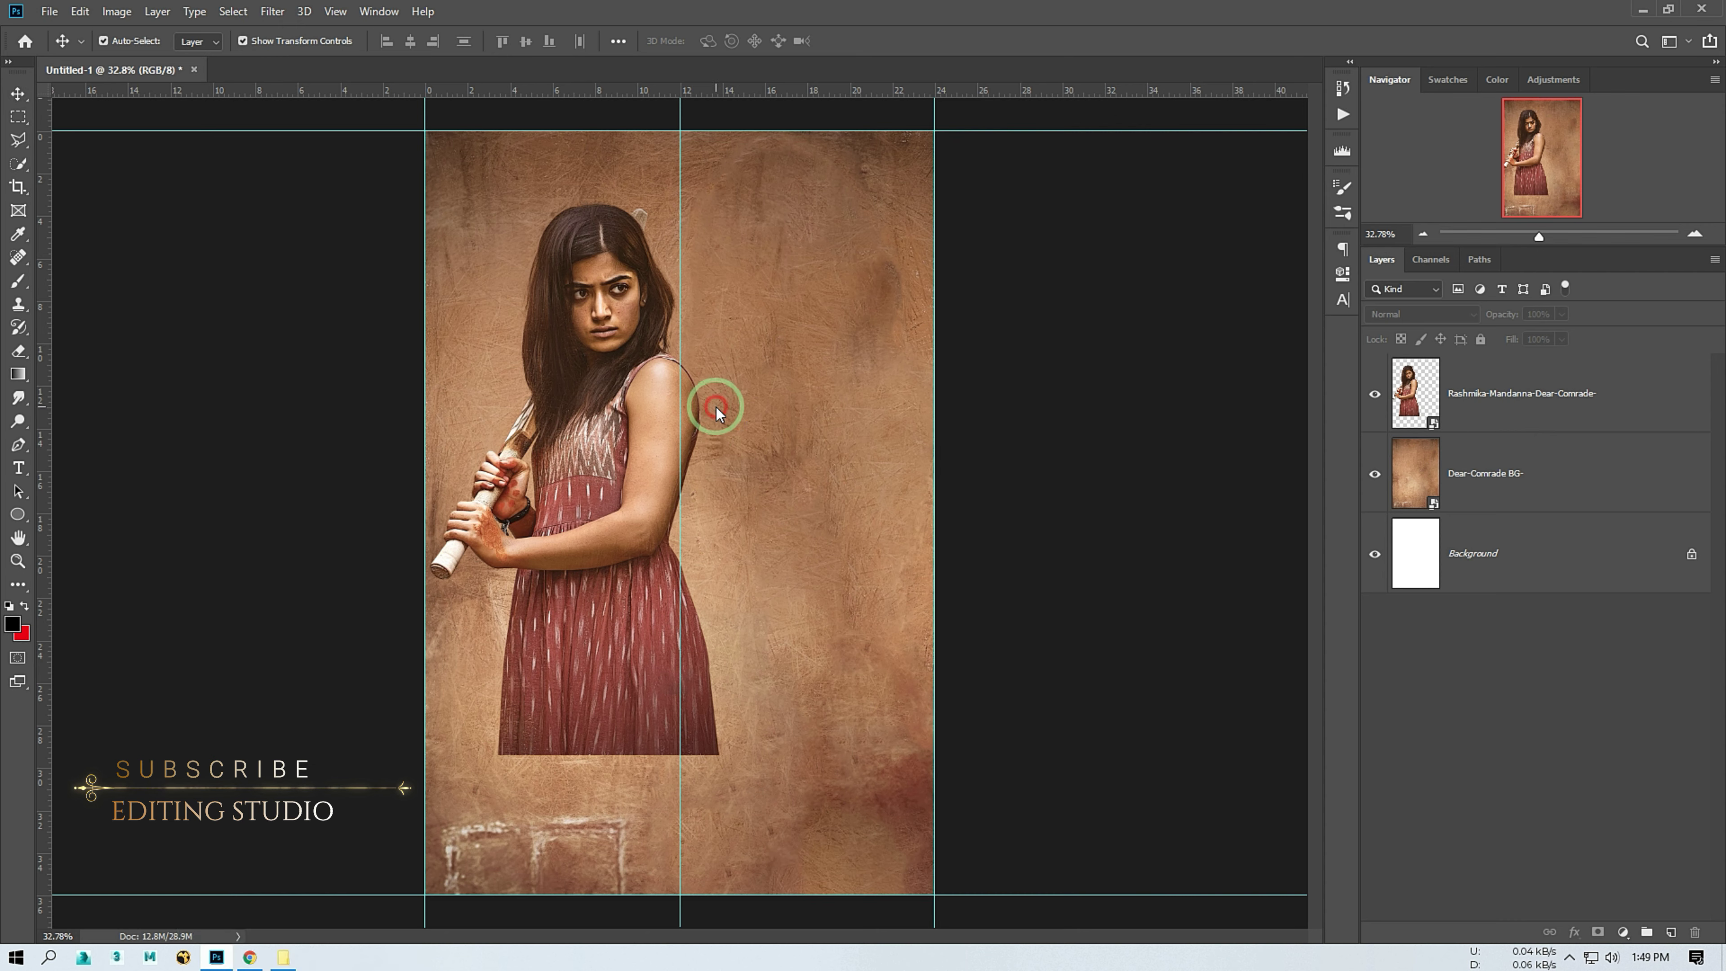
Place the actor cutout below the actress layer, enlarged to about 210% on the right
{"action": "left_click_drag", "start_coordinate": [230, 959], "coordinate": [713, 397]}
{"action": "left_click", "coordinate": [690, 41]}
{"action": "left_click_drag", "start_coordinate": [1575, 393], "coordinate": [1576, 482]}
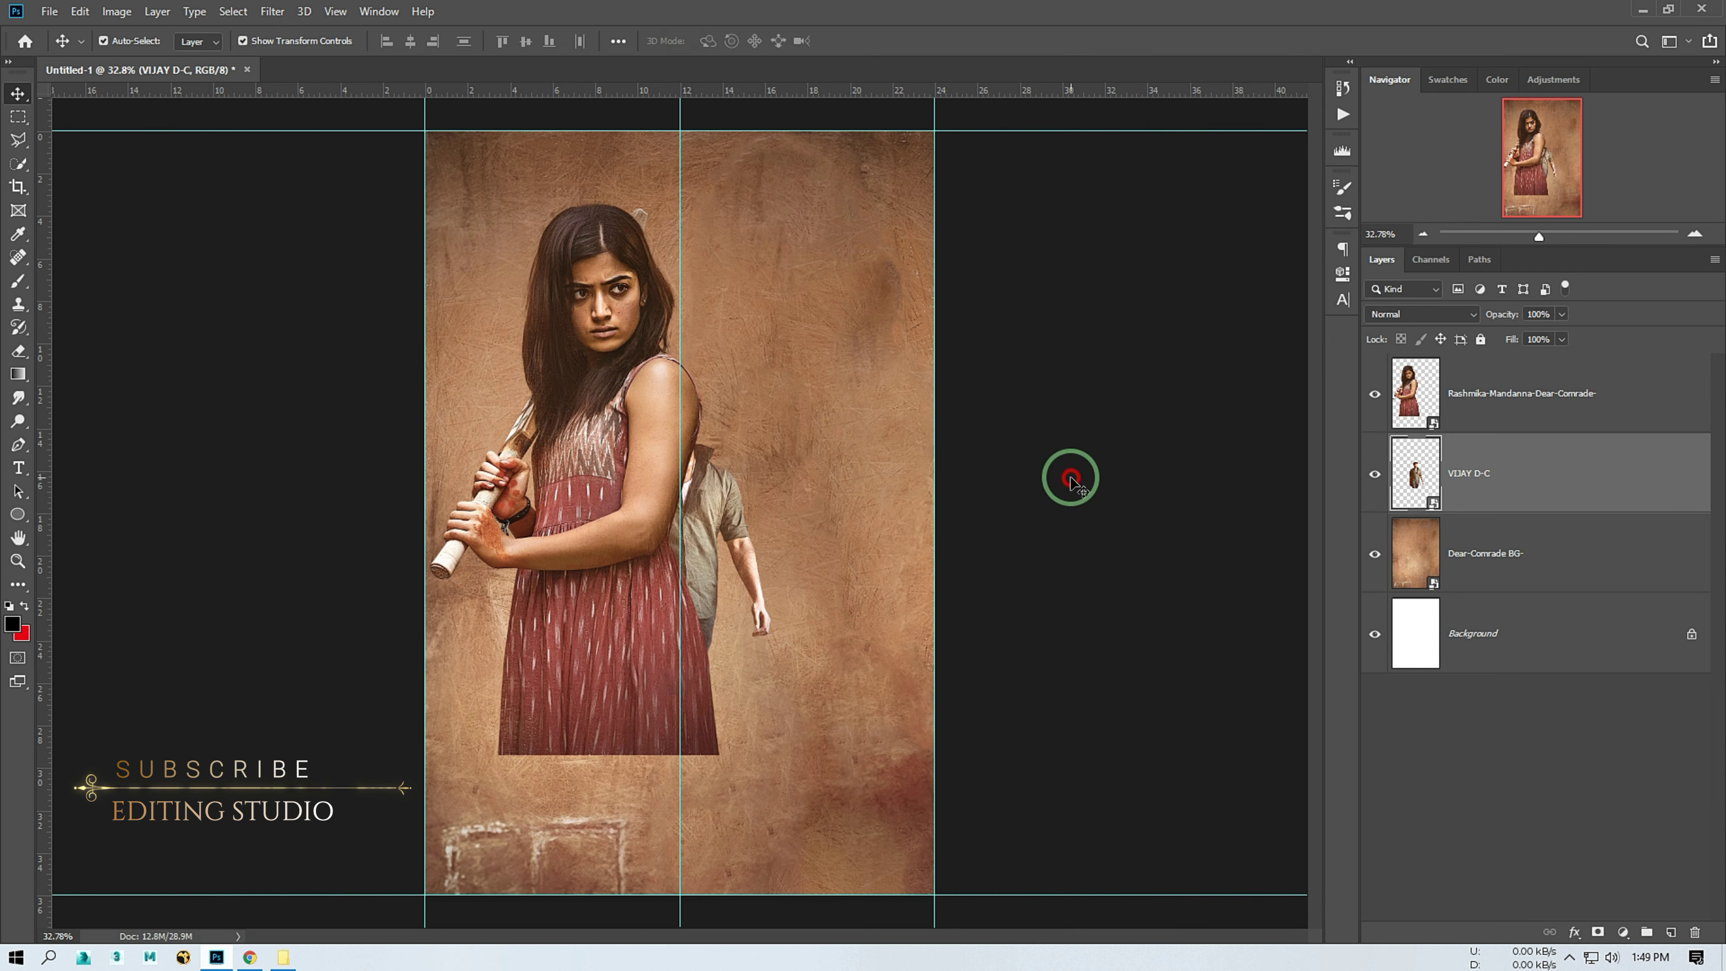
{"action": "left_click_drag", "start_coordinate": [777, 388], "coordinate": [948, 38]}
{"action": "left_click_drag", "start_coordinate": [805, 323], "coordinate": [763, 343]}
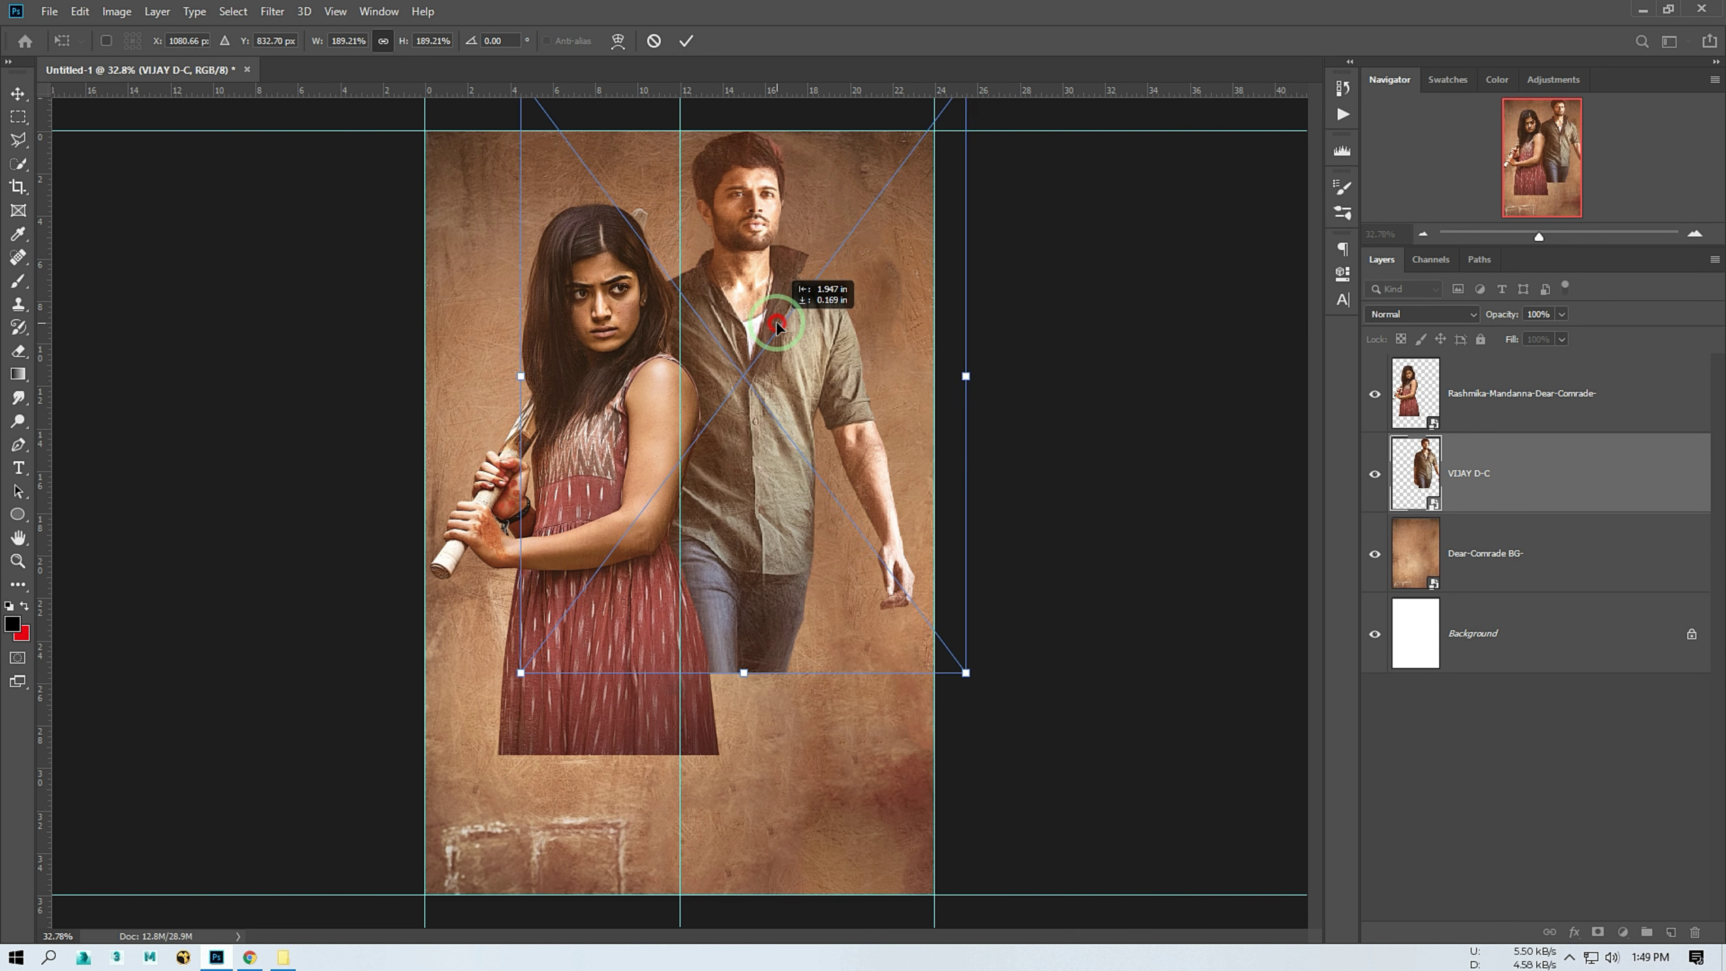
{"action": "left_click_drag", "start_coordinate": [955, 690], "coordinate": [979, 769]}
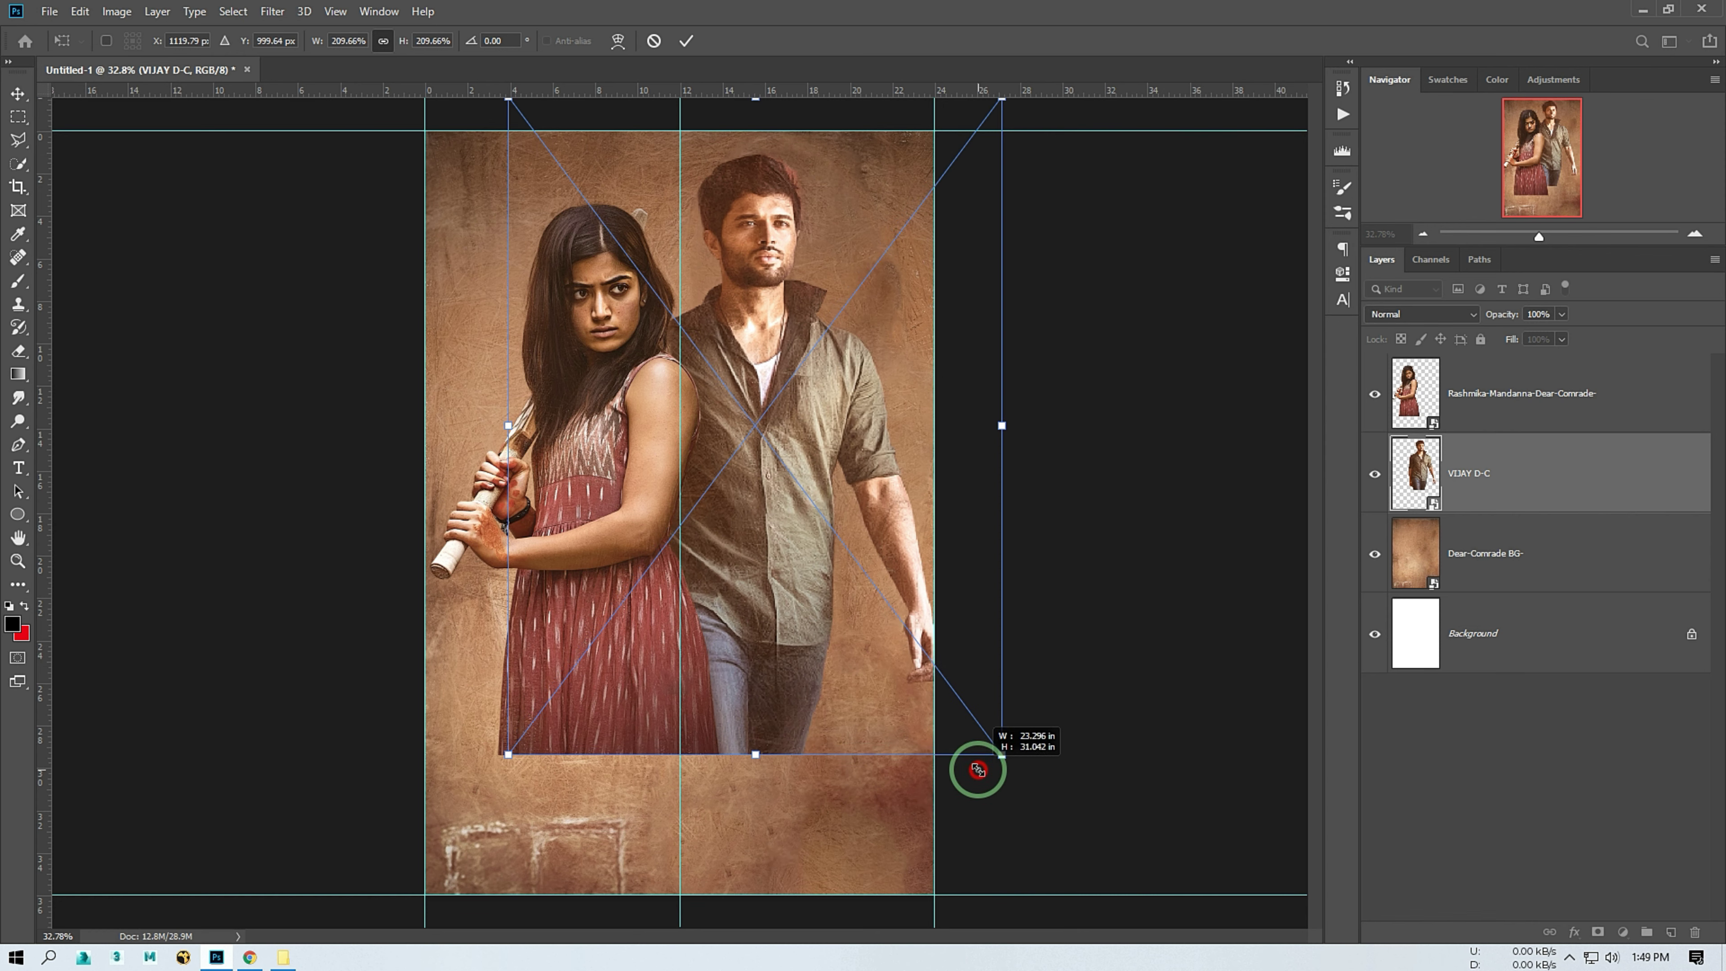
{"action": "mouse_move", "coordinate": [795, 557]}
{"action": "left_mouse_down"}
{"action": "mouse_move", "coordinate": [830, 529]}
{"action": "mouse_move", "coordinate": [822, 543]}
{"action": "left_mouse_up"}
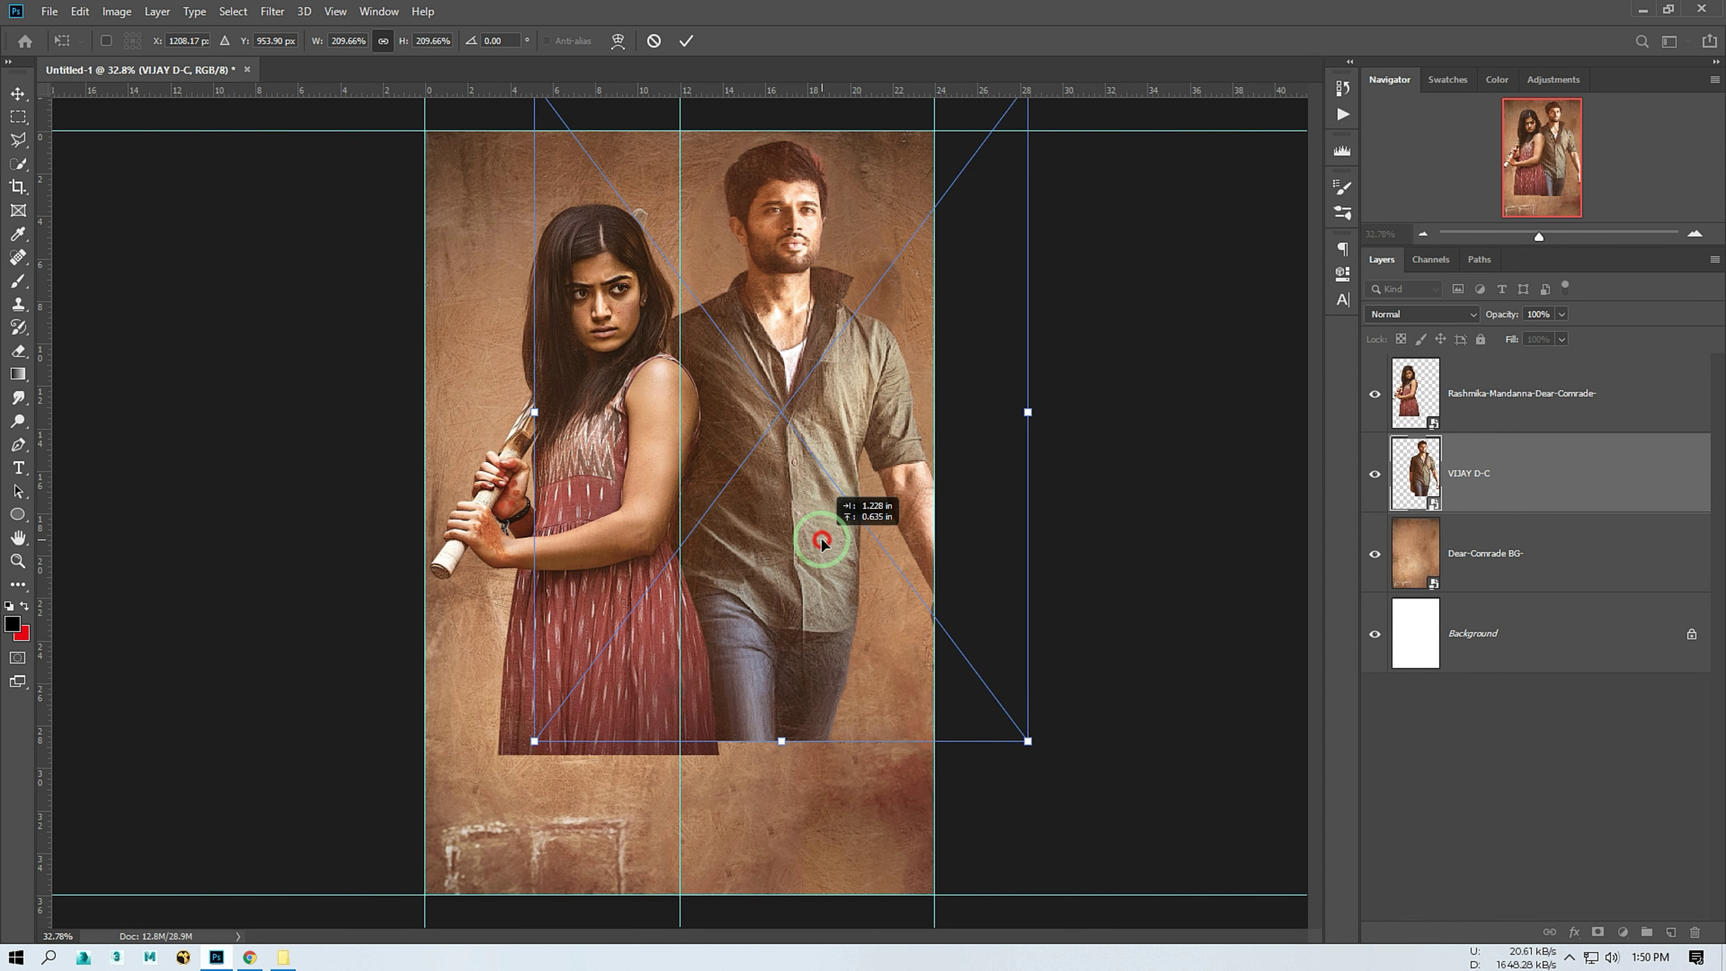
{"action": "left_click_drag", "start_coordinate": [1035, 747], "coordinate": [1040, 744]}
{"action": "mouse_move", "coordinate": [851, 647]}
{"action": "left_mouse_down"}
{"action": "mouse_move", "coordinate": [830, 650]}
{"action": "mouse_move", "coordinate": [951, 694]}
{"action": "mouse_move", "coordinate": [904, 688]}
{"action": "left_mouse_up"}
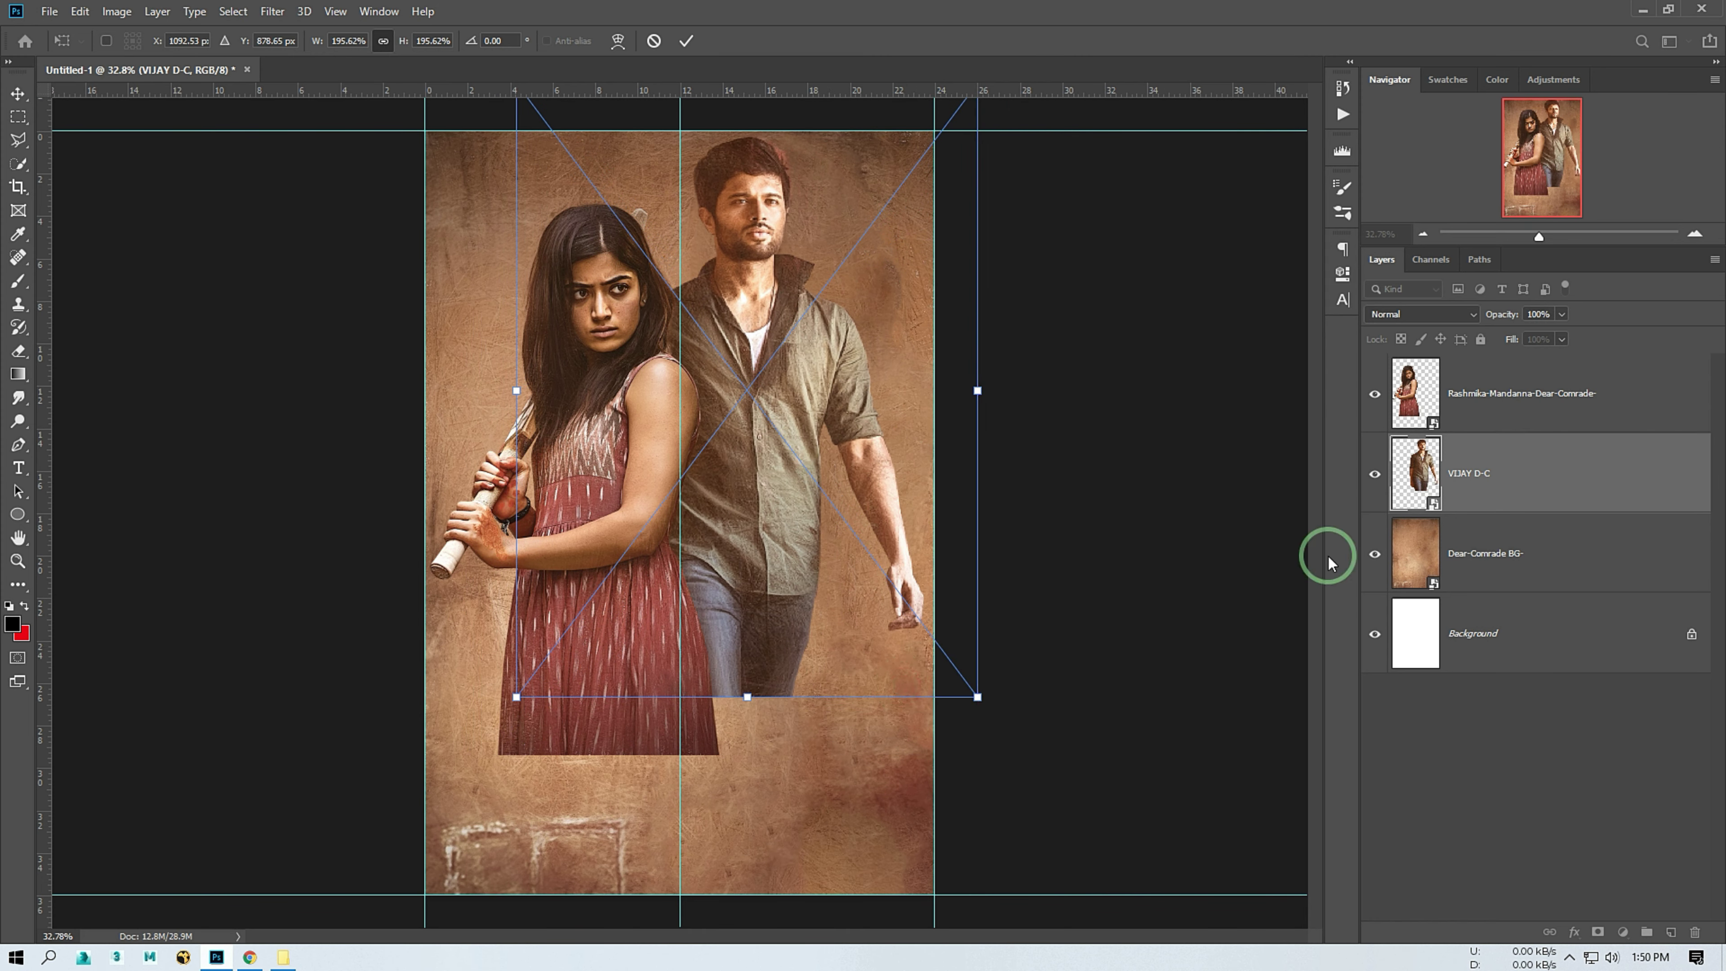
Reposition the actress on the left and resize the actor to about 200%
{"action": "left_click", "coordinate": [537, 462]}
{"action": "key", "text": "ctrl+t"}
{"action": "left_click_drag", "start_coordinate": [723, 745], "coordinate": [614, 666]}
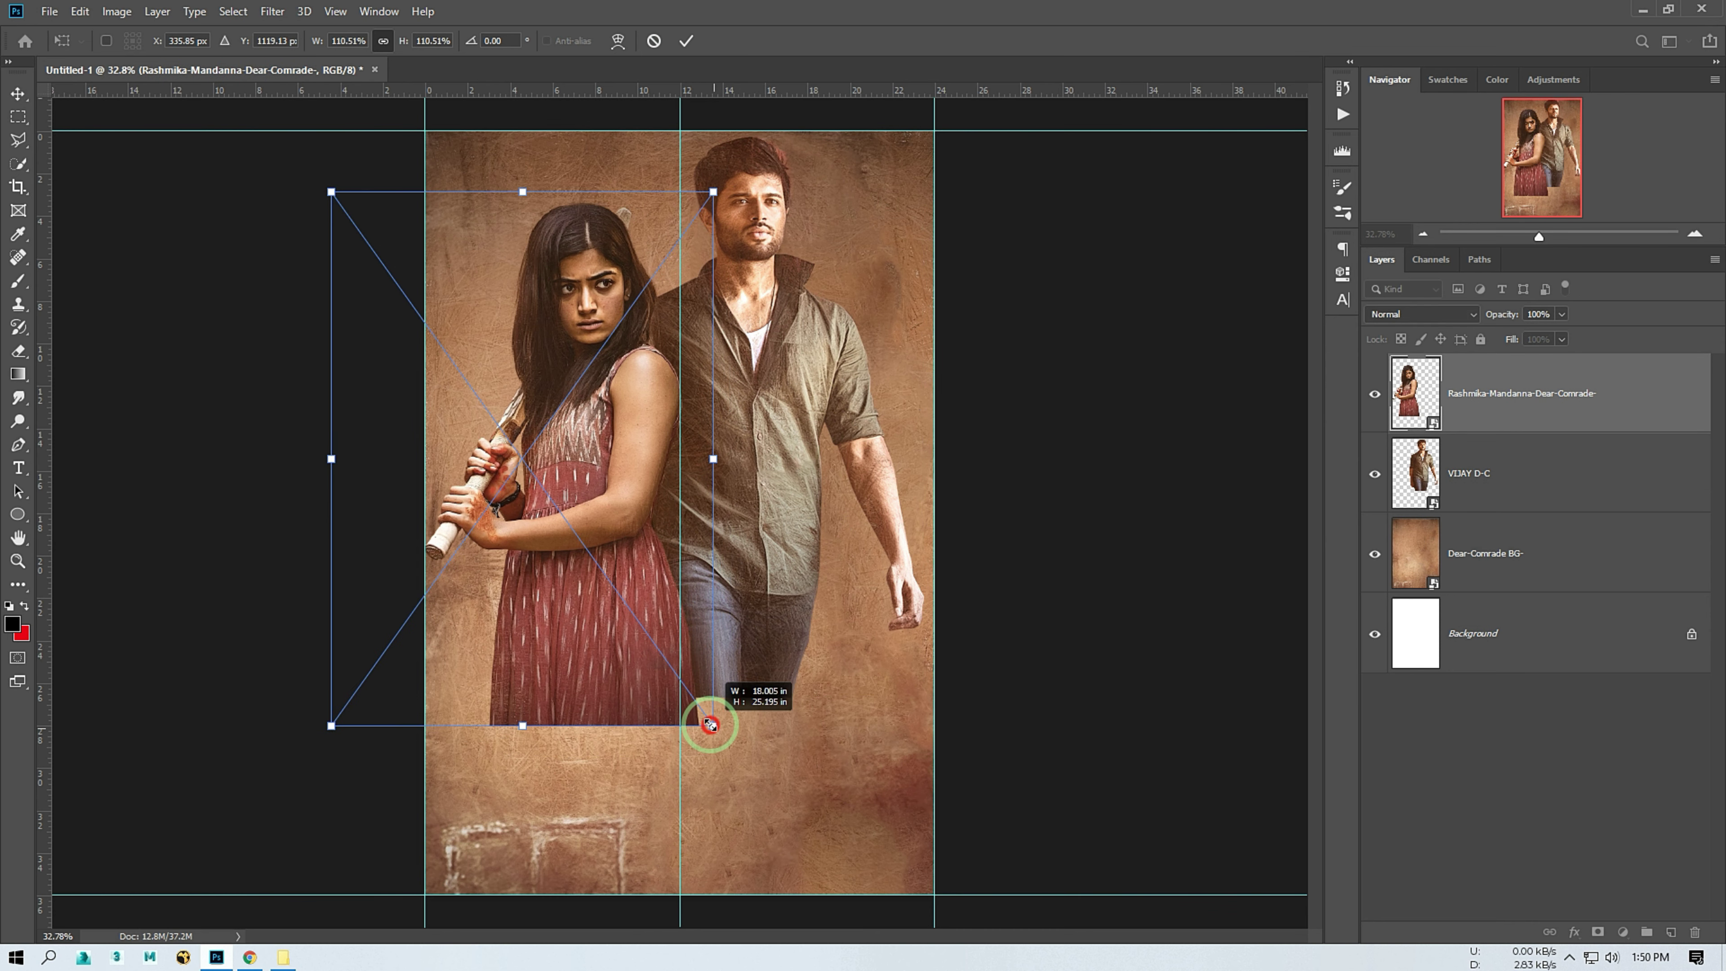
{"action": "left_click", "coordinate": [1083, 528]}
{"action": "left_click_drag", "start_coordinate": [751, 551], "coordinate": [764, 583]}
{"action": "key", "text": "ctrl+t"}
{"action": "left_click_drag", "start_coordinate": [516, 118], "coordinate": [507, 102]}
{"action": "left_click", "coordinate": [1199, 245]}
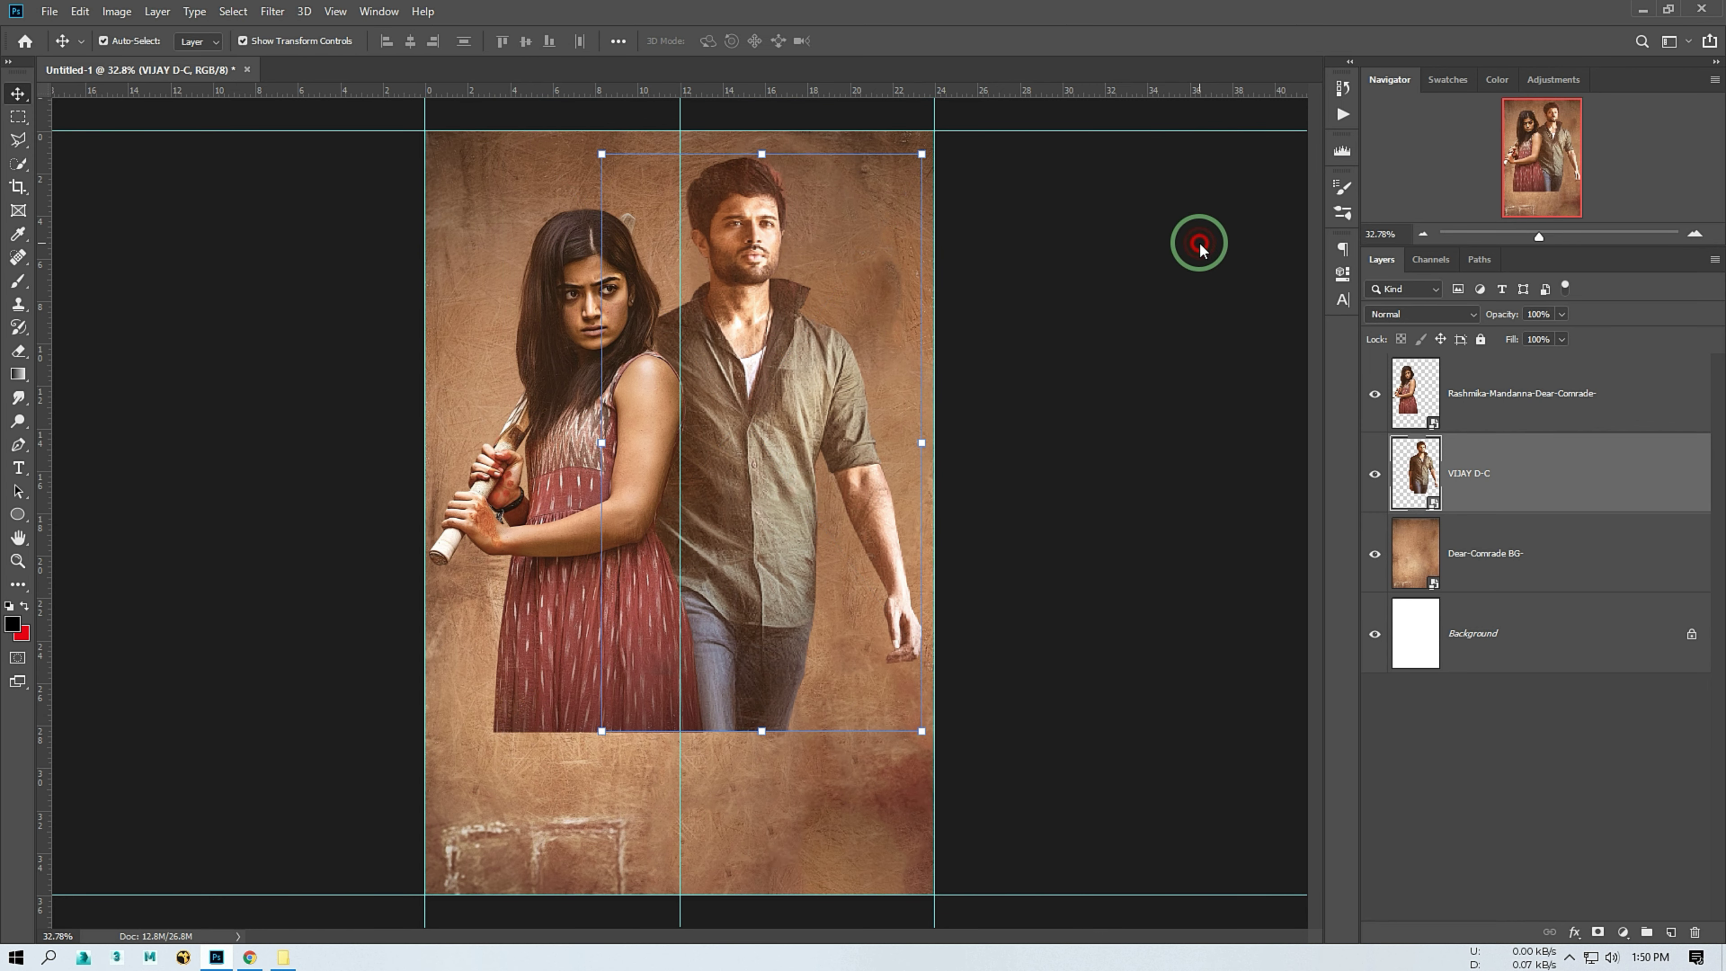
{"action": "left_click", "coordinate": [1162, 304]}
{"action": "left_click", "coordinate": [782, 397]}
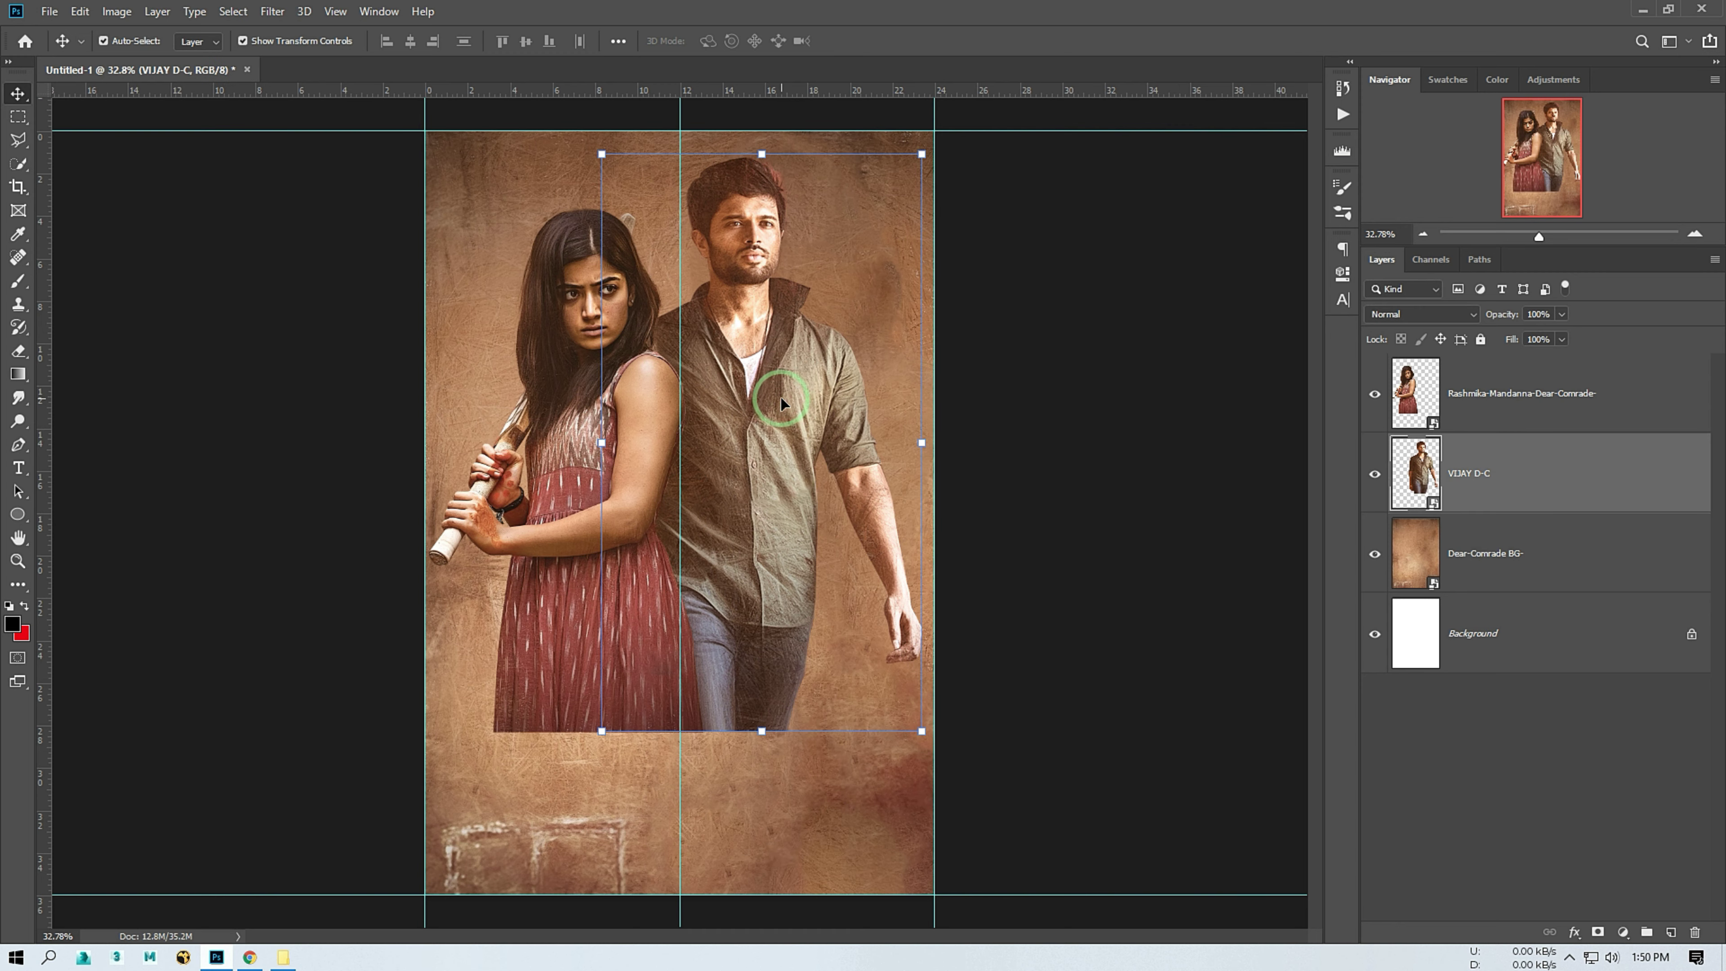
{"action": "left_click", "coordinate": [1022, 473]}
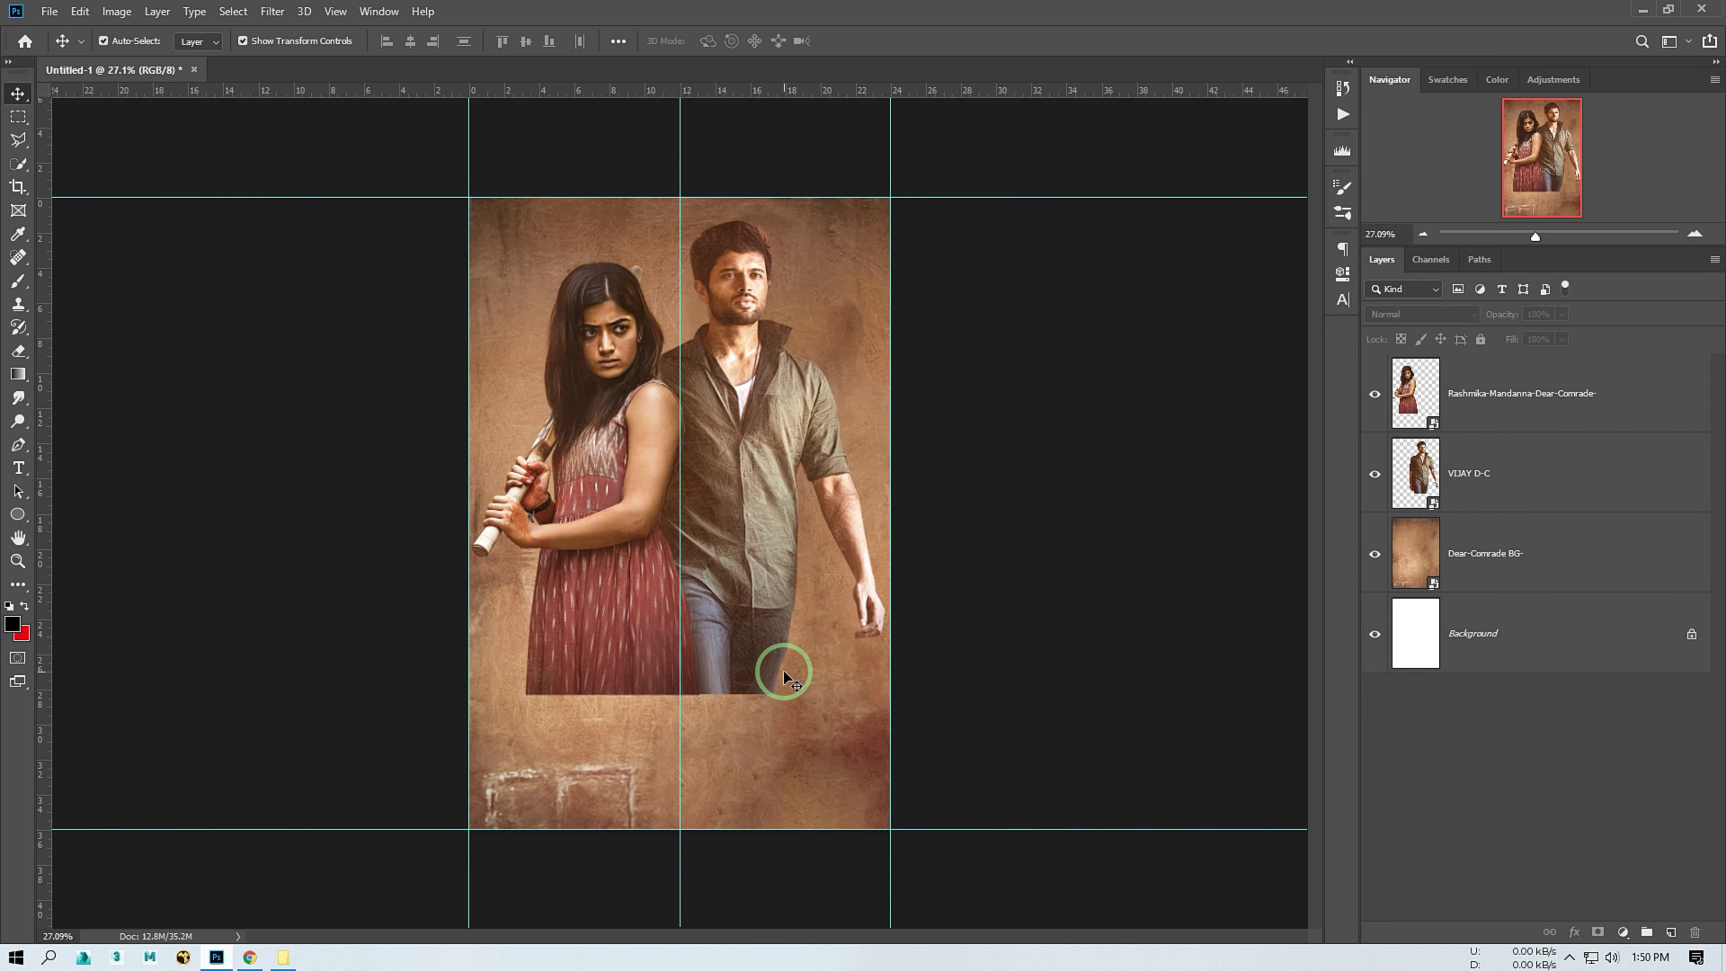
{"action": "left_click", "coordinate": [283, 957]}
Open the geetha-govindam wallpaper, duplicate its Background, and start a Pen path along the man's jeans
{"action": "left_click", "coordinate": [508, 284]}
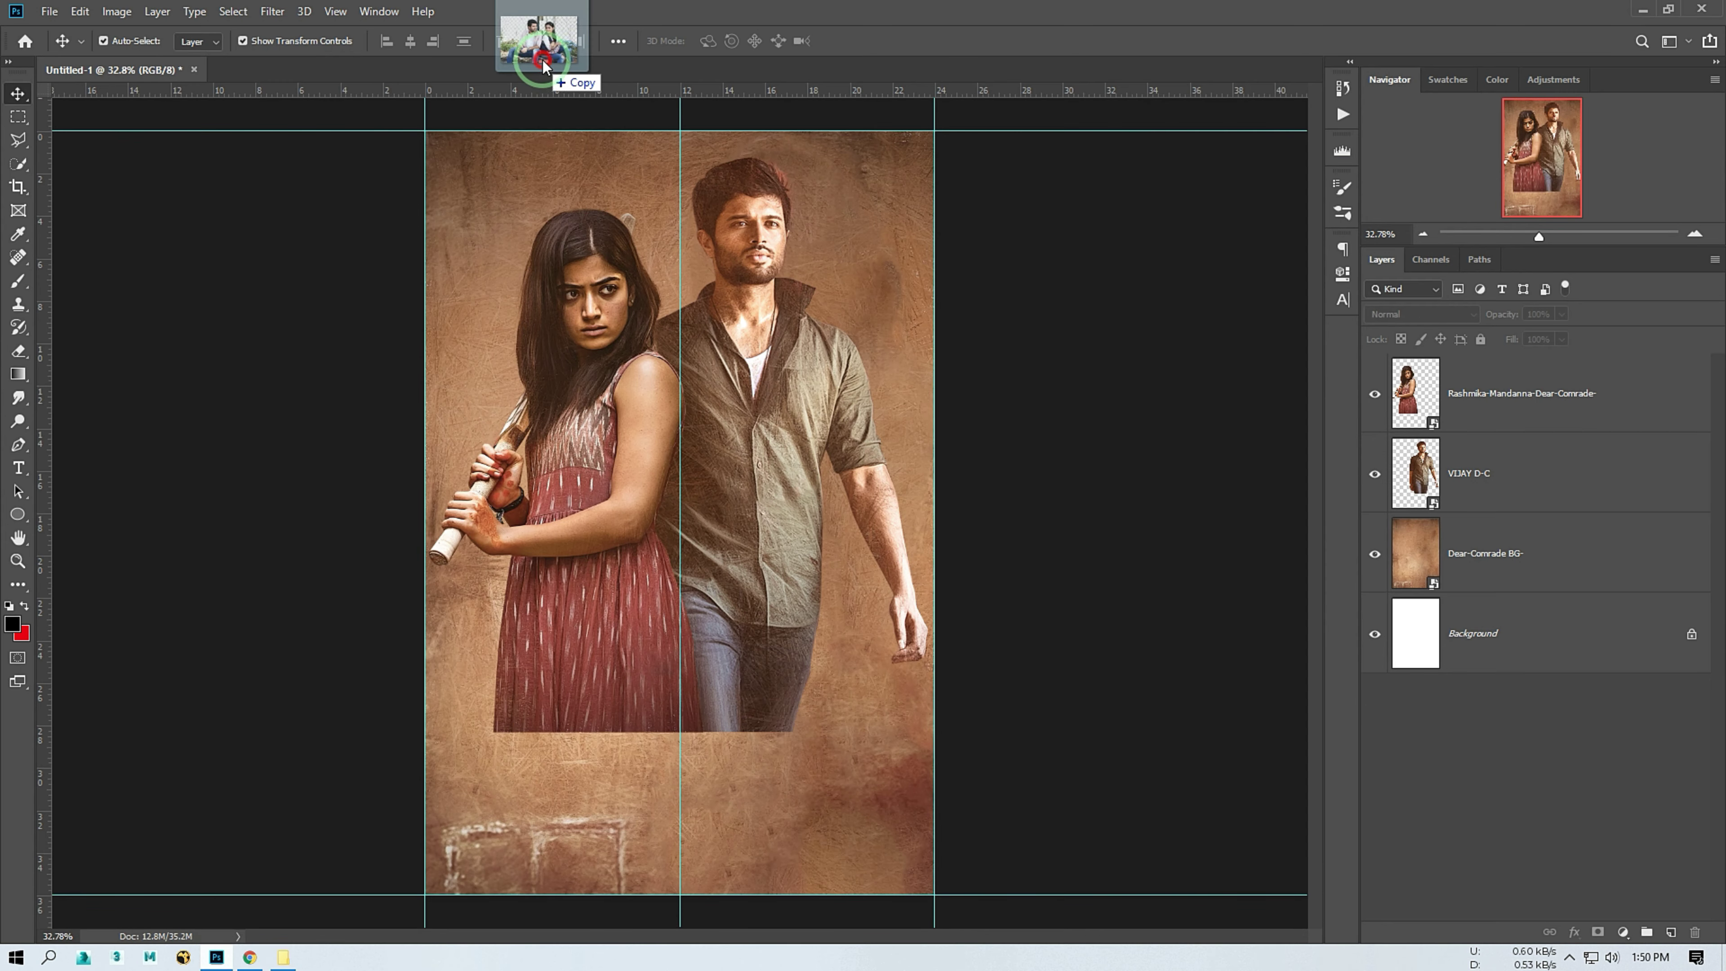
{"action": "left_click_drag", "start_coordinate": [509, 284], "coordinate": [544, 68]}
{"action": "left_click_drag", "start_coordinate": [1667, 860], "coordinate": [1671, 931]}
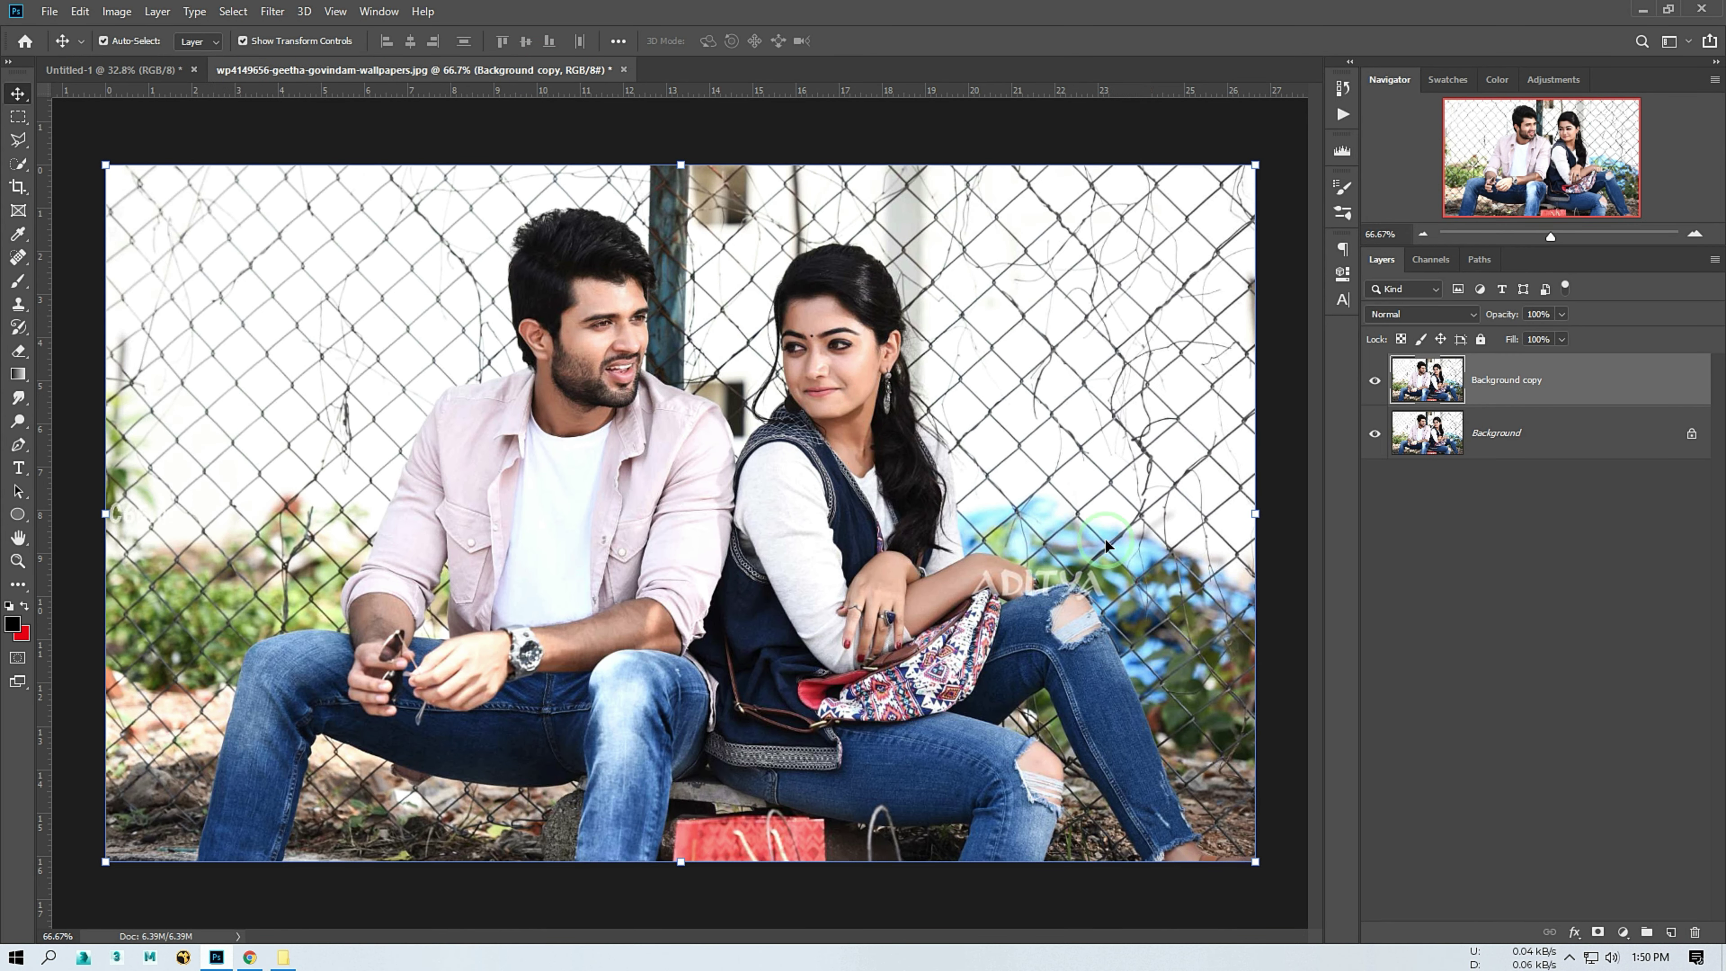
{"action": "left_click", "coordinate": [19, 446]}
{"action": "scroll", "coordinate": [679, 510], "scroll_direction": "up", "scroll_amount": 5}
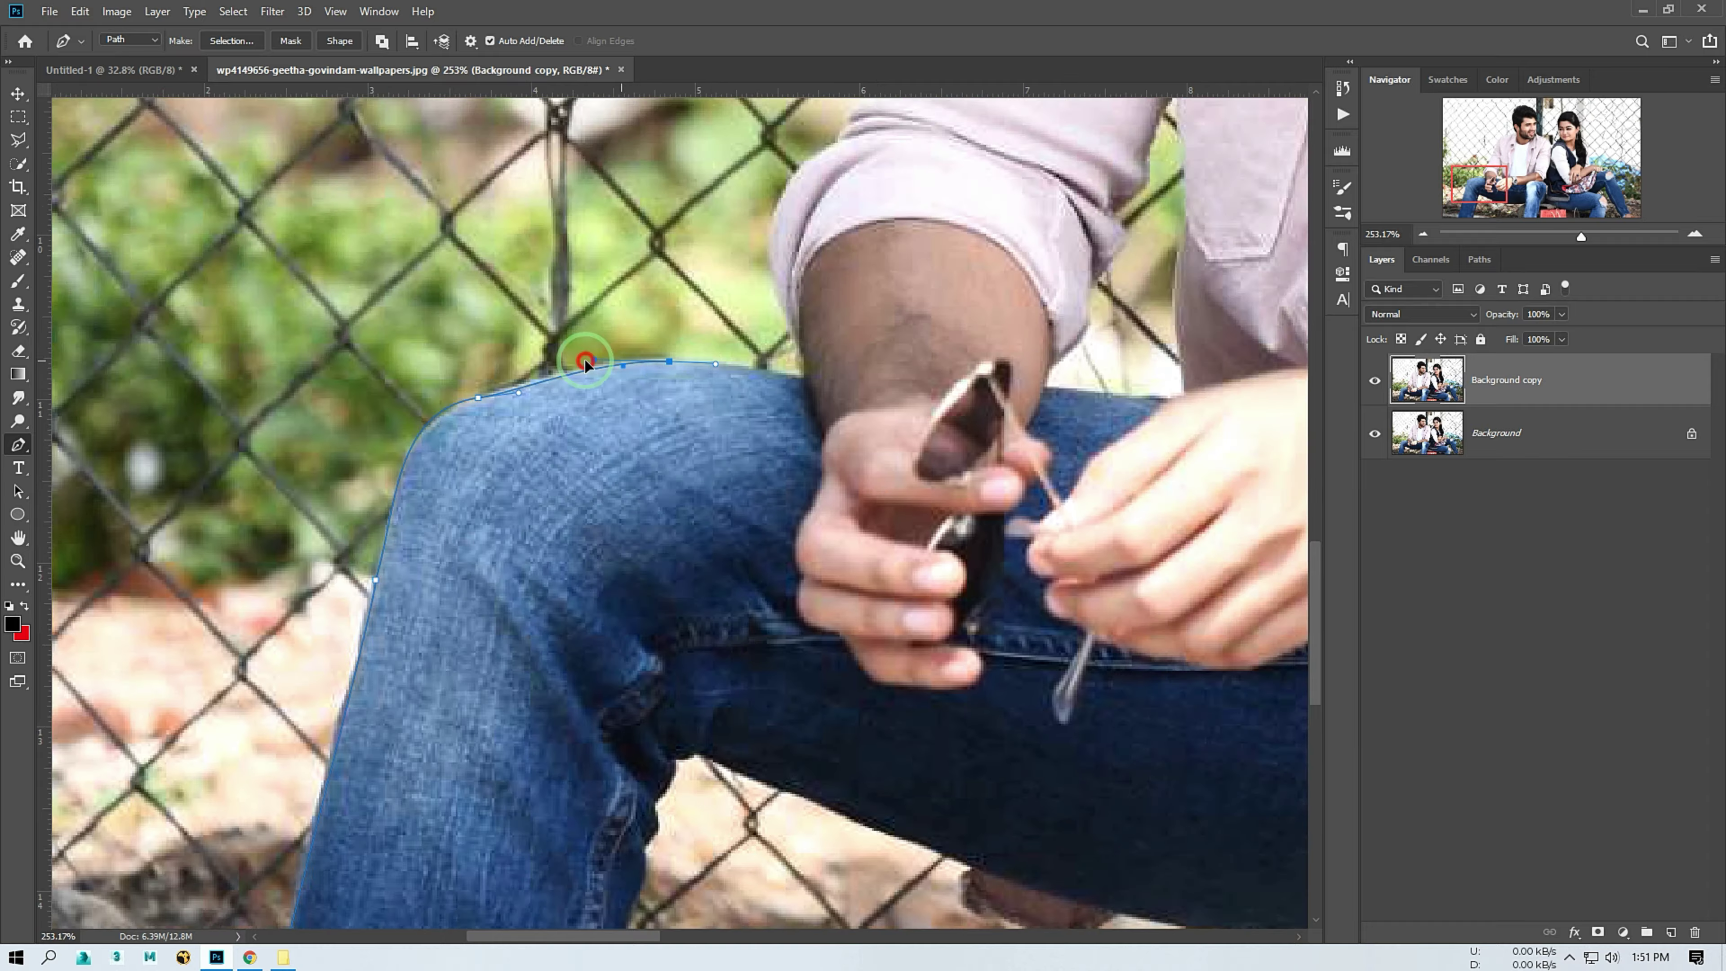
{"action": "left_click", "coordinate": [614, 693]}
{"action": "left_click_drag", "start_coordinate": [627, 603], "coordinate": [664, 587]}
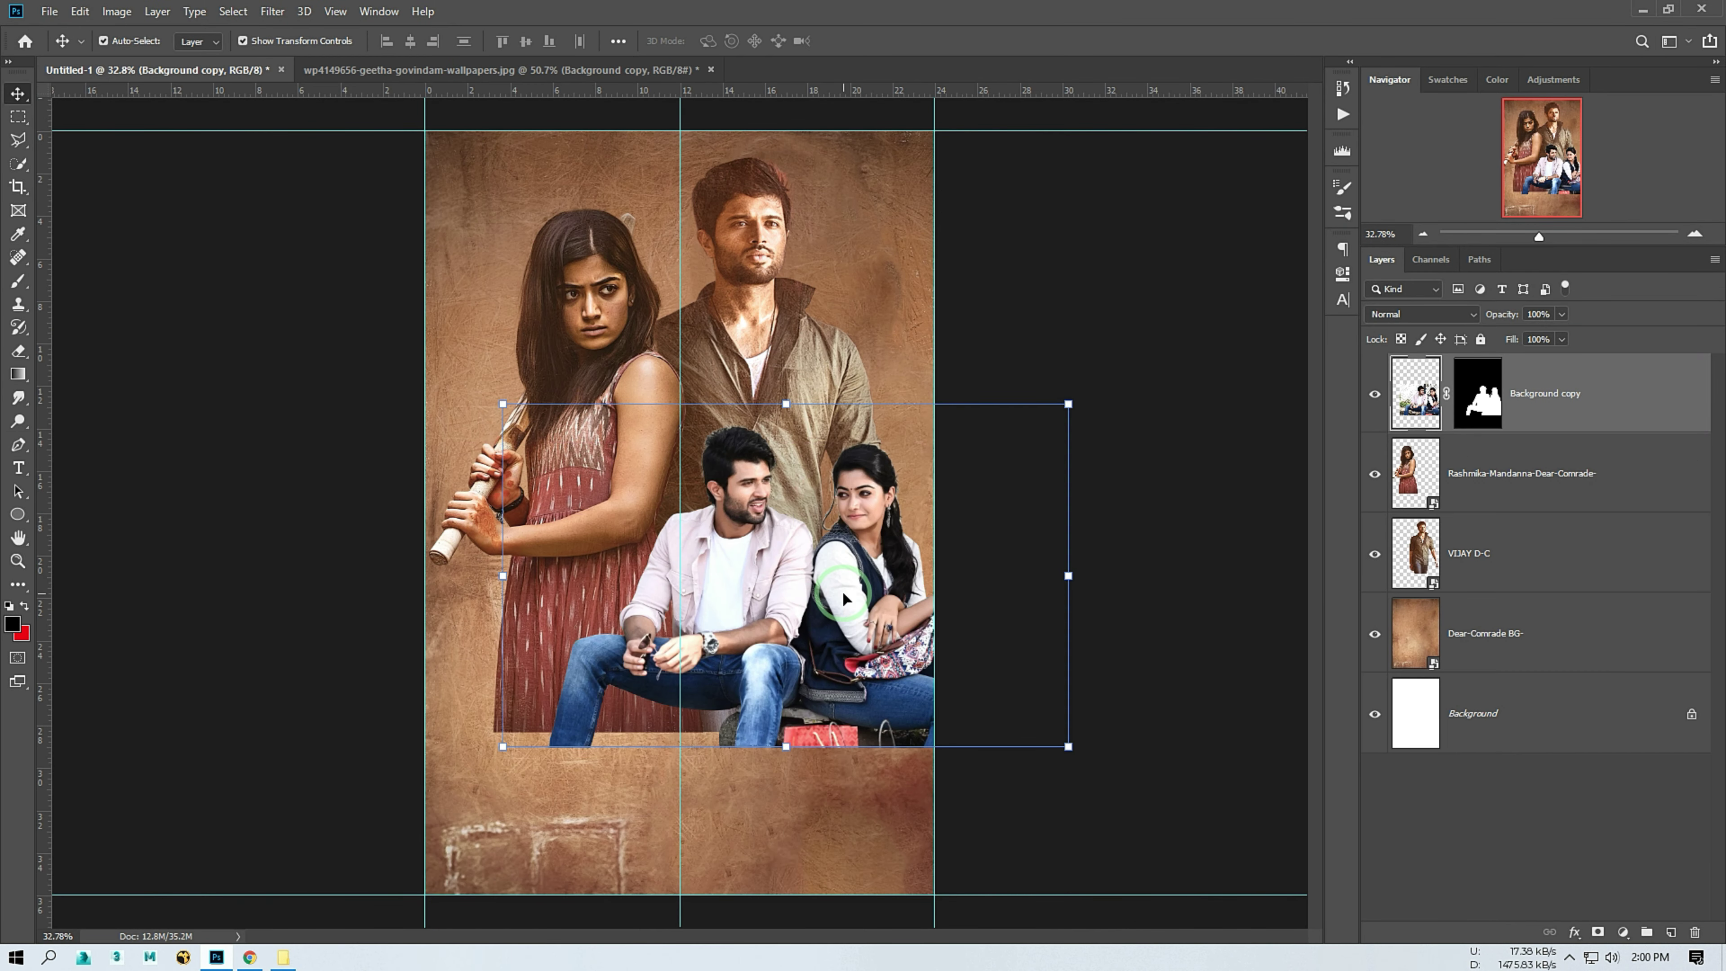
Enlarge the seated couple to about 118%, duplicate it, hide the original, and apply the copy's mask
{"action": "left_click_drag", "start_coordinate": [631, 731], "coordinate": [636, 733]}
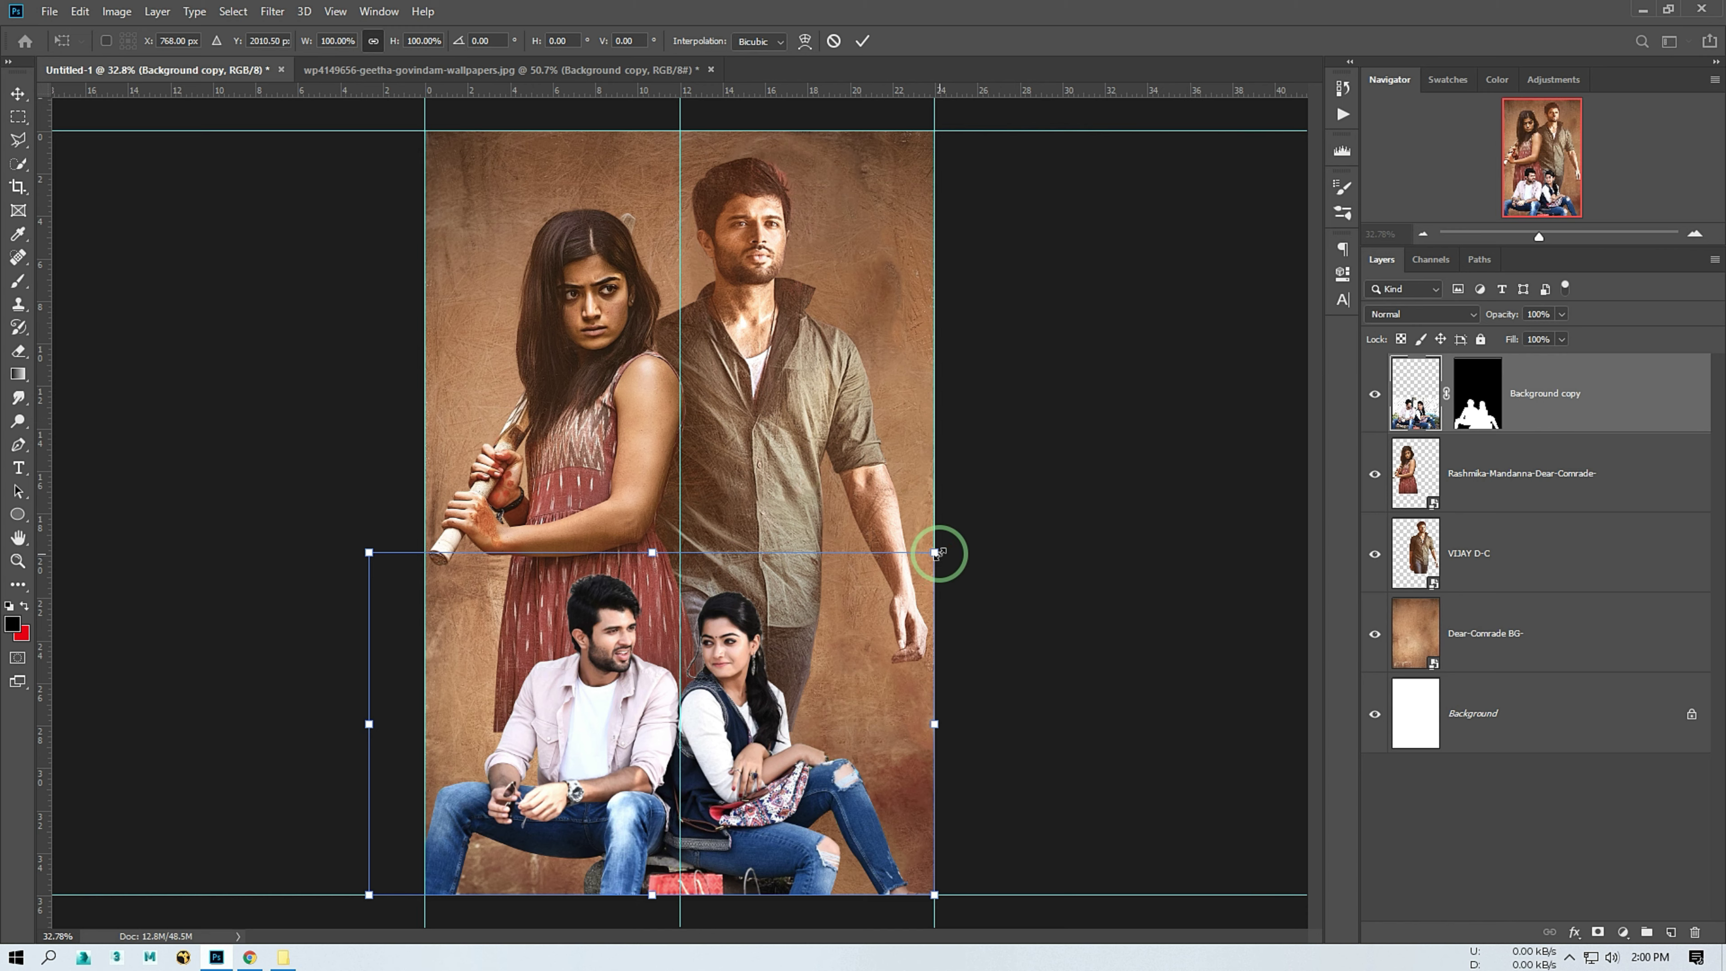
{"action": "left_click_drag", "start_coordinate": [940, 553], "coordinate": [971, 494]}
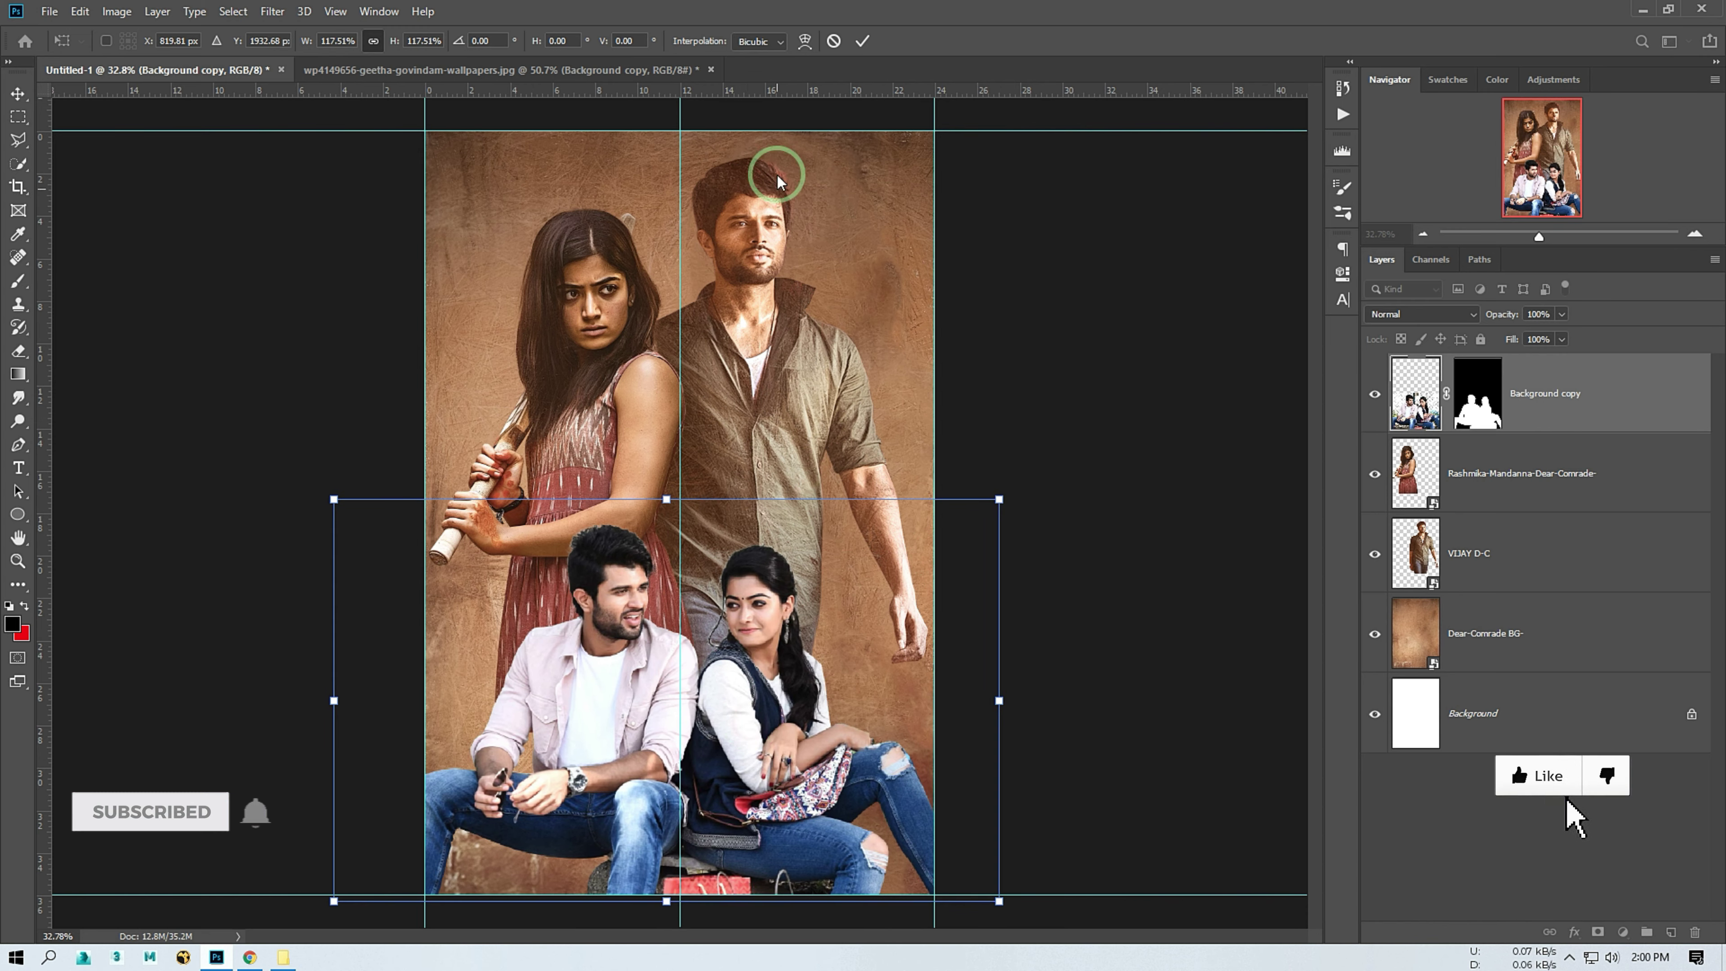
{"action": "left_click", "coordinate": [1086, 165]}
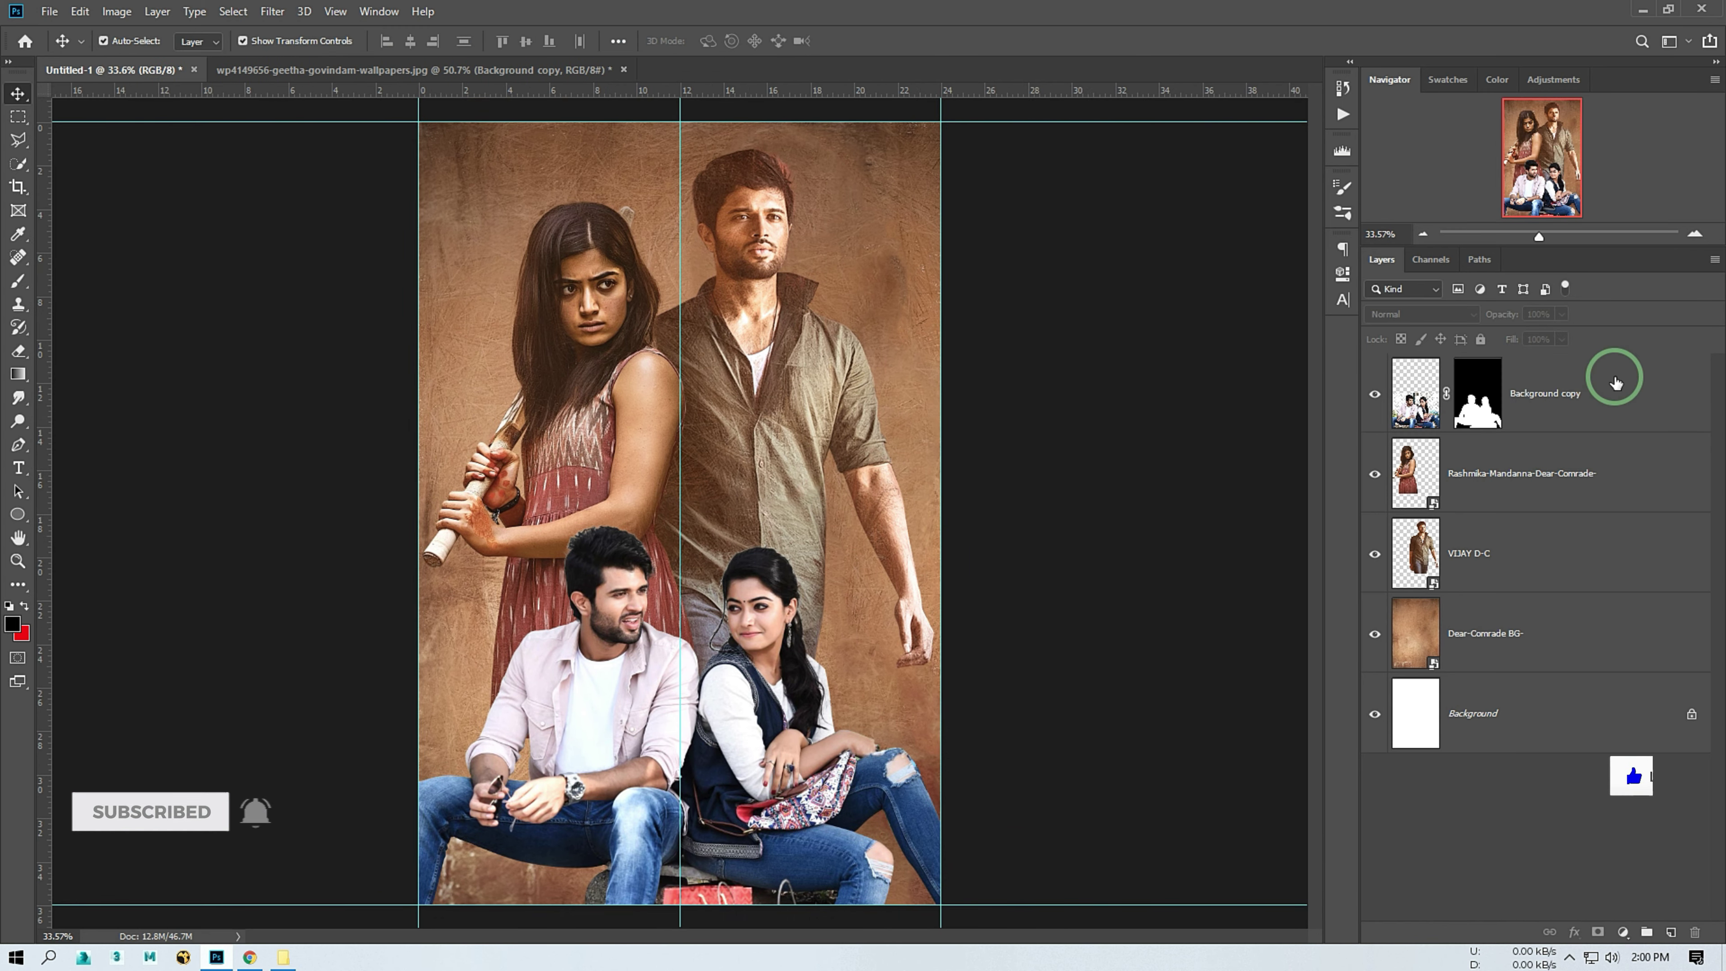
{"action": "left_click", "coordinate": [1615, 391]}
{"action": "key", "text": "ctrl+j"}
{"action": "left_click", "coordinate": [1374, 473]}
{"action": "right_click", "coordinate": [1475, 393]}
{"action": "left_click", "coordinate": [1516, 450]}
Group the Rashmika and VIJAY layers and brush their group mask to fade their lower bodies
{"action": "left_click", "coordinate": [1254, 531]}
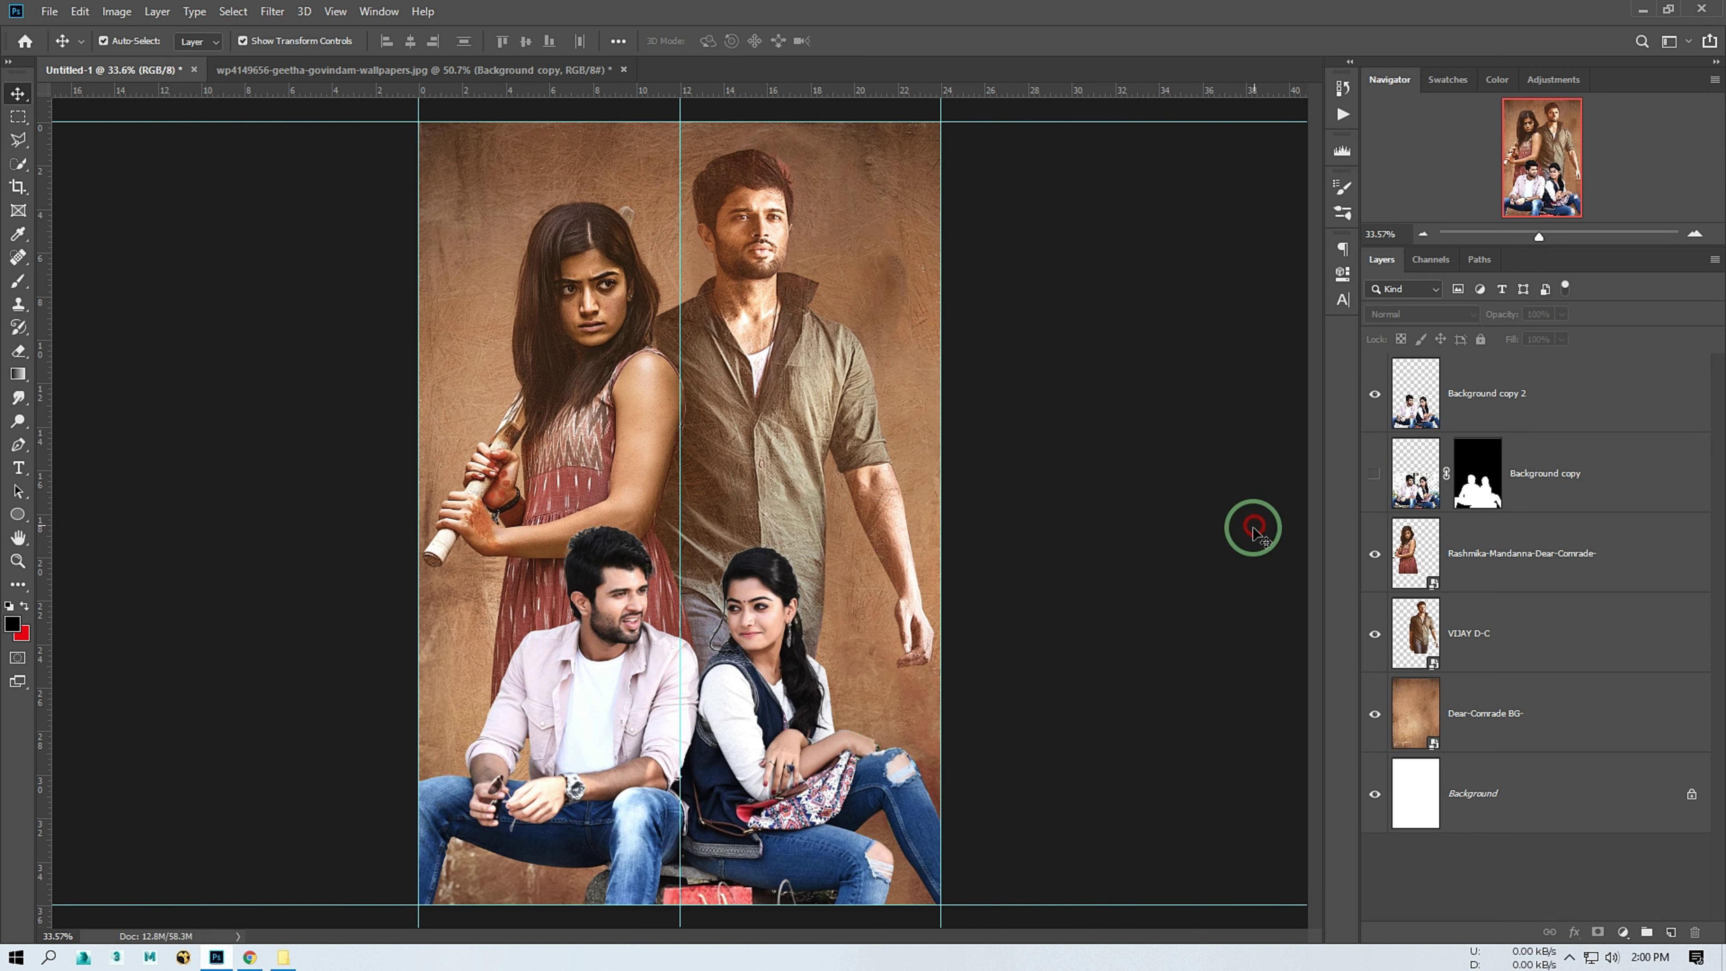
{"action": "left_click", "coordinate": [1512, 616]}
{"action": "left_click", "coordinate": [1541, 564], "text": "shift"}
{"action": "key", "text": "ctrl+g"}
{"action": "left_click", "coordinate": [1598, 932]}
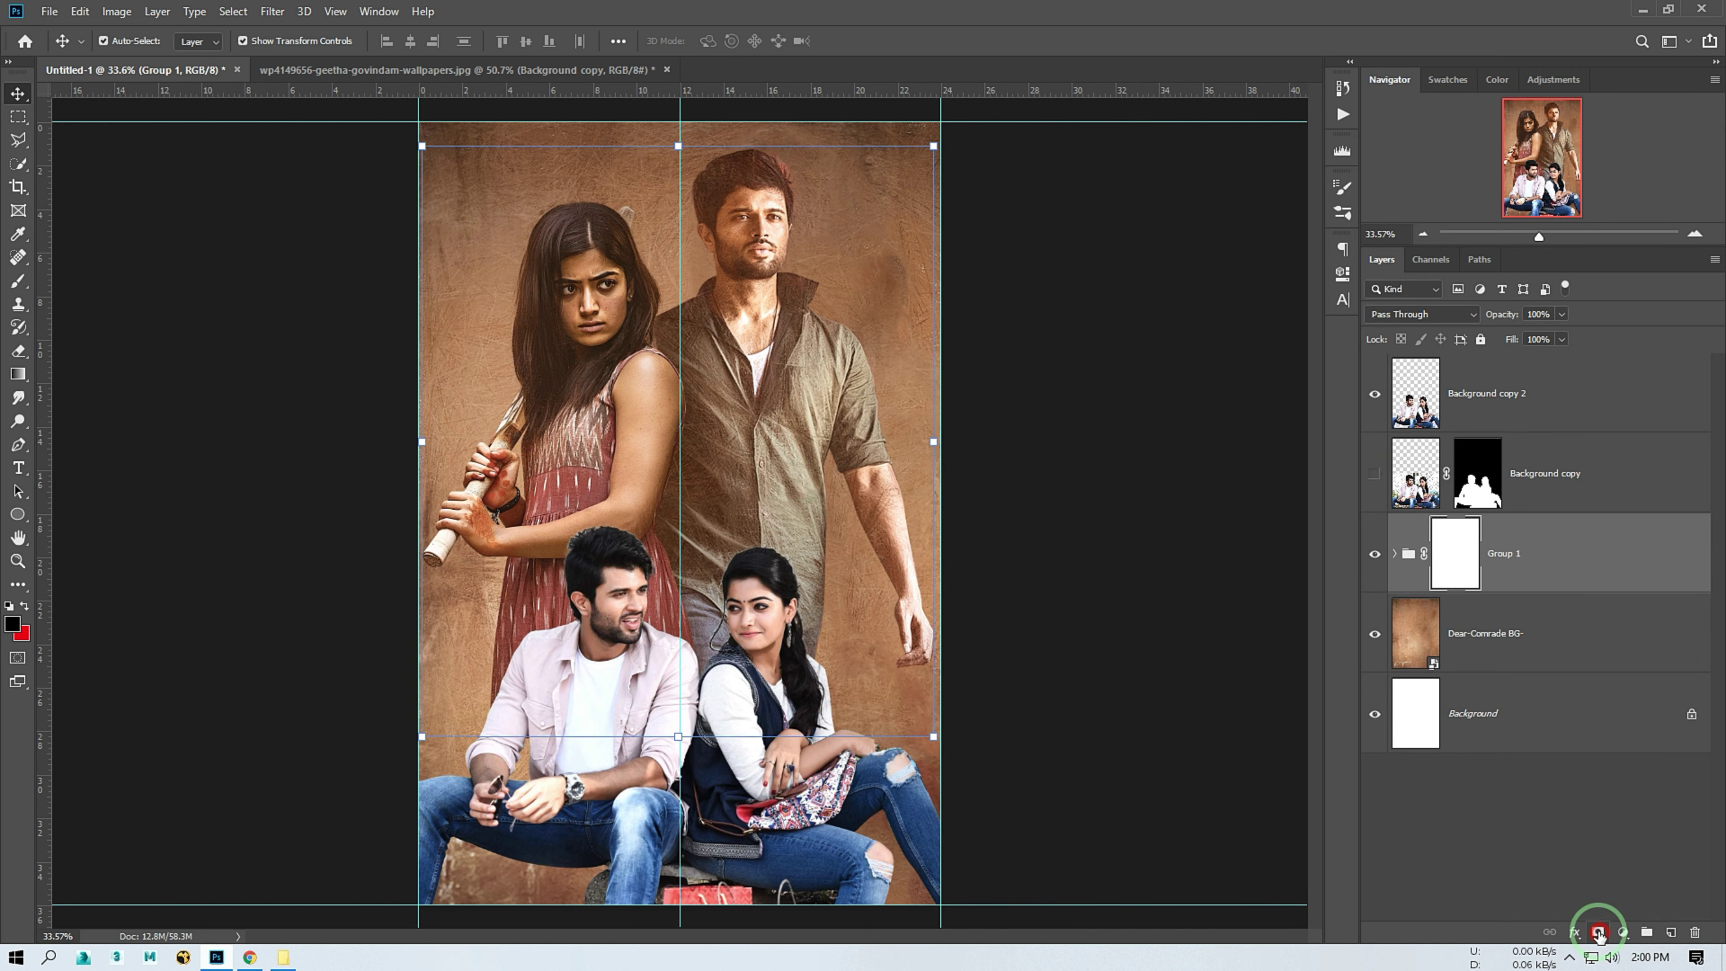
{"action": "key", "text": "b"}
{"action": "left_click_drag", "start_coordinate": [556, 688], "coordinate": [398, 741]}
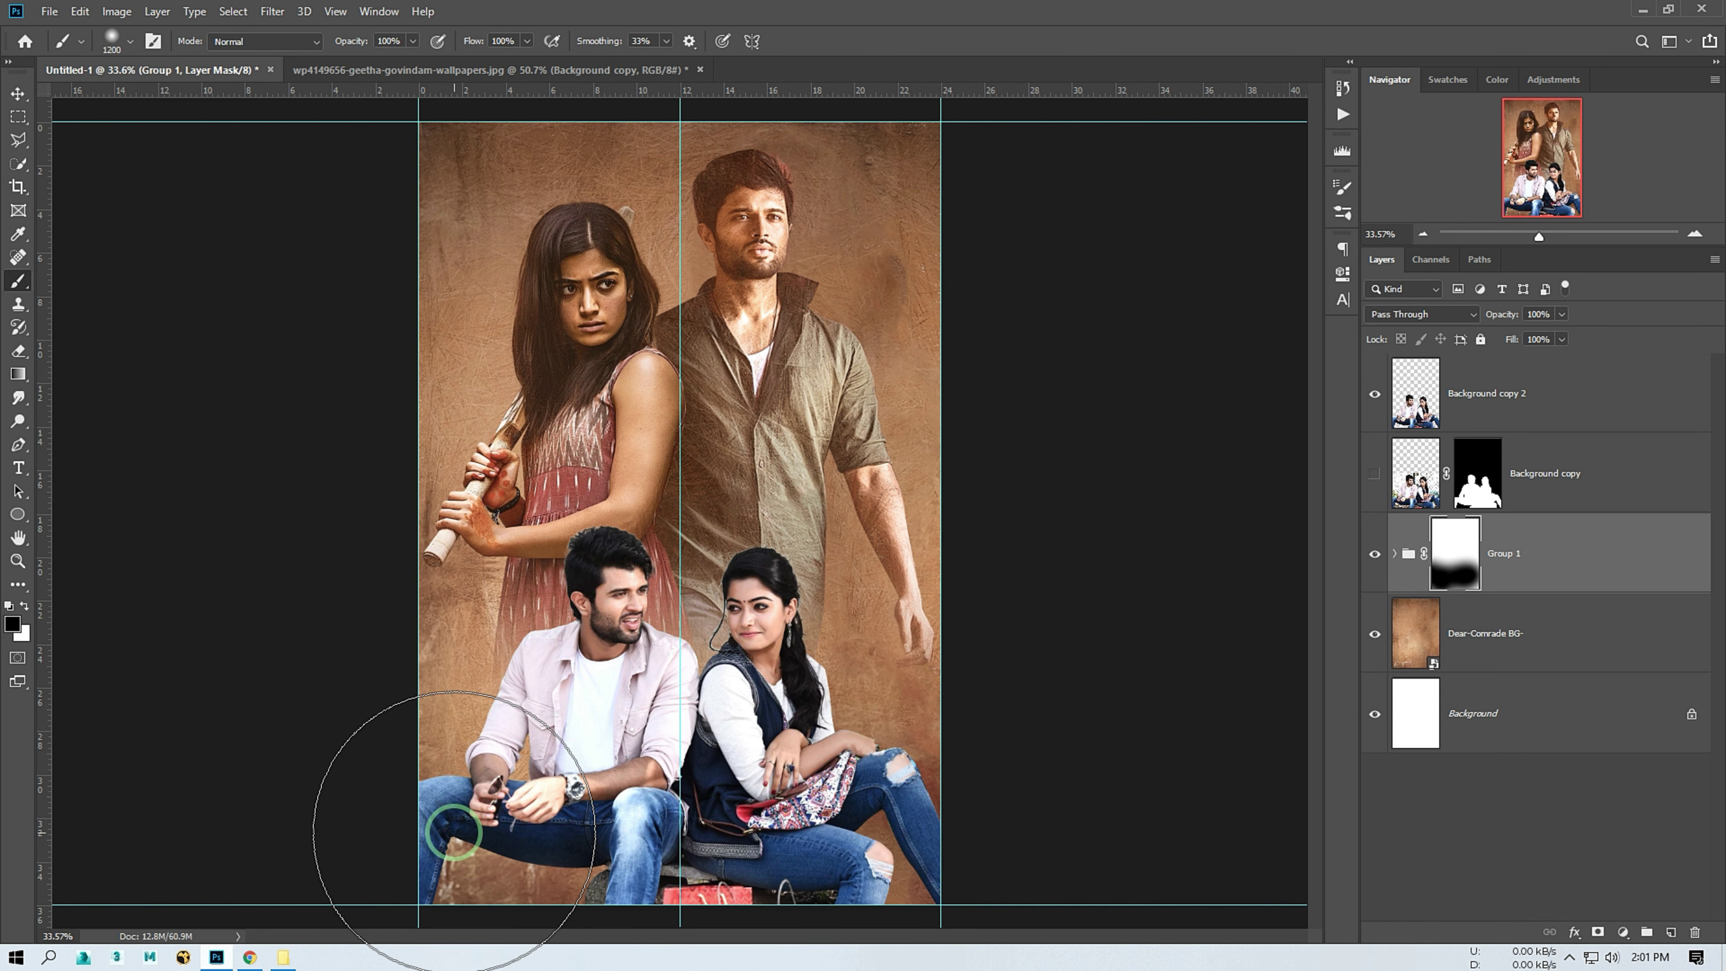
{"action": "key", "text": "v"}
{"action": "left_click", "coordinate": [836, 714]}
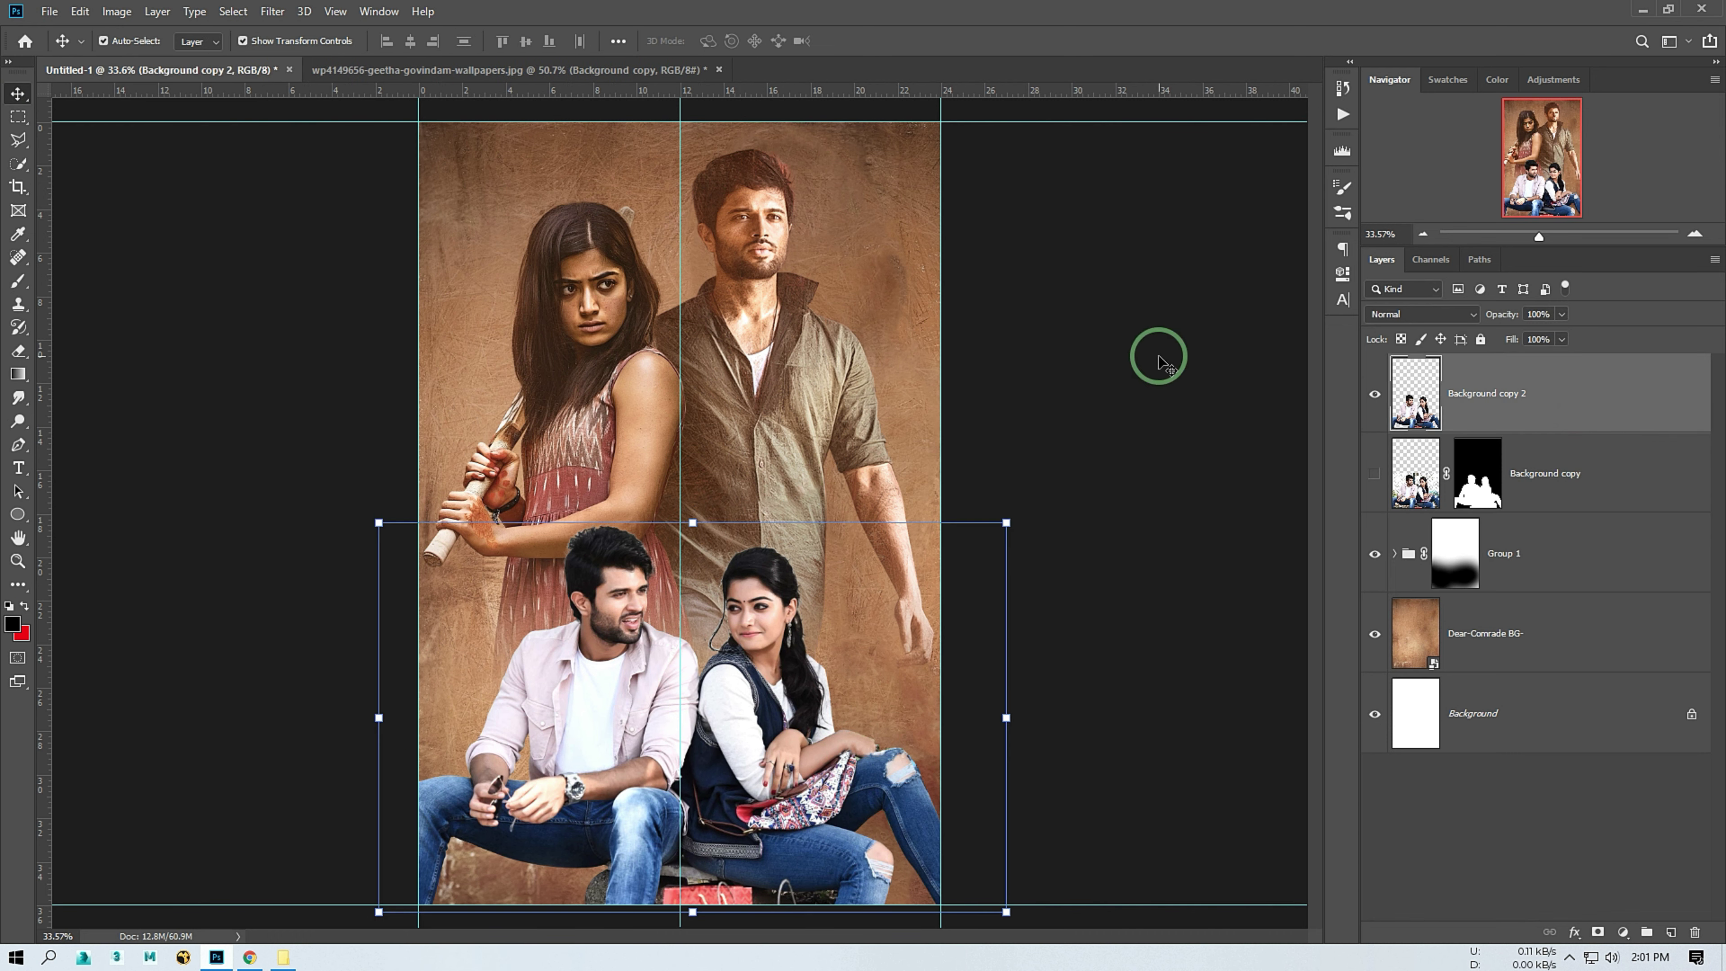
{"action": "left_click", "coordinate": [272, 12]}
Apply Topaz Adjust 5's Boost preset to the couple, then rerun Topaz Adjust 5 for a Crisp pass
{"action": "mouse_move", "coordinate": [341, 422]}
{"action": "left_click", "coordinate": [620, 423]}
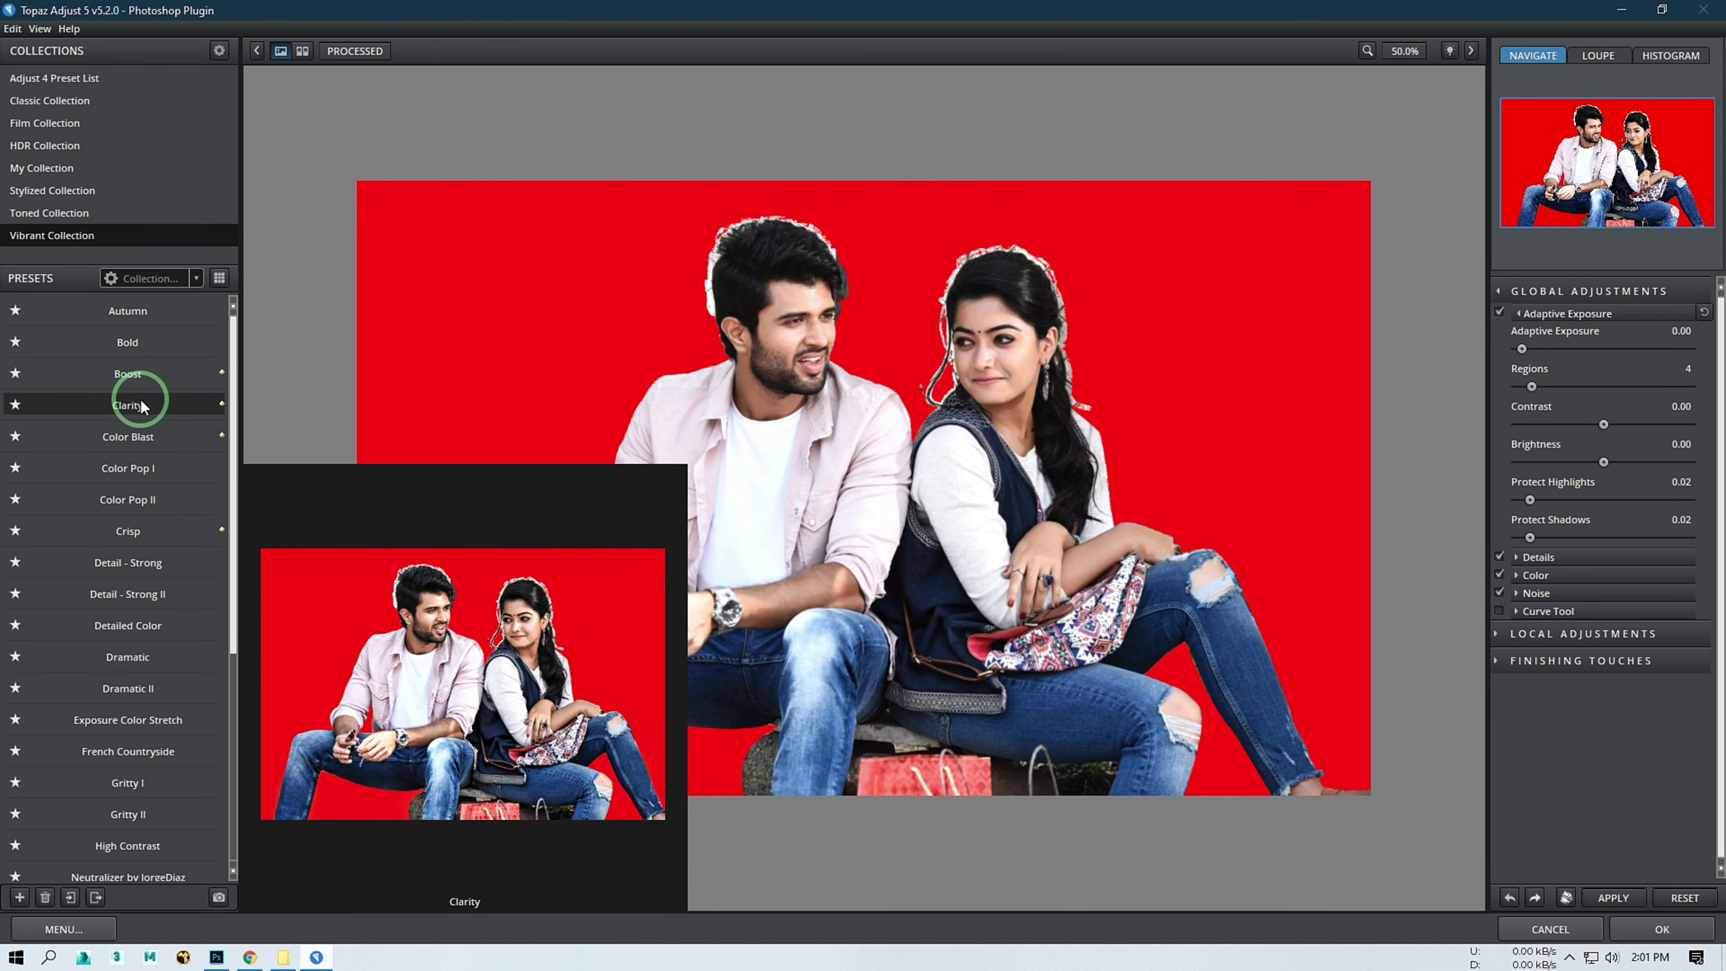
{"action": "left_click", "coordinate": [139, 377]}
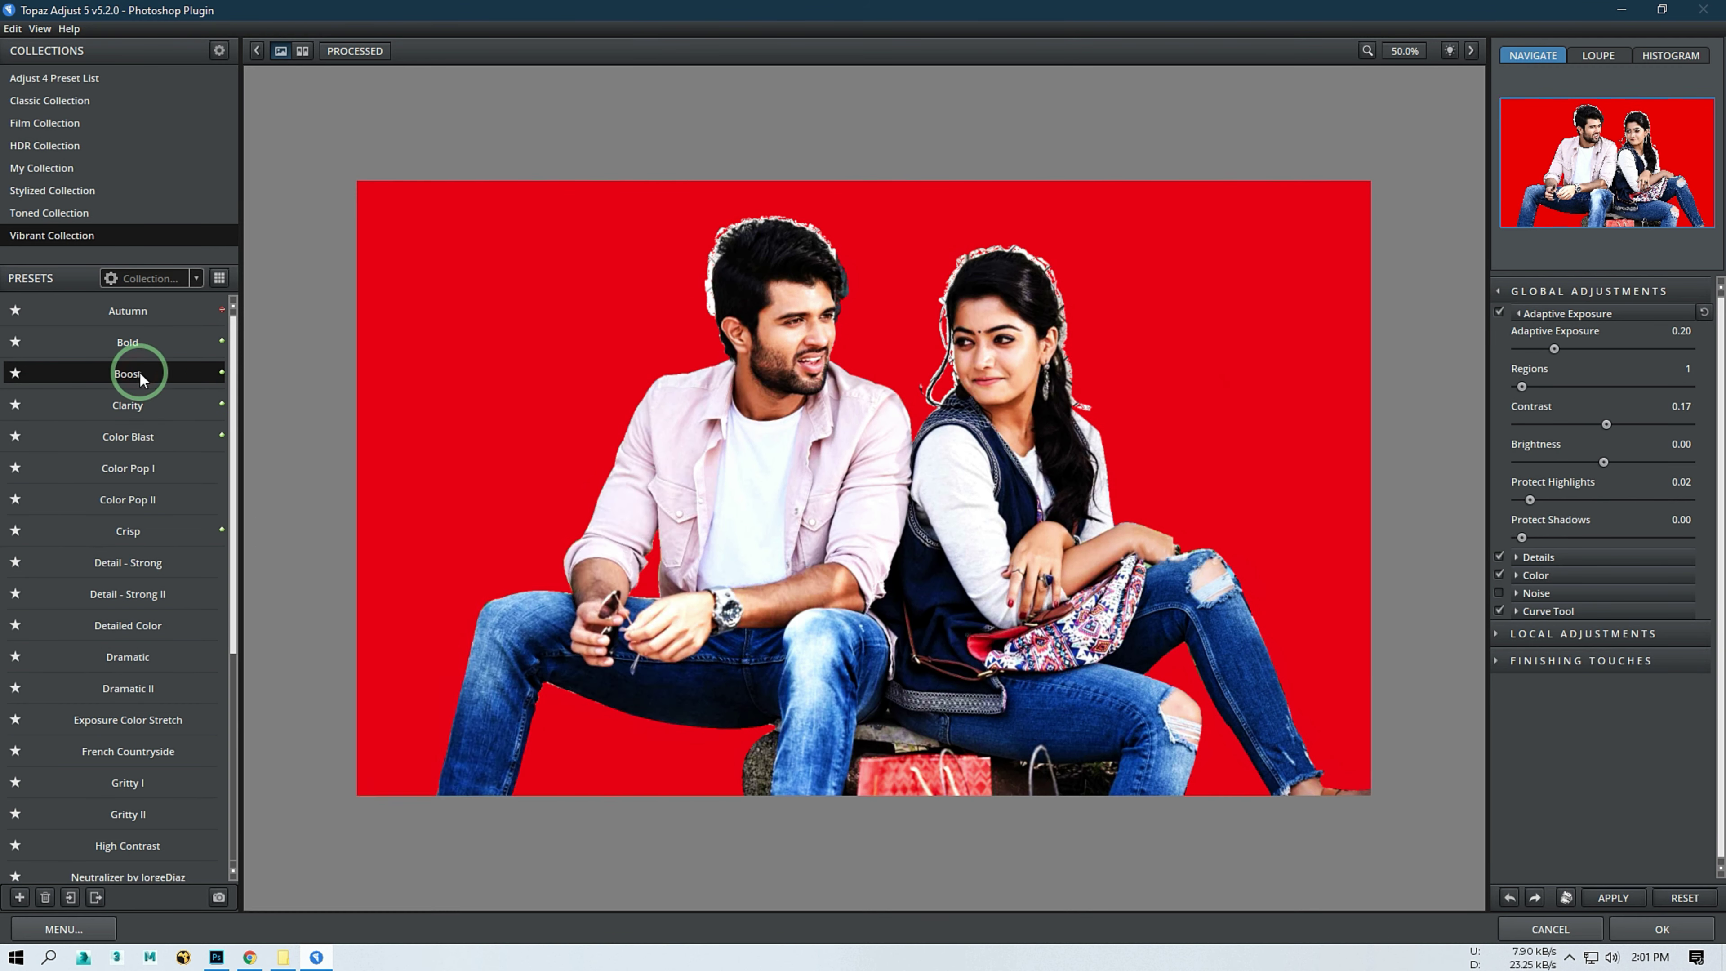
{"action": "left_click", "coordinate": [1664, 930]}
{"action": "left_click", "coordinate": [268, 10]}
{"action": "mouse_move", "coordinate": [299, 429]}
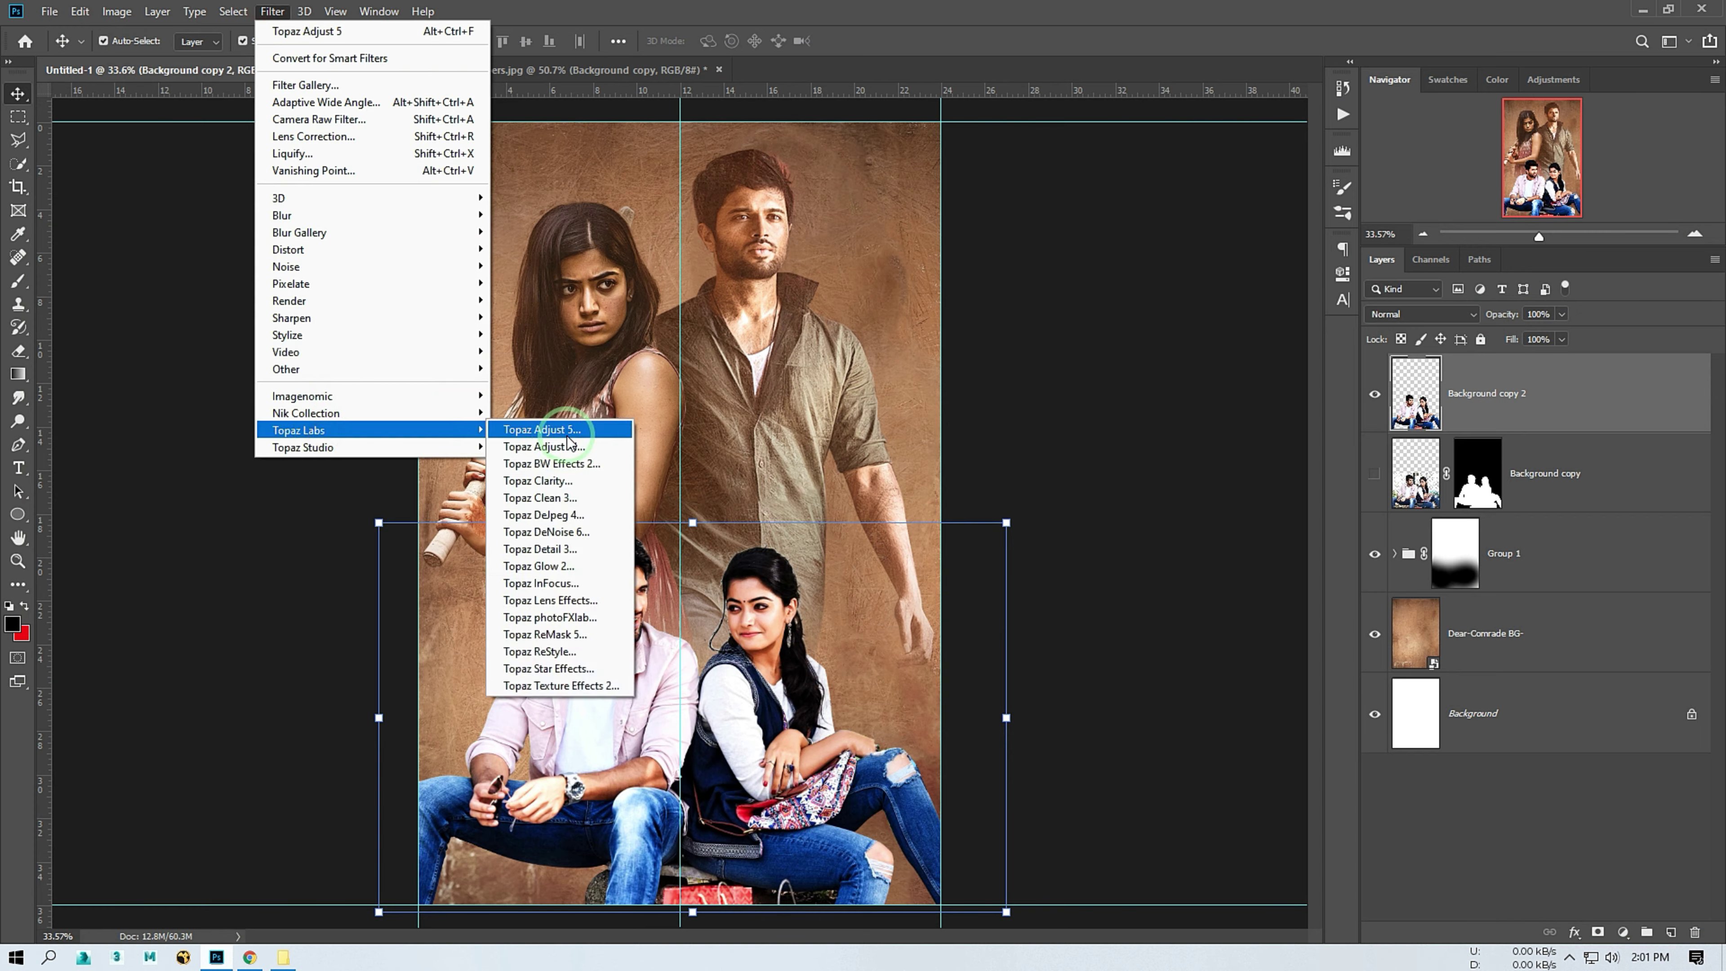
{"action": "left_click", "coordinate": [558, 433]}
{"action": "left_click", "coordinate": [140, 529]}
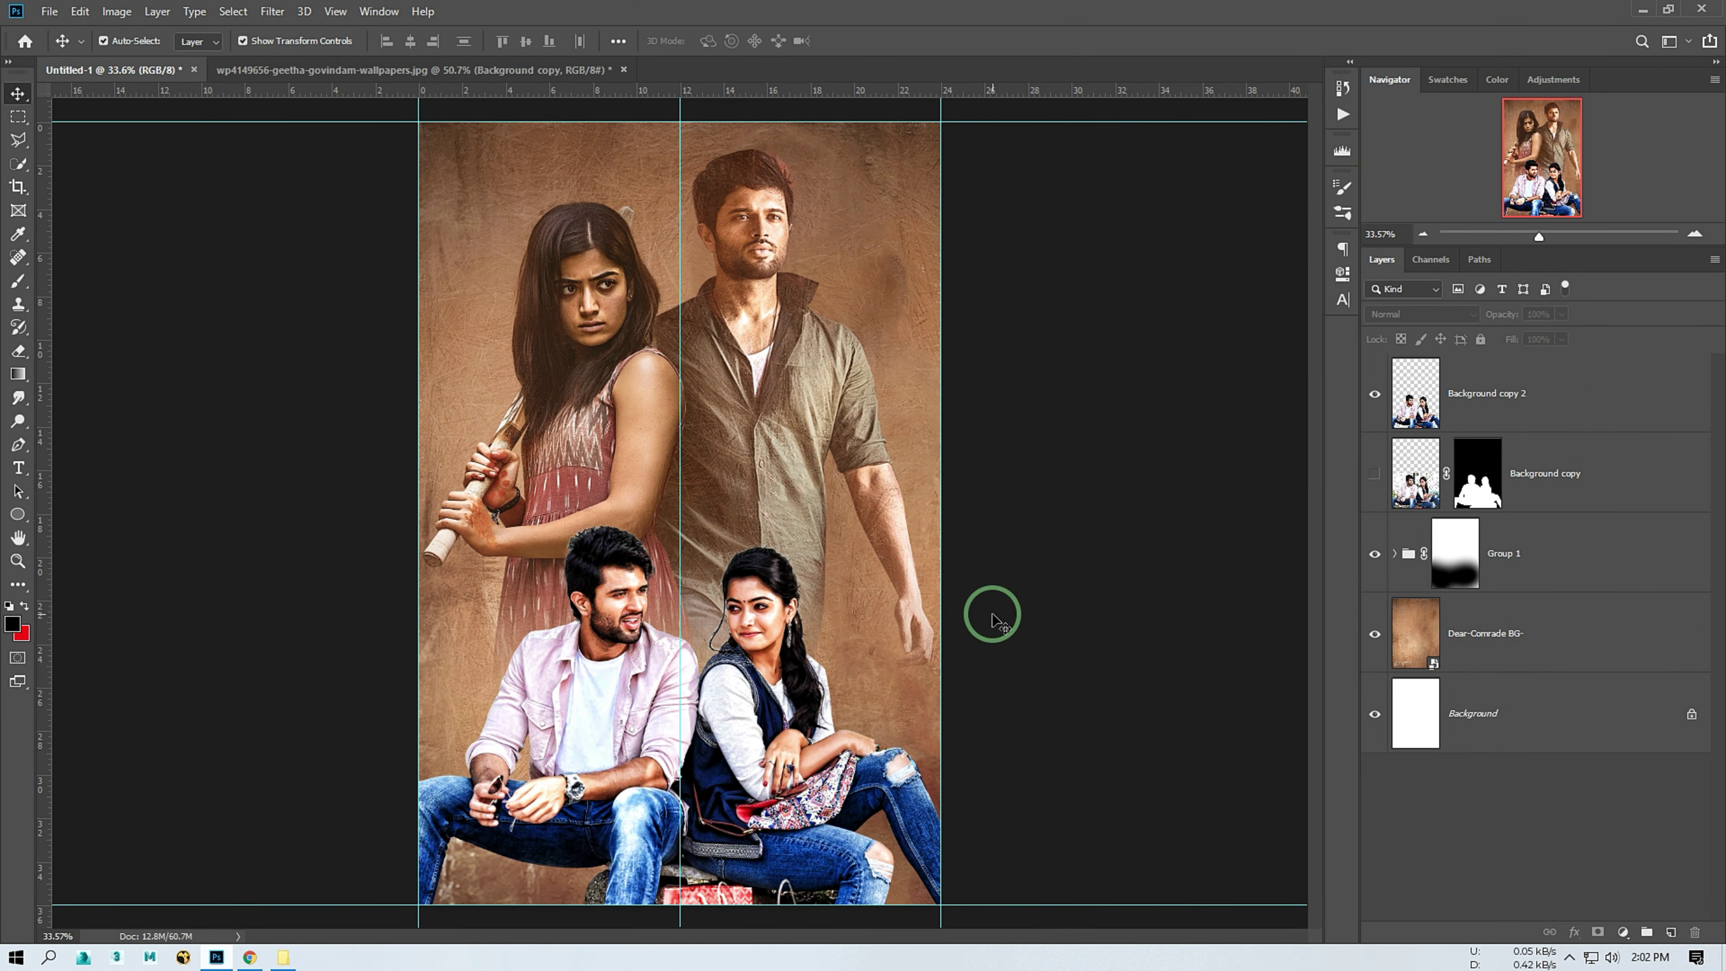
{"action": "left_click", "coordinate": [1532, 421]}
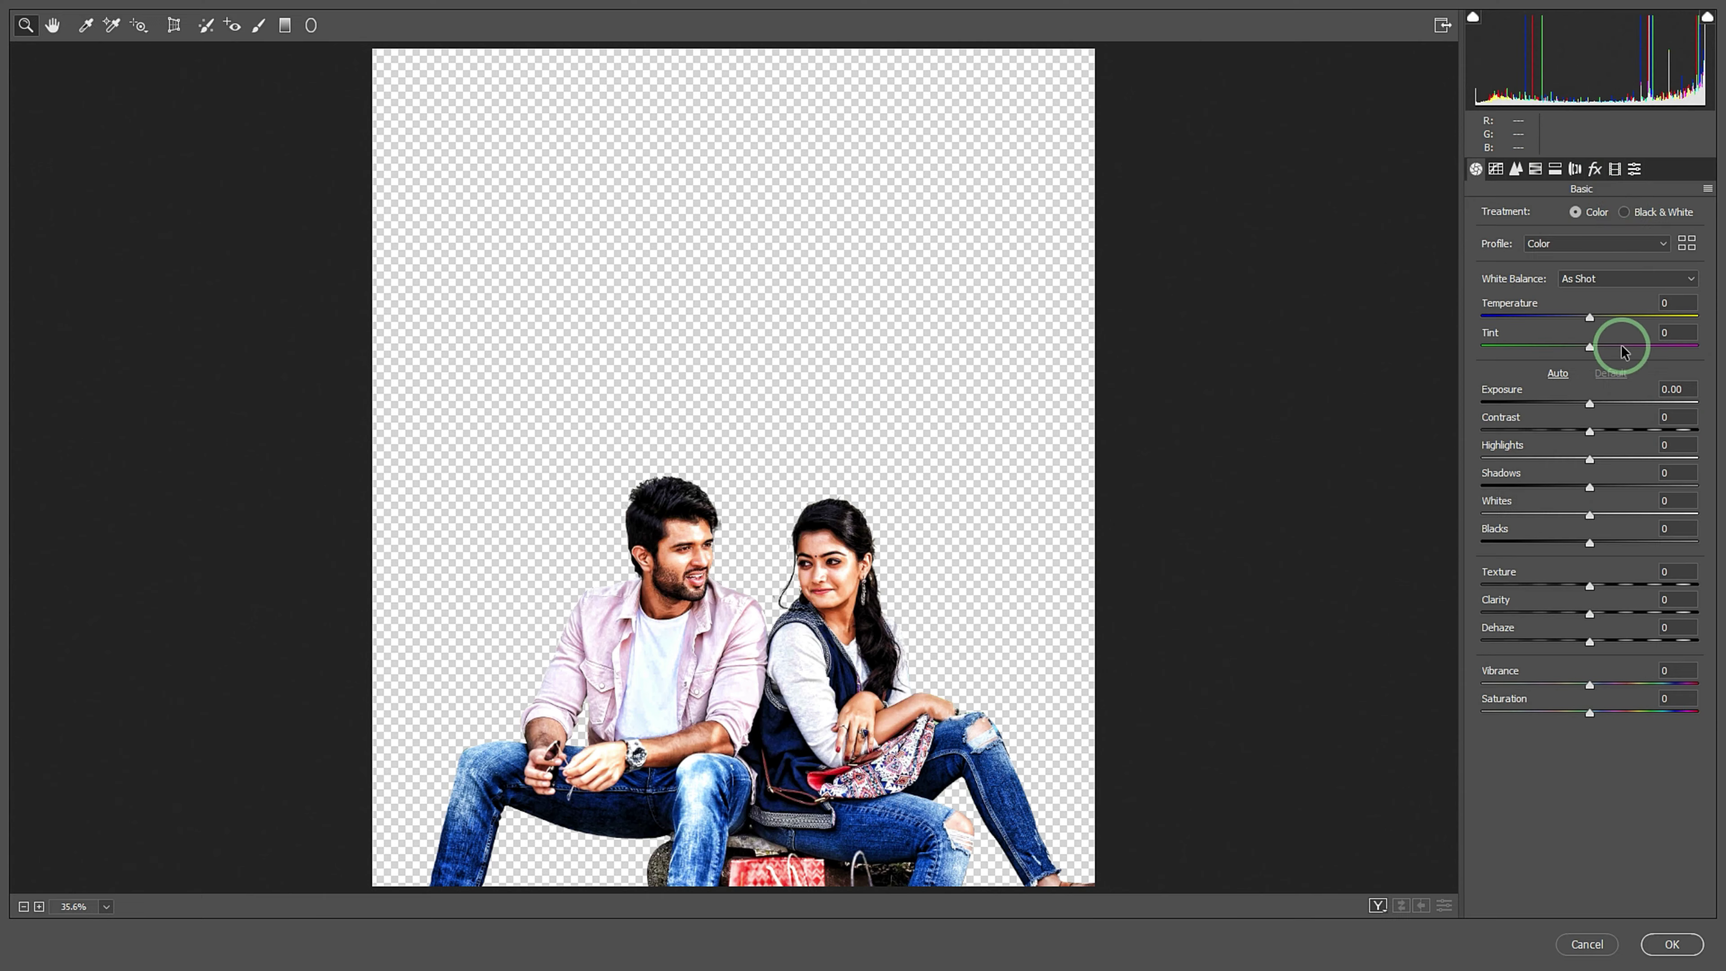
In Camera Raw, apply a saved user preset and lower Texture and Clarity
{"action": "left_click", "coordinate": [1635, 169]}
{"action": "left_click_drag", "start_coordinate": [1700, 282], "coordinate": [1700, 397]}
{"action": "left_click", "coordinate": [1609, 561]}
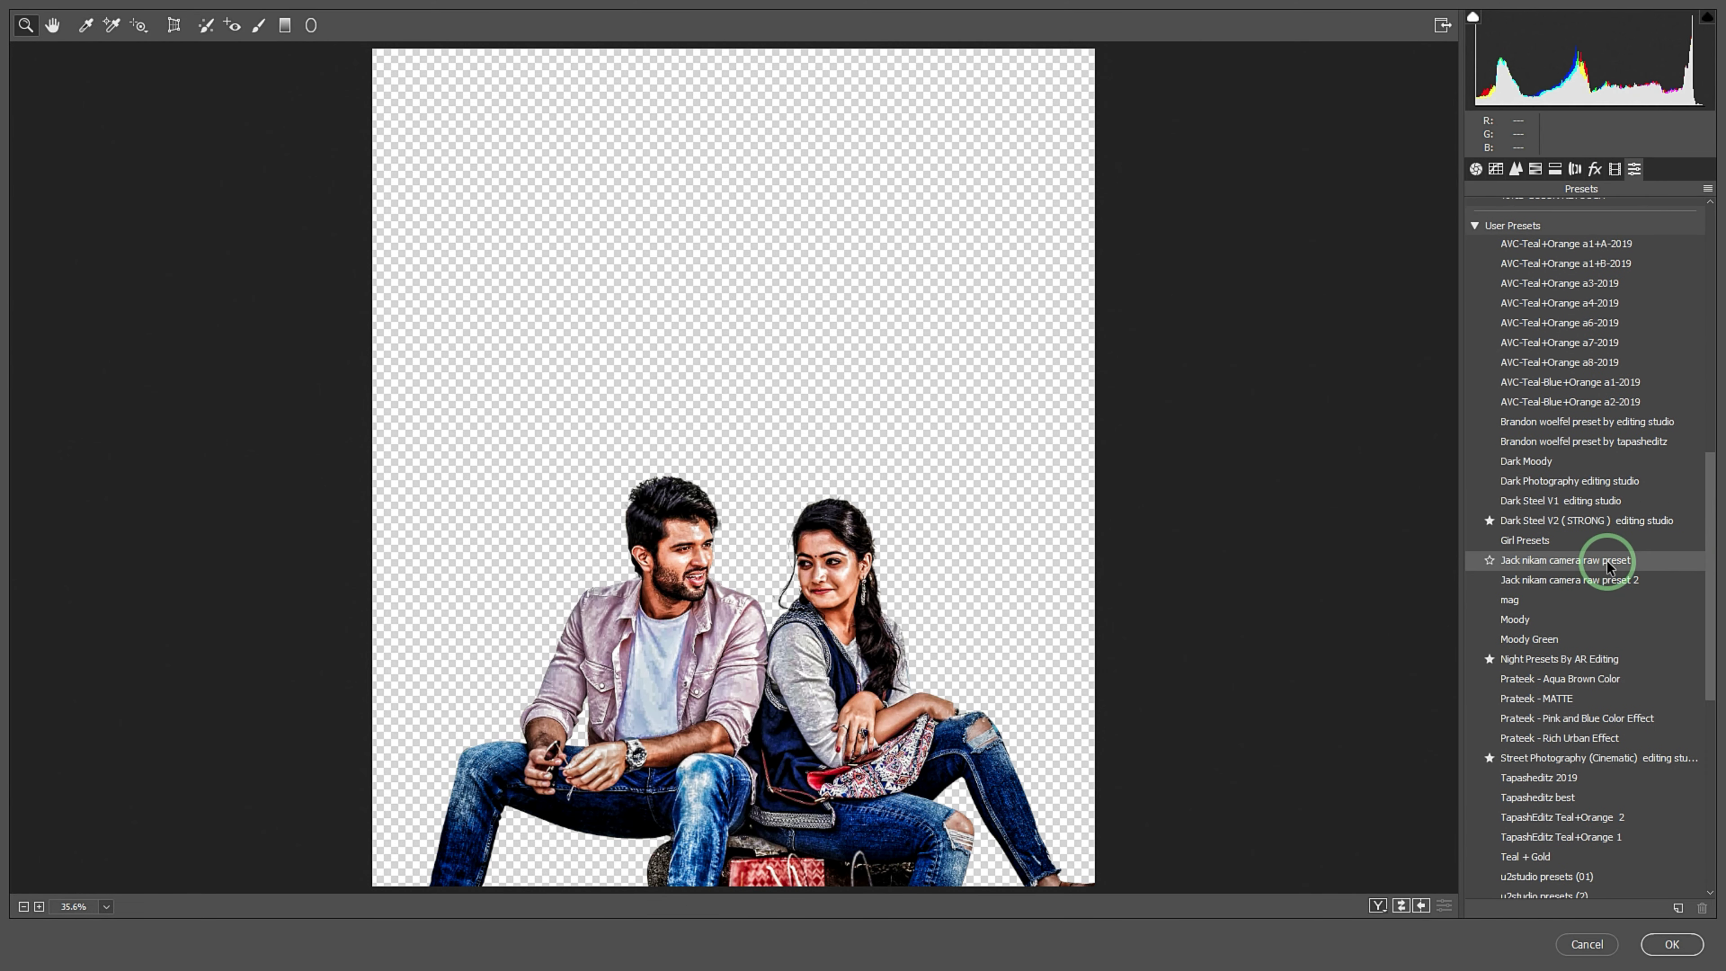
{"action": "left_click", "coordinate": [1580, 562]}
{"action": "key", "text": "ctrl+plus"}
{"action": "left_click", "coordinate": [1563, 578]}
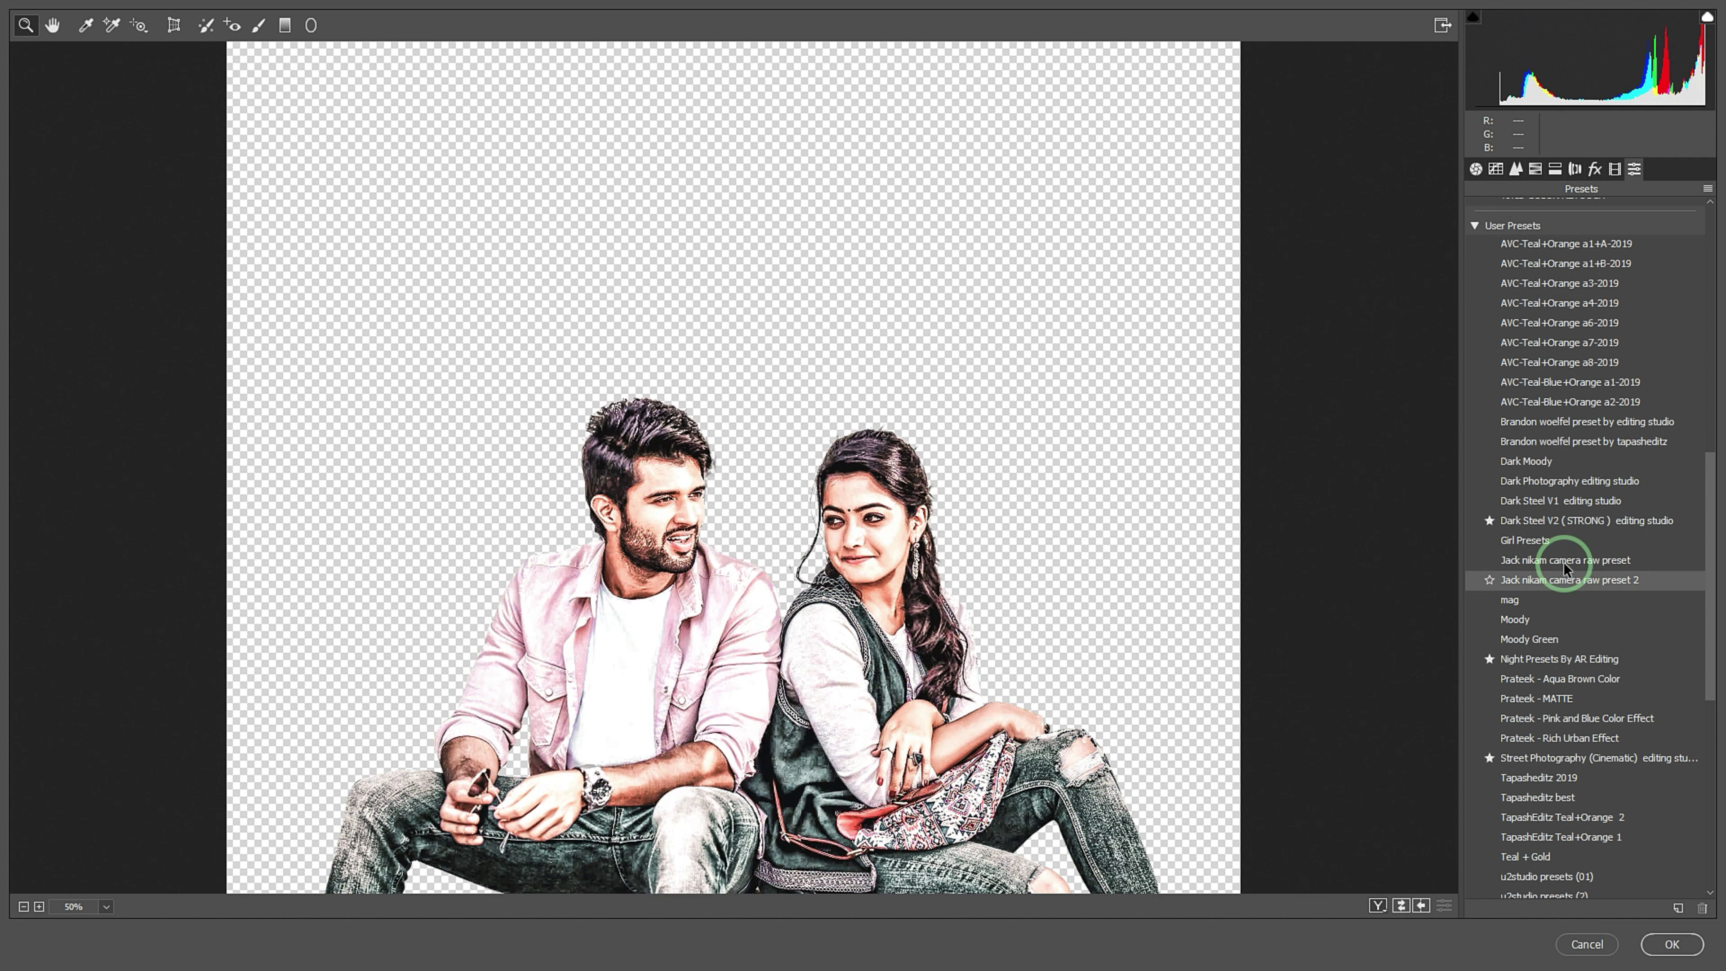
{"action": "left_click", "coordinate": [1516, 169]}
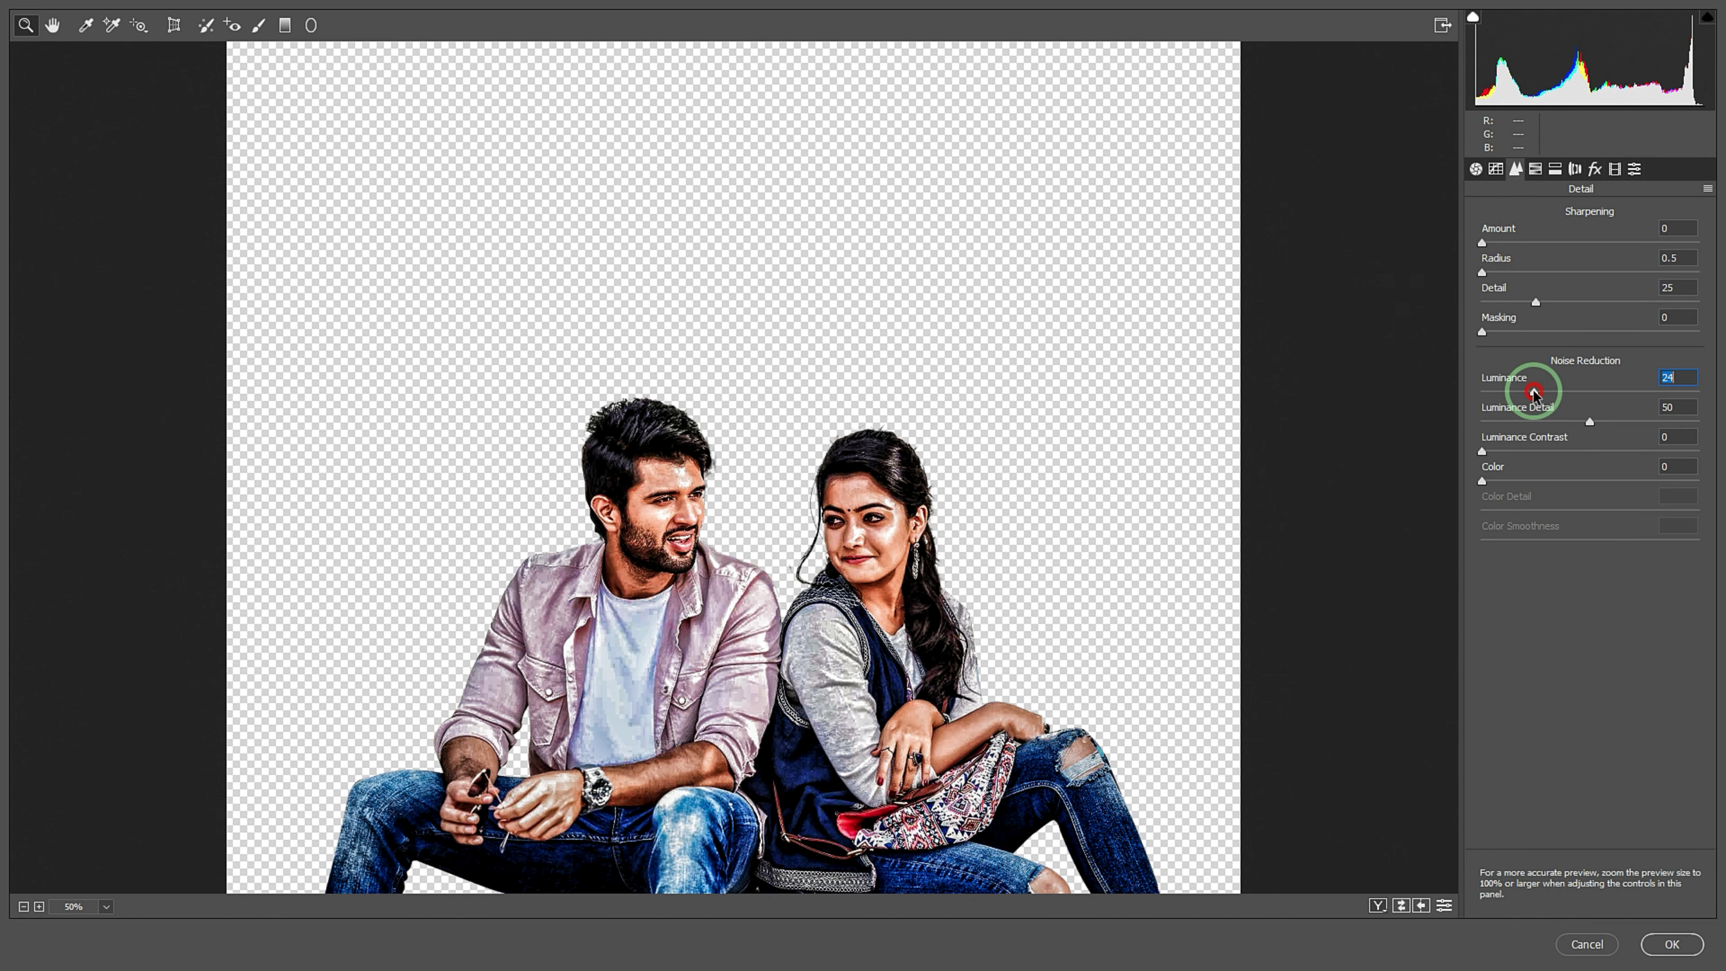
{"action": "key", "text": "ctrl+alt+1"}
{"action": "double_click", "coordinate": [1593, 613]}
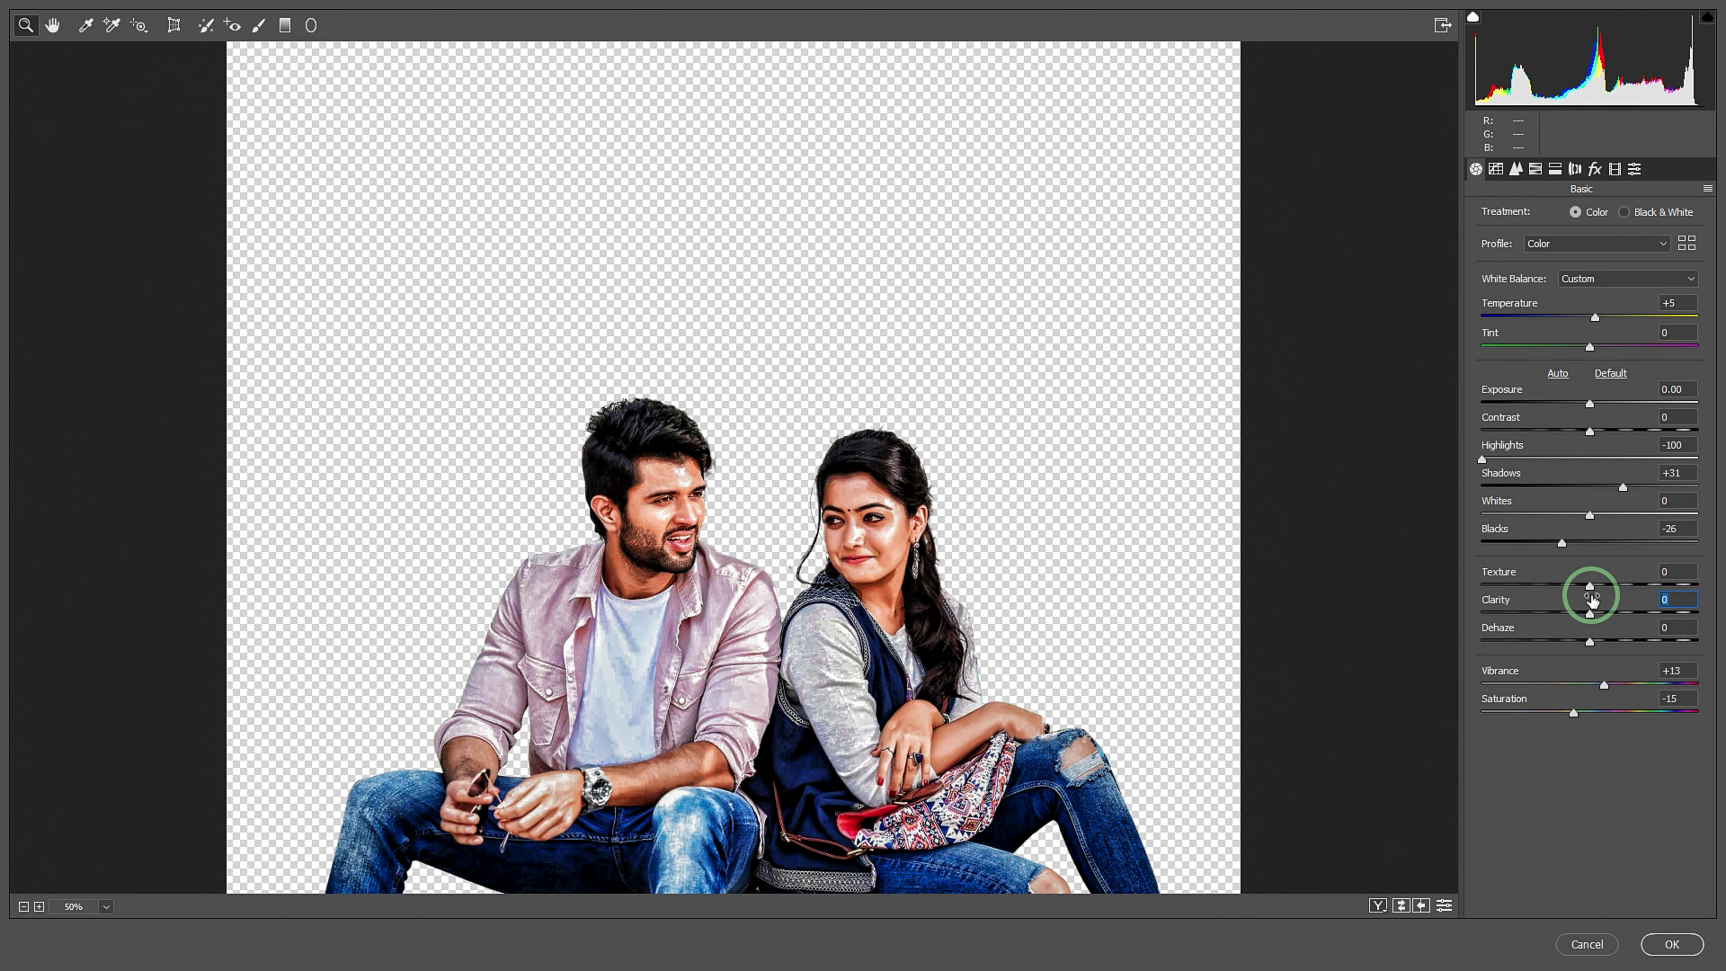
{"action": "mouse_move", "coordinate": [1656, 586]}
{"action": "left_mouse_down"}
{"action": "mouse_move", "coordinate": [1493, 610]}
{"action": "mouse_move", "coordinate": [1569, 615]}
{"action": "left_mouse_up"}
{"action": "key", "text": "ctrl+0"}
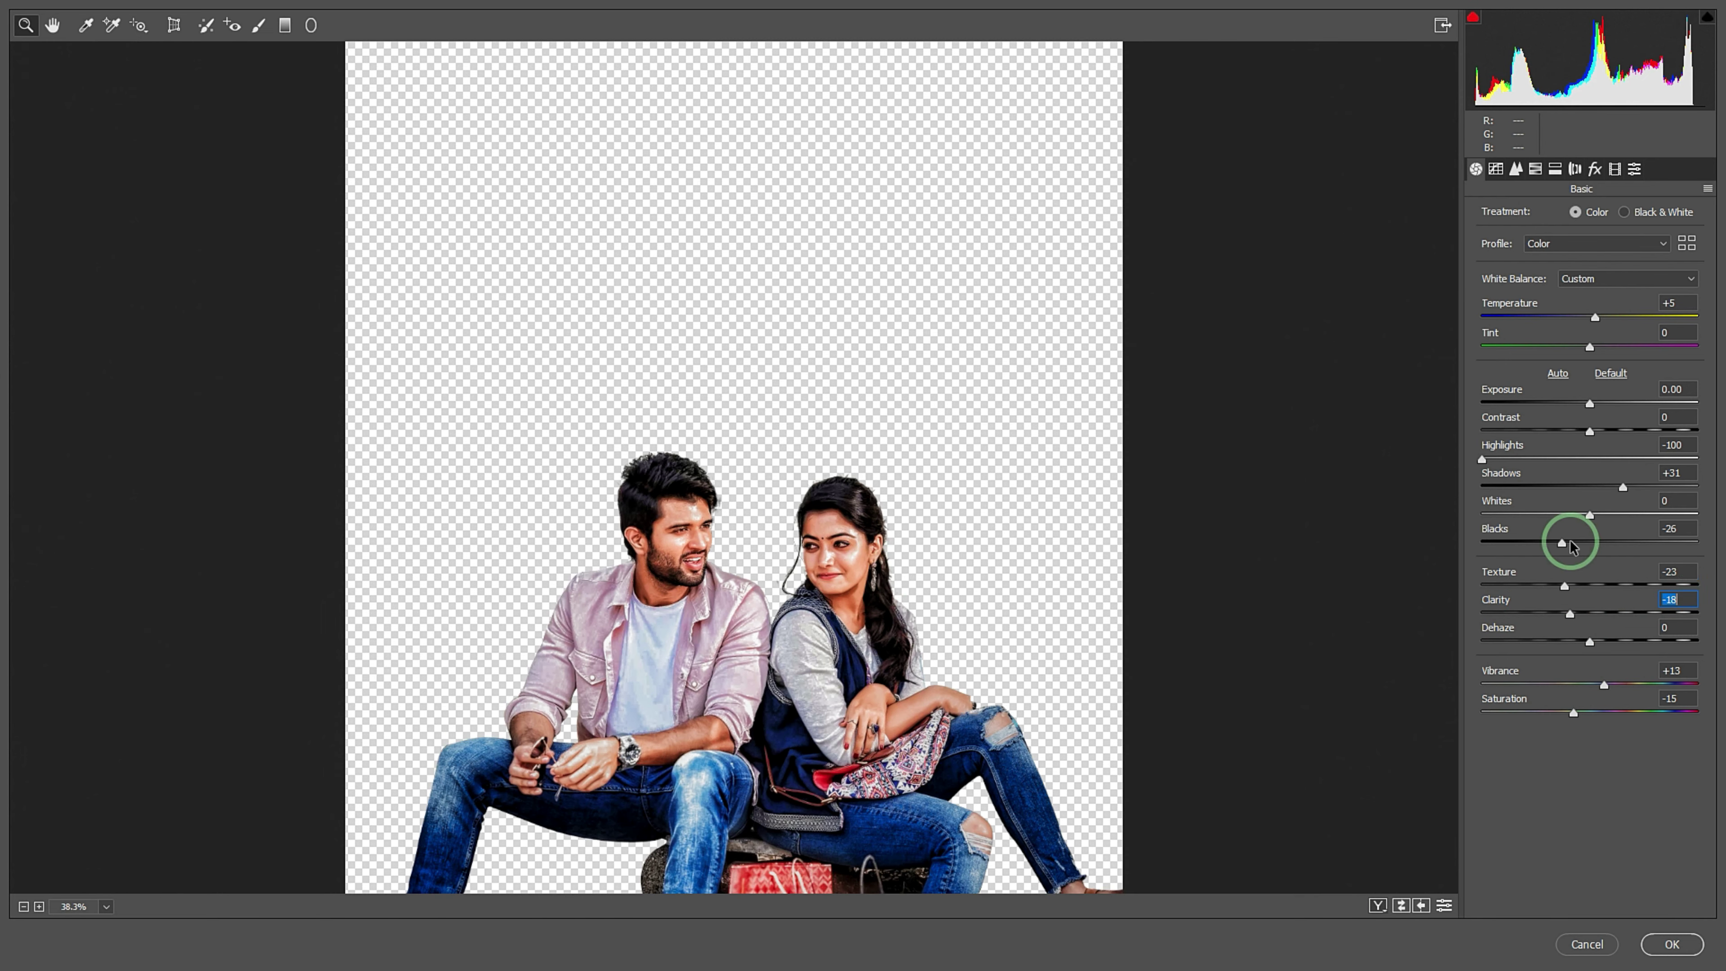
Cut HSL saturation, desaturate the Blue primary in Calibration, and apply the grade
{"action": "key", "text": "ctrl+alt+4"}
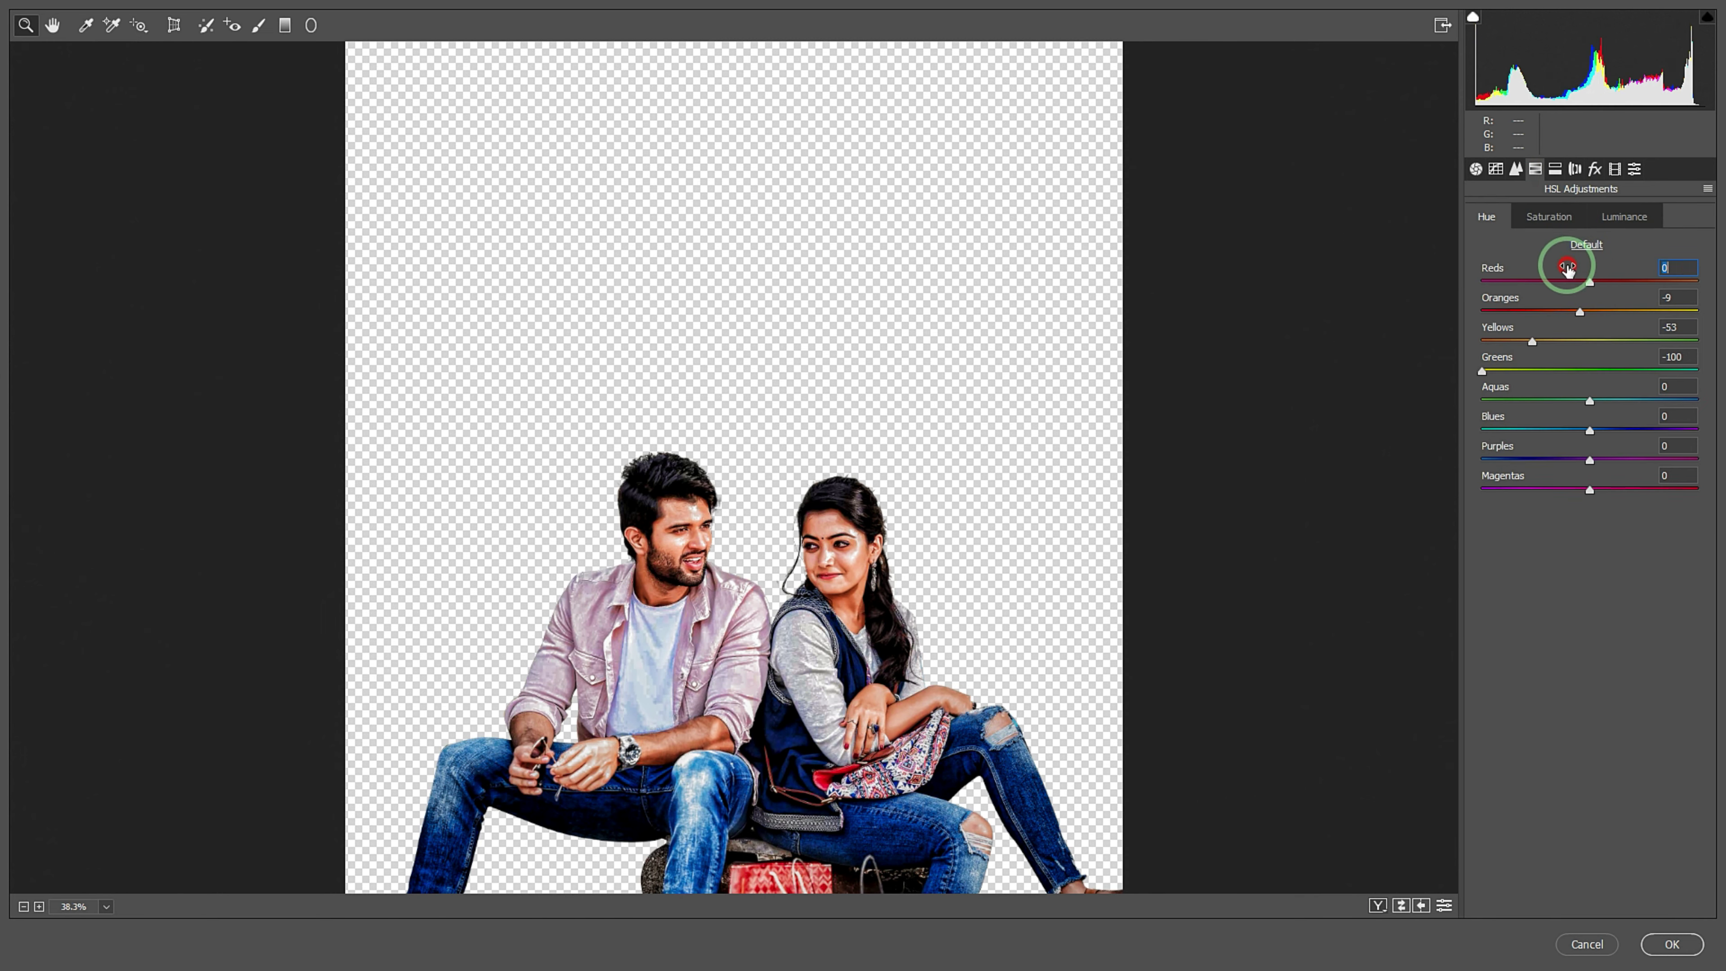
{"action": "left_click", "coordinate": [1548, 217]}
{"action": "left_click_drag", "start_coordinate": [1557, 312], "coordinate": [1534, 311]}
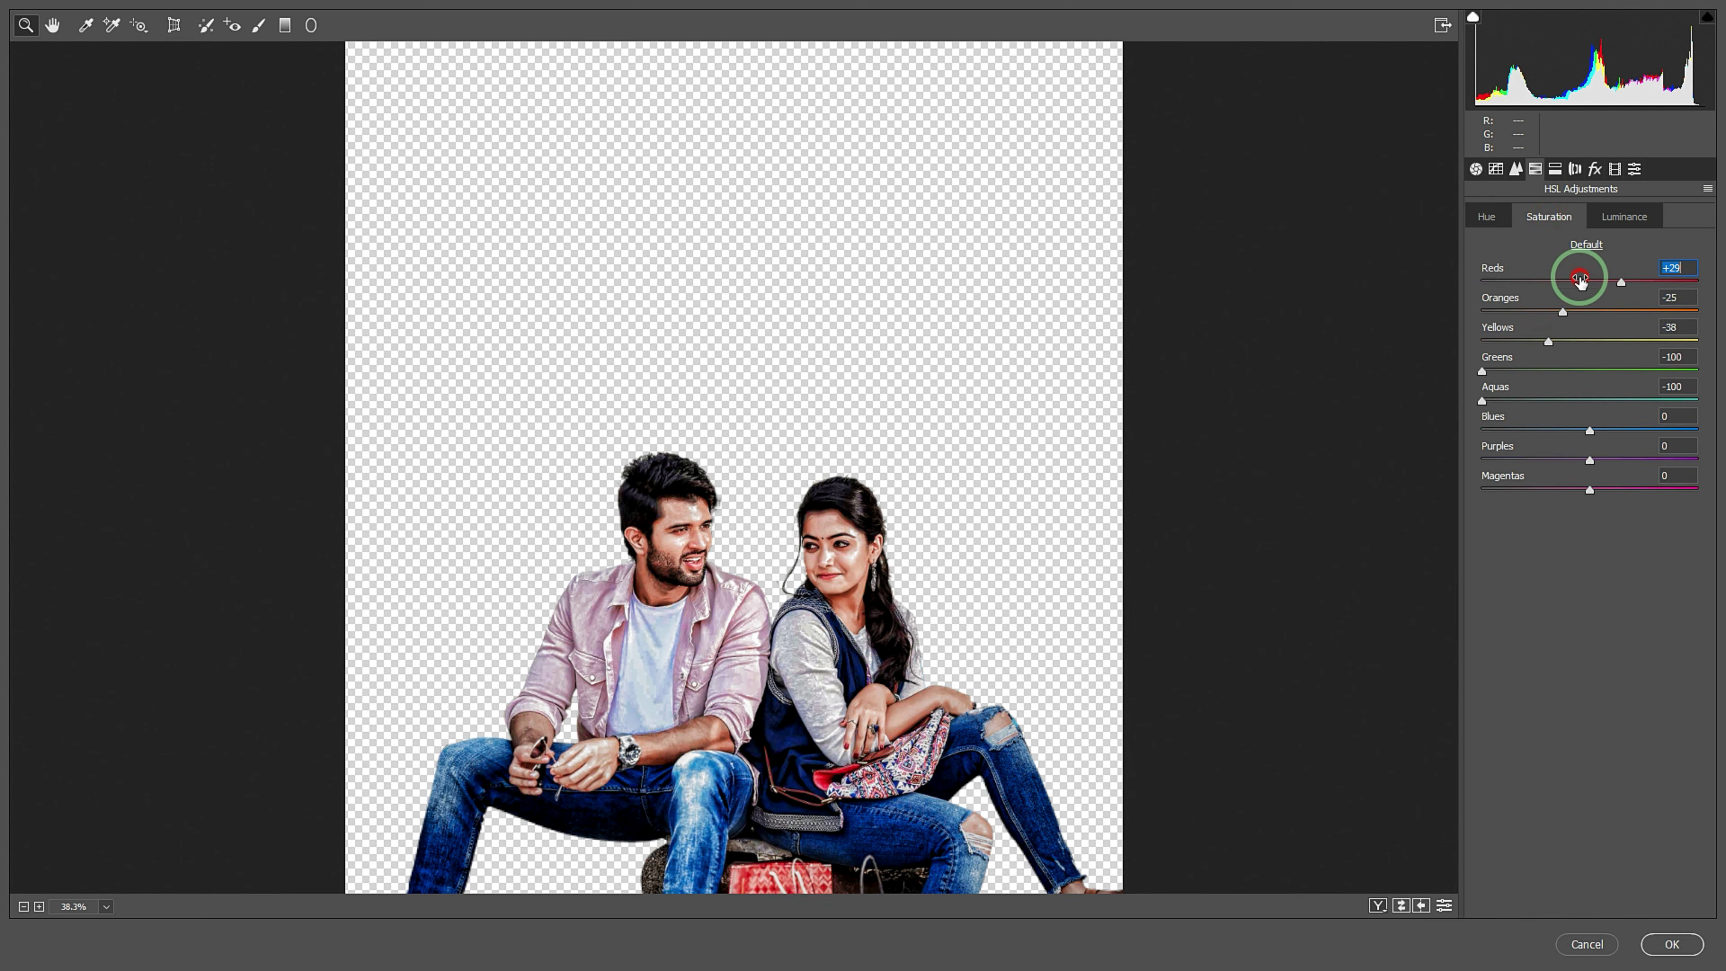
{"action": "left_click", "coordinate": [1634, 169]}
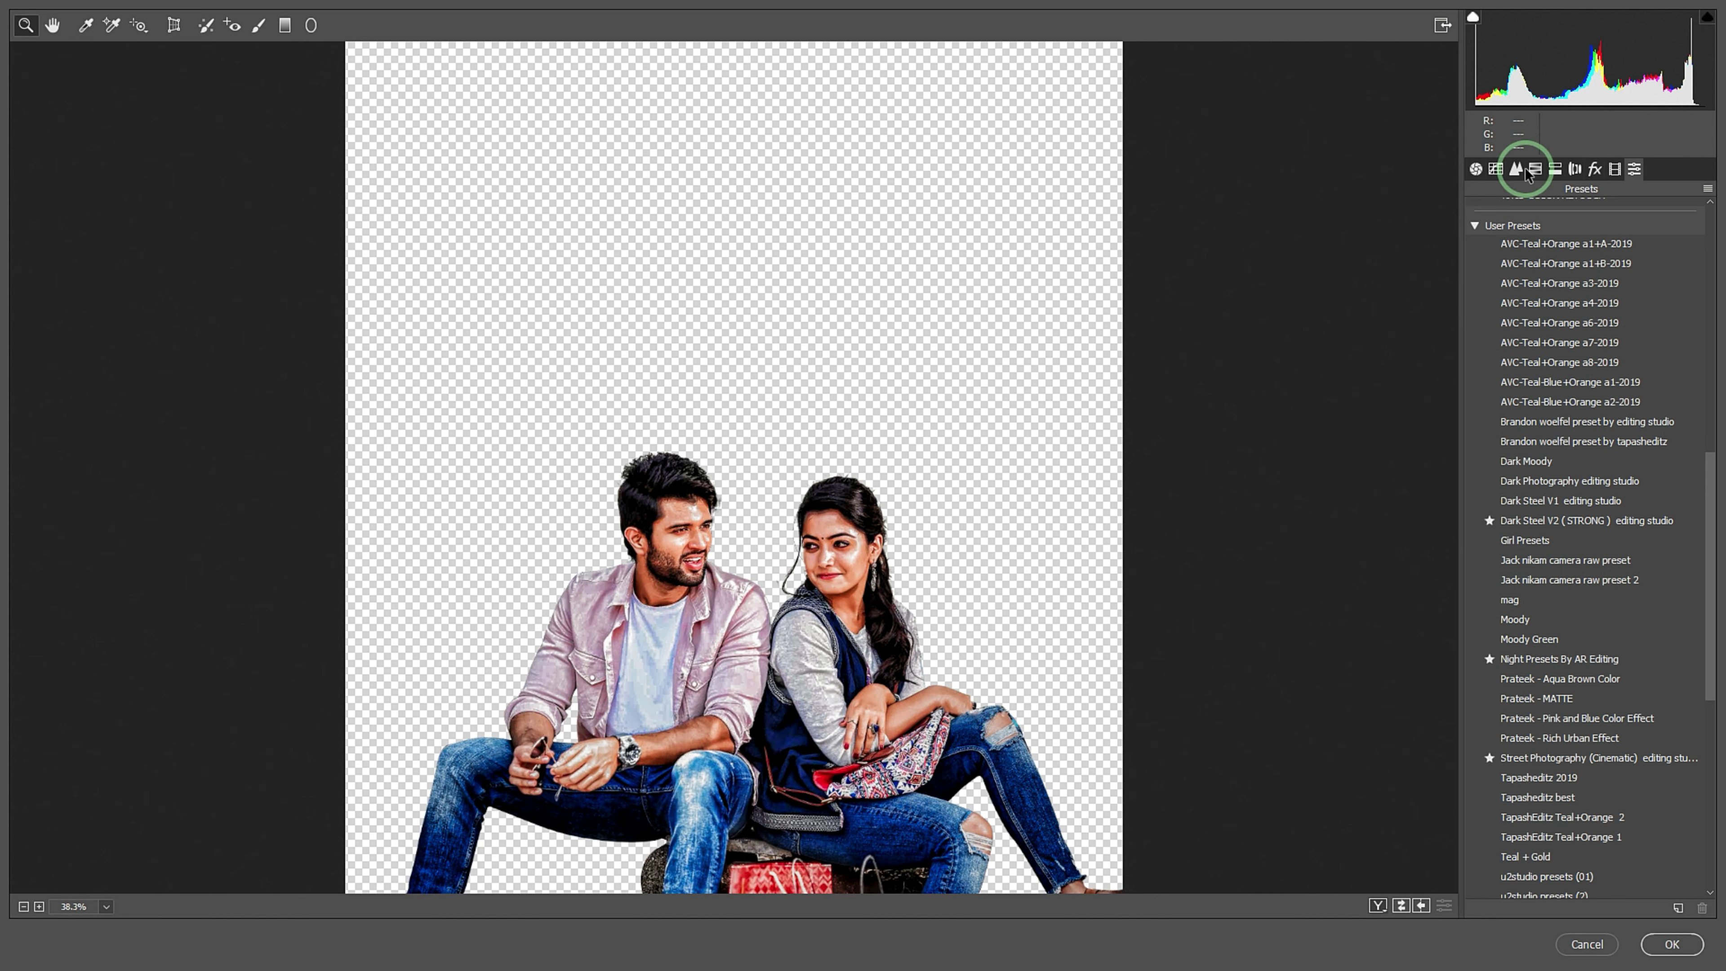
{"action": "left_click", "coordinate": [1595, 169]}
{"action": "left_click", "coordinate": [1618, 174]}
{"action": "mouse_move", "coordinate": [1589, 536]}
{"action": "left_mouse_down"}
{"action": "mouse_move", "coordinate": [1556, 536]}
{"action": "mouse_move", "coordinate": [1542, 510]}
{"action": "mouse_move", "coordinate": [1529, 537]}
{"action": "mouse_move", "coordinate": [1554, 545]}
{"action": "left_mouse_up"}
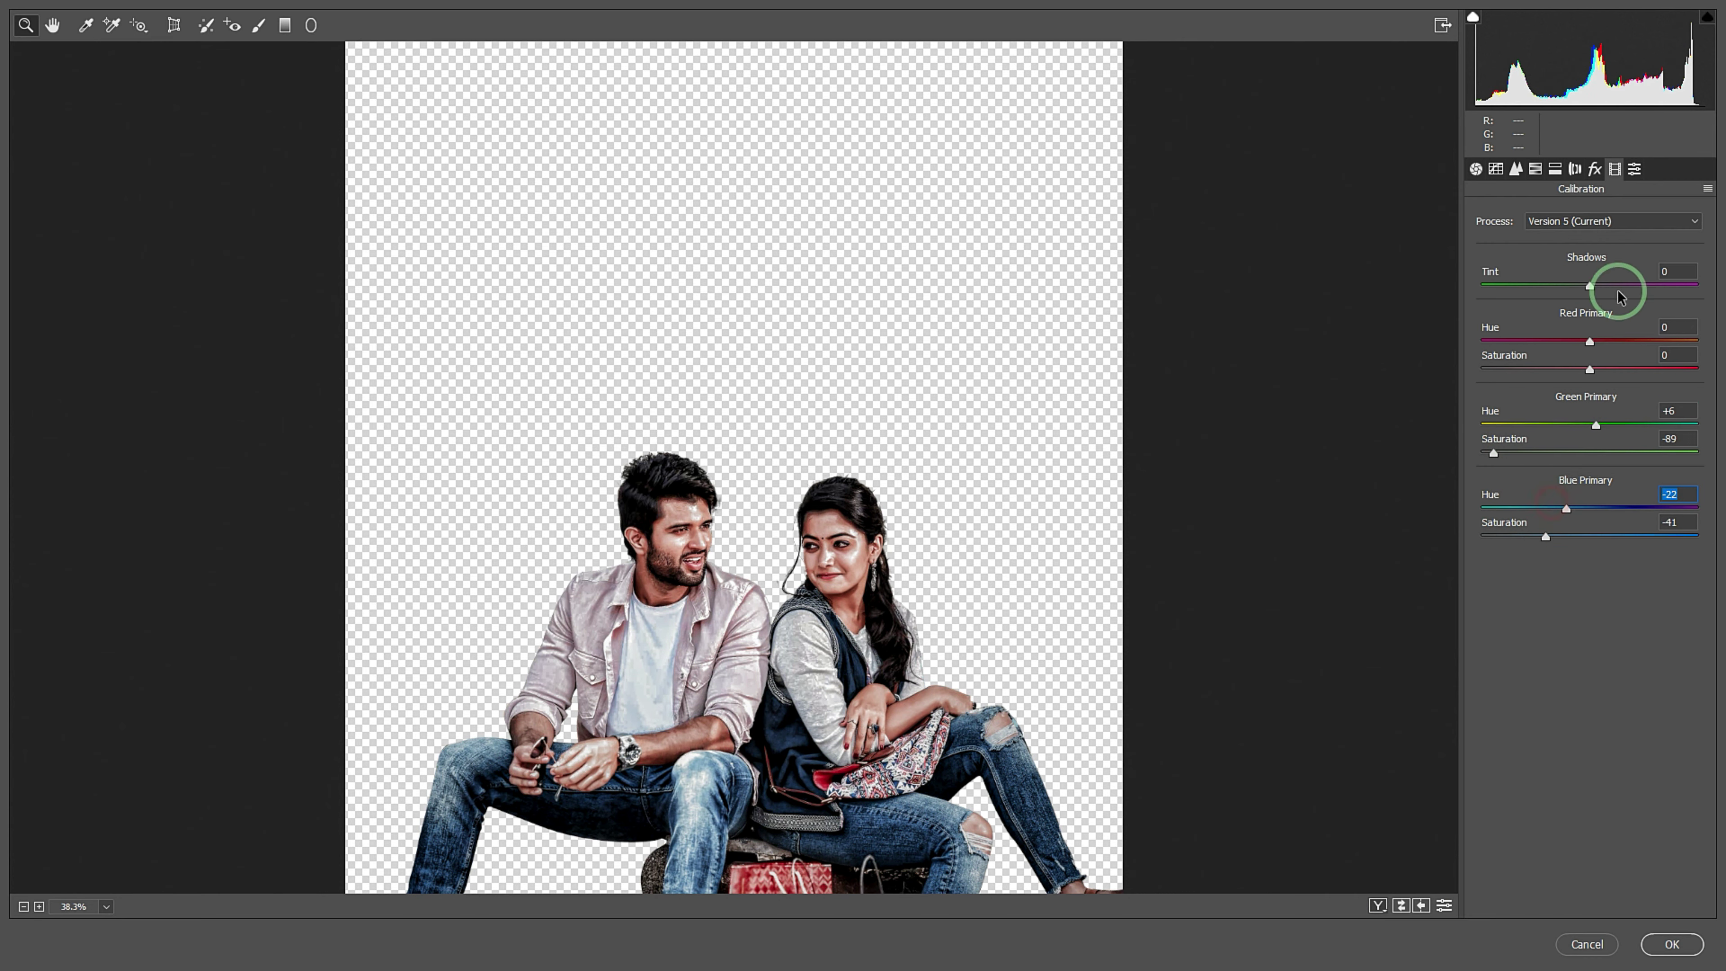
{"action": "left_click", "coordinate": [1674, 942]}
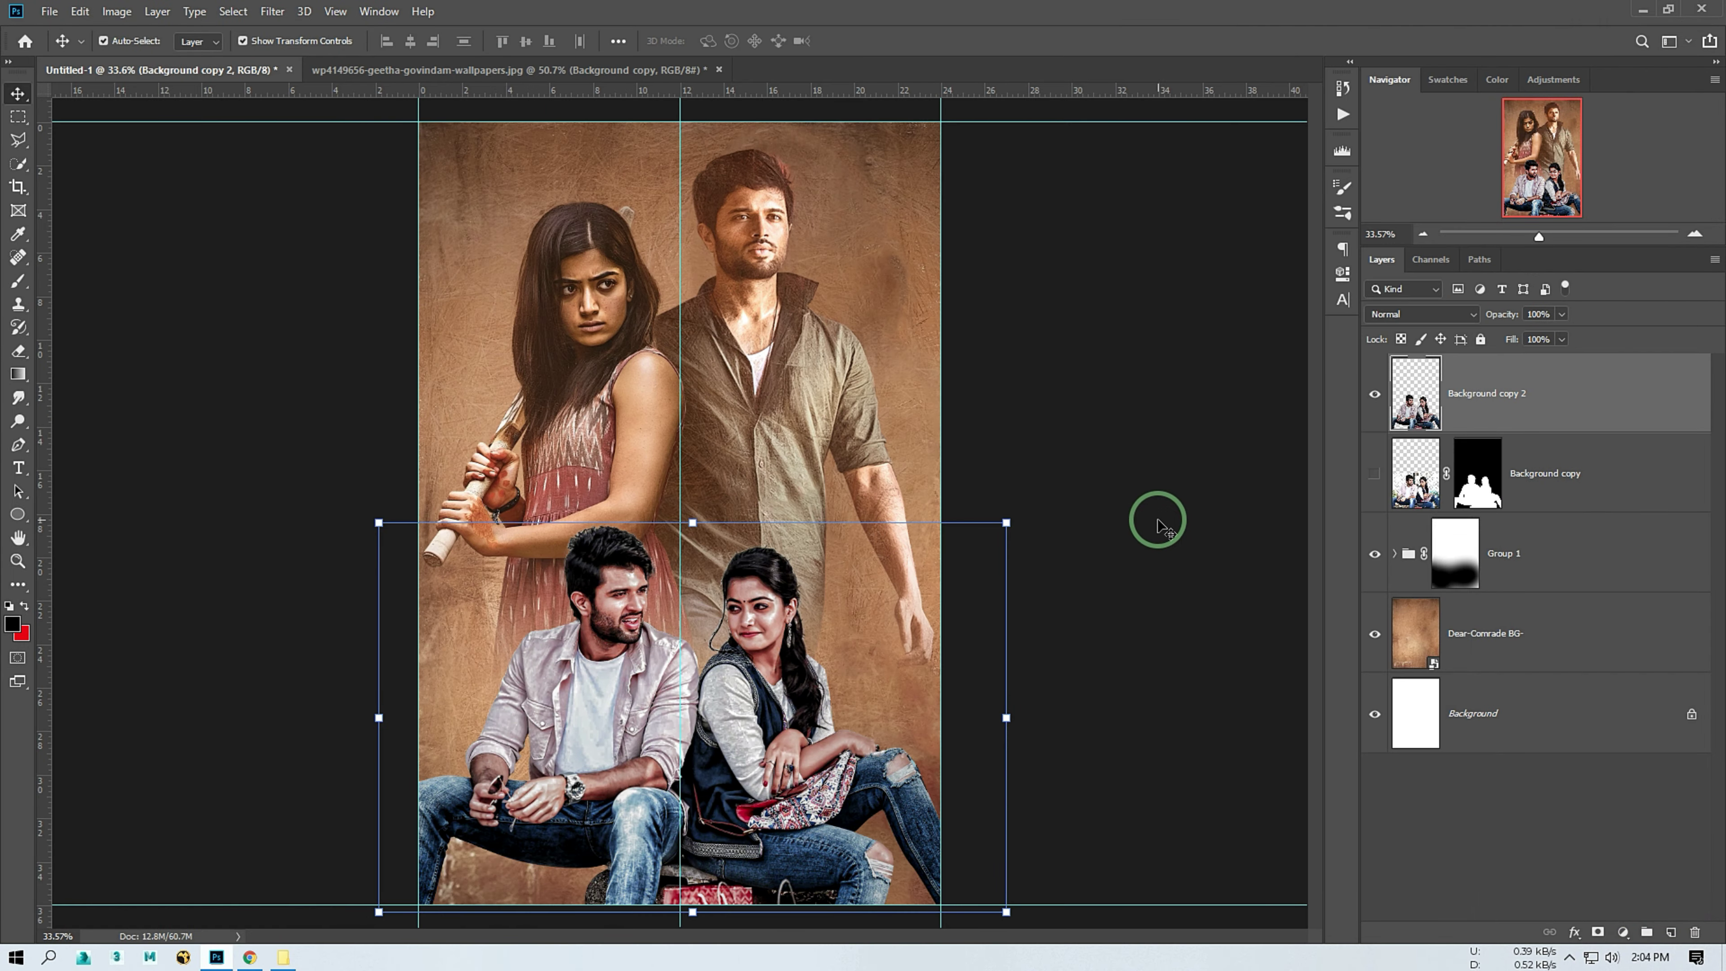
Duplicate the Dear-Comrade BG layer and set the copy's blend mode to Soft Light
{"action": "left_click_drag", "start_coordinate": [1549, 618], "coordinate": [1676, 938]}
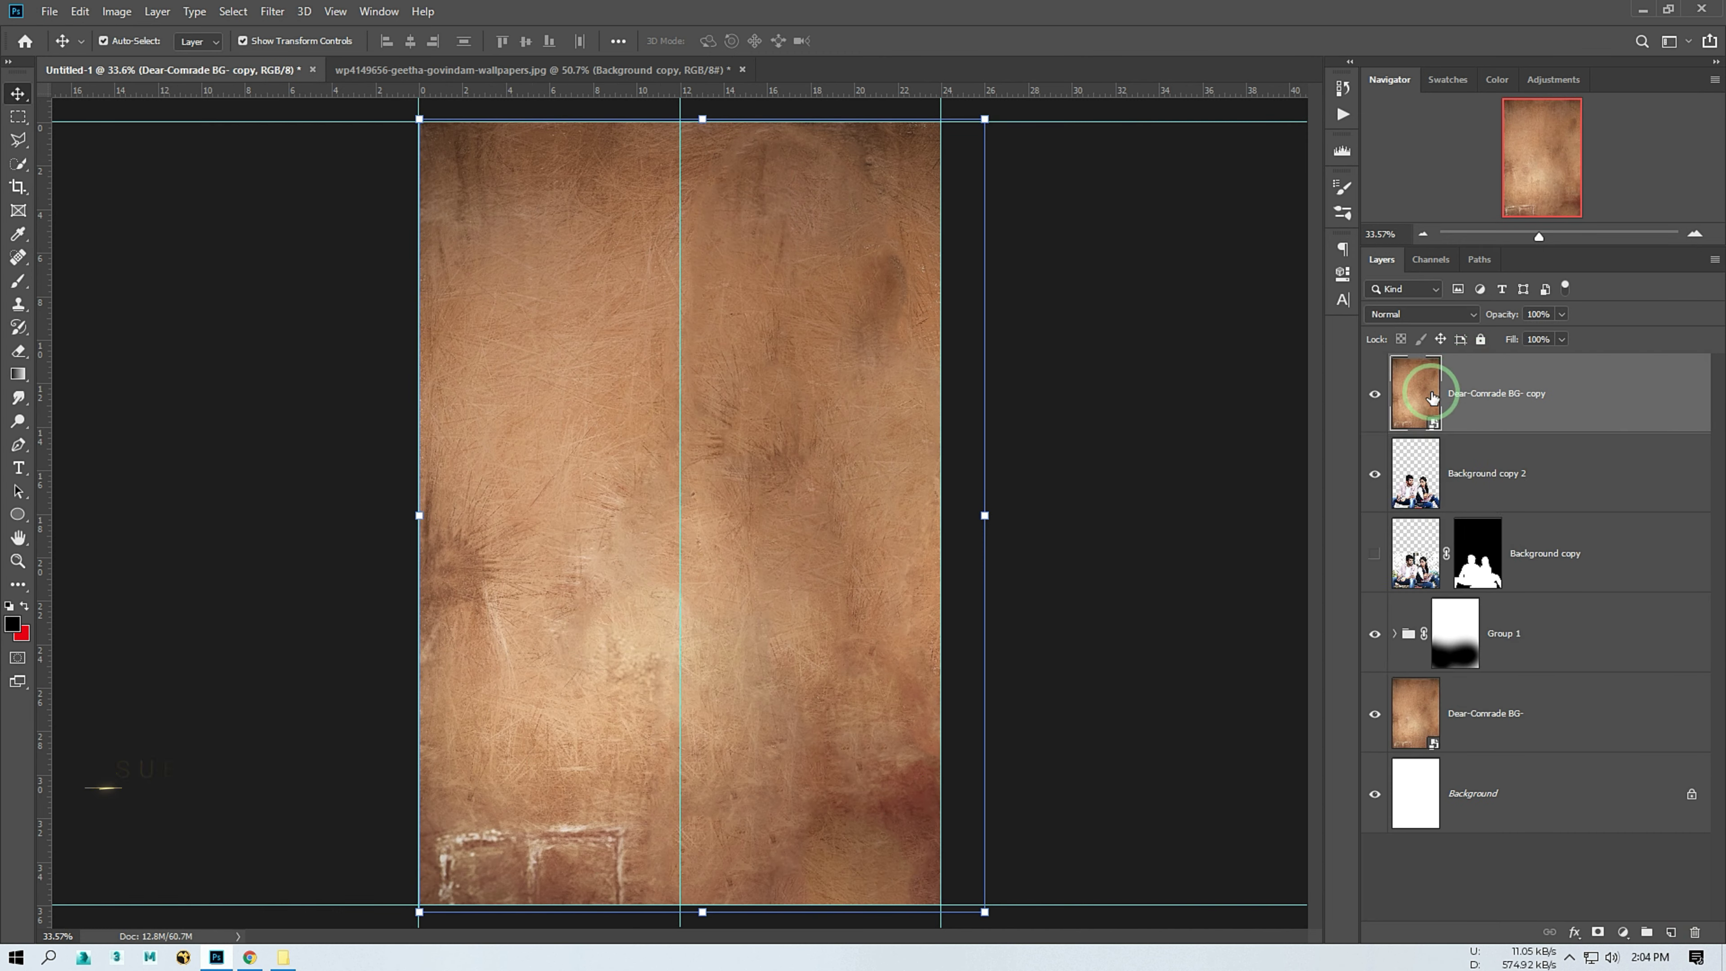
{"action": "left_click", "coordinate": [1422, 313]}
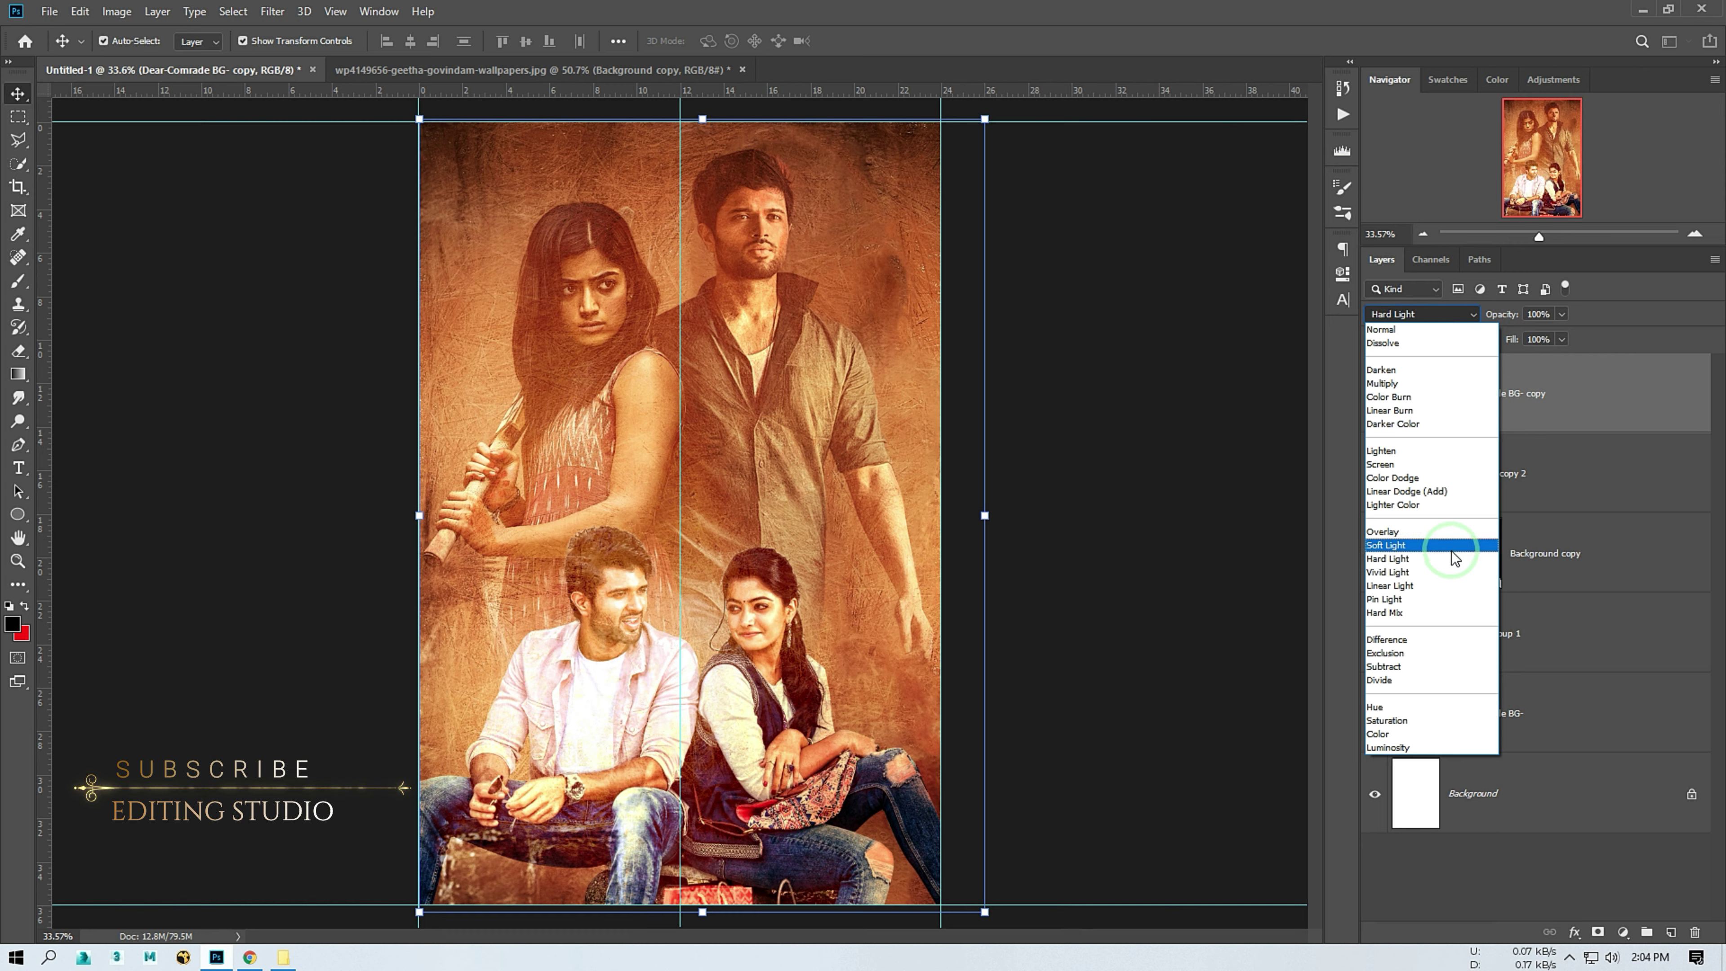
{"action": "left_click", "coordinate": [1446, 544]}
{"action": "left_click", "coordinate": [1147, 598]}
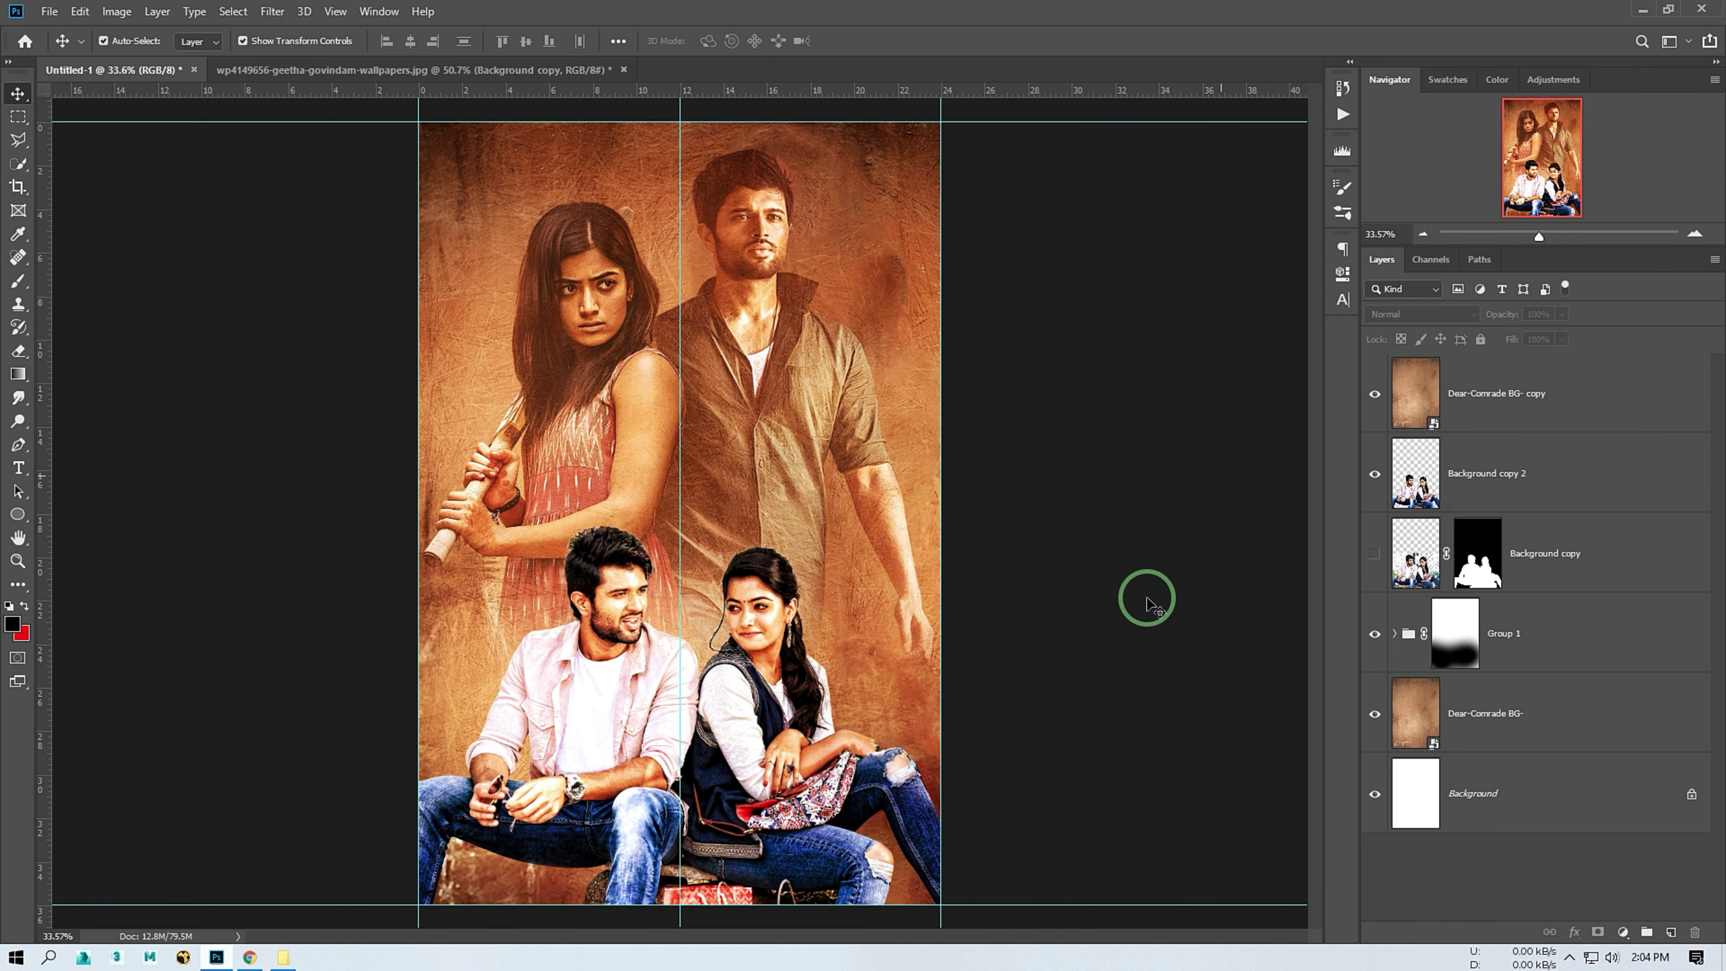
{"action": "scroll", "coordinate": [671, 657], "scroll_direction": "up", "scroll_amount": 3}
{"action": "left_click", "coordinate": [1423, 506]}
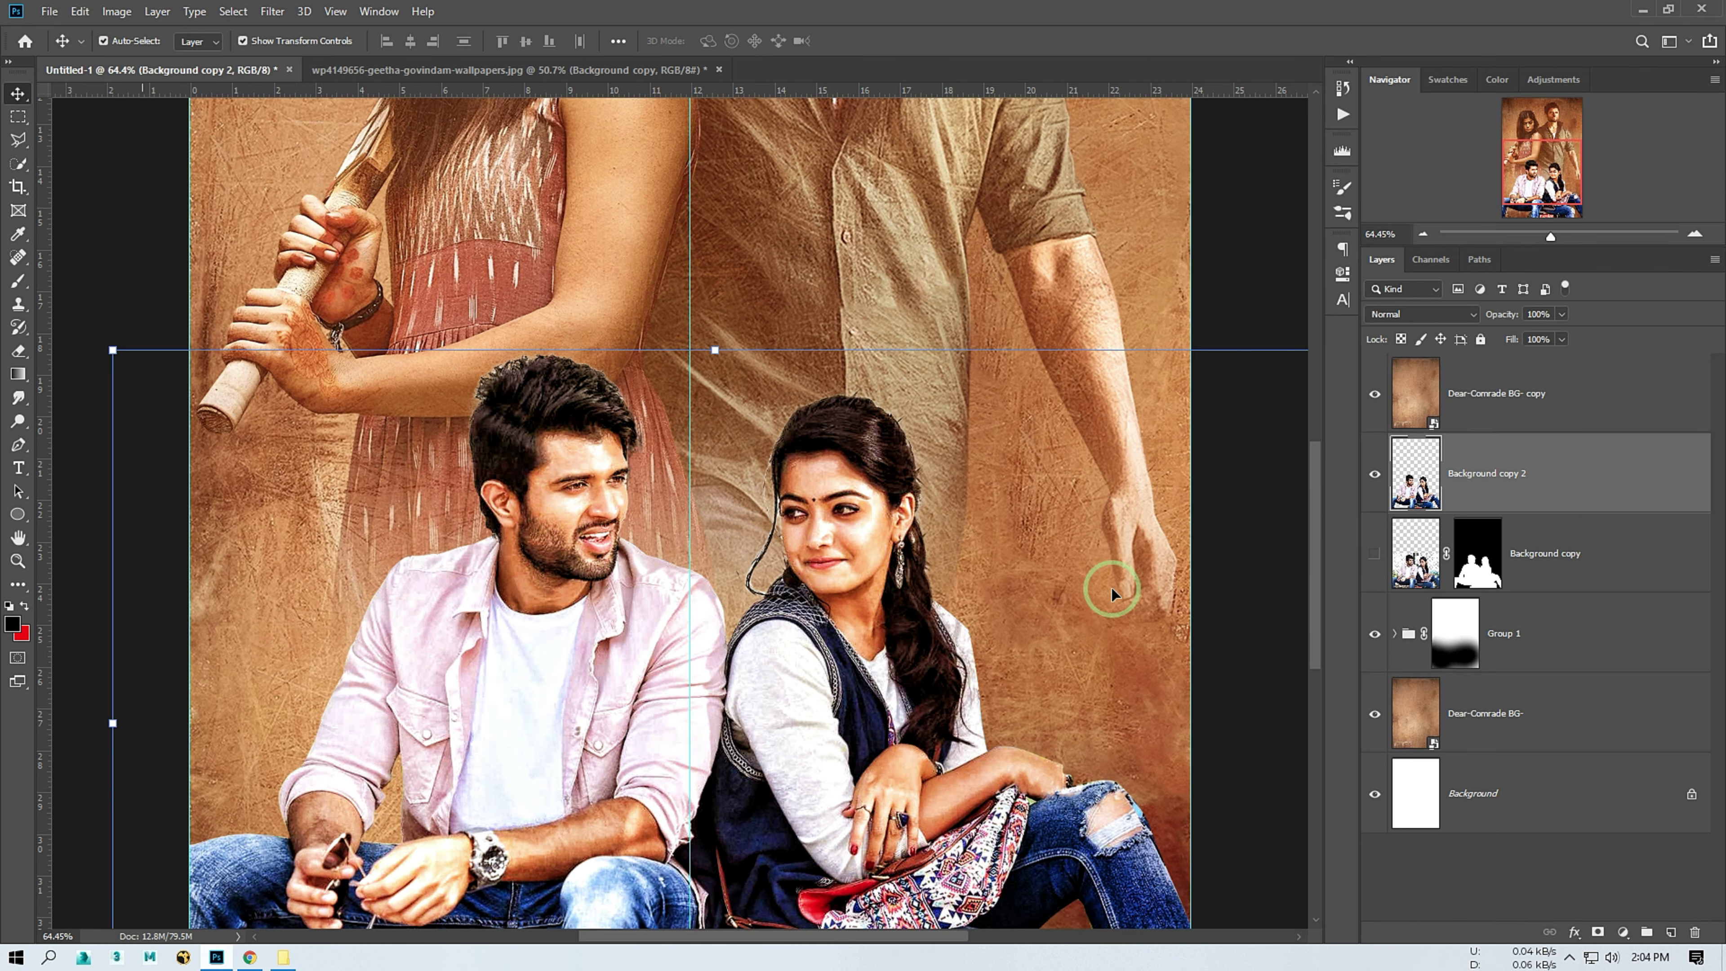
{"action": "scroll", "coordinate": [676, 635], "scroll_direction": "down", "scroll_amount": 5}
{"action": "left_click", "coordinate": [1013, 559]}
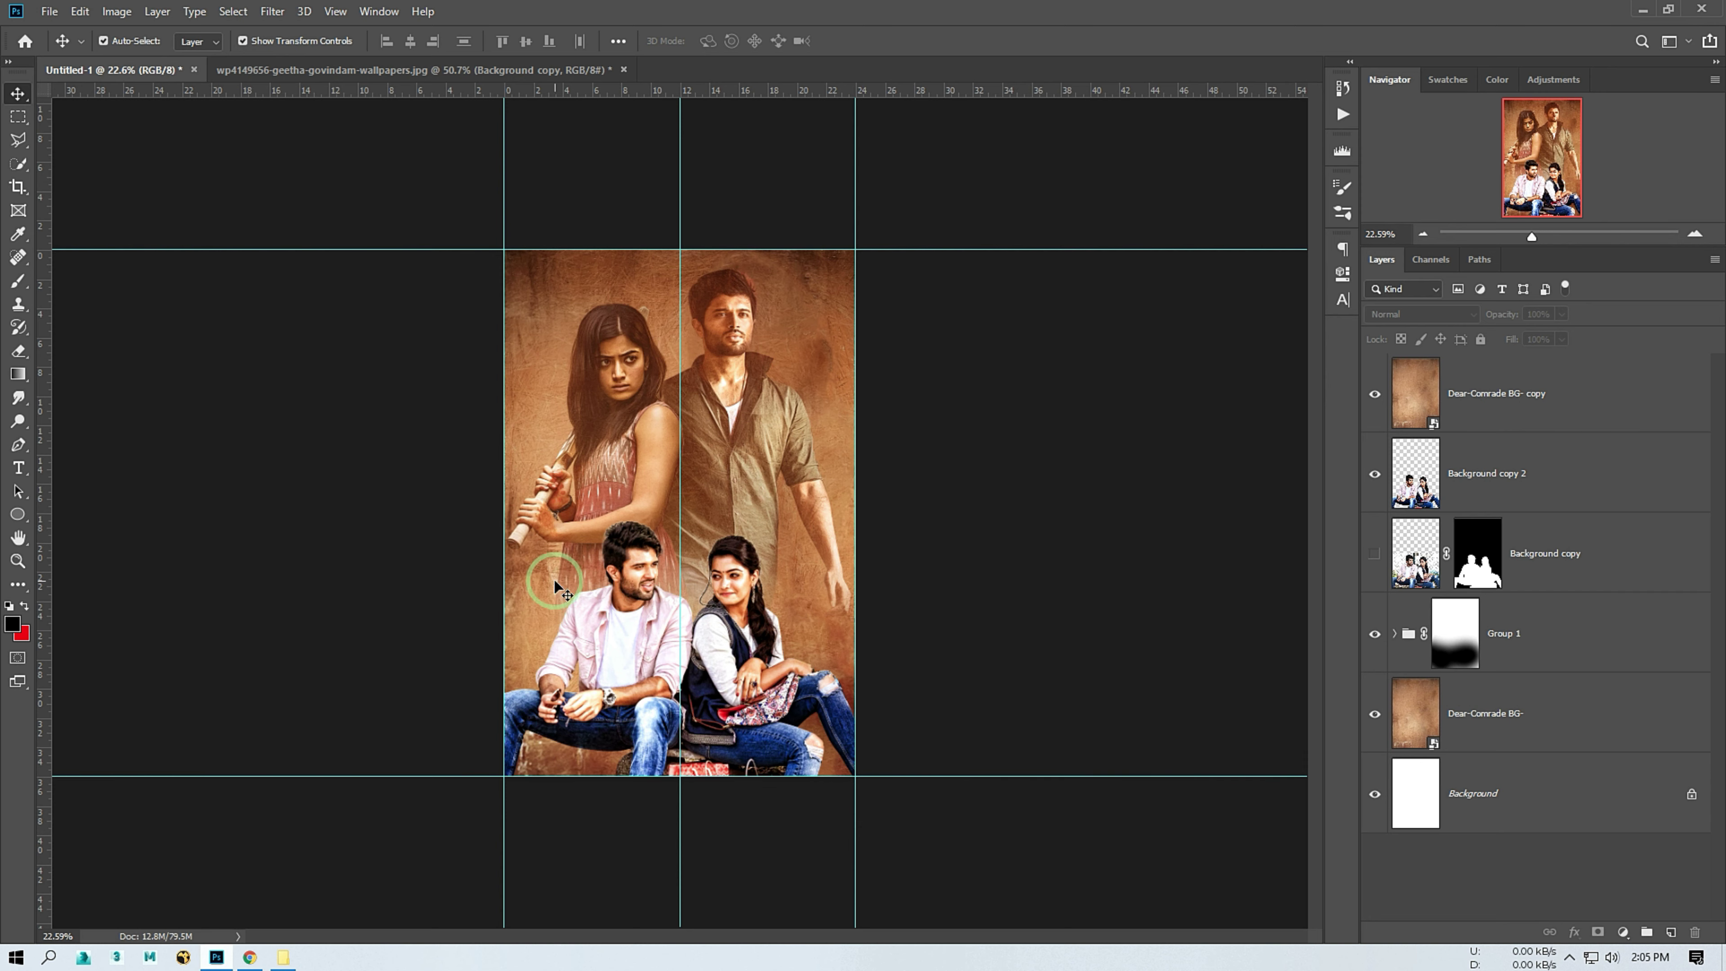
{"action": "scroll", "coordinate": [578, 596], "scroll_direction": "up", "scroll_amount": 3}
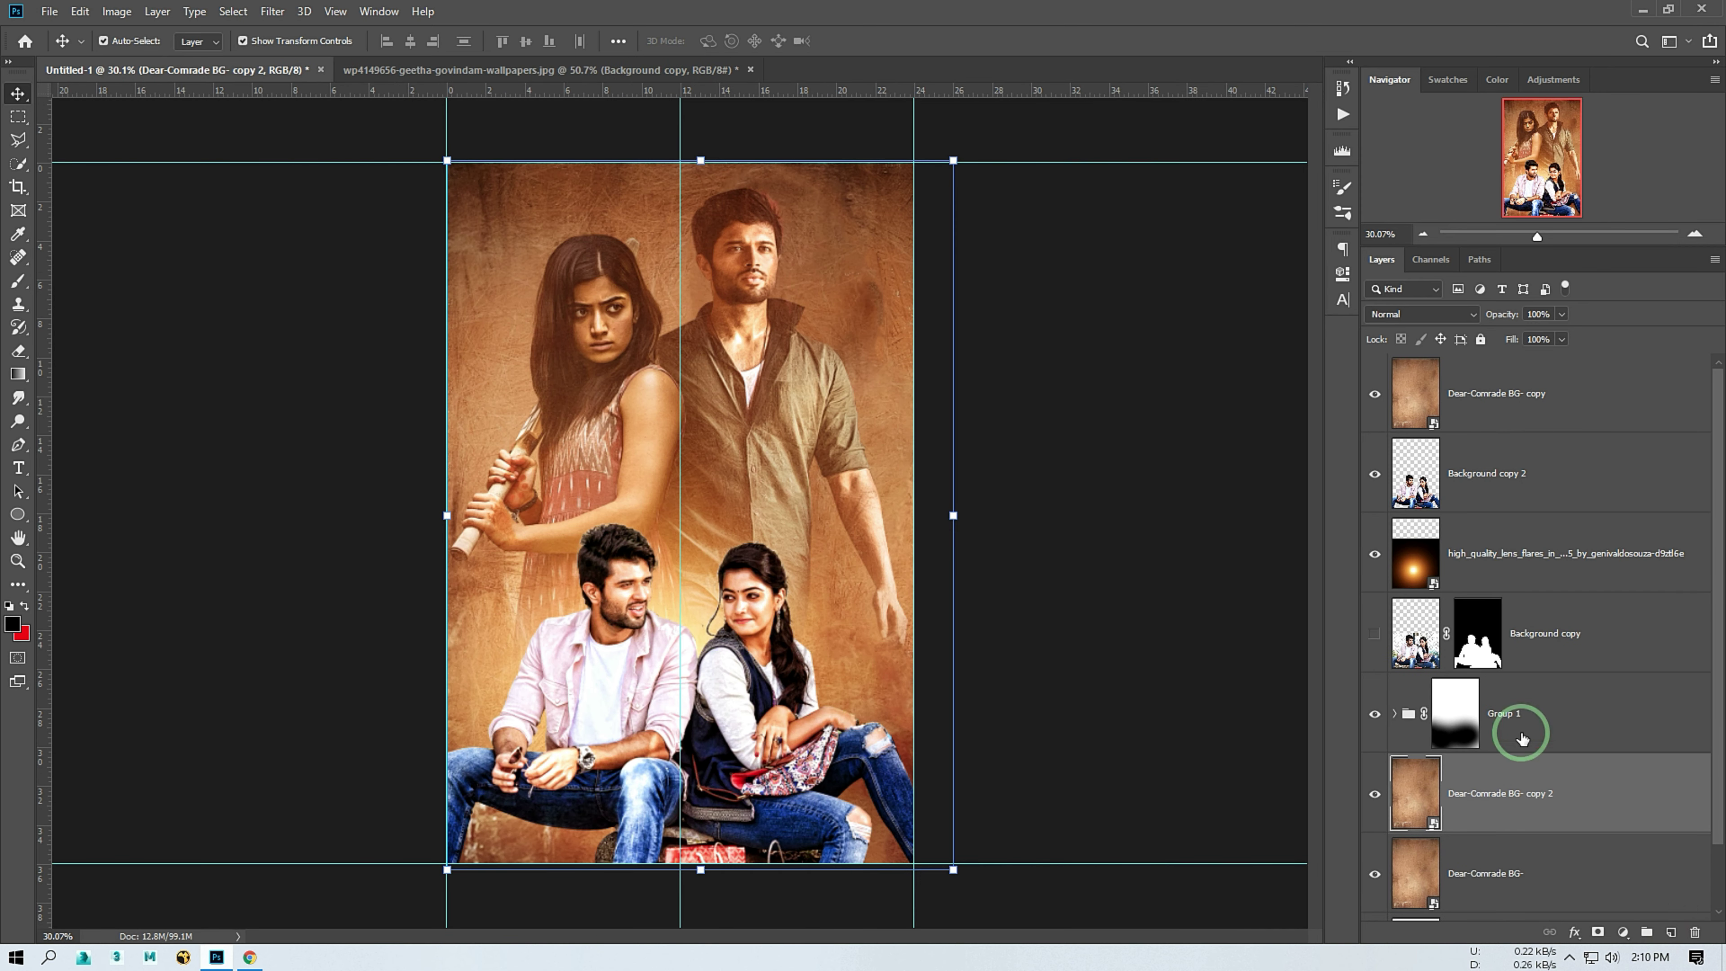
Move the second texture copy to the top of the layer stack and flip it upside down
{"action": "left_click_drag", "start_coordinate": [1530, 401], "coordinate": [1523, 398]}
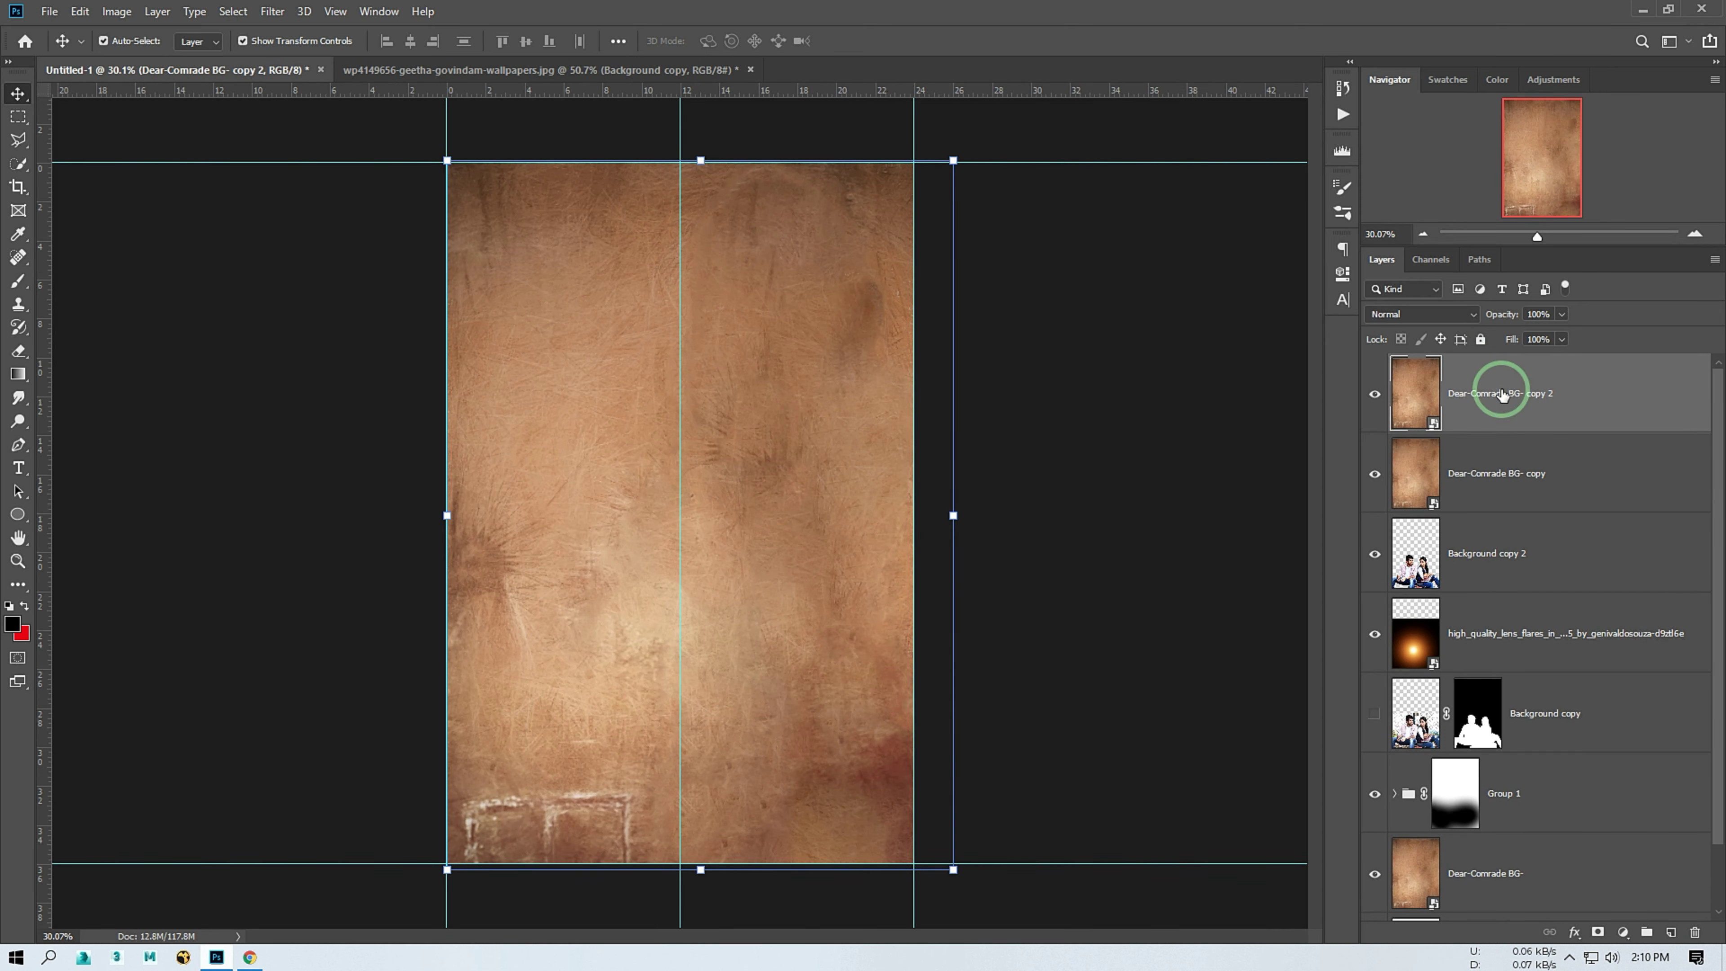
{"action": "left_click", "coordinate": [446, 161]}
{"action": "right_click", "coordinate": [564, 234]}
{"action": "left_click", "coordinate": [615, 470]}
{"action": "key", "text": "Return"}
Brush the texture copy's mask to reveal the seated couple, including their lower bodies and jeans
{"action": "key", "text": "b"}
{"action": "mouse_move", "coordinate": [416, 231]}
{"action": "left_mouse_down"}
{"action": "mouse_move", "coordinate": [1086, 239]}
{"action": "mouse_move", "coordinate": [521, 378]}
{"action": "mouse_move", "coordinate": [665, 603]}
{"action": "left_mouse_up"}
{"action": "key", "text": "bracketleft"}
{"action": "key", "text": "bracketleft"}
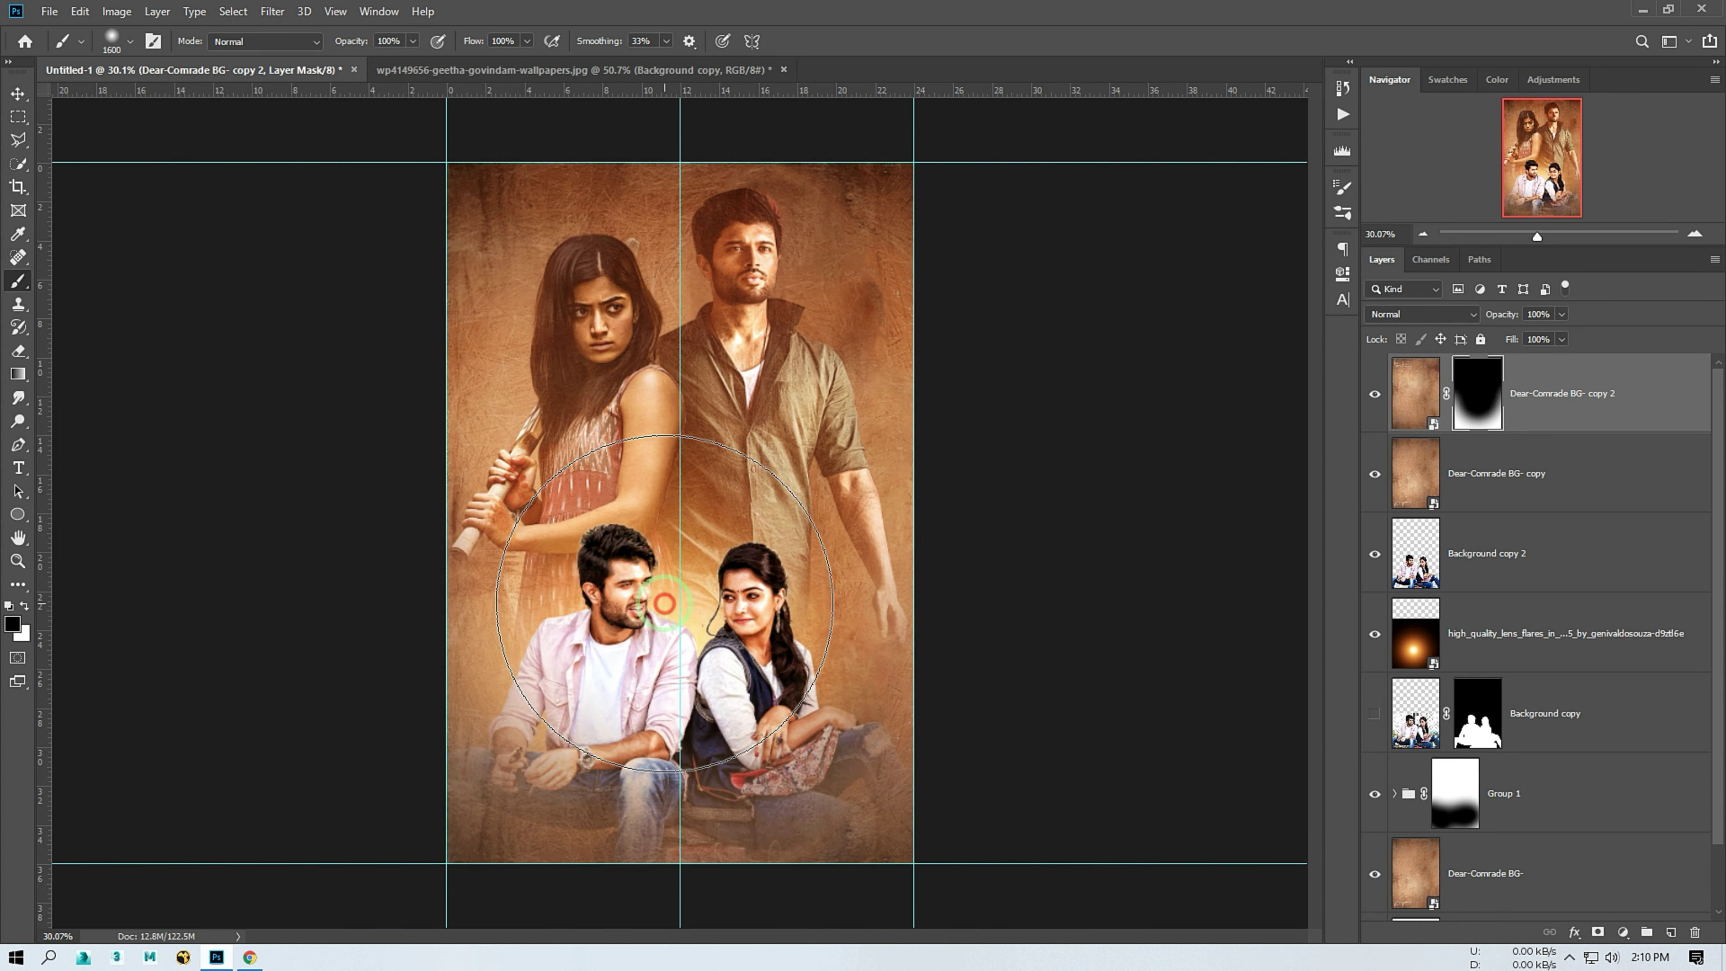
{"action": "key", "text": "bracketleft"}
{"action": "key", "text": "bracketleft"}
{"action": "key", "text": "bracketleft"}
{"action": "left_click_drag", "start_coordinate": [598, 782], "coordinate": [726, 693]}
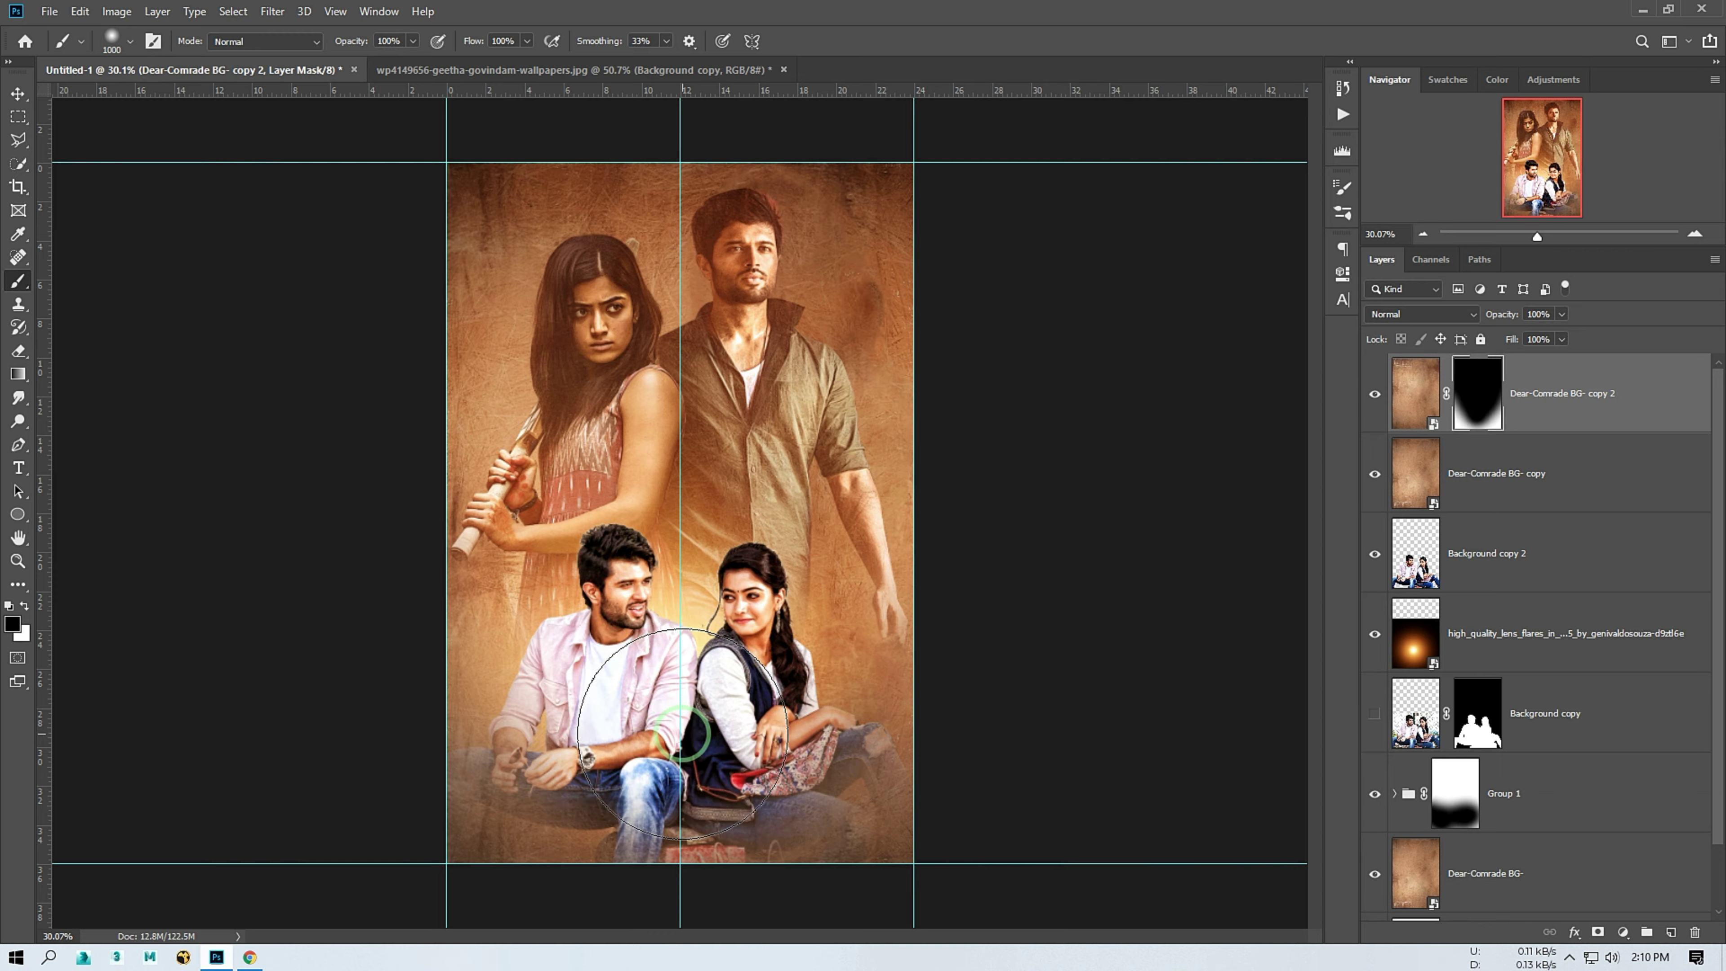
Select Background copy 2, switch to the Smudge tool, and zoom in on the man's face
{"action": "key", "text": "ctrl+0"}
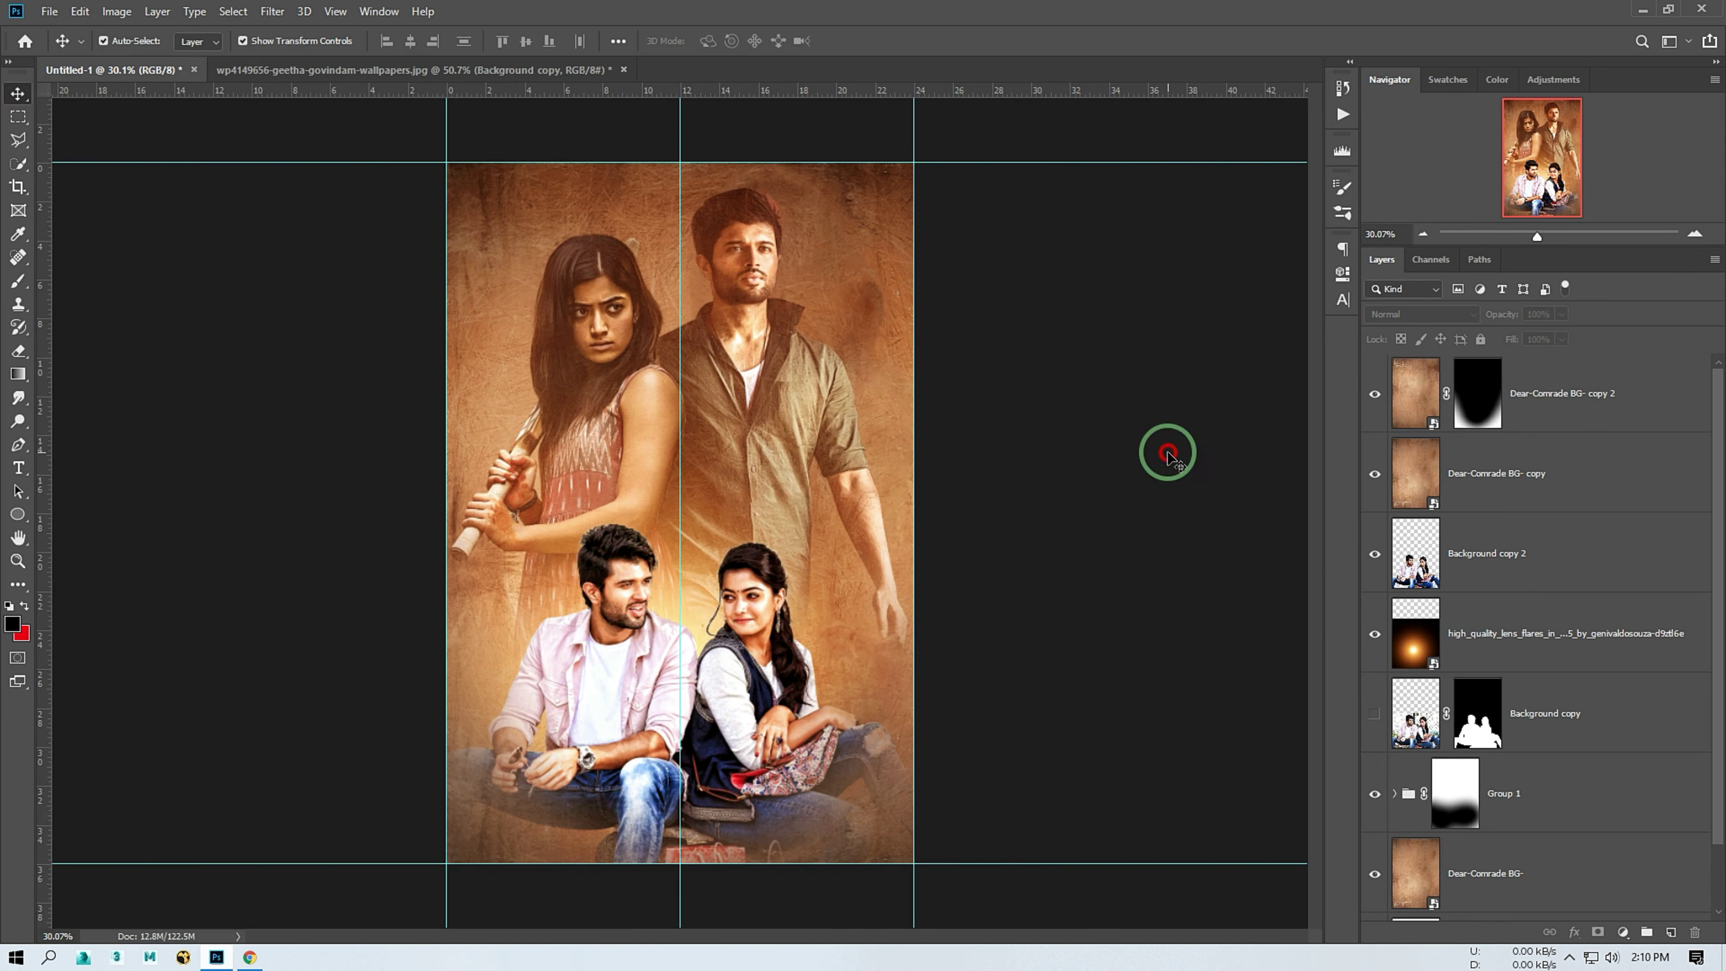
{"action": "left_click", "coordinate": [680, 680], "text": "ctrl"}
{"action": "key", "text": "r"}
{"action": "scroll", "coordinate": [691, 535], "scroll_direction": "up", "scroll_amount": 5}
Smudge the man's face, mouth and beard at 10% strength with an enlarged brush
{"action": "scroll", "coordinate": [690, 535], "scroll_direction": "up", "scroll_amount": 3}
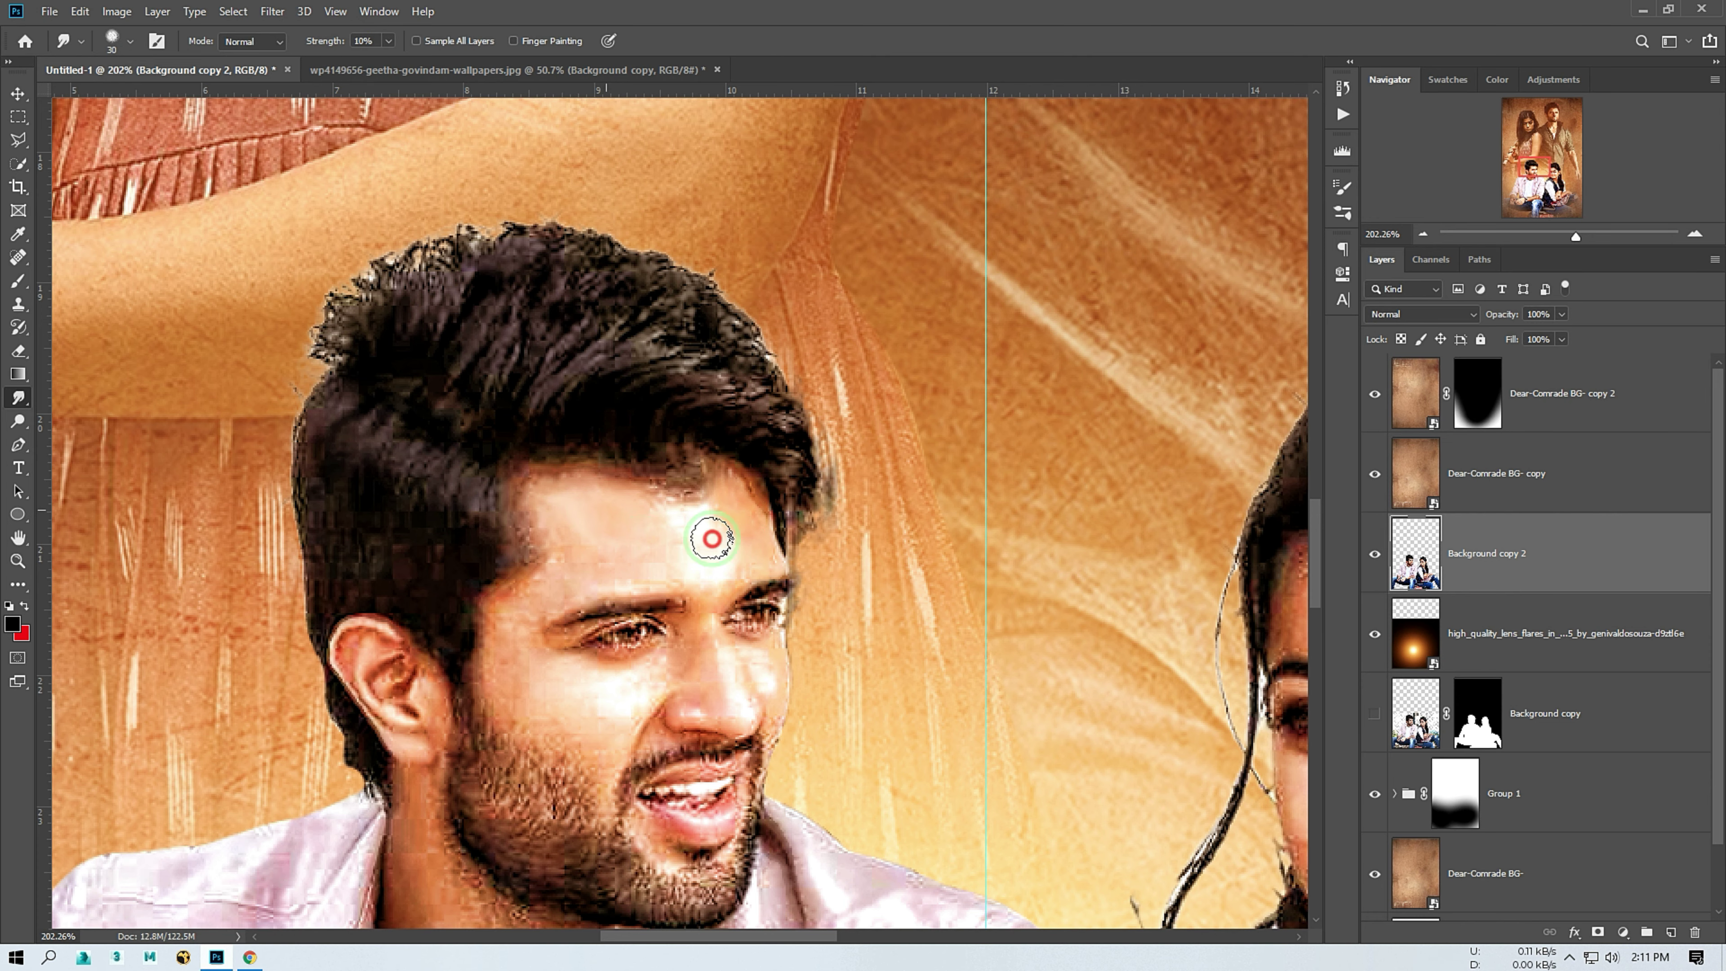
{"action": "scroll", "coordinate": [641, 544], "scroll_direction": "down", "scroll_amount": 3}
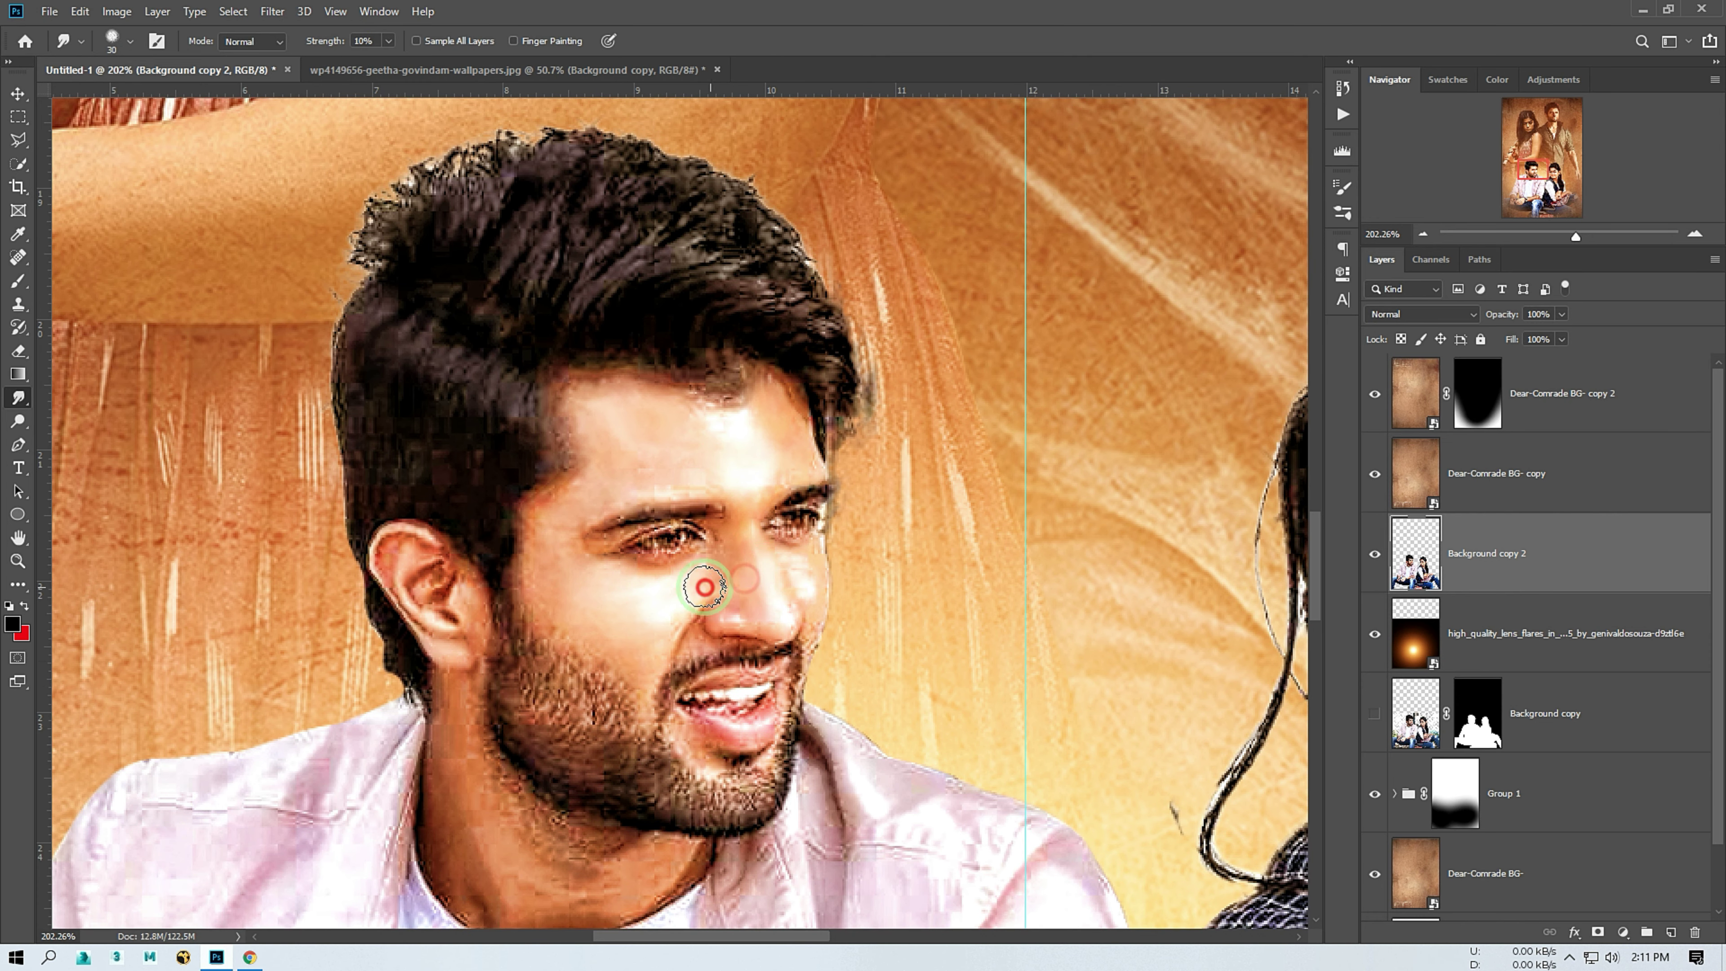
{"action": "scroll", "coordinate": [647, 535], "scroll_direction": "up", "scroll_amount": 2}
{"action": "scroll", "coordinate": [708, 537], "scroll_direction": "down", "scroll_amount": 2}
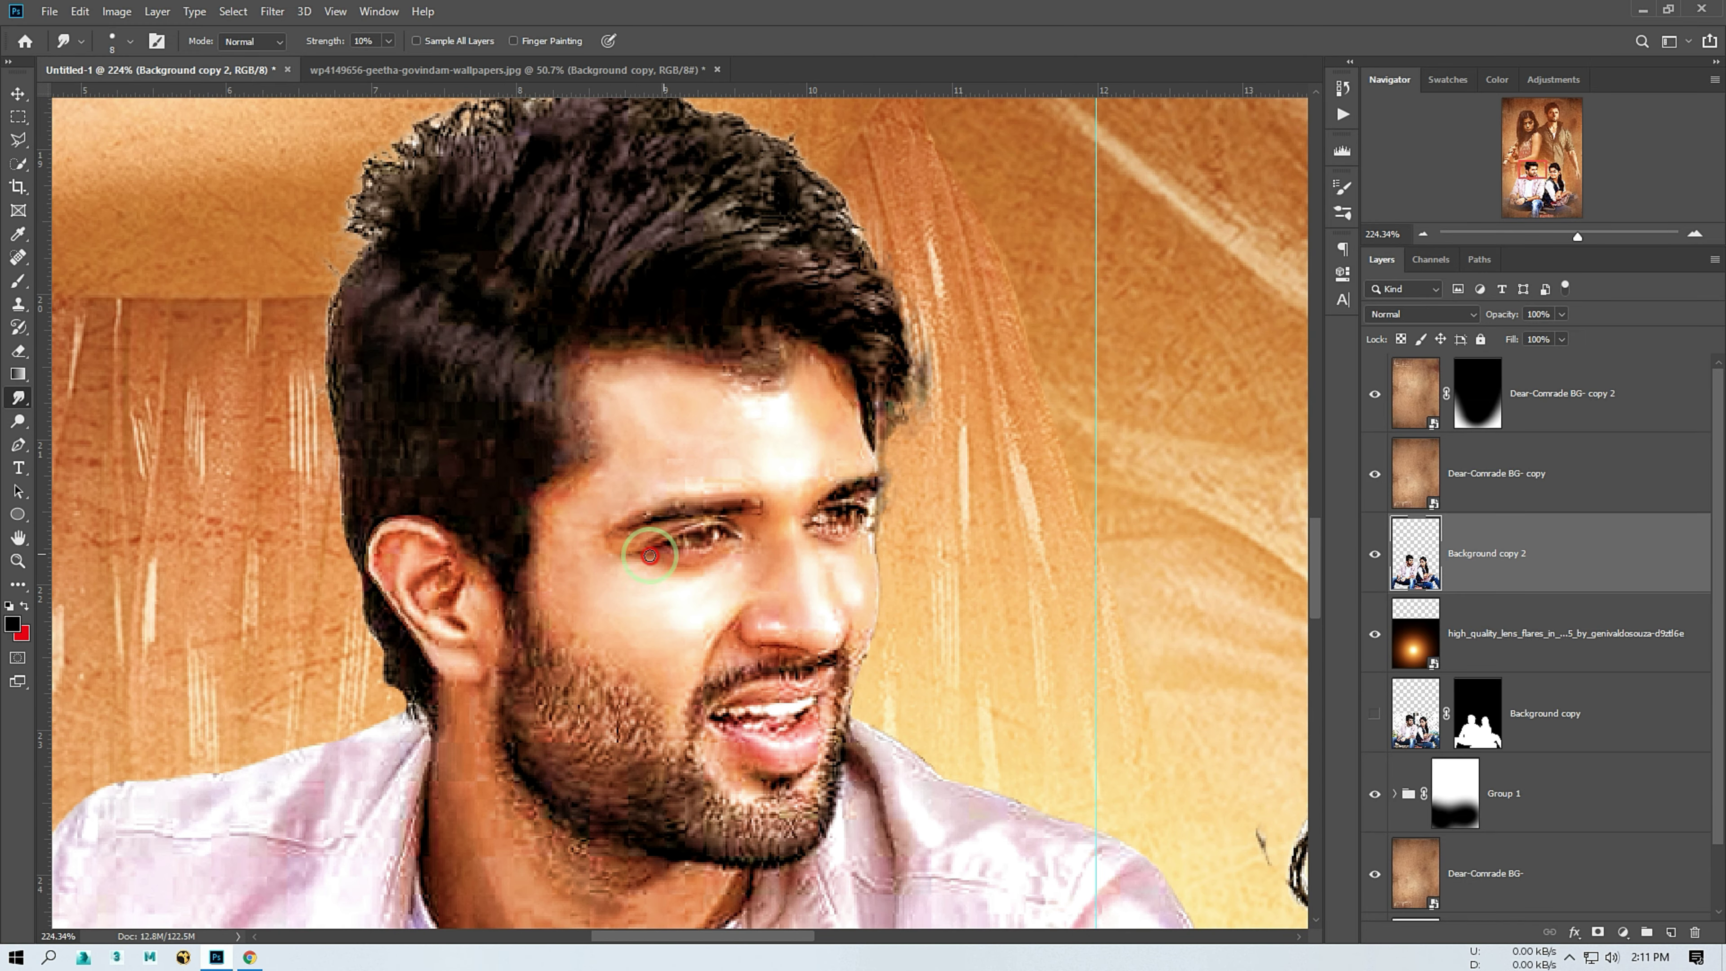
{"action": "scroll", "coordinate": [667, 554], "scroll_direction": "down", "scroll_amount": 2}
{"action": "scroll", "coordinate": [706, 548], "scroll_direction": "up", "scroll_amount": 3}
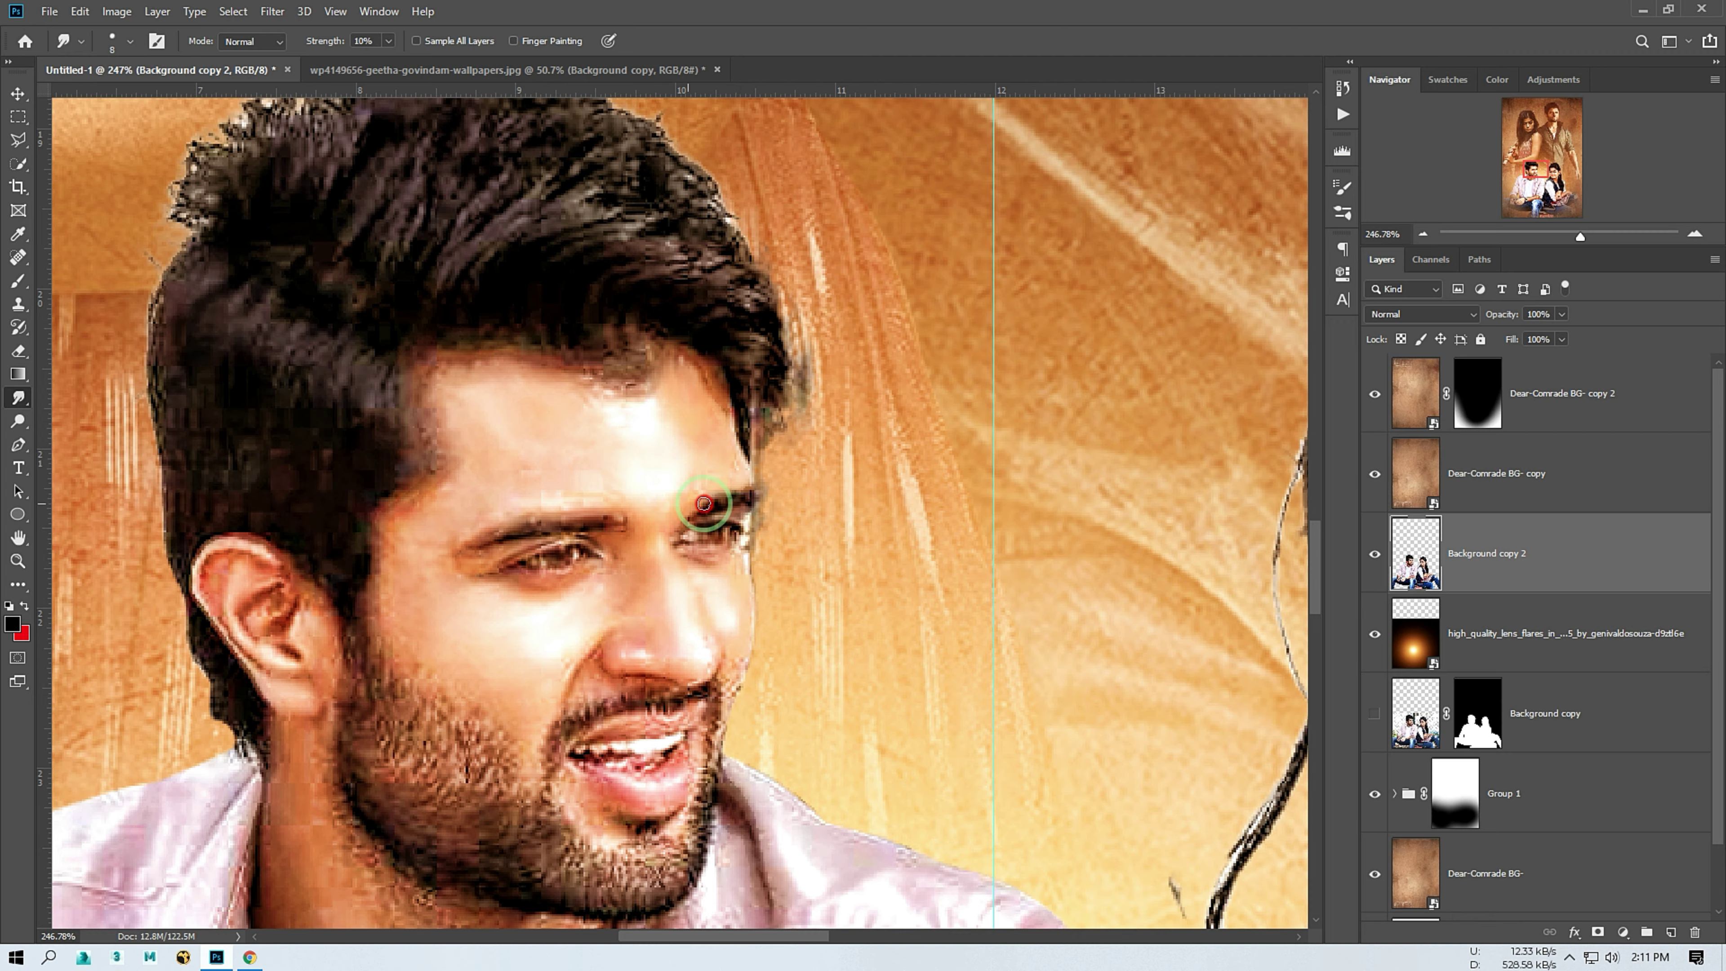
{"action": "left_click_drag", "start_coordinate": [632, 781], "coordinate": [581, 619]}
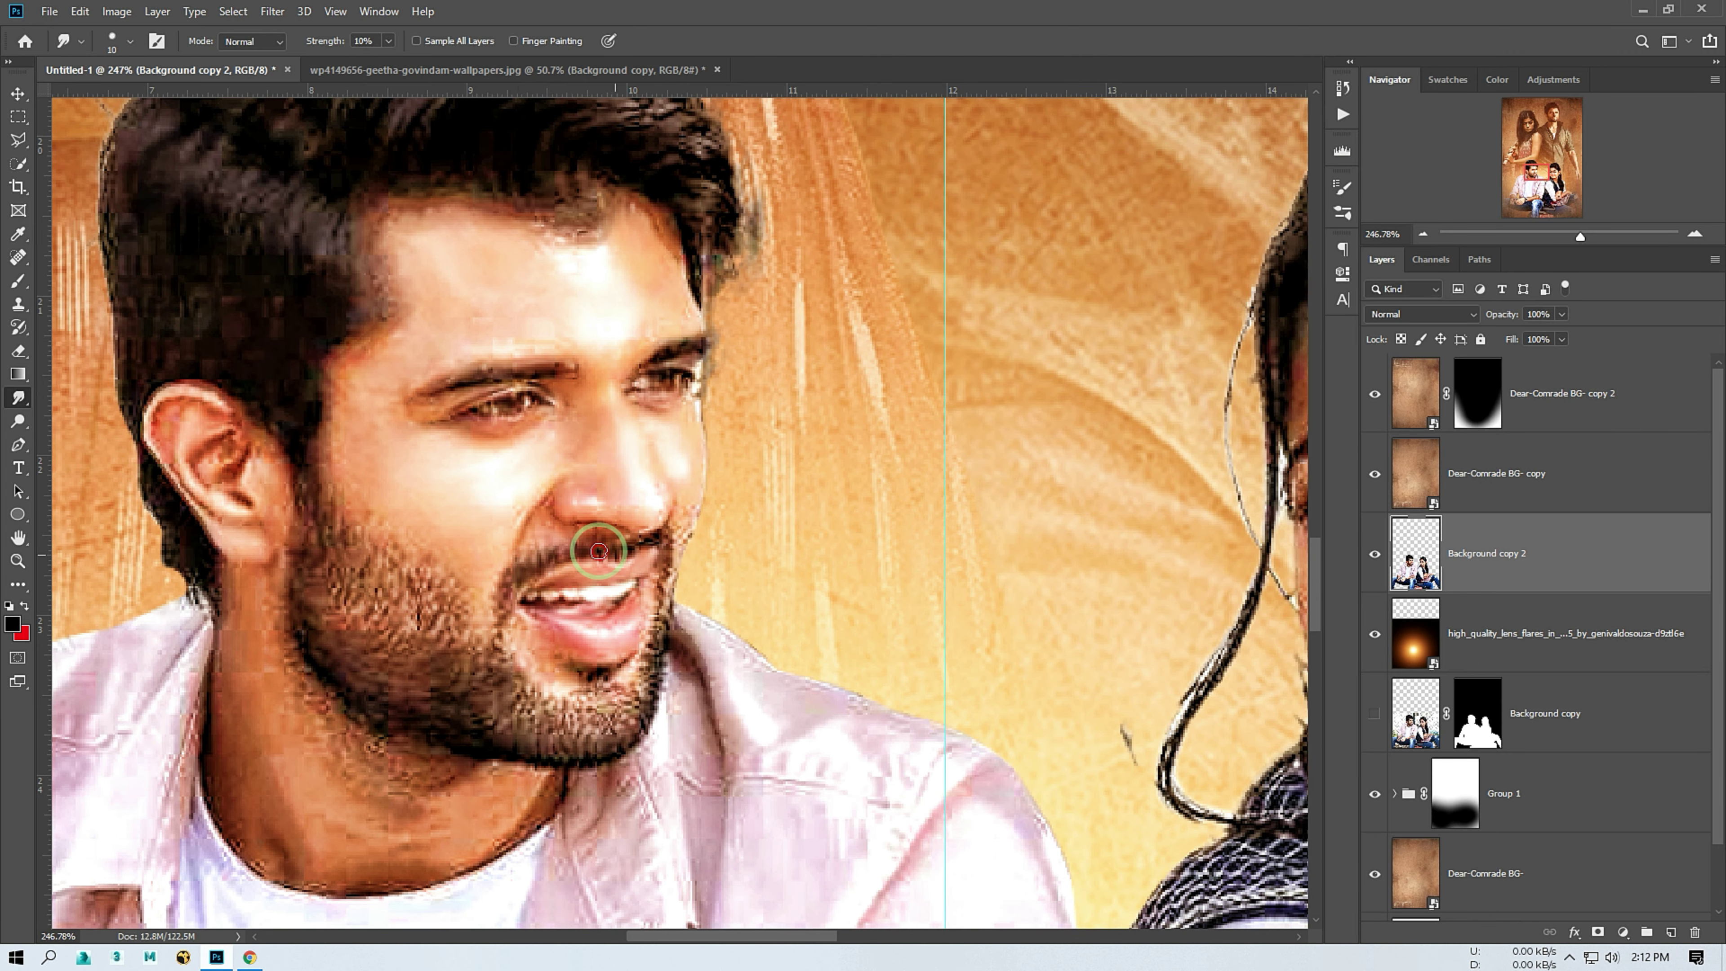
{"action": "scroll", "coordinate": [700, 407], "scroll_direction": "down", "scroll_amount": 3}
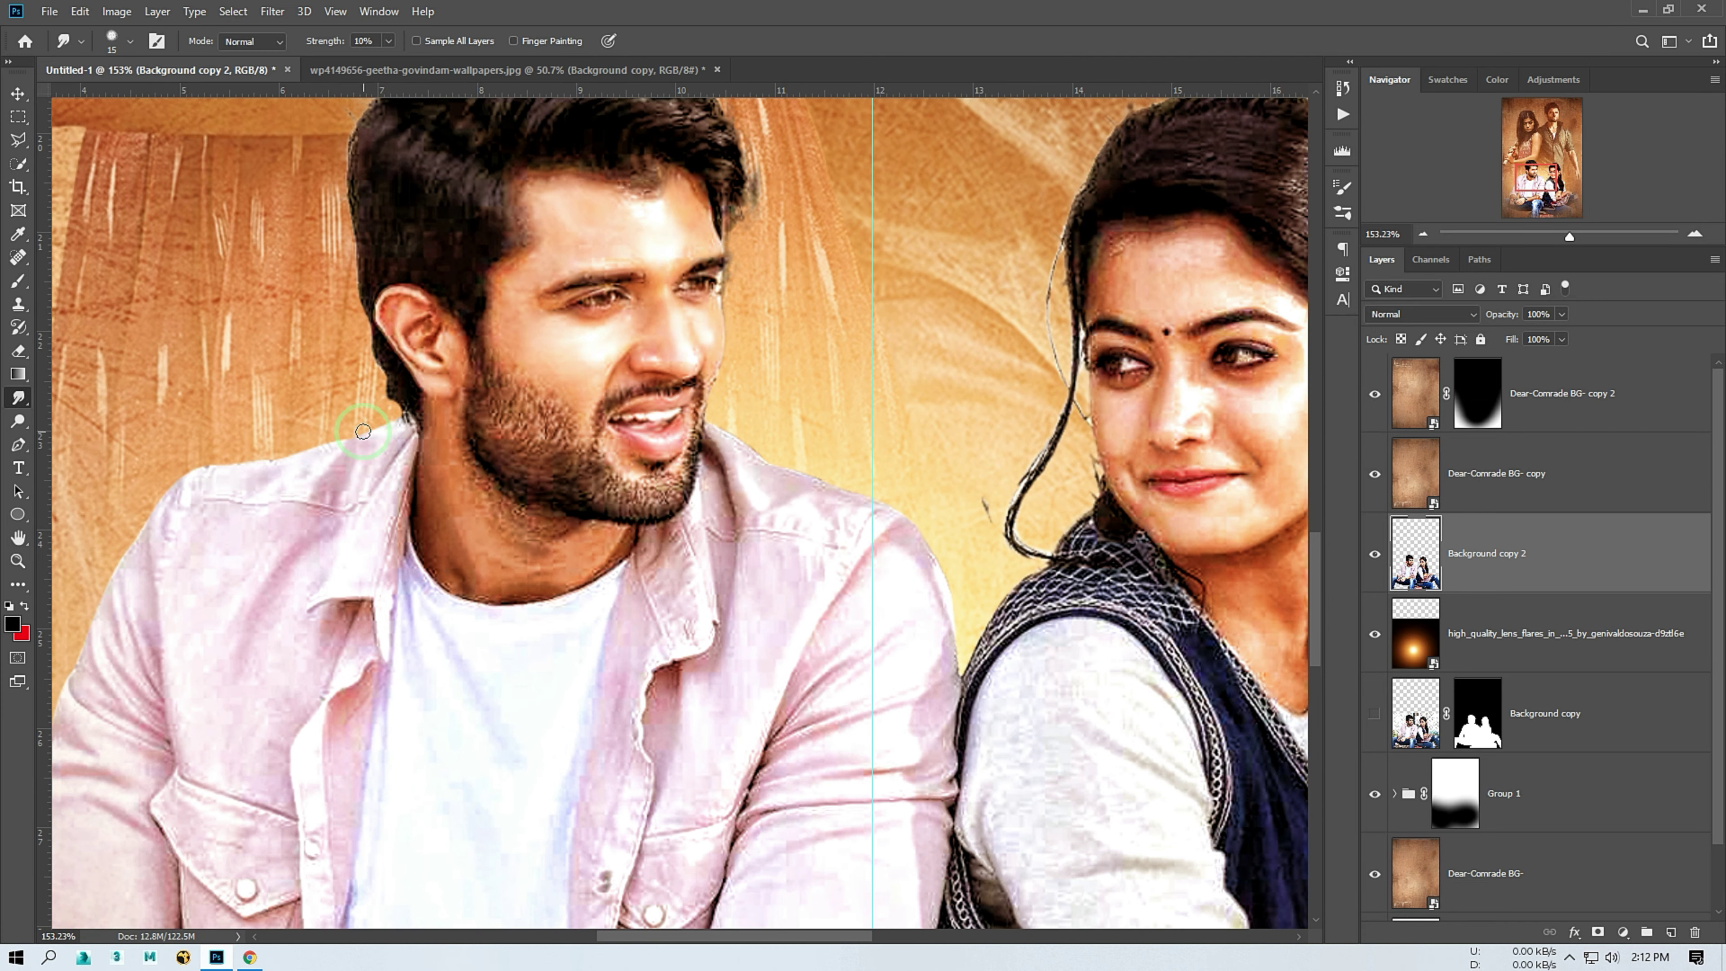
{"action": "scroll", "coordinate": [437, 343], "scroll_direction": "up", "scroll_amount": 3}
{"action": "key", "text": "bracketright"}
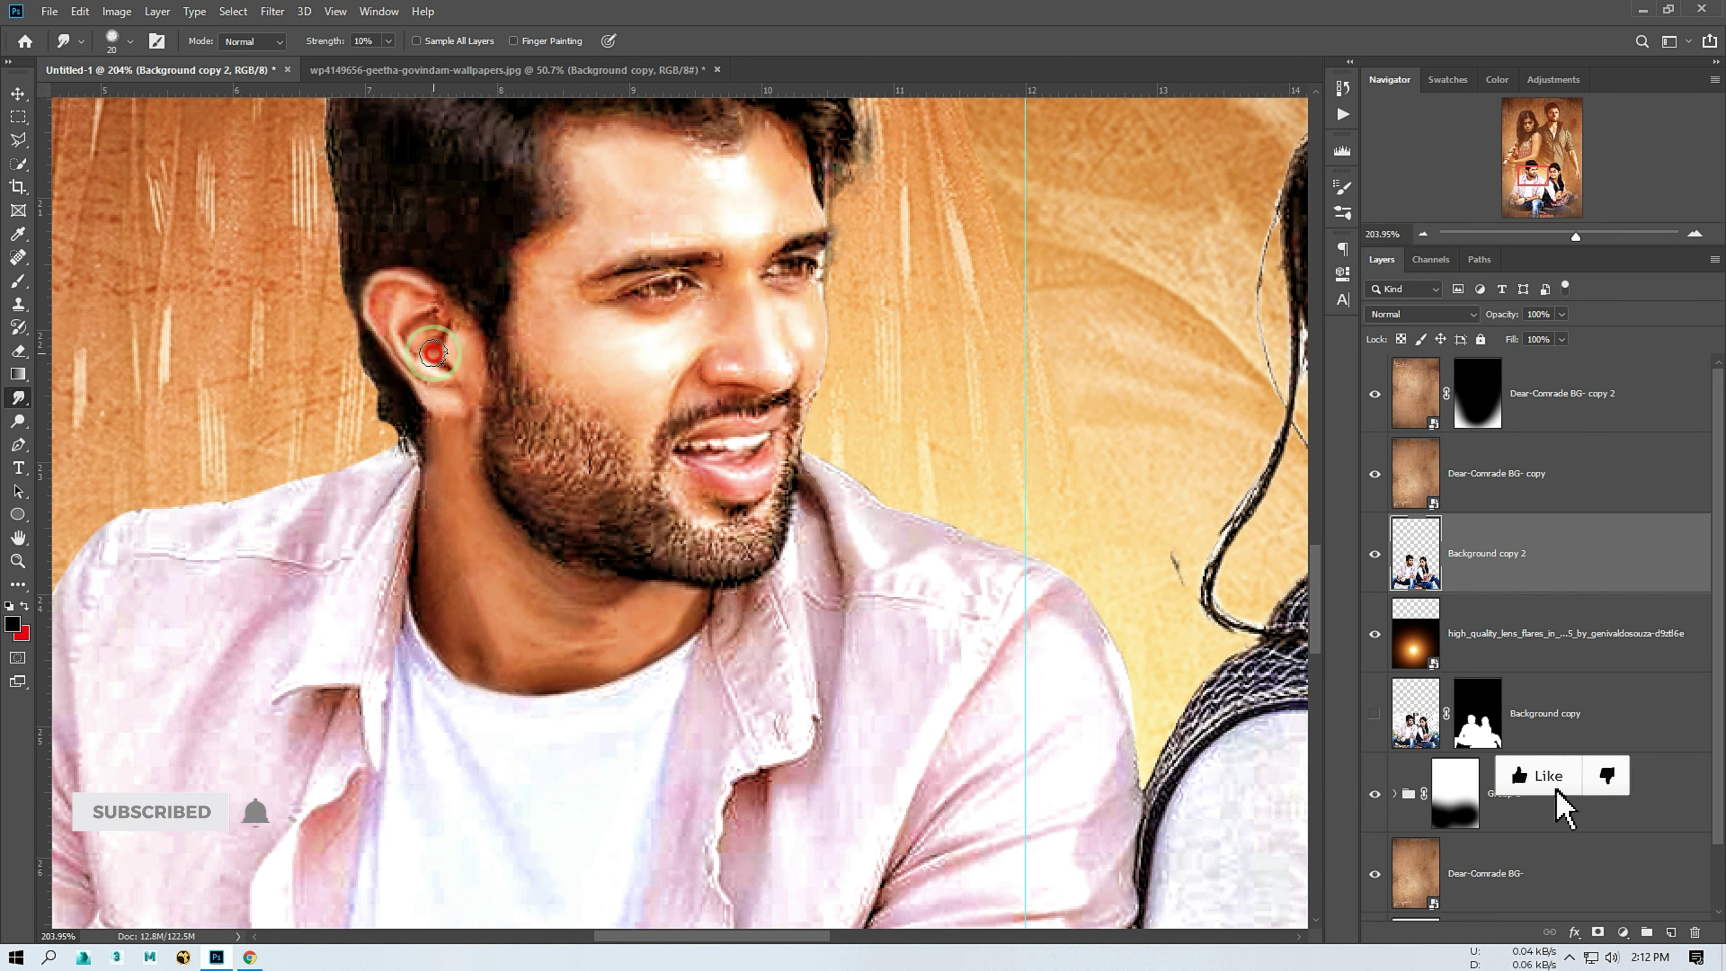
Smudge the skin along the man's forearm and around his head
{"action": "scroll", "coordinate": [396, 338], "scroll_direction": "down", "scroll_amount": 2}
{"action": "scroll", "coordinate": [475, 381], "scroll_direction": "down", "scroll_amount": 4}
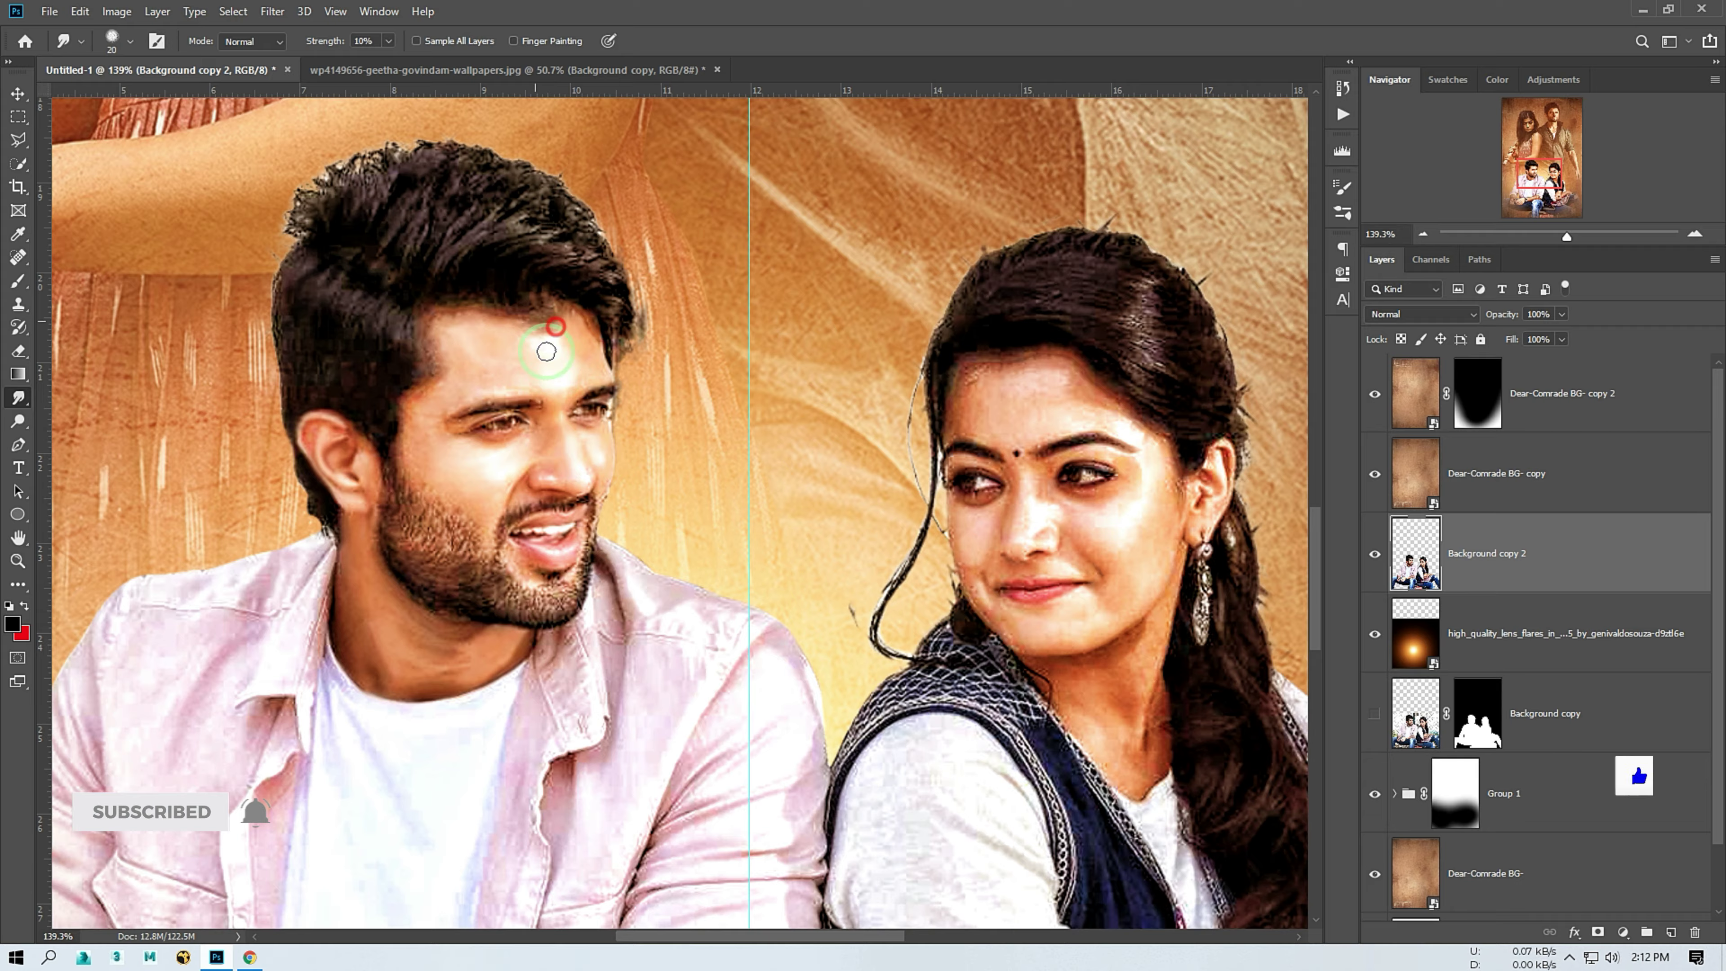
{"action": "scroll", "coordinate": [624, 609], "scroll_direction": "up", "scroll_amount": 4}
{"action": "left_click_drag", "start_coordinate": [624, 609], "coordinate": [657, 677]}
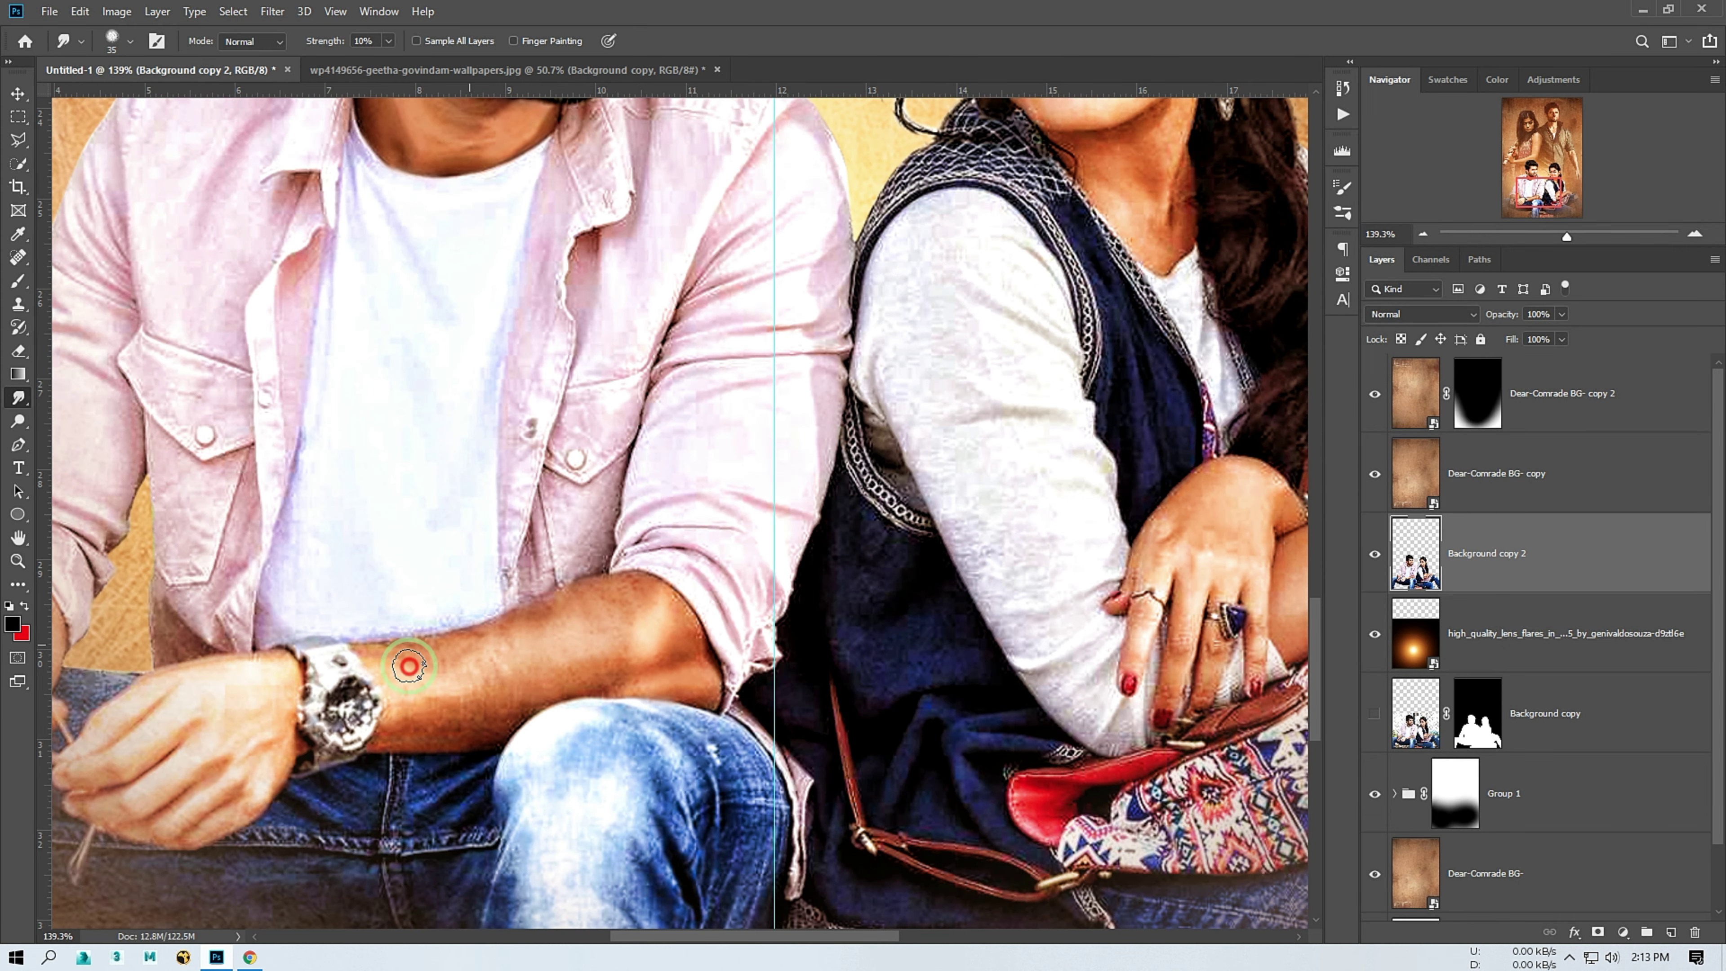
{"action": "scroll", "coordinate": [502, 652], "scroll_direction": "down", "scroll_amount": 2}
{"action": "scroll", "coordinate": [509, 271], "scroll_direction": "up", "scroll_amount": 3}
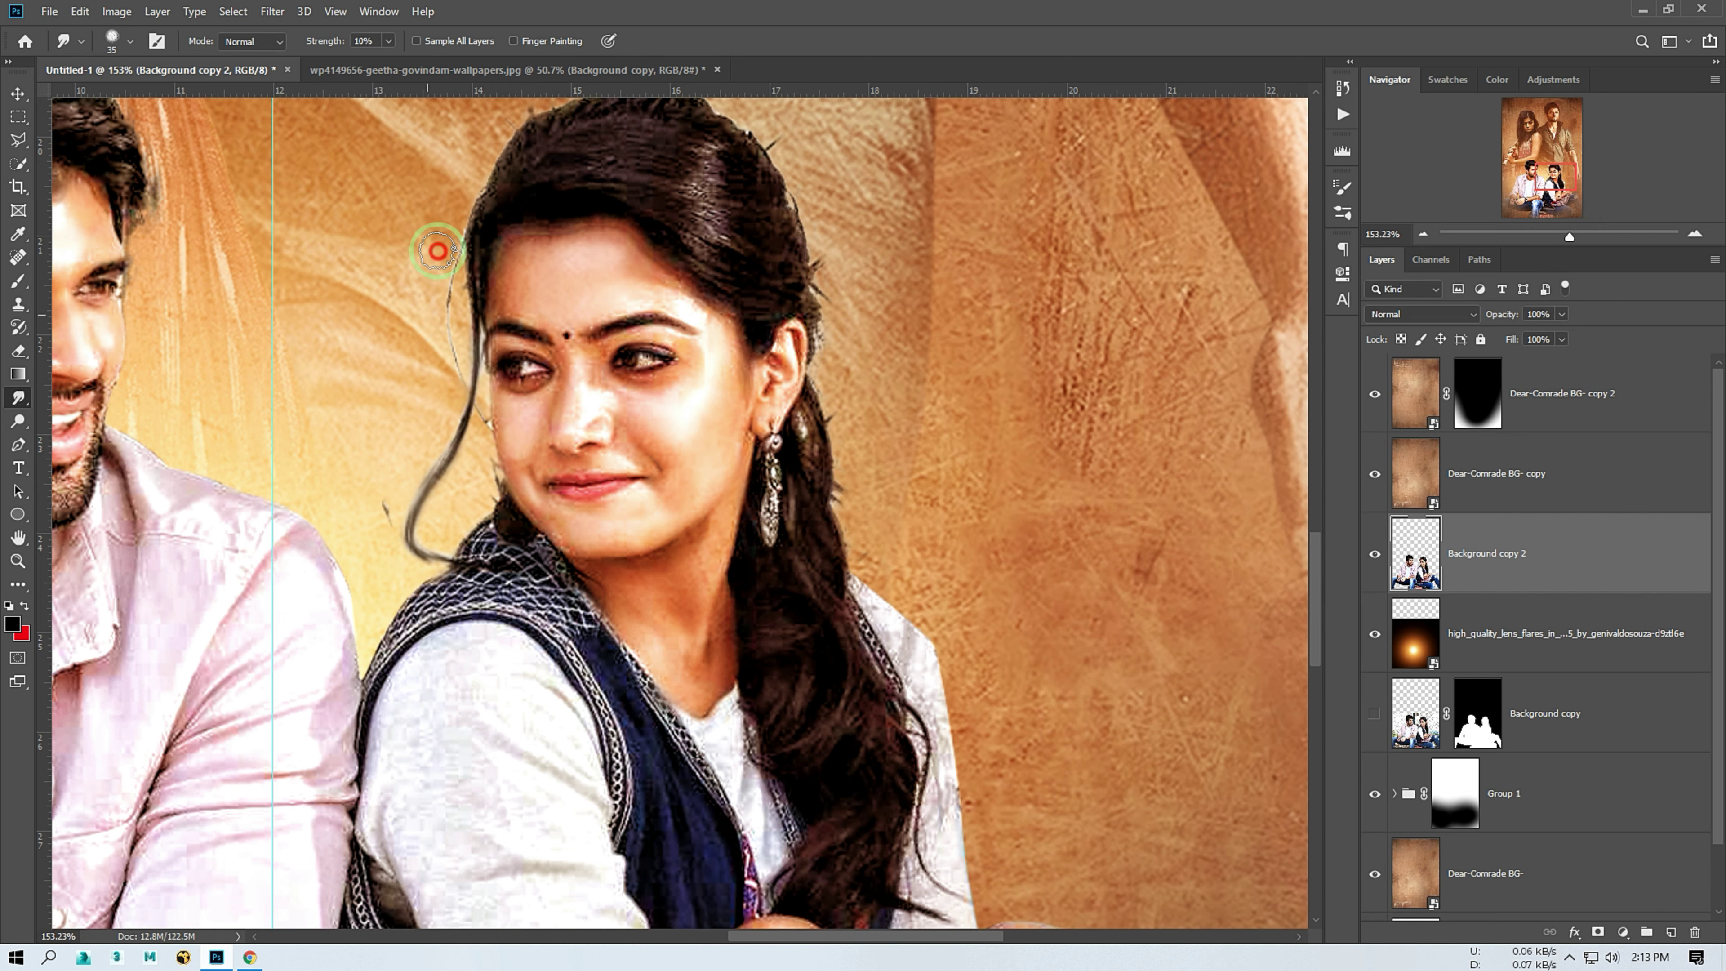
{"action": "scroll", "coordinate": [437, 251], "scroll_direction": "down", "scroll_amount": 3}
{"action": "scroll", "coordinate": [585, 313], "scroll_direction": "down", "scroll_amount": 1}
{"action": "scroll", "coordinate": [737, 371], "scroll_direction": "up", "scroll_amount": 4}
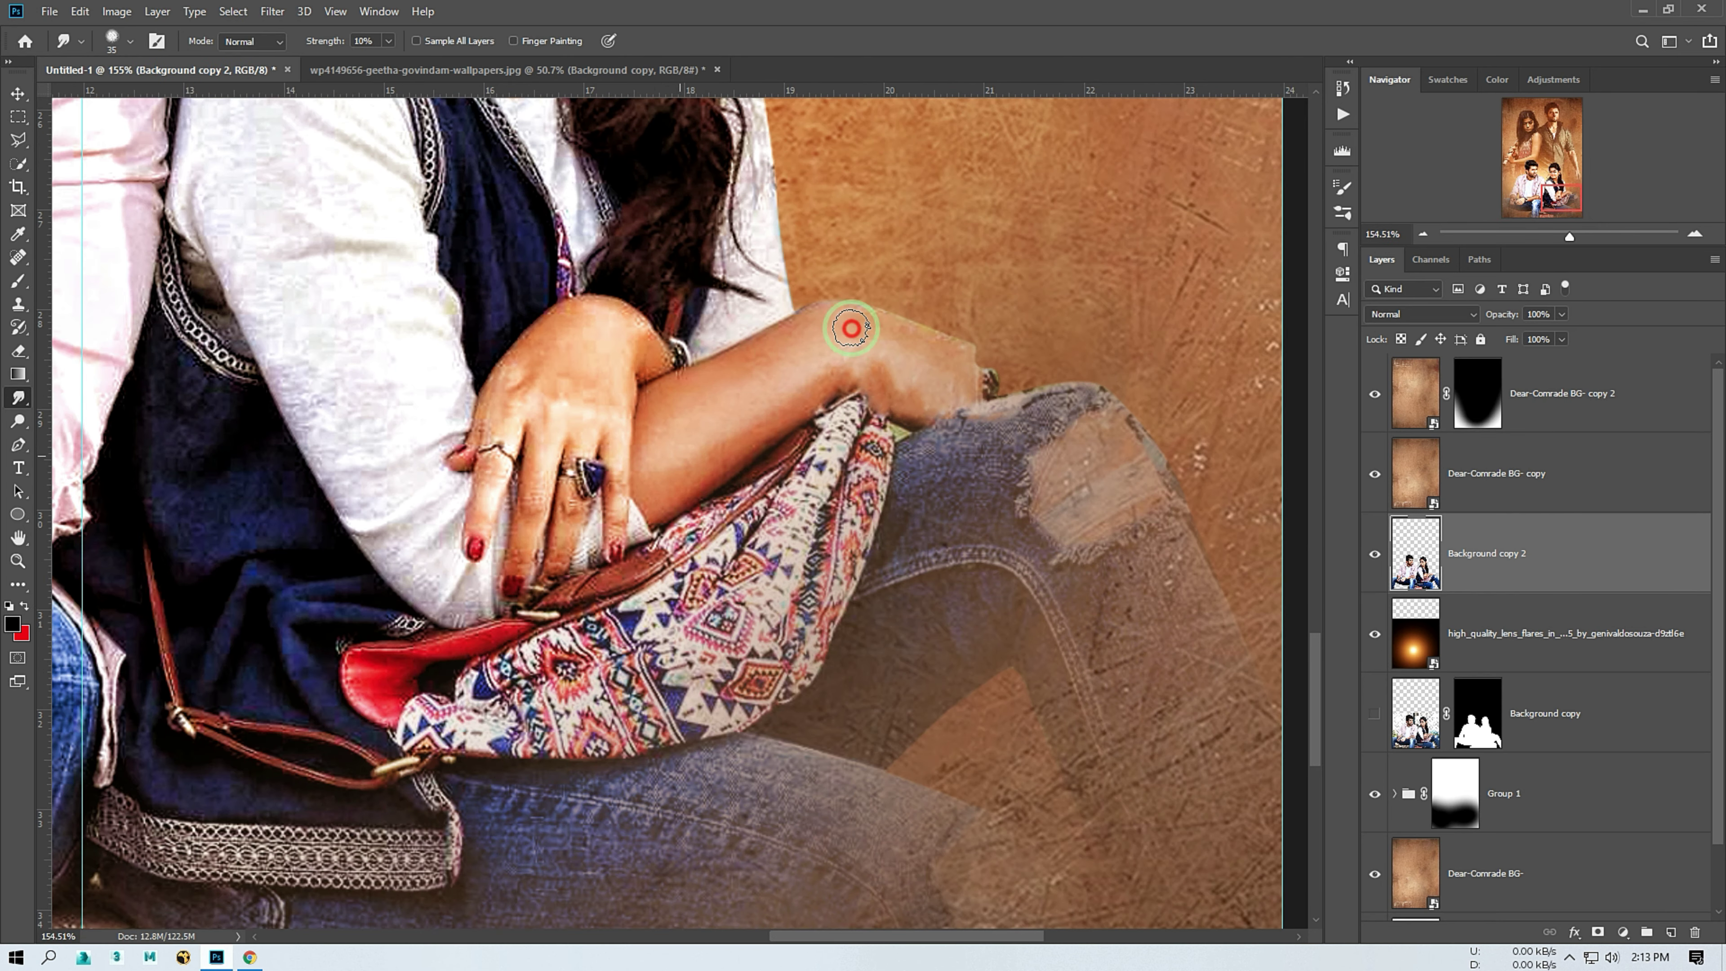
{"action": "left_click_drag", "start_coordinate": [522, 472], "coordinate": [588, 445]}
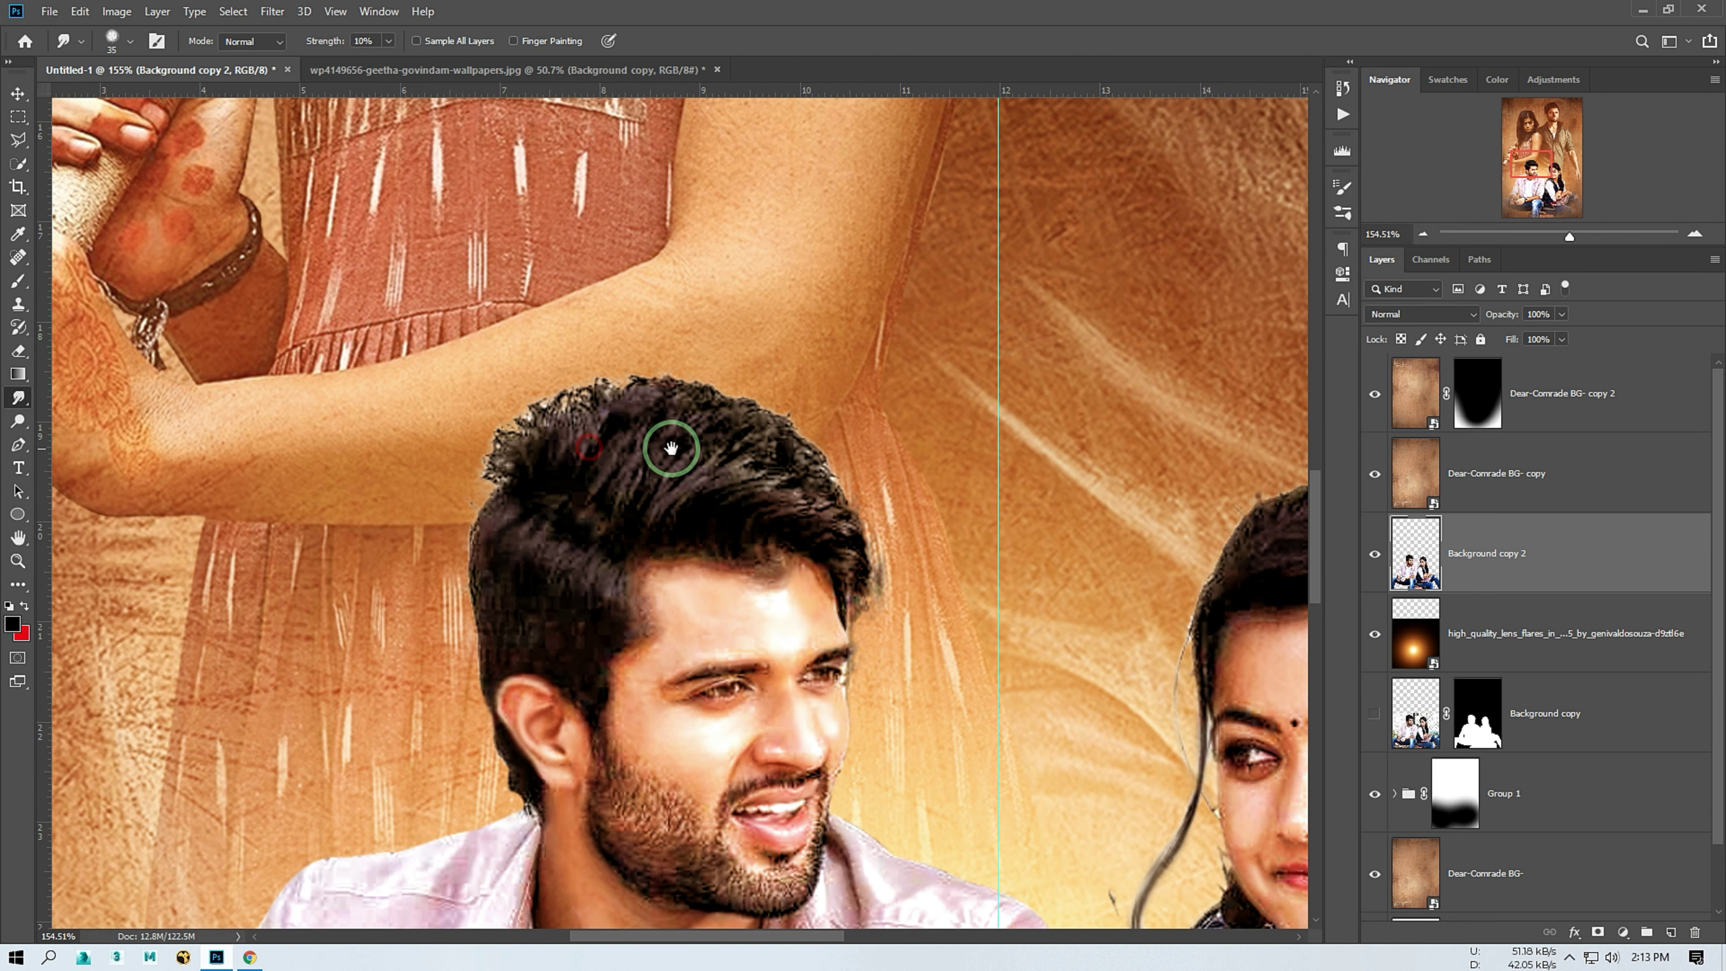
Switch to a larger smudge brush preset, then fit the whole poster on screen
{"action": "left_click", "coordinate": [109, 37]}
{"action": "left_click", "coordinate": [506, 446]}
{"action": "left_click", "coordinate": [361, 40]}
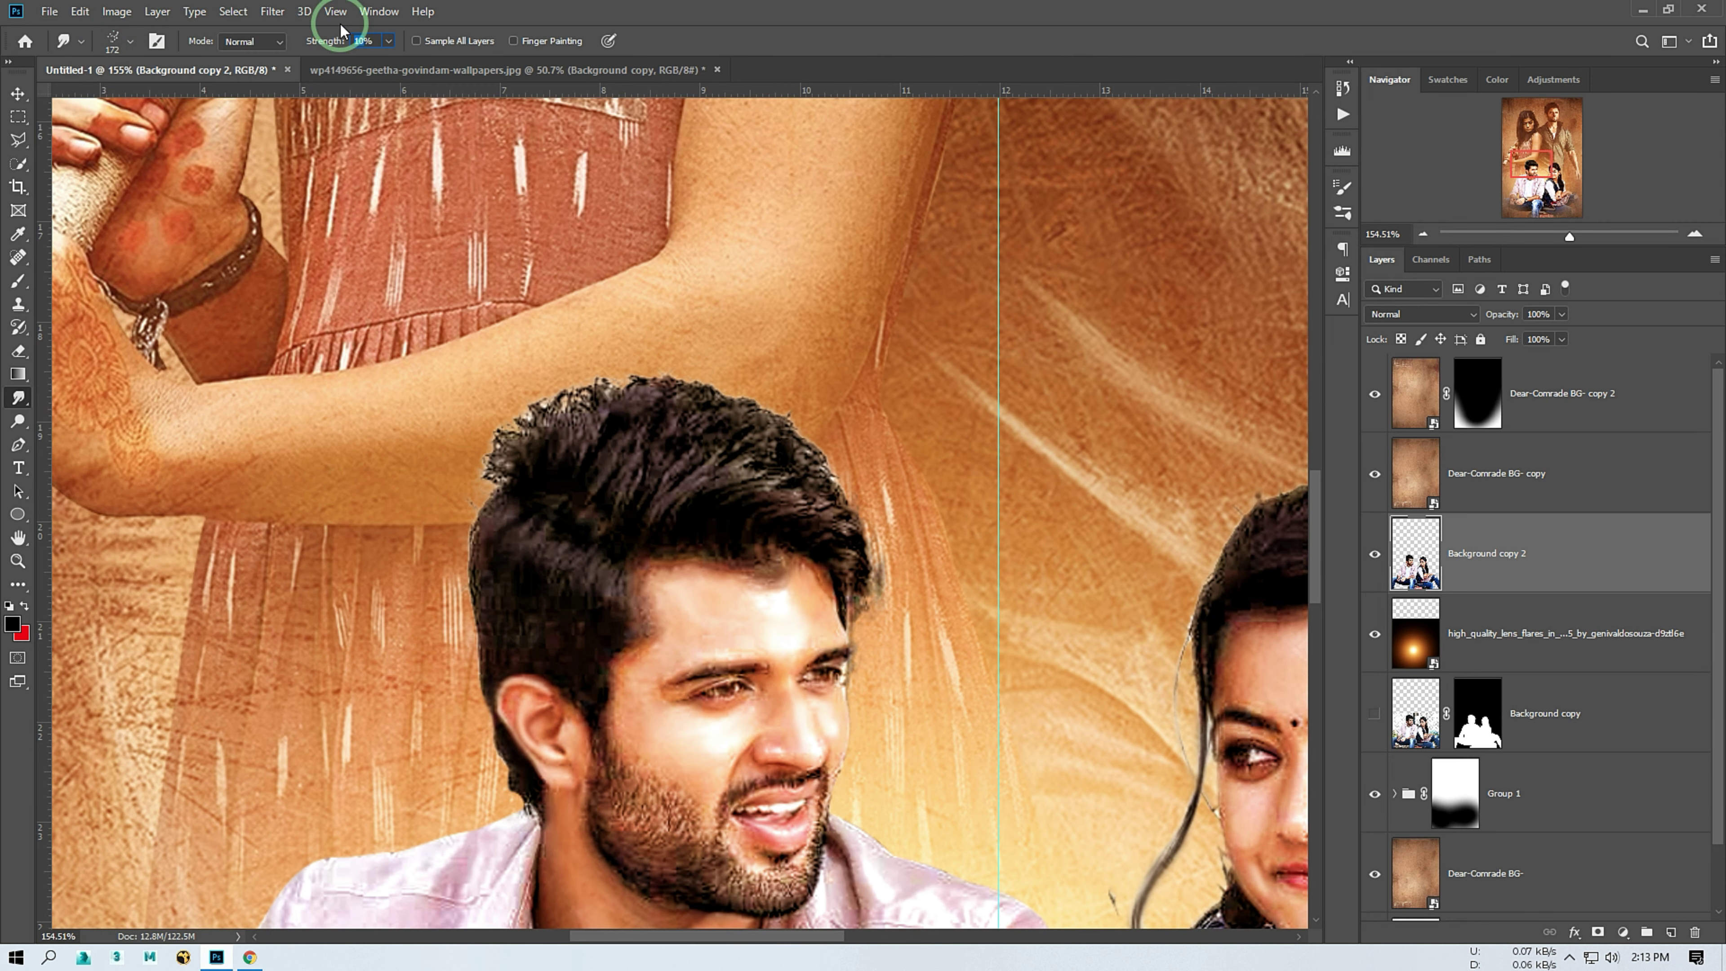
{"action": "scroll", "coordinate": [515, 507], "scroll_direction": "up", "scroll_amount": 5}
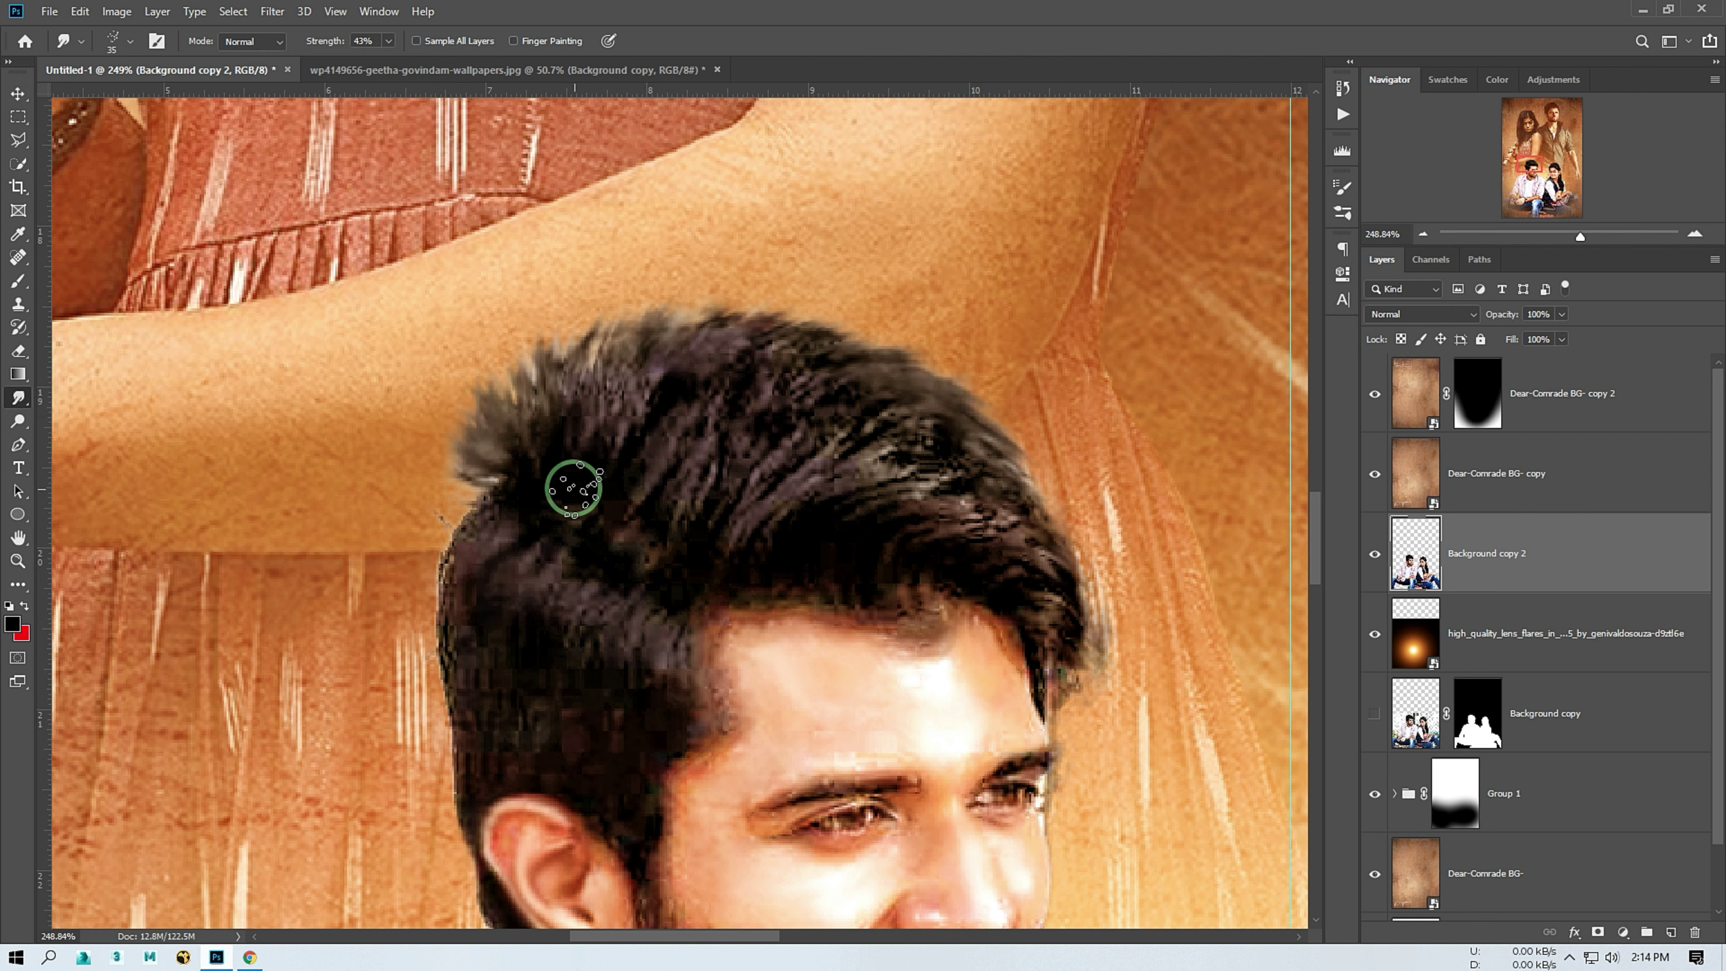
{"action": "key", "text": "ctrl+0"}
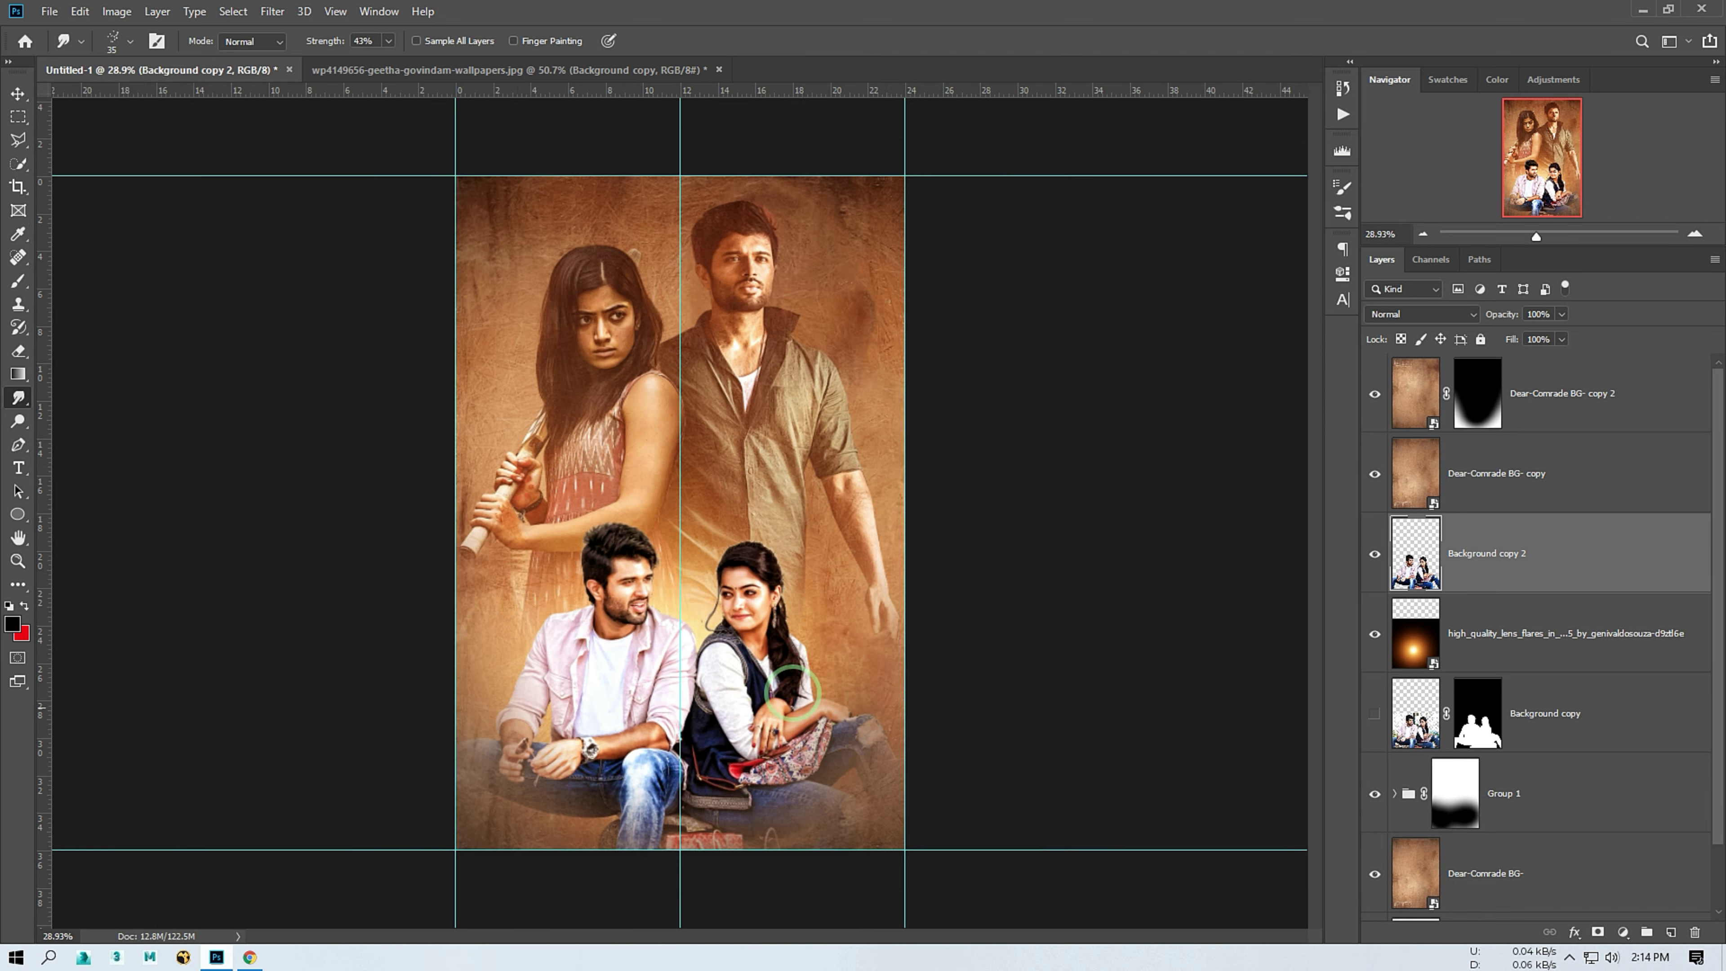
Nudge Dear-Comrade BG- copy 2 and Background copy 2 down slightly together
{"action": "left_click", "coordinate": [18, 93]}
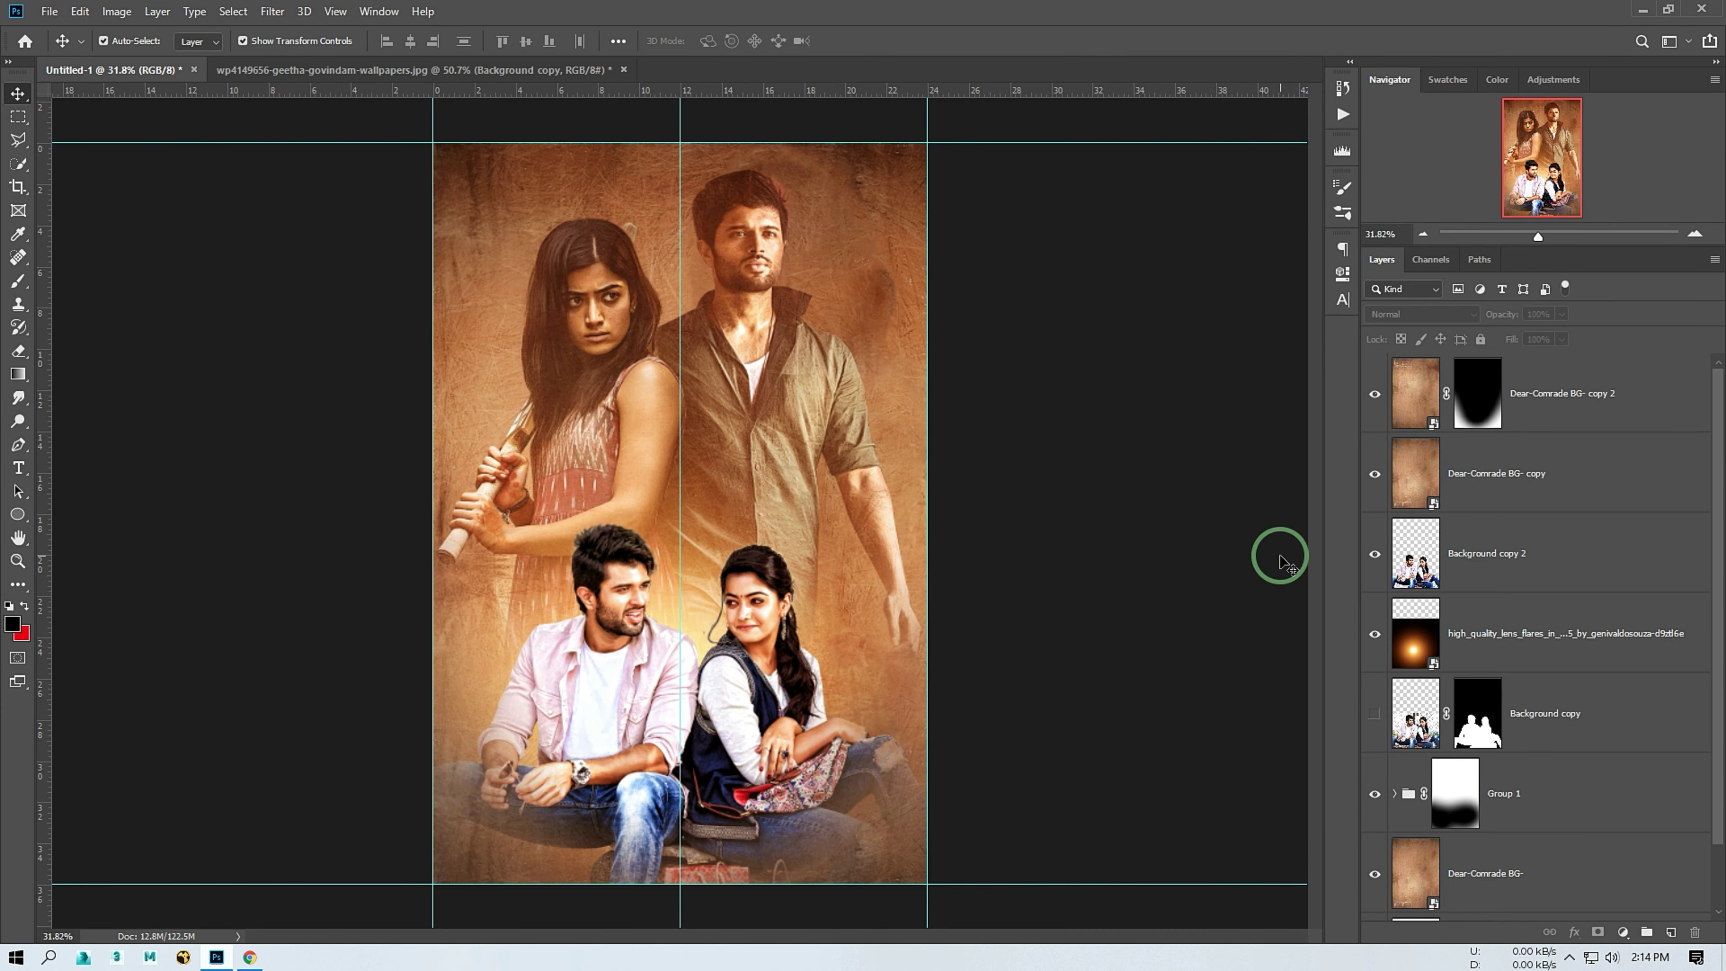
{"action": "left_click", "coordinate": [1563, 392]}
{"action": "left_click", "coordinate": [1536, 553], "text": "ctrl"}
{"action": "key", "text": "shift+Down"}
{"action": "key", "text": "shift+Down"}
{"action": "key", "text": "shift+Down"}
{"action": "key", "text": "shift+Down"}
{"action": "key", "text": "shift+Down"}
{"action": "key", "text": "shift+Down"}
{"action": "key", "text": "shift+Down"}
{"action": "key", "text": "shift+Down"}
{"action": "key", "text": "shift+Down"}
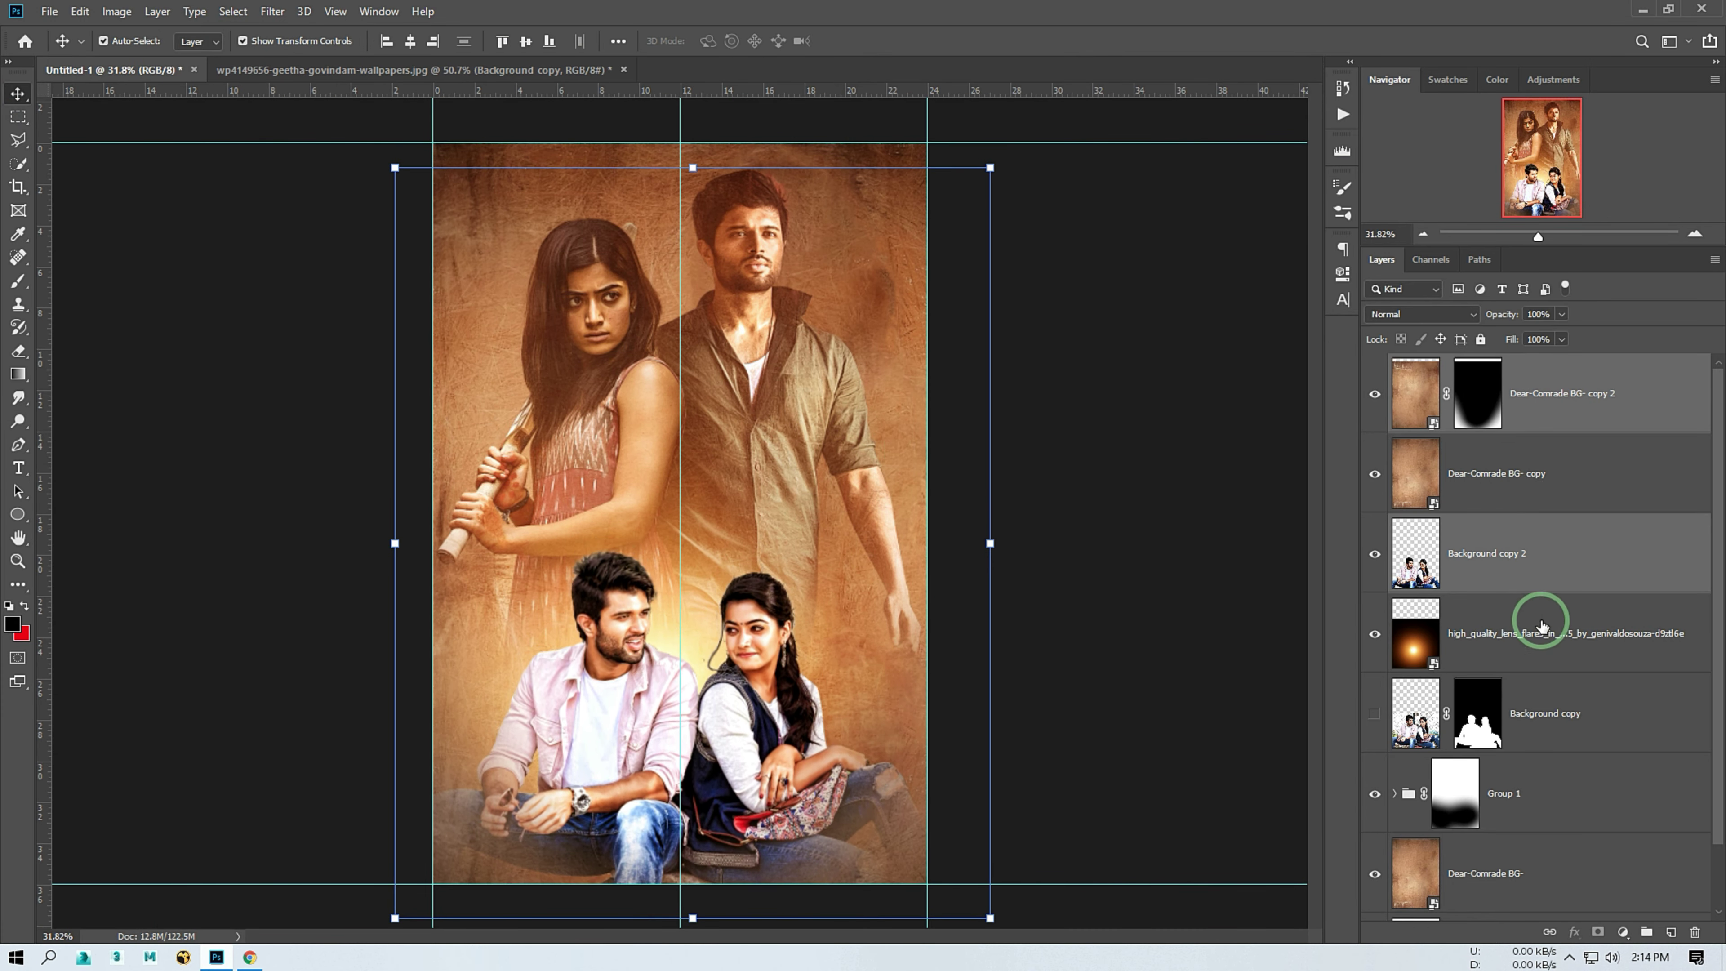
{"action": "key", "text": "shift+Up"}
{"action": "key", "text": "shift+Up"}
{"action": "key", "text": "shift+Up"}
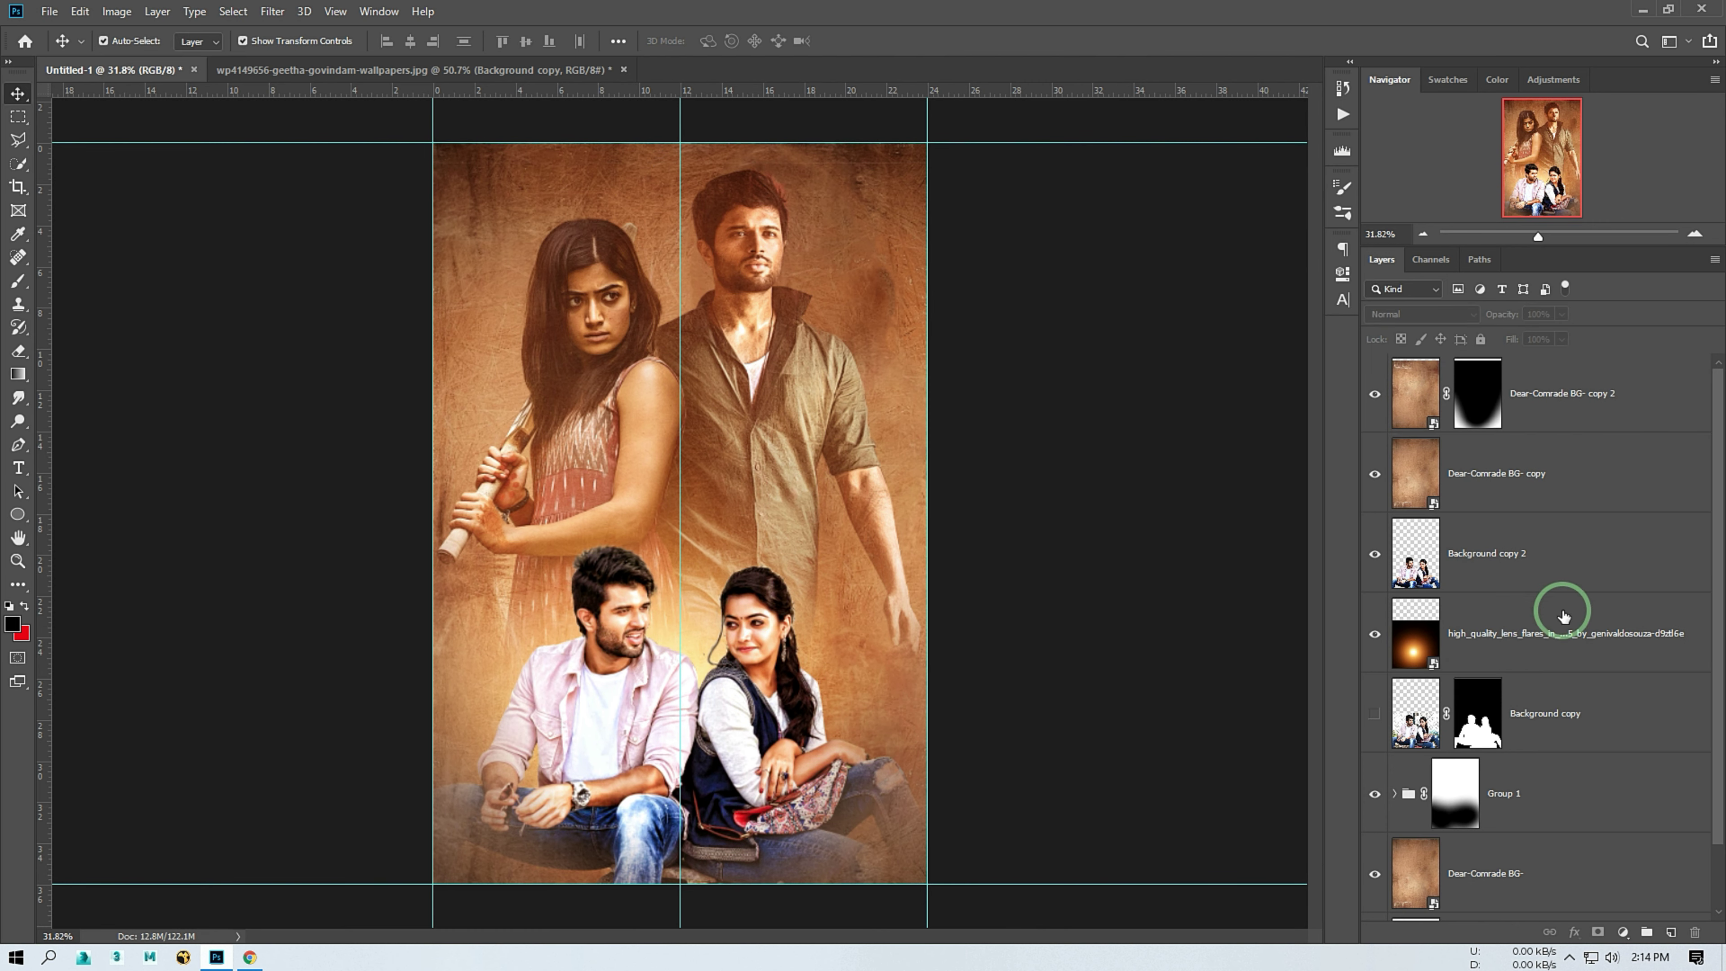
Nudge Group 1's content upward and deselect the layers
{"action": "scroll", "coordinate": [1563, 615], "scroll_direction": "down", "scroll_amount": 1}
{"action": "left_click", "coordinate": [1577, 718]}
{"action": "key", "text": "shift+Up"}
{"action": "key", "text": "shift+Up"}
{"action": "key", "text": "shift+Up"}
{"action": "key", "text": "shift+Up"}
{"action": "key", "text": "shift+Up"}
{"action": "key", "text": "shift+Up"}
{"action": "left_click", "coordinate": [1166, 629]}
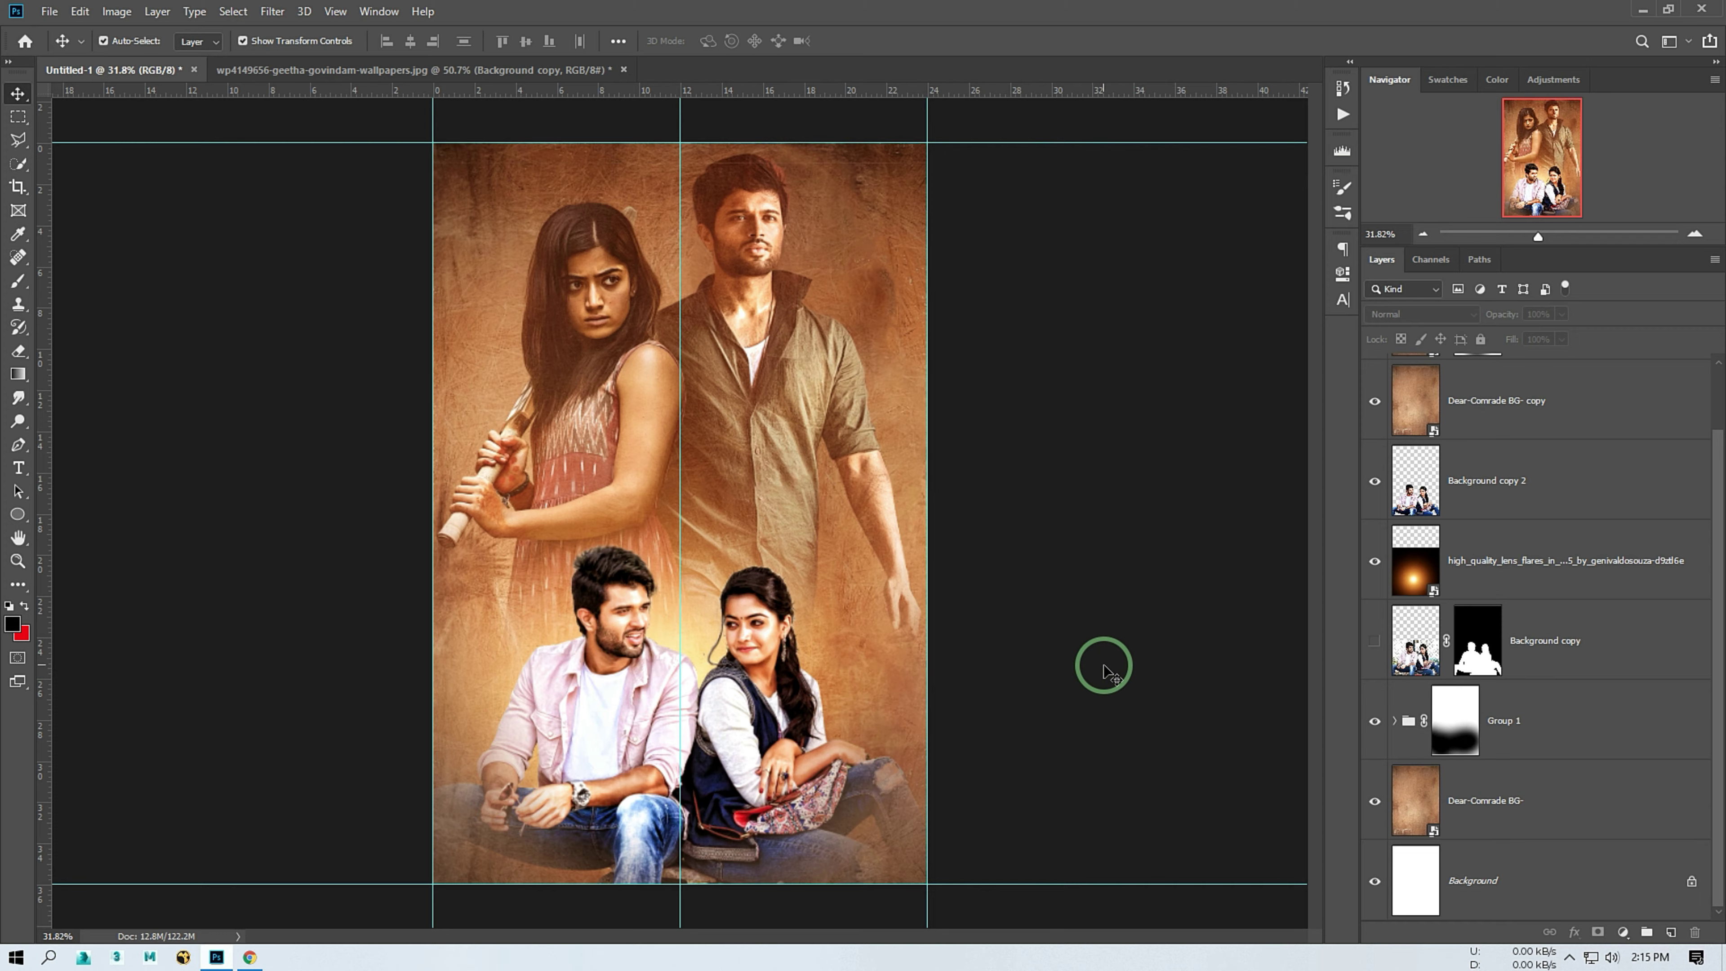
{"action": "scroll", "coordinate": [655, 616], "scroll_direction": "up", "scroll_amount": 2}
{"action": "scroll", "coordinate": [675, 609], "scroll_direction": "down", "scroll_amount": 1}
{"action": "scroll", "coordinate": [894, 598], "scroll_direction": "down", "scroll_amount": 2}
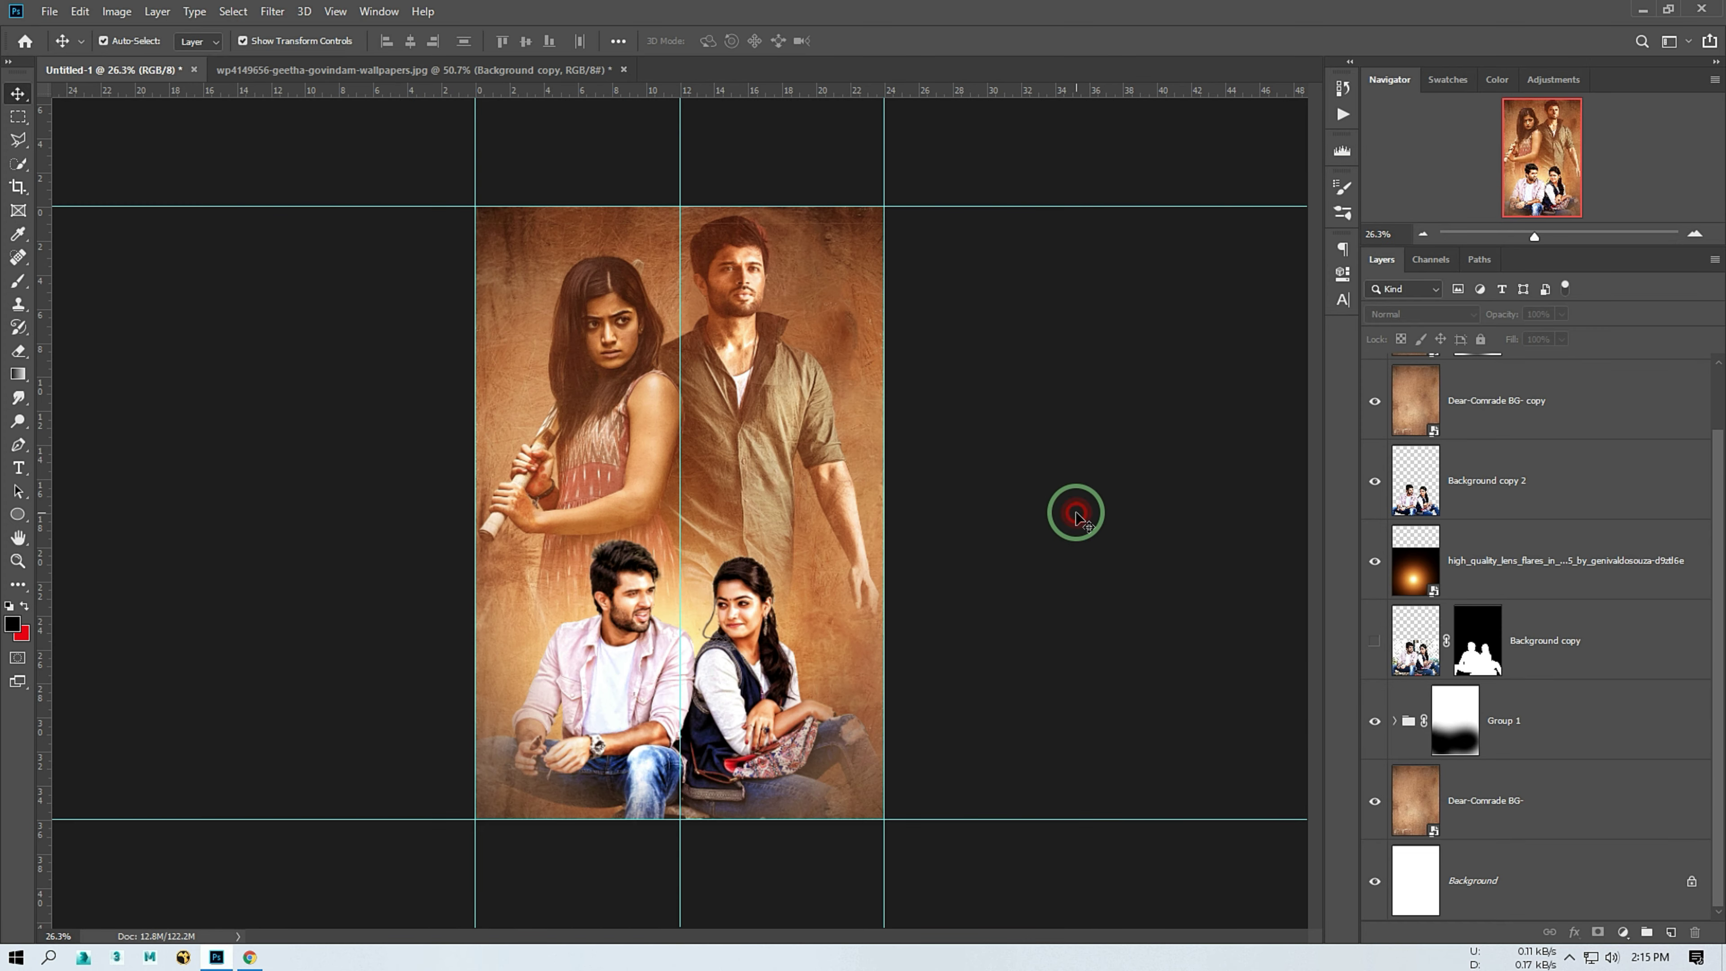
{"action": "scroll", "coordinate": [1098, 594], "scroll_direction": "up", "scroll_amount": 1}
{"action": "left_click", "coordinate": [1643, 11]}
Place the scratched texture over the whole poster in Screen mode at 33% fill
{"action": "left_click_drag", "start_coordinate": [211, 959], "coordinate": [623, 401]}
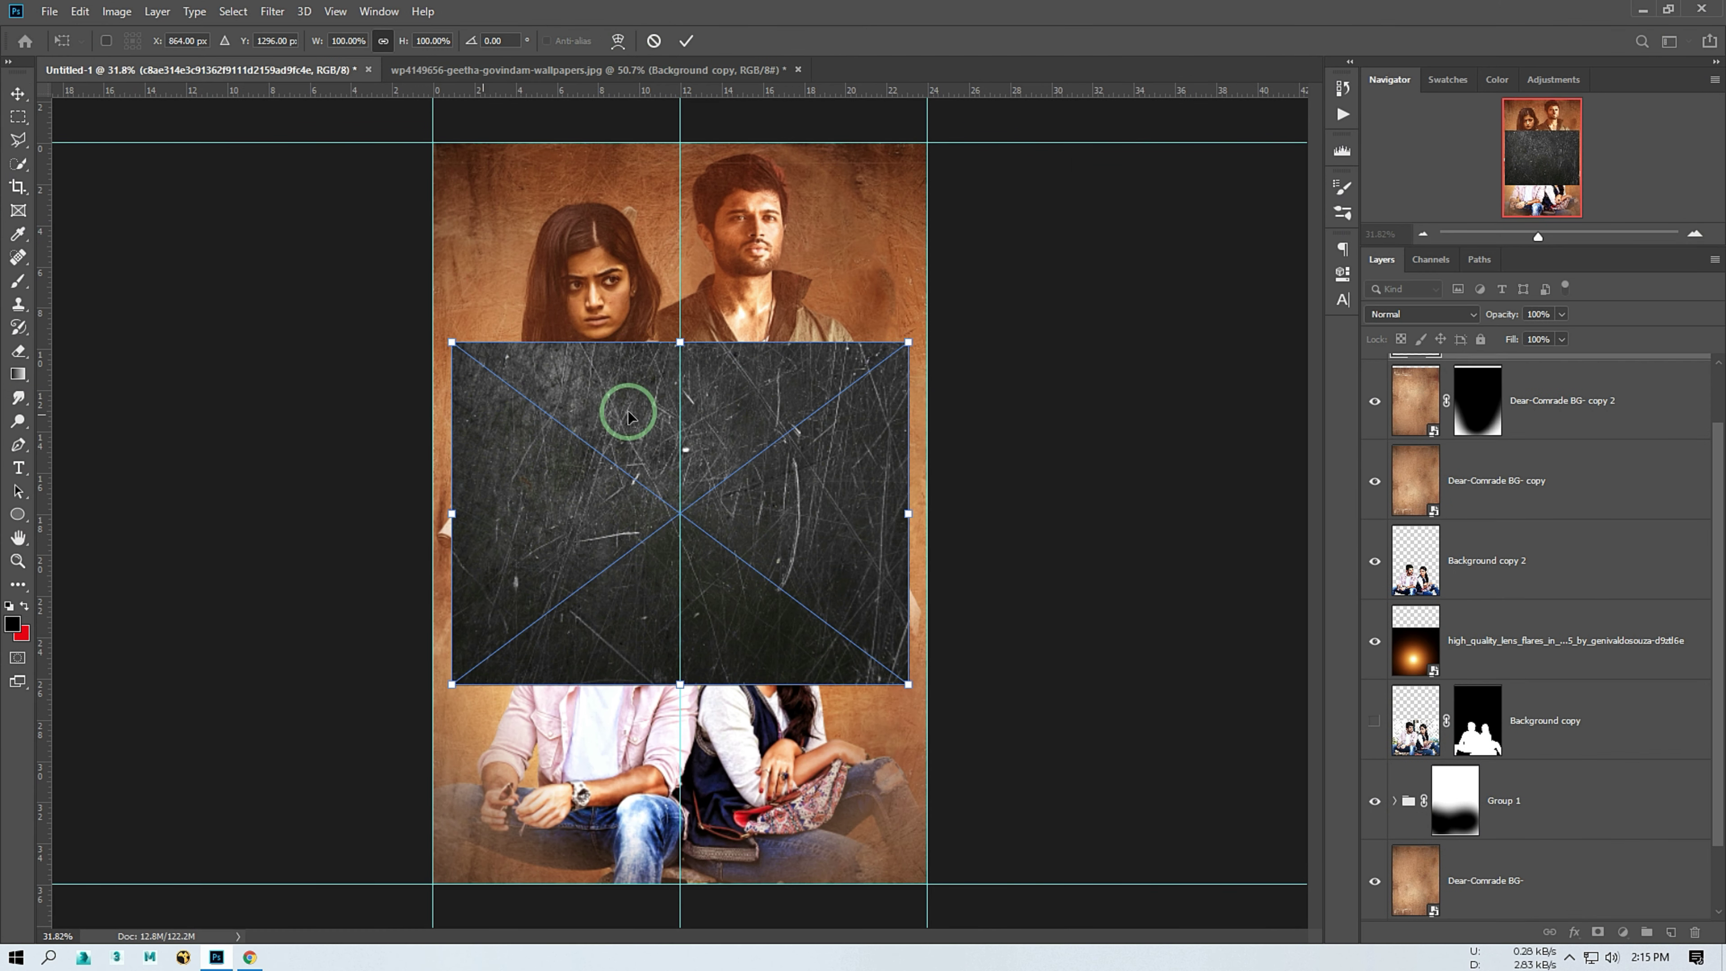
{"action": "left_click_drag", "start_coordinate": [891, 692], "coordinate": [1129, 925]}
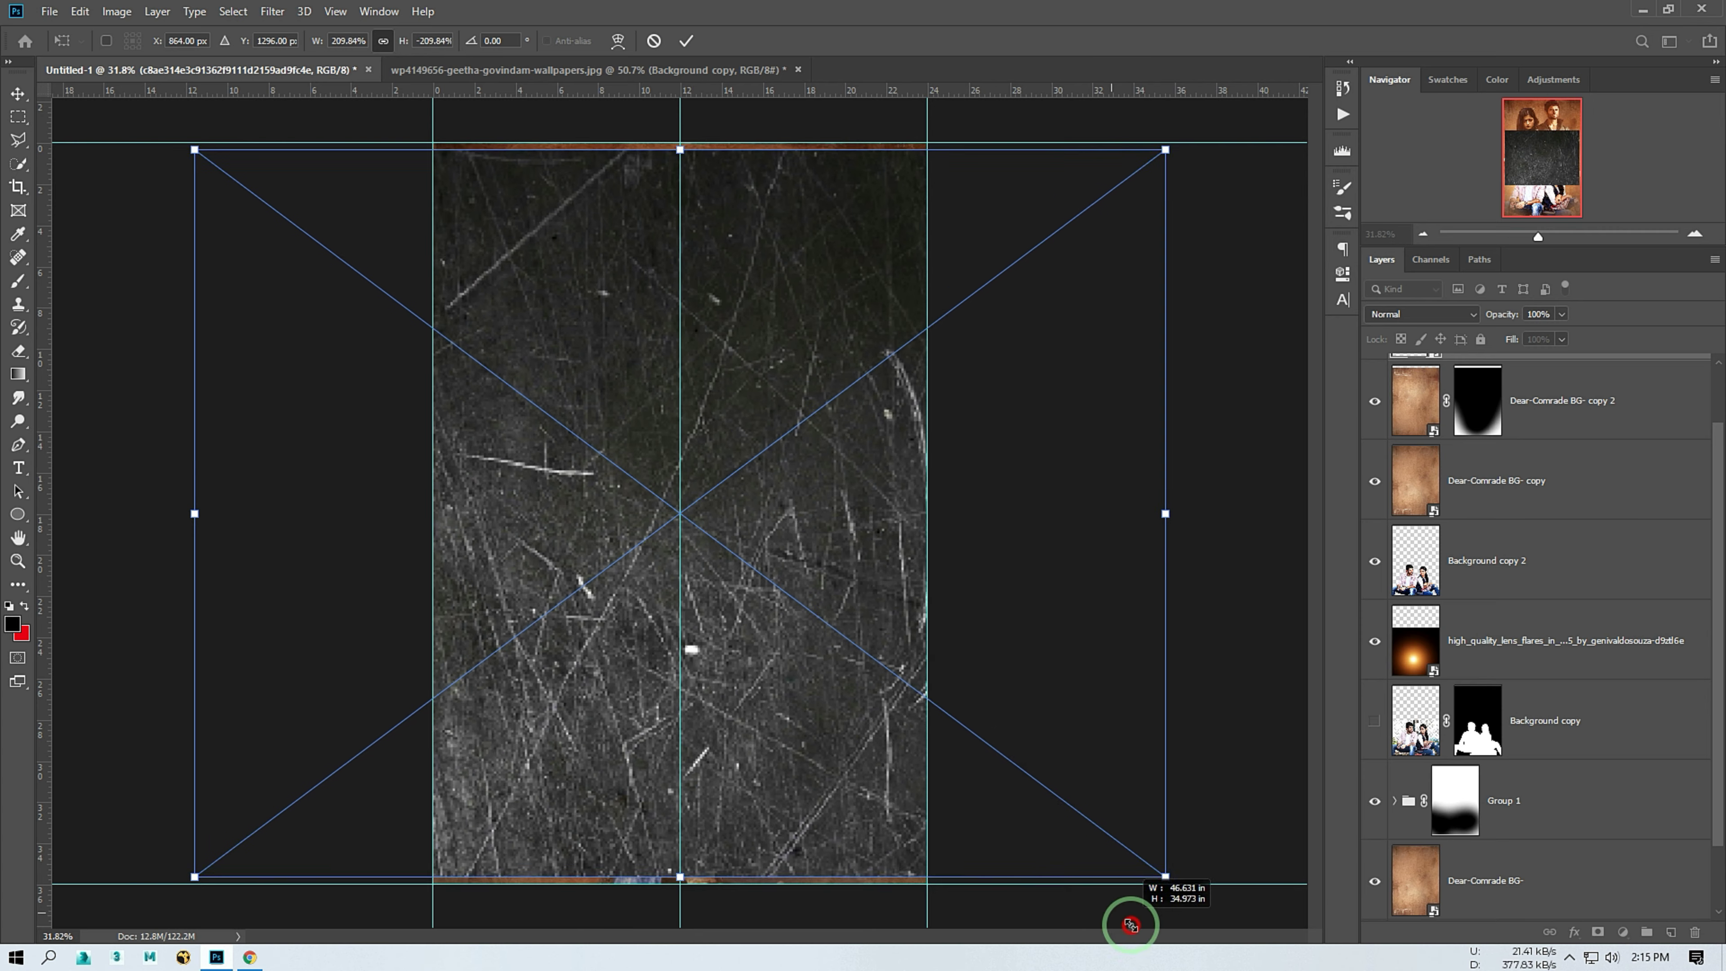
{"action": "key", "text": "Return"}
{"action": "left_click", "coordinate": [1420, 313]}
{"action": "left_click", "coordinate": [1399, 456]}
{"action": "left_click", "coordinate": [1503, 354]}
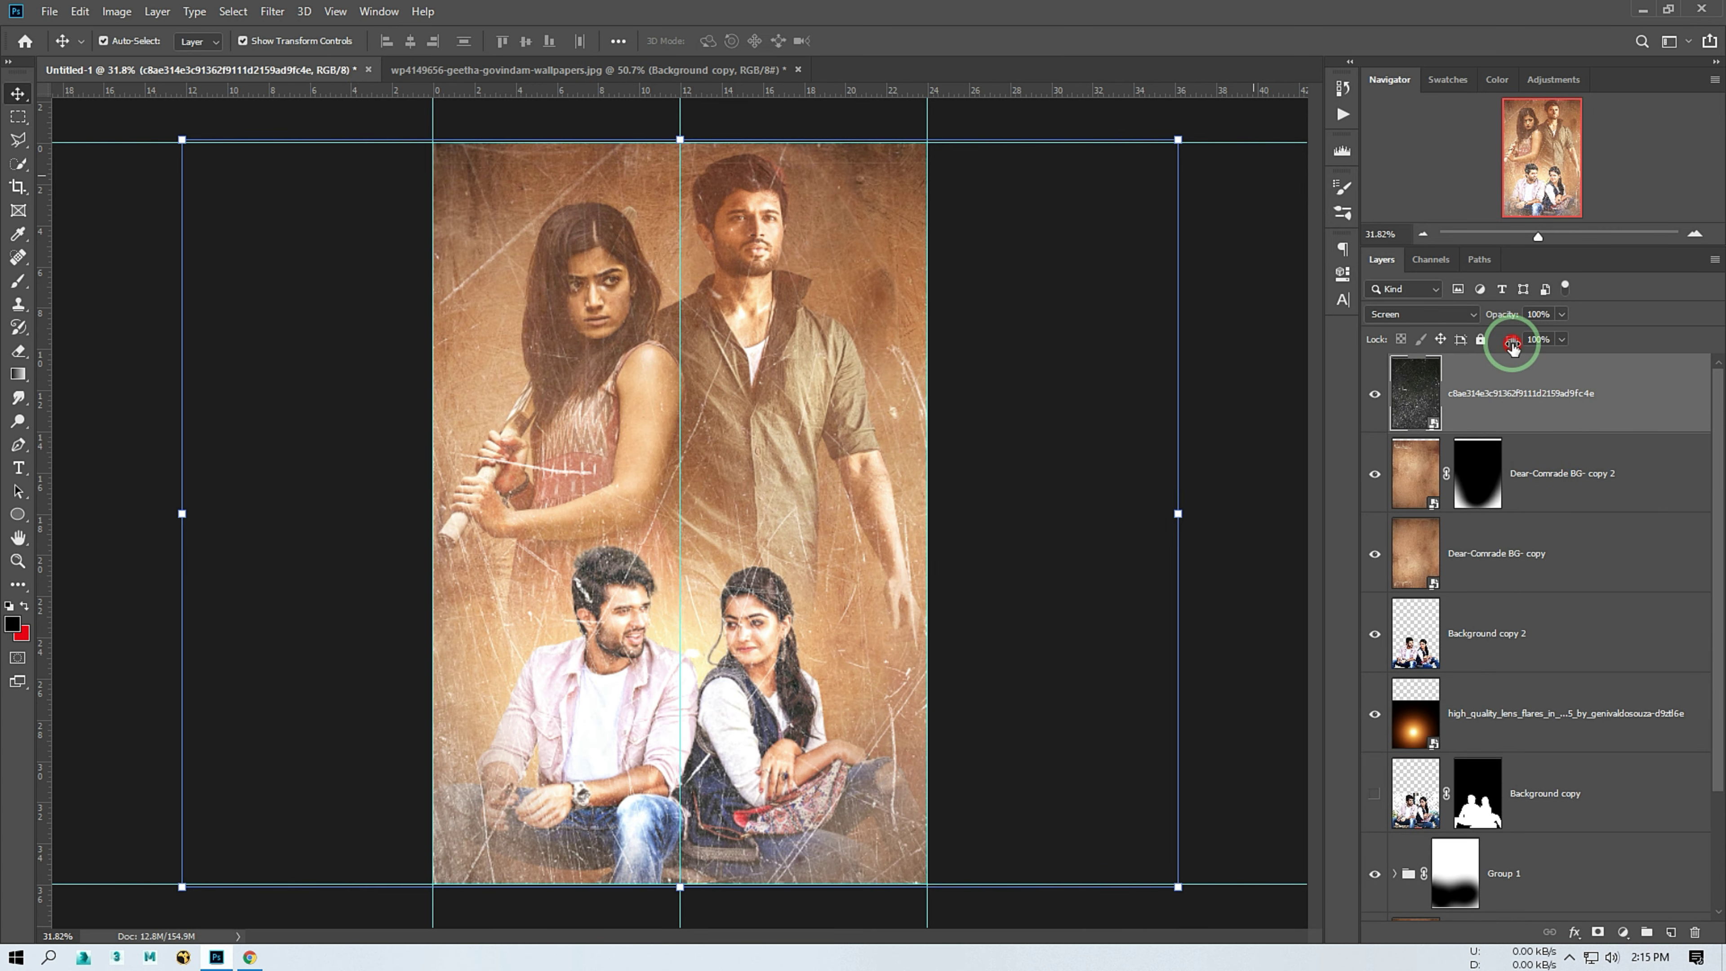
{"action": "key", "text": "shift+3"}
{"action": "key", "text": "shift+3"}
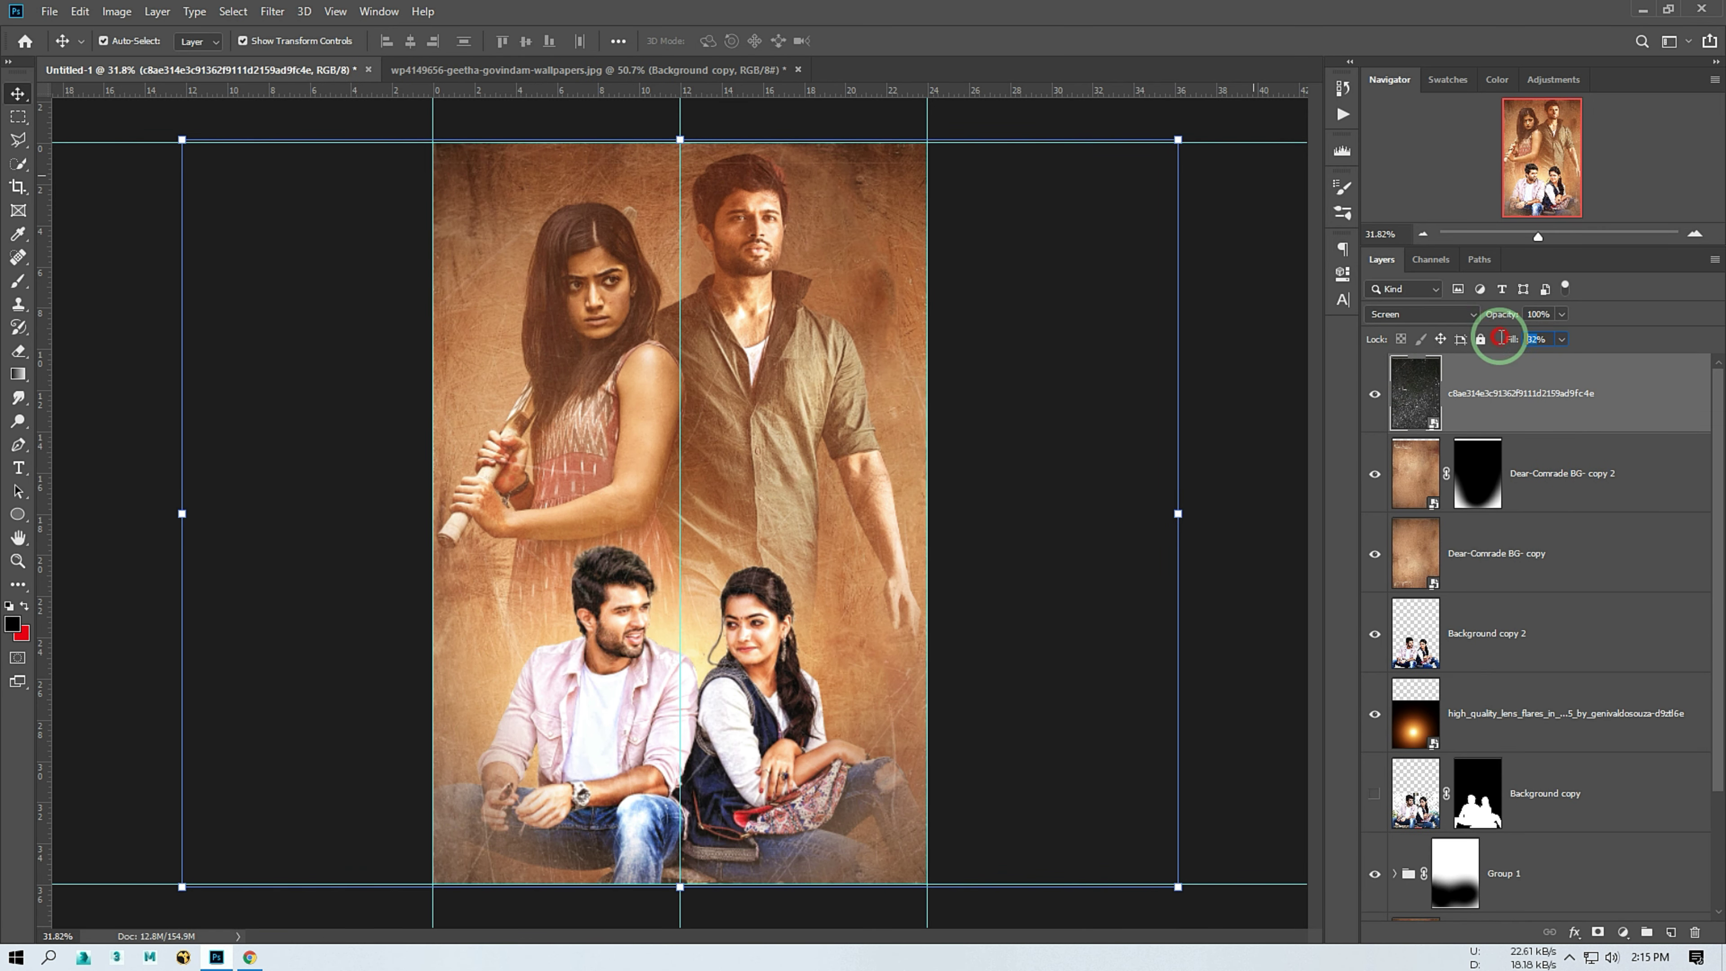
{"action": "left_click", "coordinate": [1193, 397]}
{"action": "key", "text": "ctrl+0"}
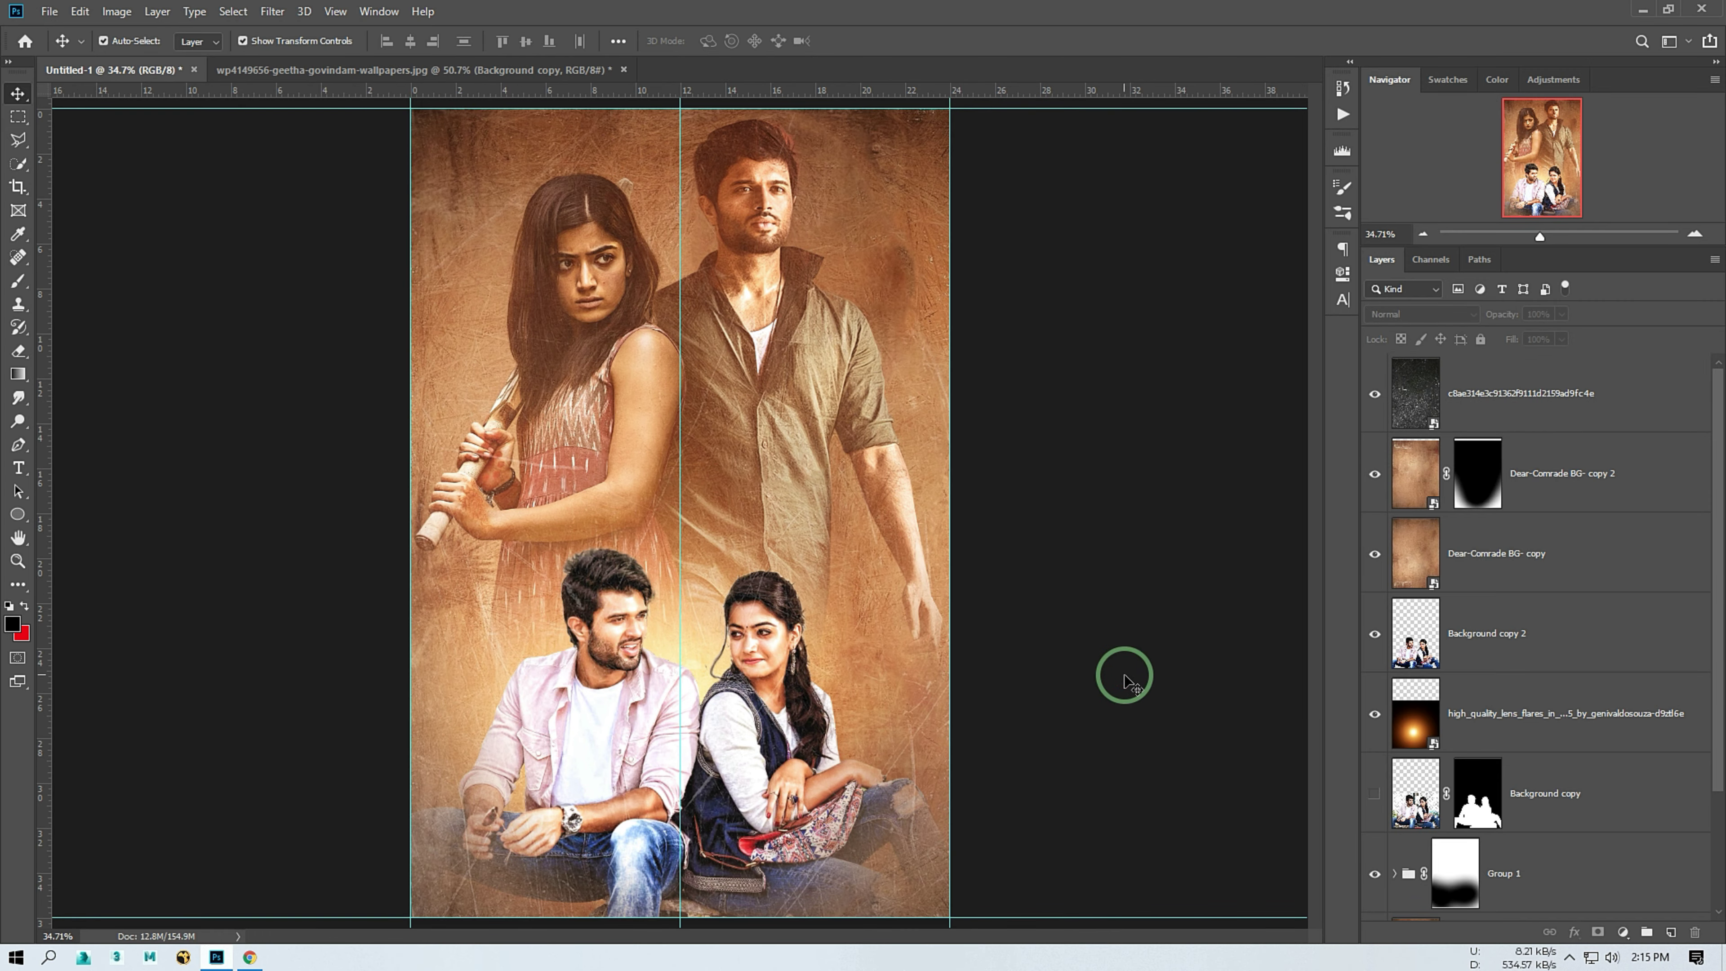
Save the project as DEAR COMRED.psd
{"action": "left_click", "coordinate": [67, 20]}
{"action": "left_click", "coordinate": [185, 184]}
{"action": "type", "text": "dear"}
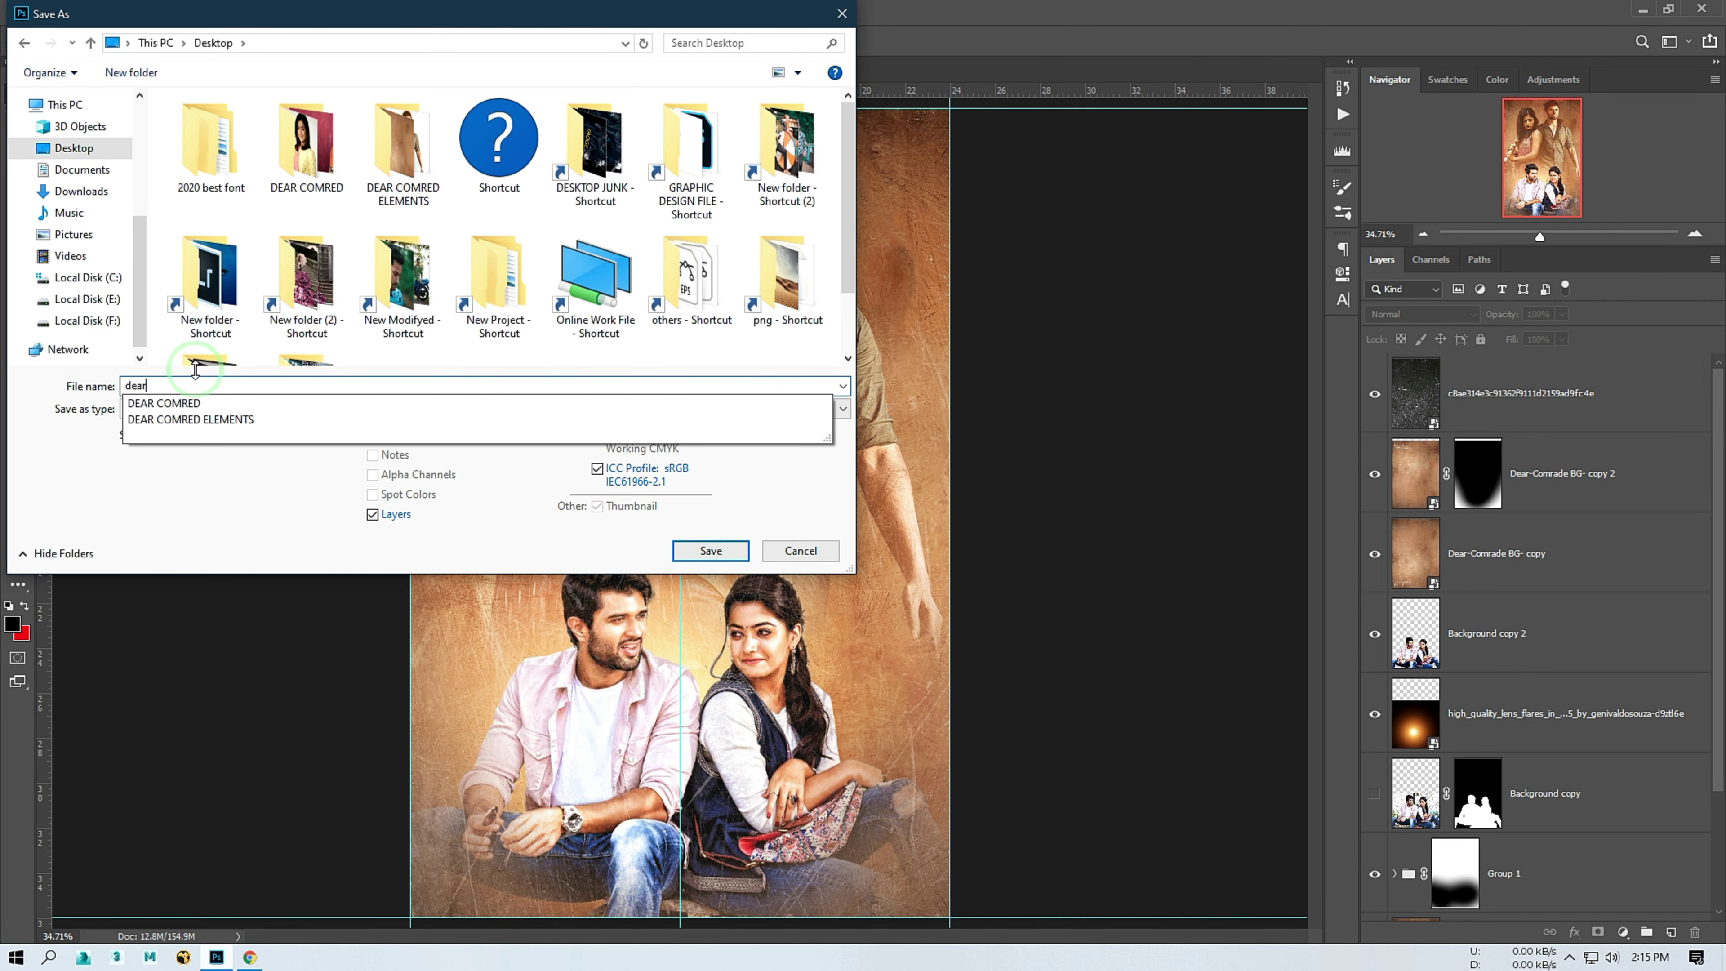
{"action": "left_click", "coordinate": [164, 403]}
{"action": "key", "text": "Return"}
{"action": "left_click", "coordinate": [1085, 281]}
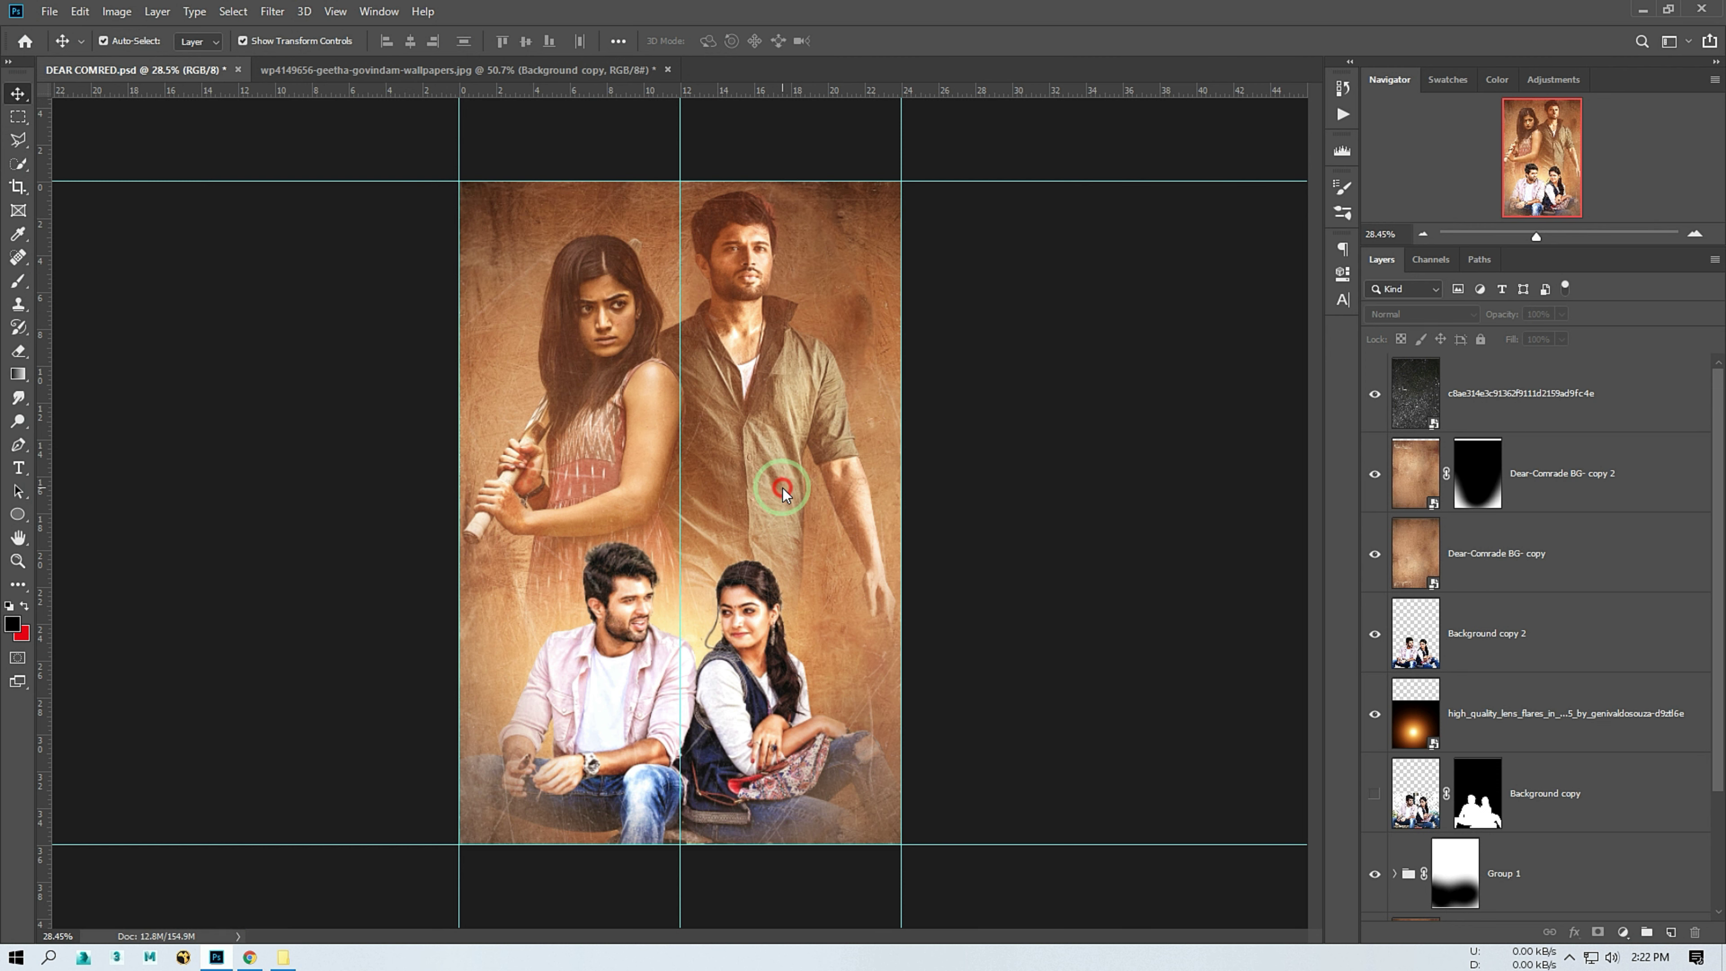
Commit the placed title artwork and set its blend mode to Screen
{"action": "key", "text": "Return"}
{"action": "left_click", "coordinate": [1421, 313]}
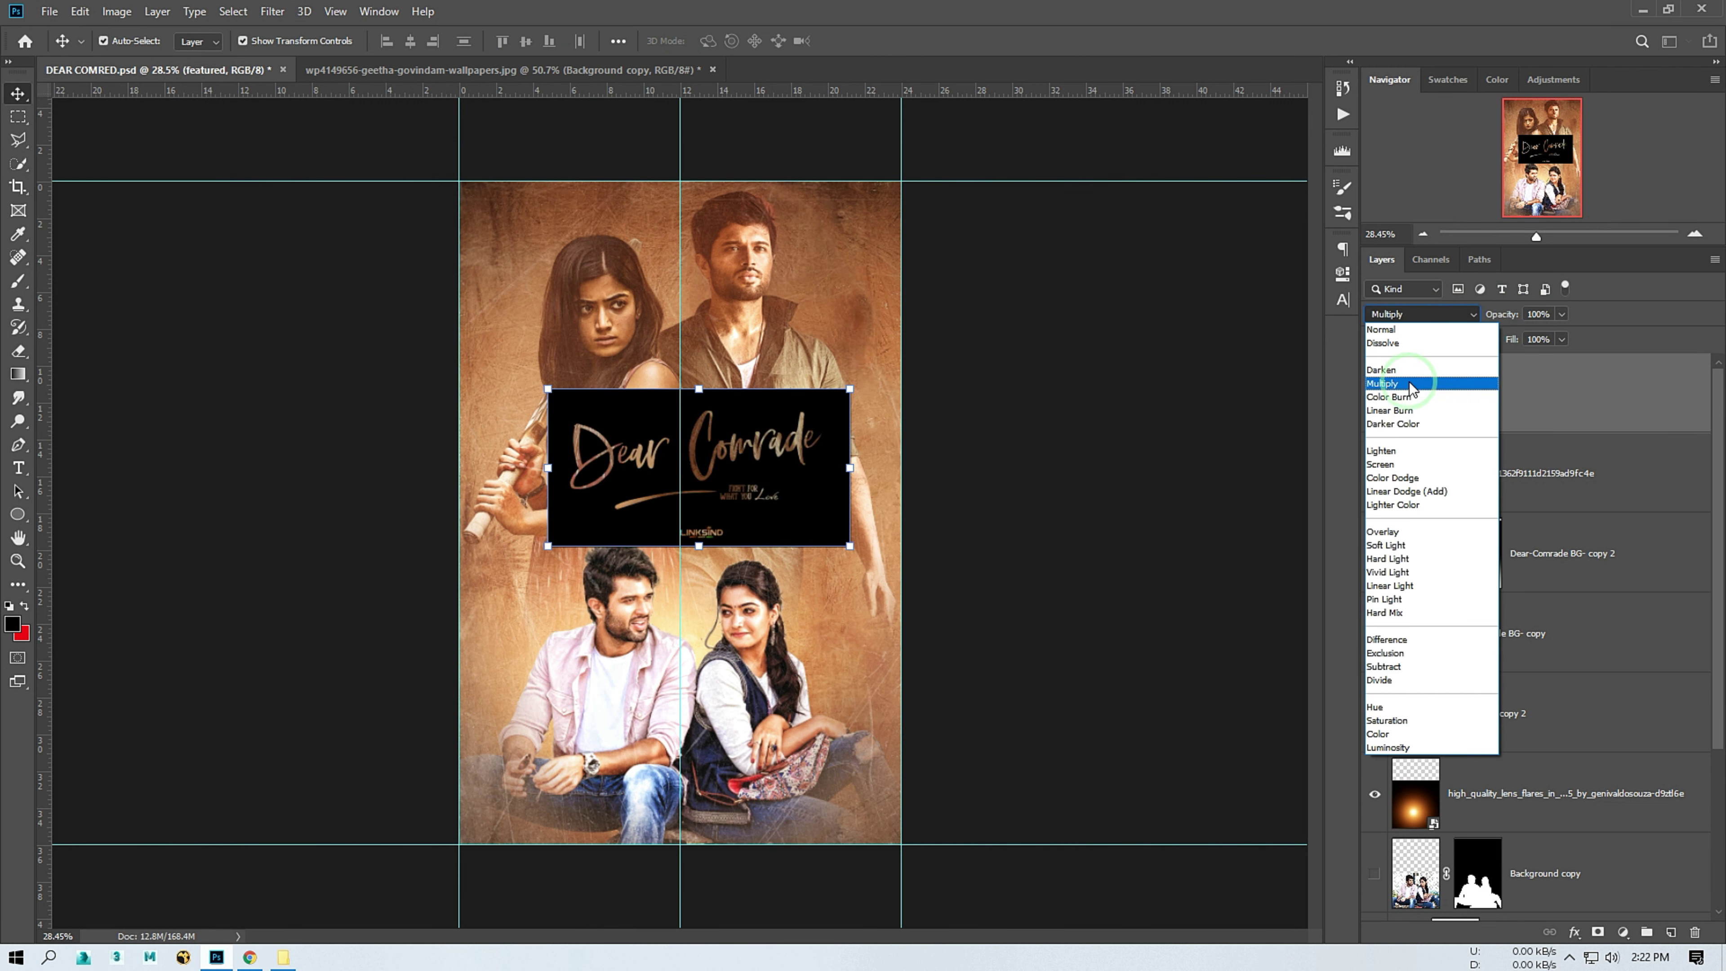
{"action": "left_click", "coordinate": [1398, 460]}
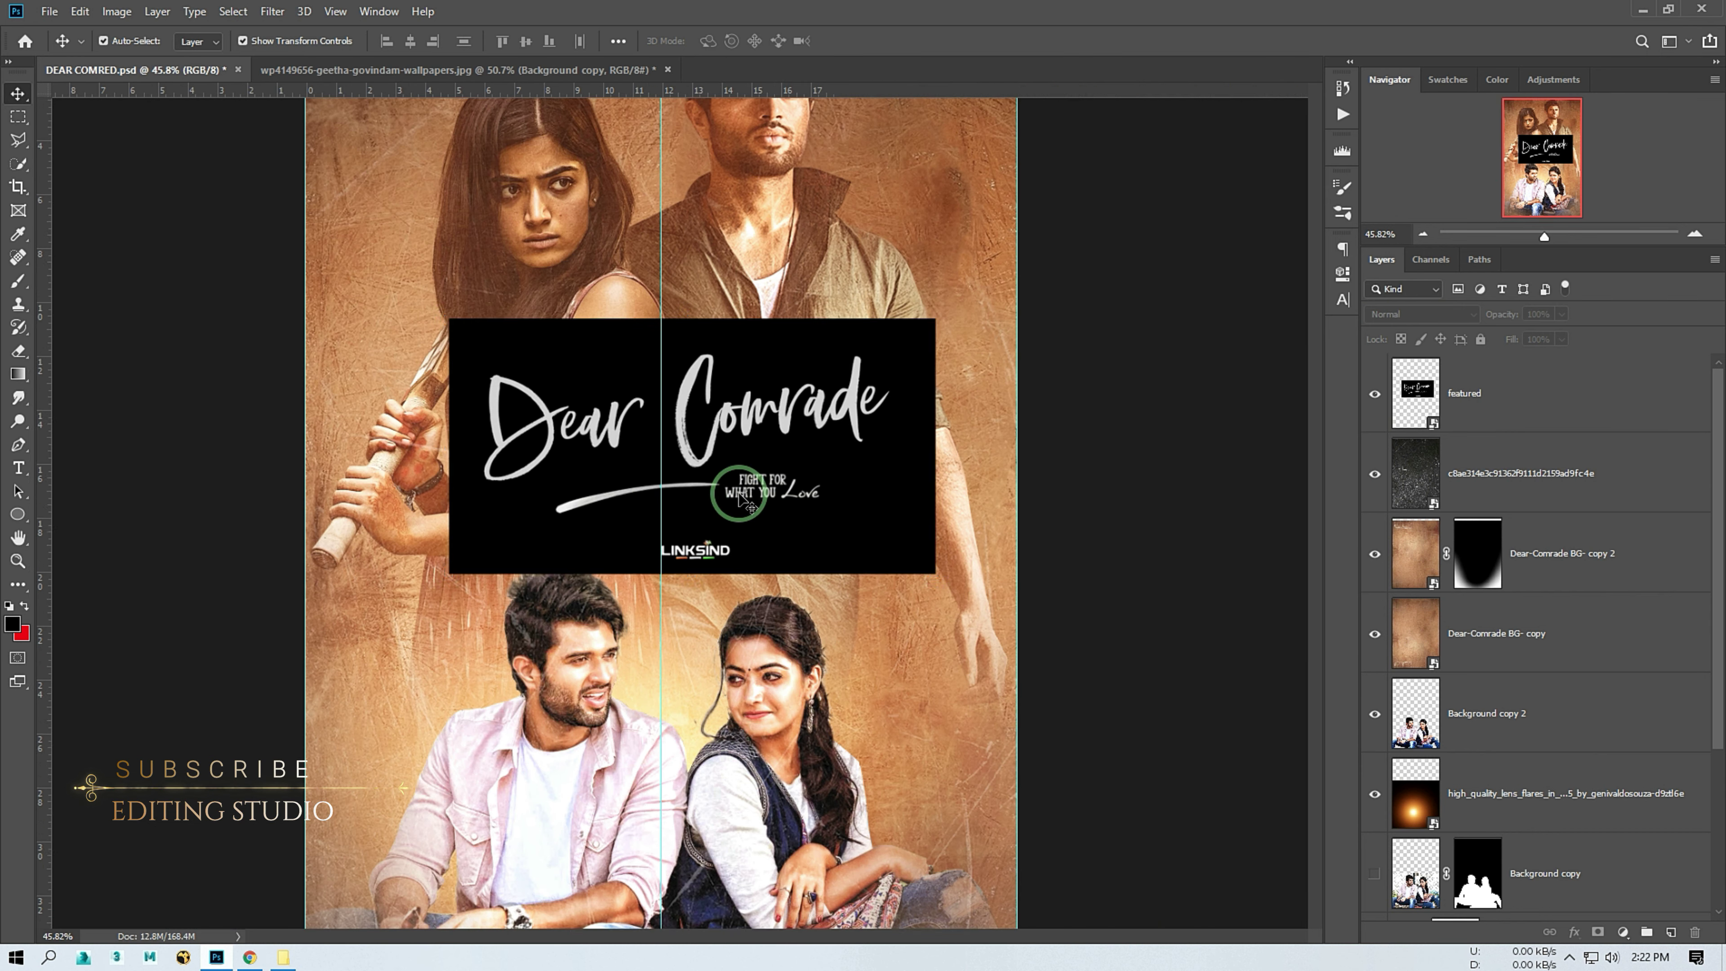
Copy the featured title layer, still on its black backing, into the wallpaper document
{"action": "right_click", "coordinate": [1522, 393]}
{"action": "left_click", "coordinate": [1525, 393]}
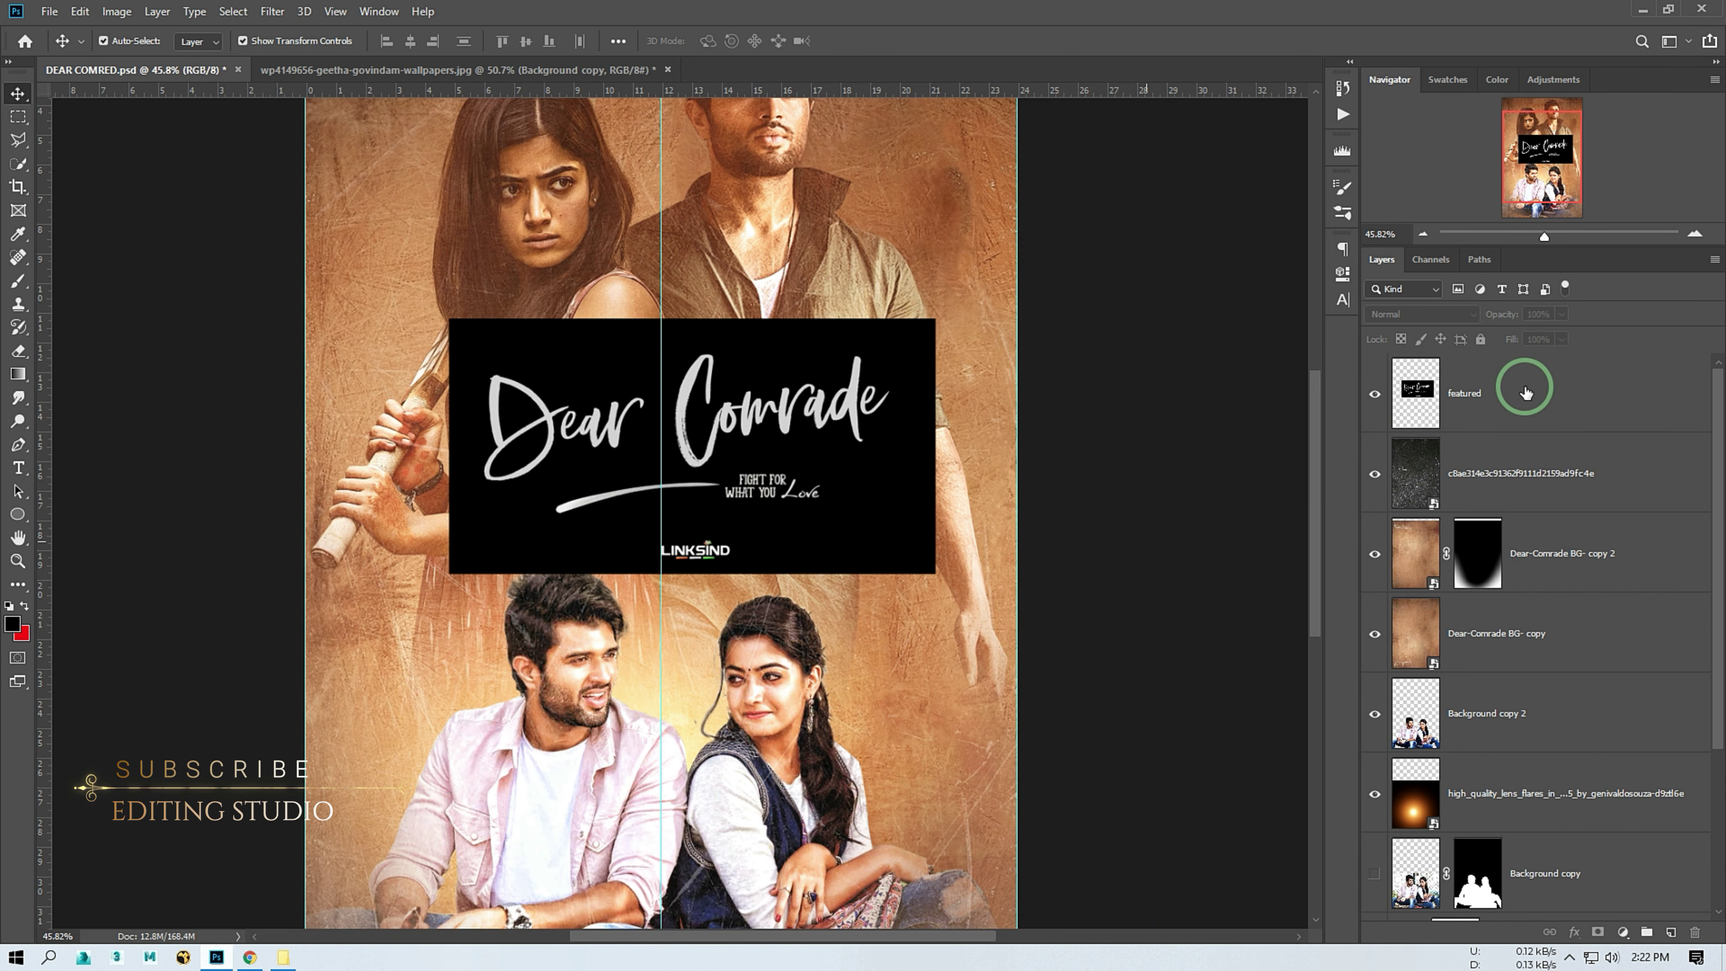
{"action": "left_click", "coordinate": [344, 67]}
{"action": "left_click", "coordinate": [1495, 478]}
{"action": "left_click_drag", "start_coordinate": [1371, 413], "coordinate": [871, 501]}
{"action": "left_click", "coordinate": [233, 12]}
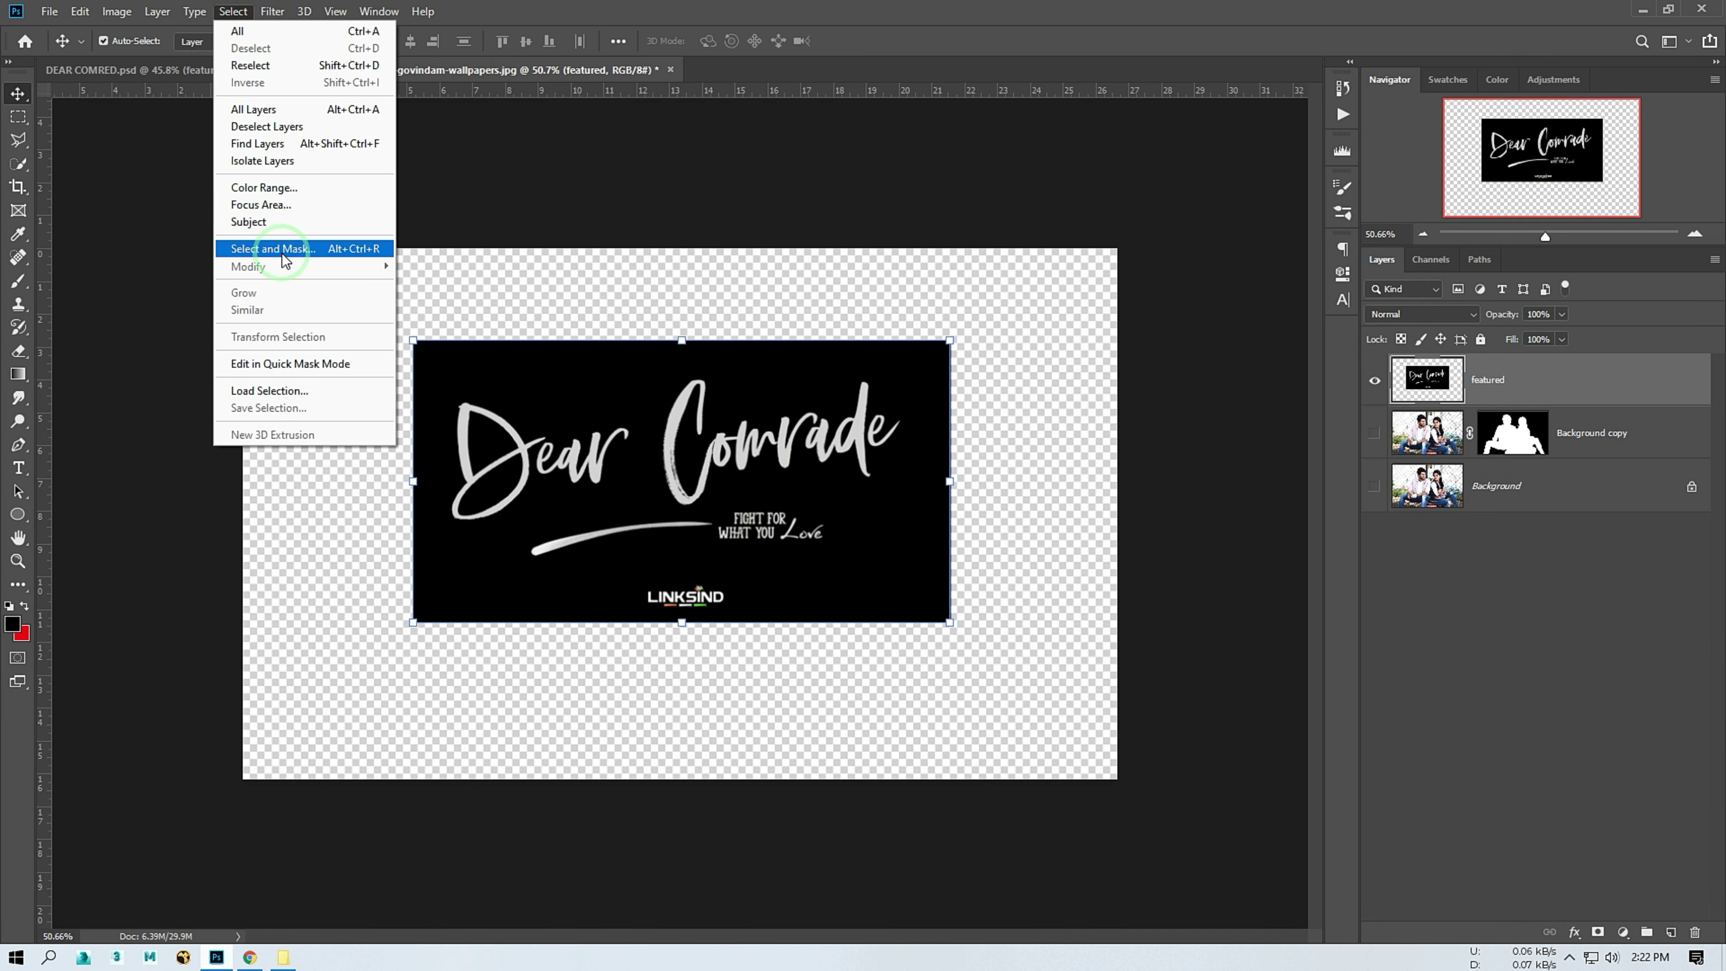
Mask the title layer to the white lettering using Color Range selection
{"action": "left_click", "coordinate": [285, 239]}
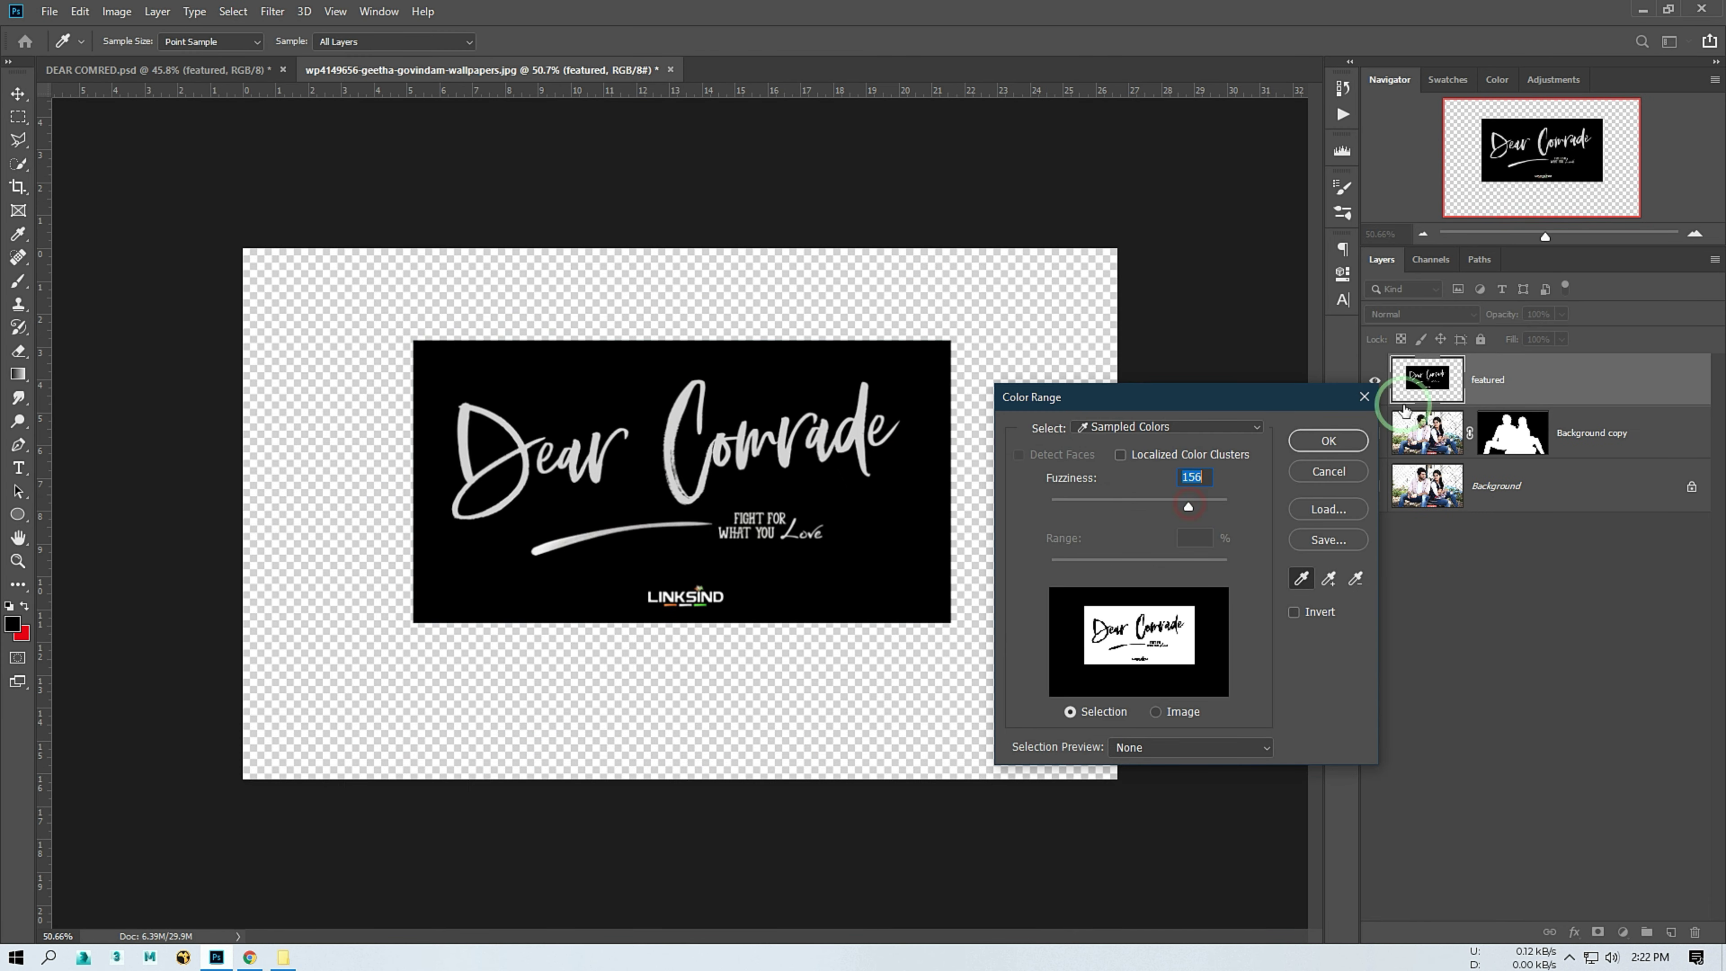
{"action": "key", "text": "Return"}
{"action": "left_click", "coordinate": [1374, 381], "text": "alt"}
{"action": "key", "text": "Delete"}
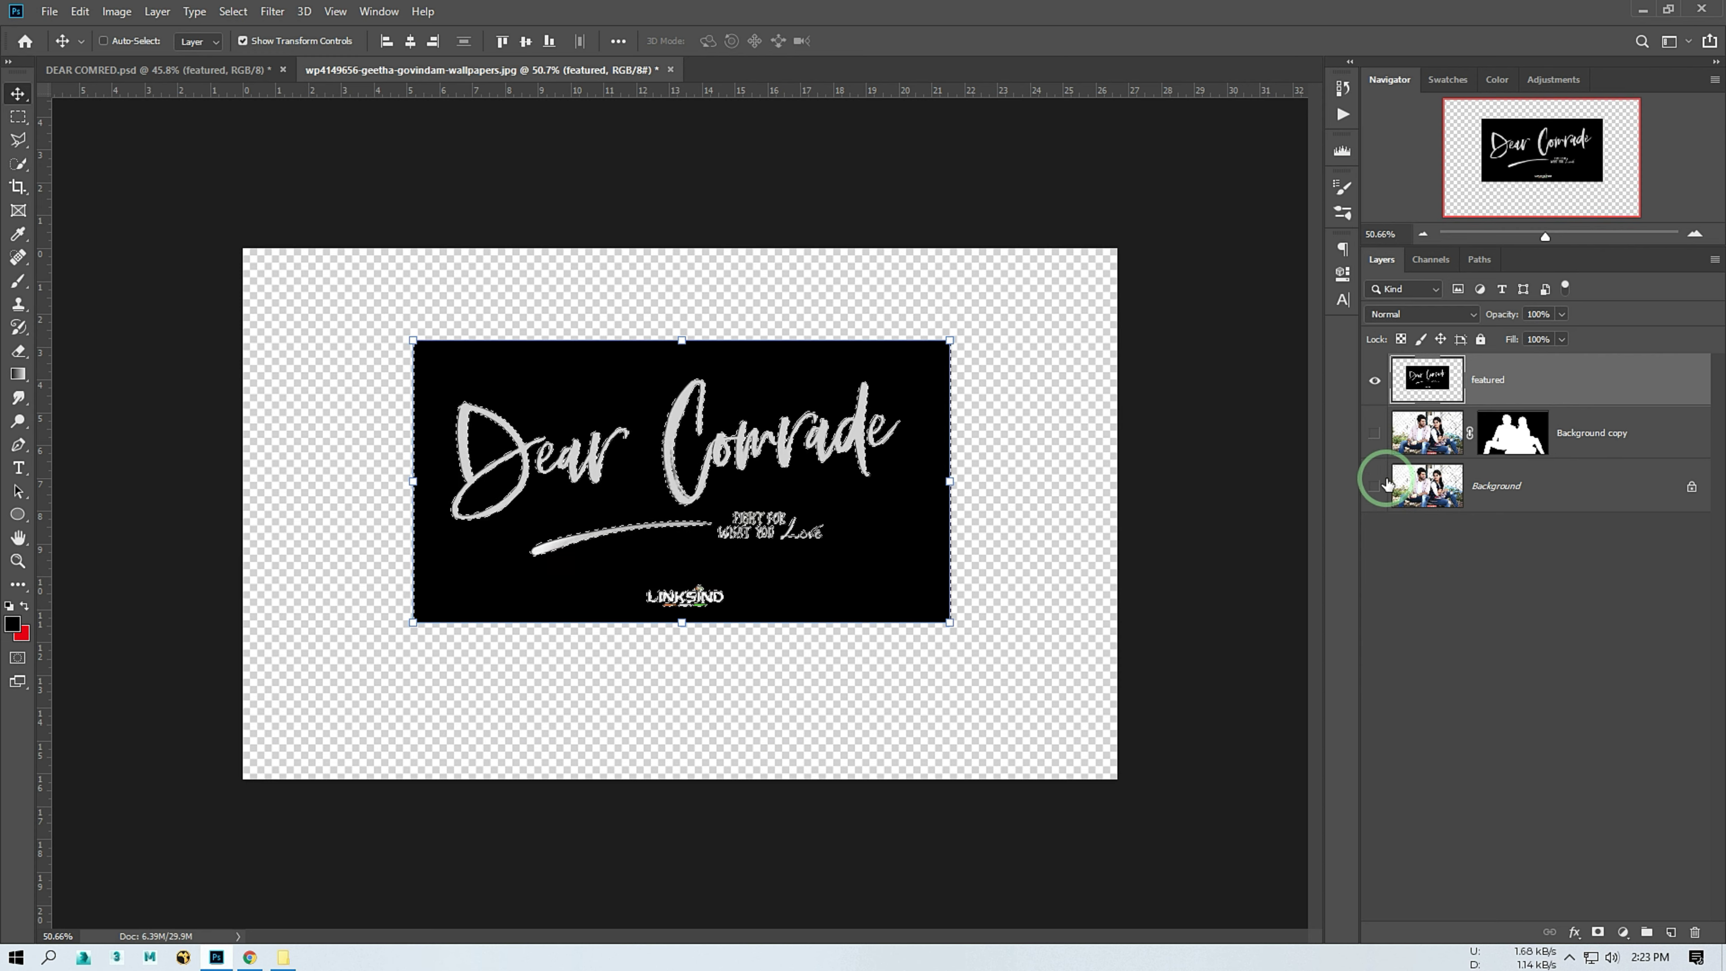
{"action": "left_click", "coordinate": [232, 11]}
{"action": "left_click", "coordinate": [286, 180]}
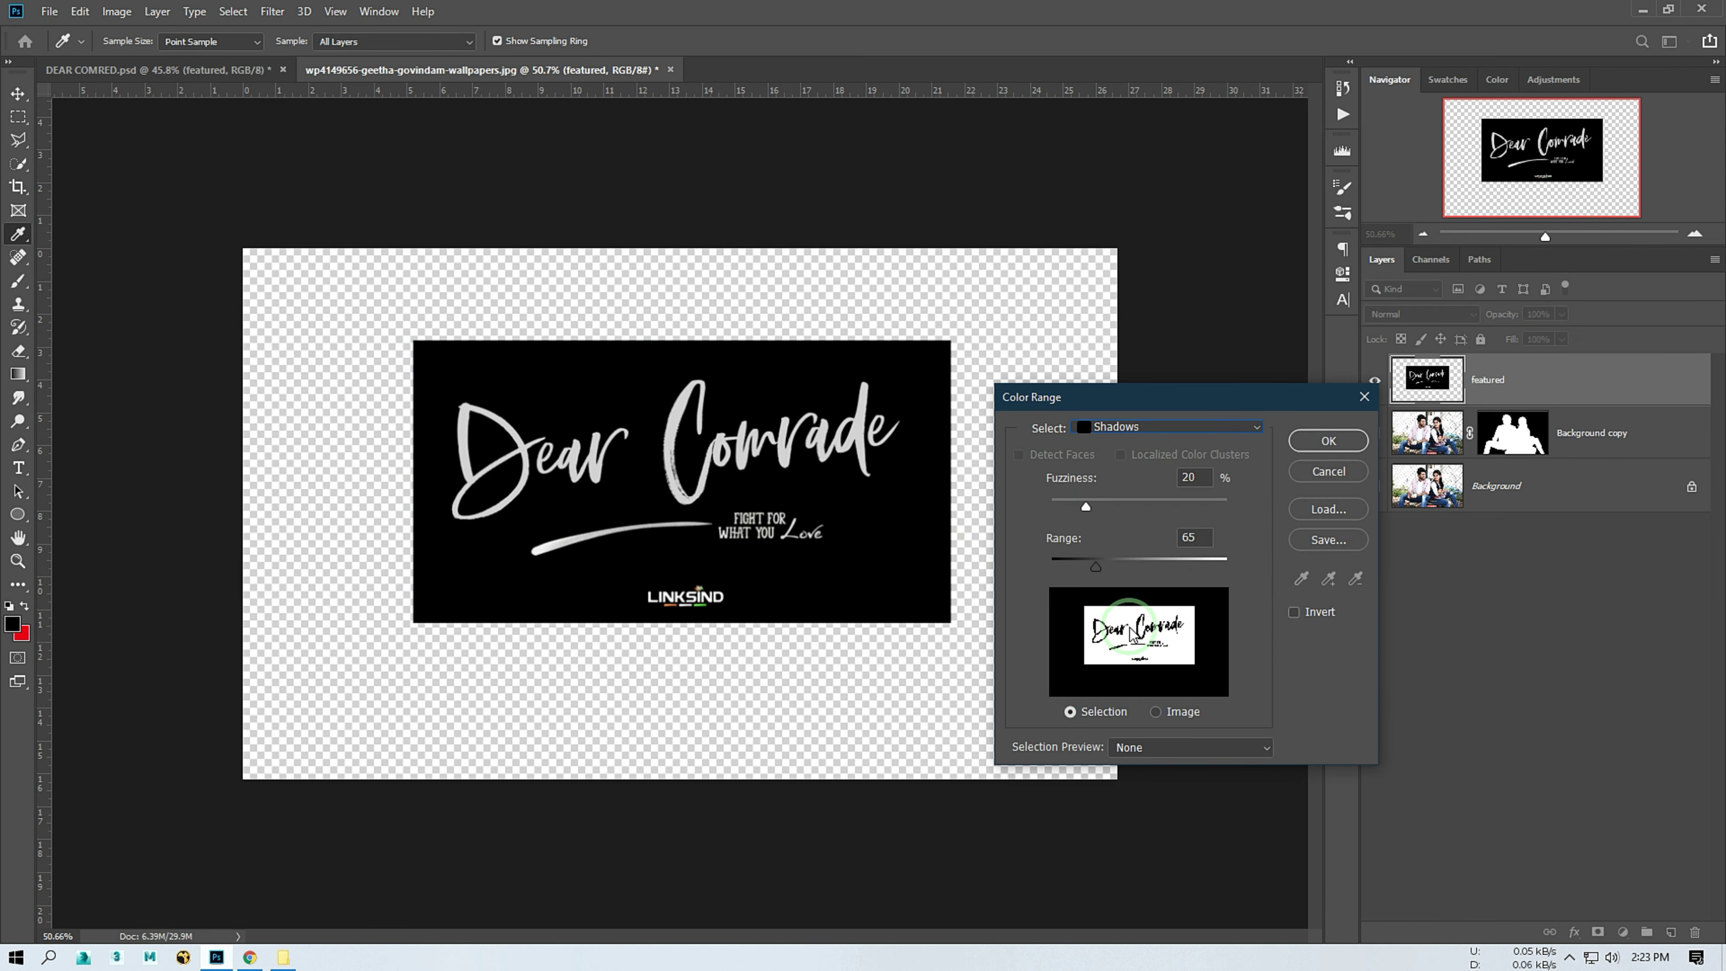
{"action": "left_click", "coordinate": [1312, 444]}
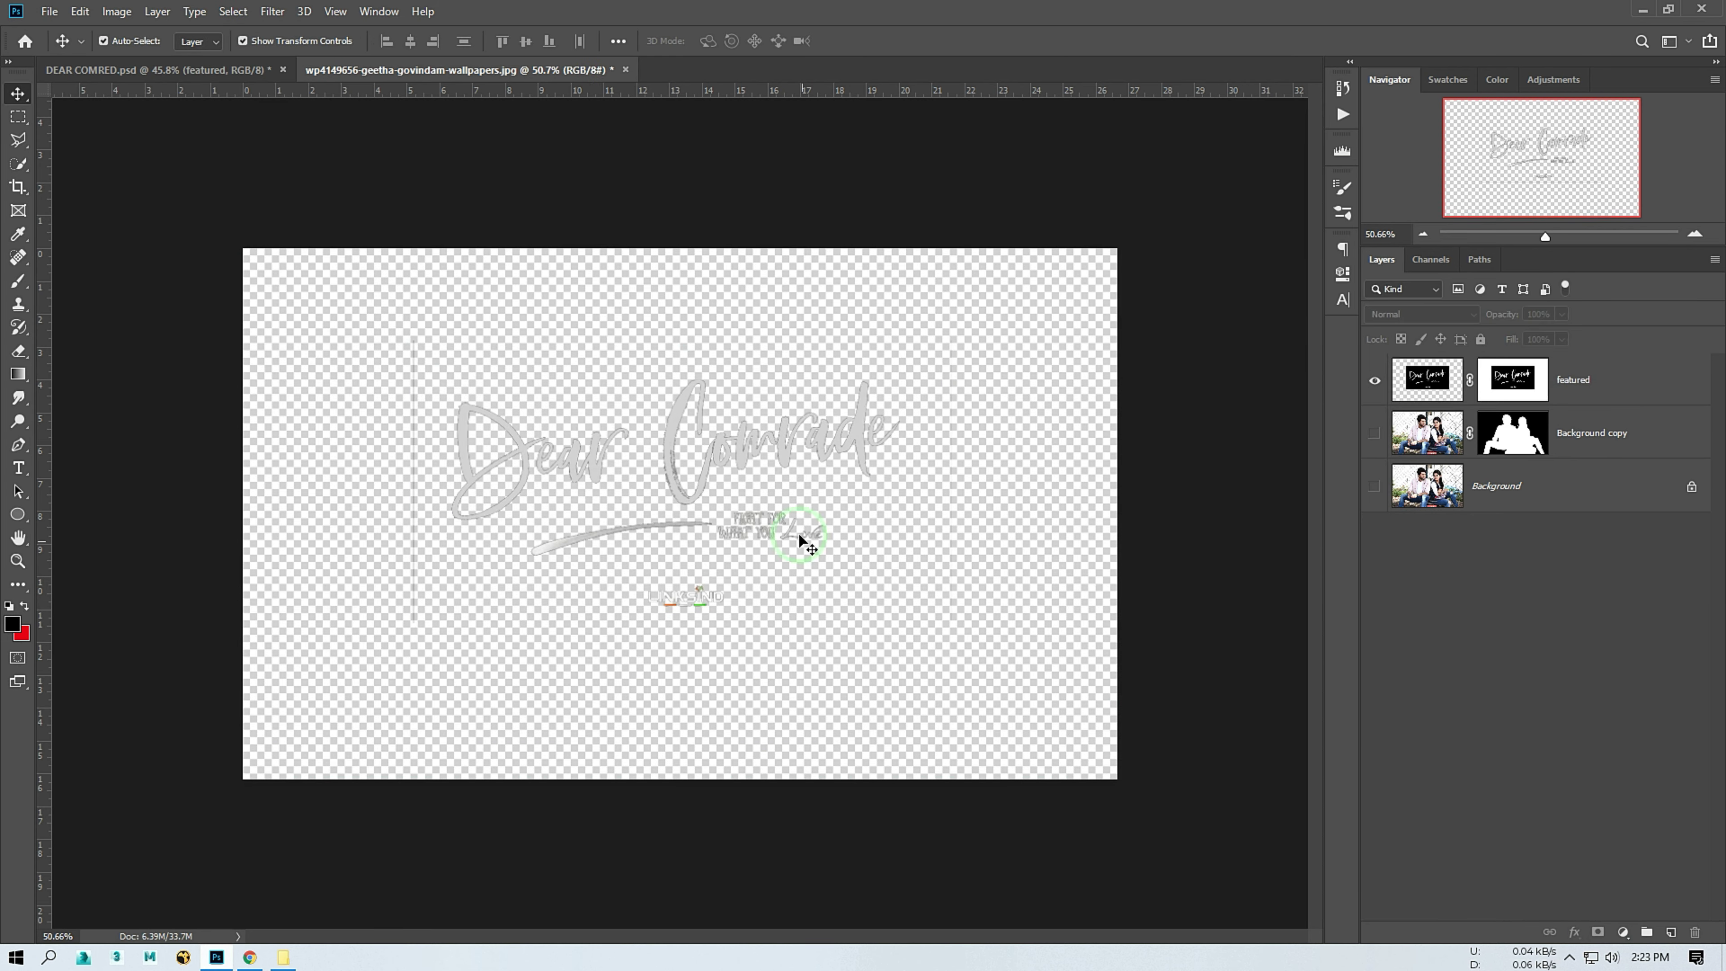
Paint the LINKSIND logo out of the featured layer's mask
{"action": "scroll", "coordinate": [693, 507], "scroll_direction": "up", "scroll_amount": 5}
{"action": "left_click", "coordinate": [728, 695]}
{"action": "key", "text": "b"}
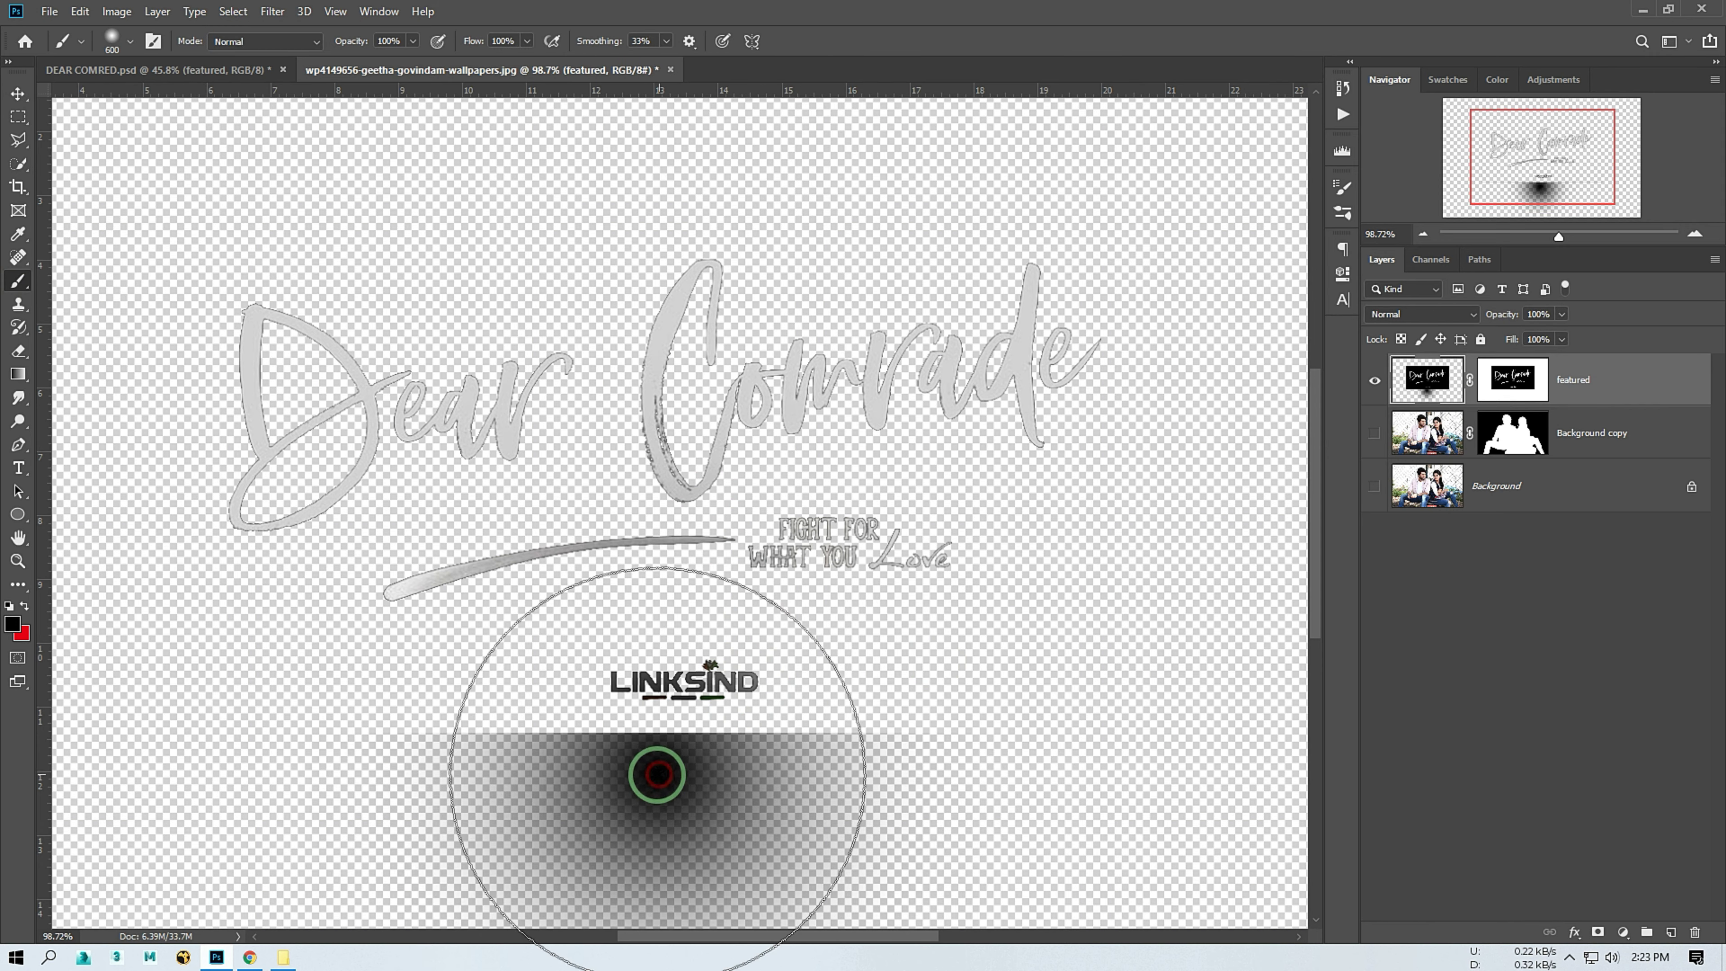
{"action": "left_click", "coordinate": [583, 678]}
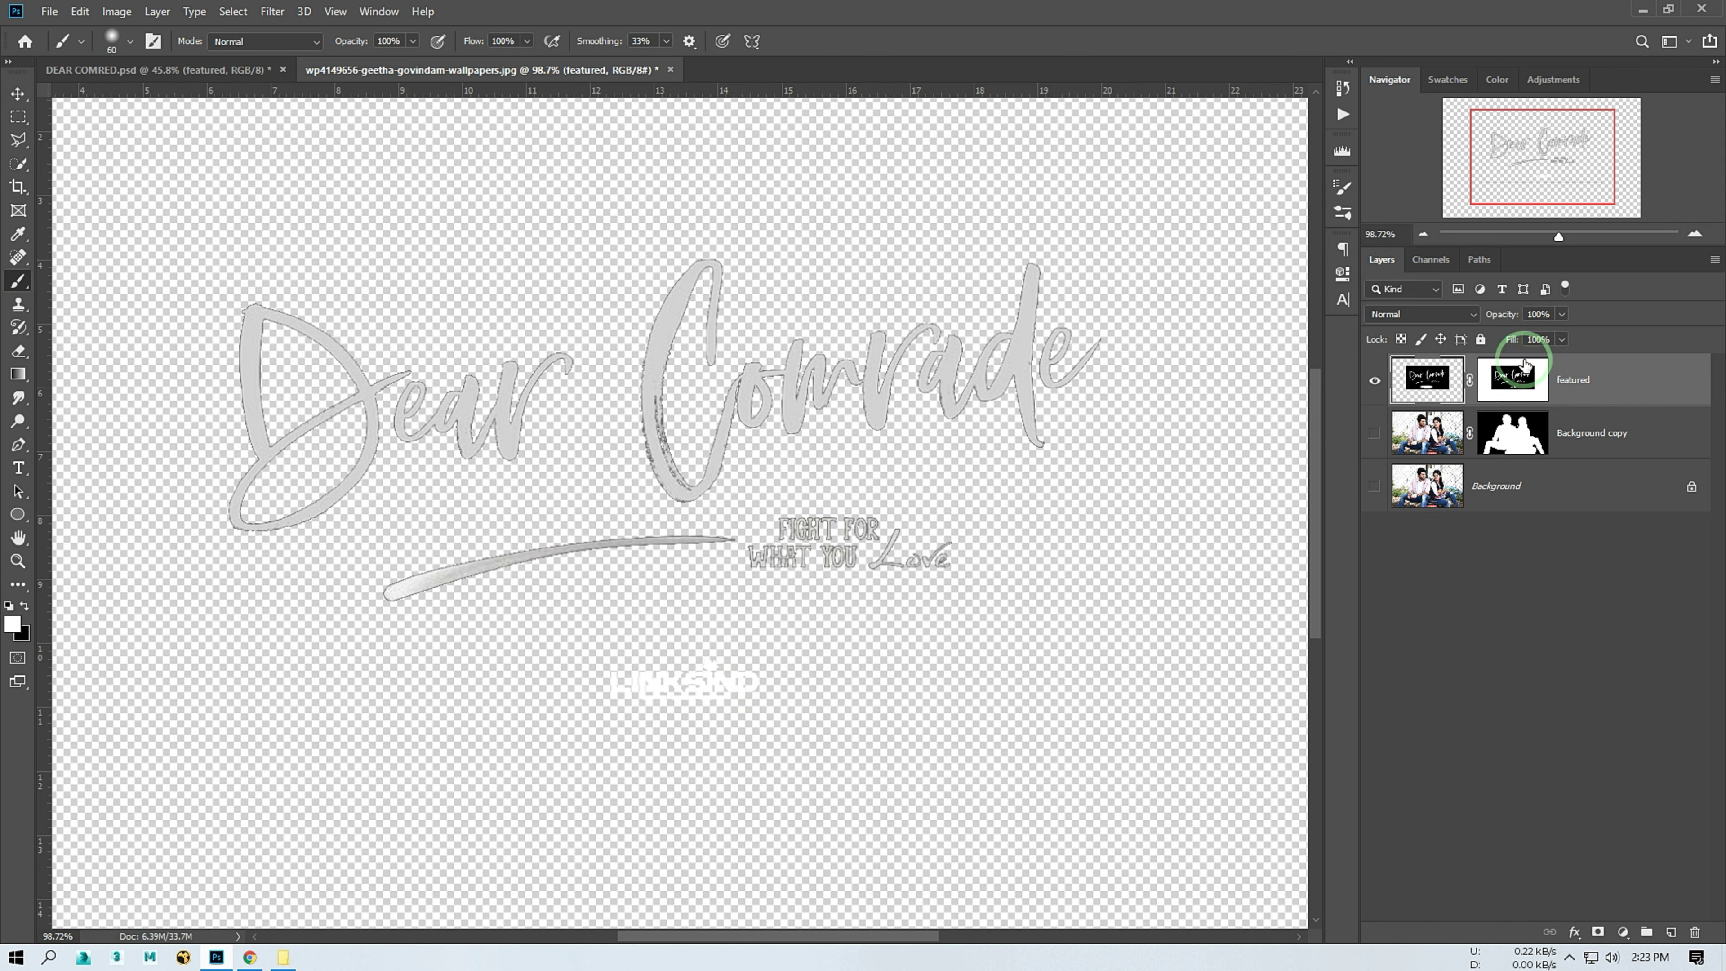
{"action": "scroll", "coordinate": [693, 463], "scroll_direction": "down", "scroll_amount": 2}
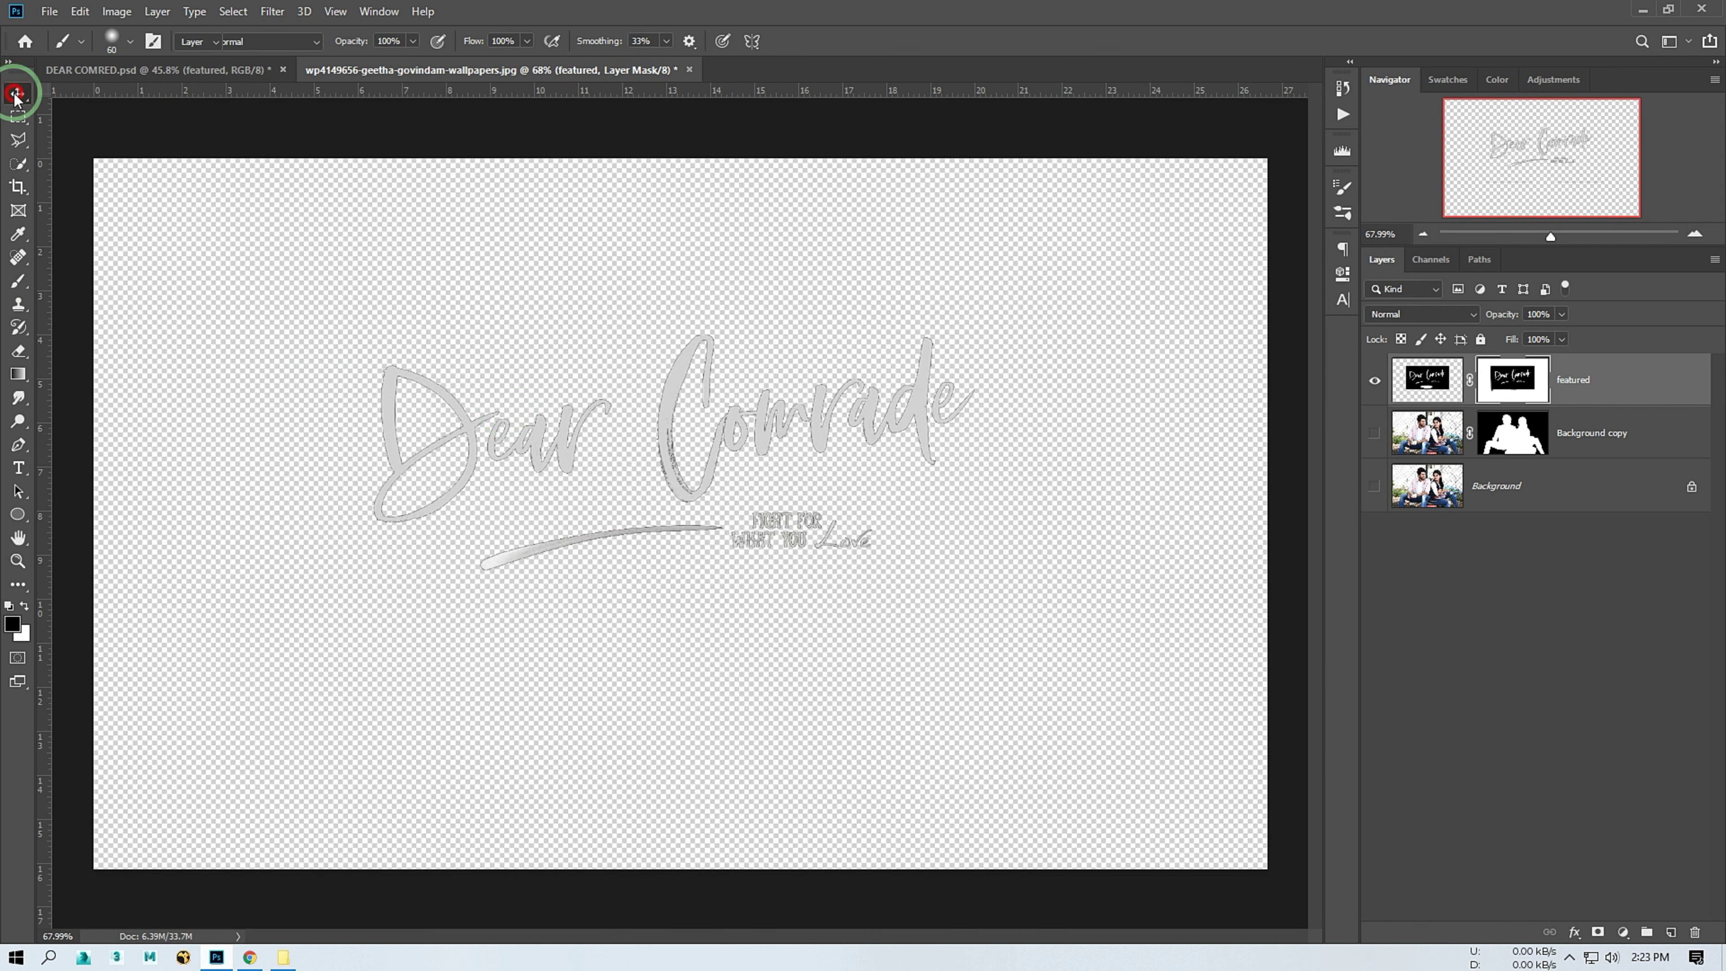
Apply the layer mask and drag the white title into the DEAR COMRED poster
{"action": "key", "text": "v"}
{"action": "right_click", "coordinate": [1526, 401]}
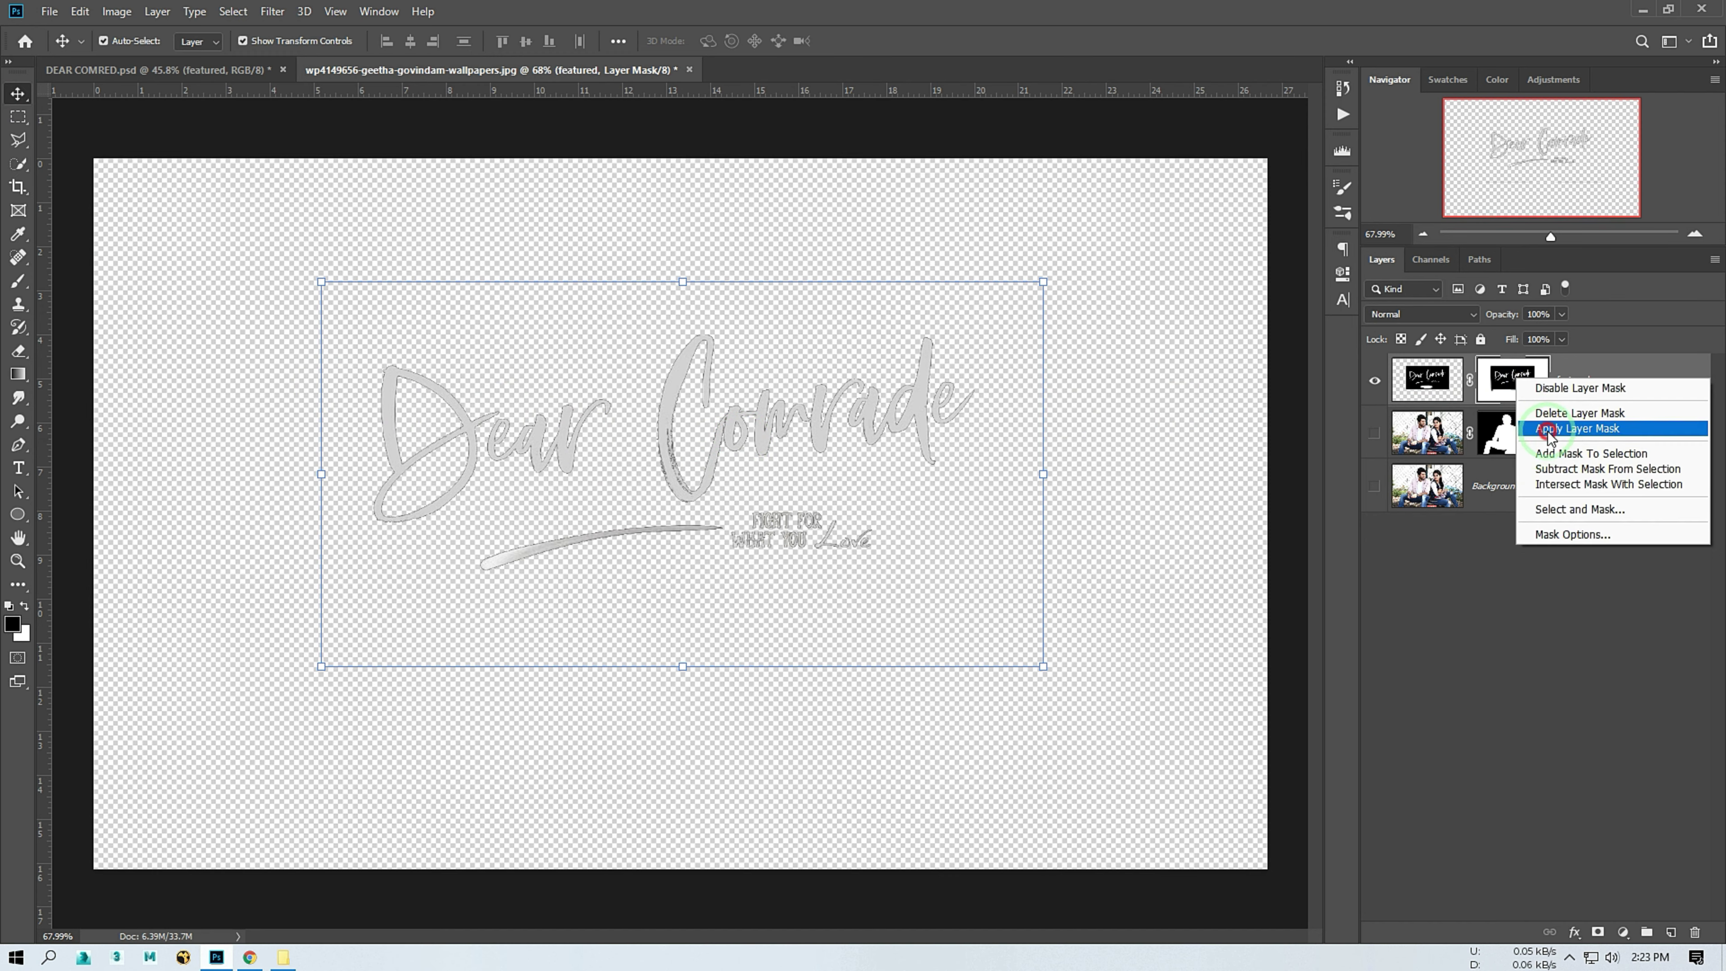
{"action": "left_click", "coordinate": [1523, 428]}
{"action": "left_click", "coordinate": [1427, 380], "text": "ctrl"}
{"action": "left_click", "coordinate": [29, 603]}
{"action": "left_click_drag", "start_coordinate": [680, 435], "coordinate": [773, 488]}
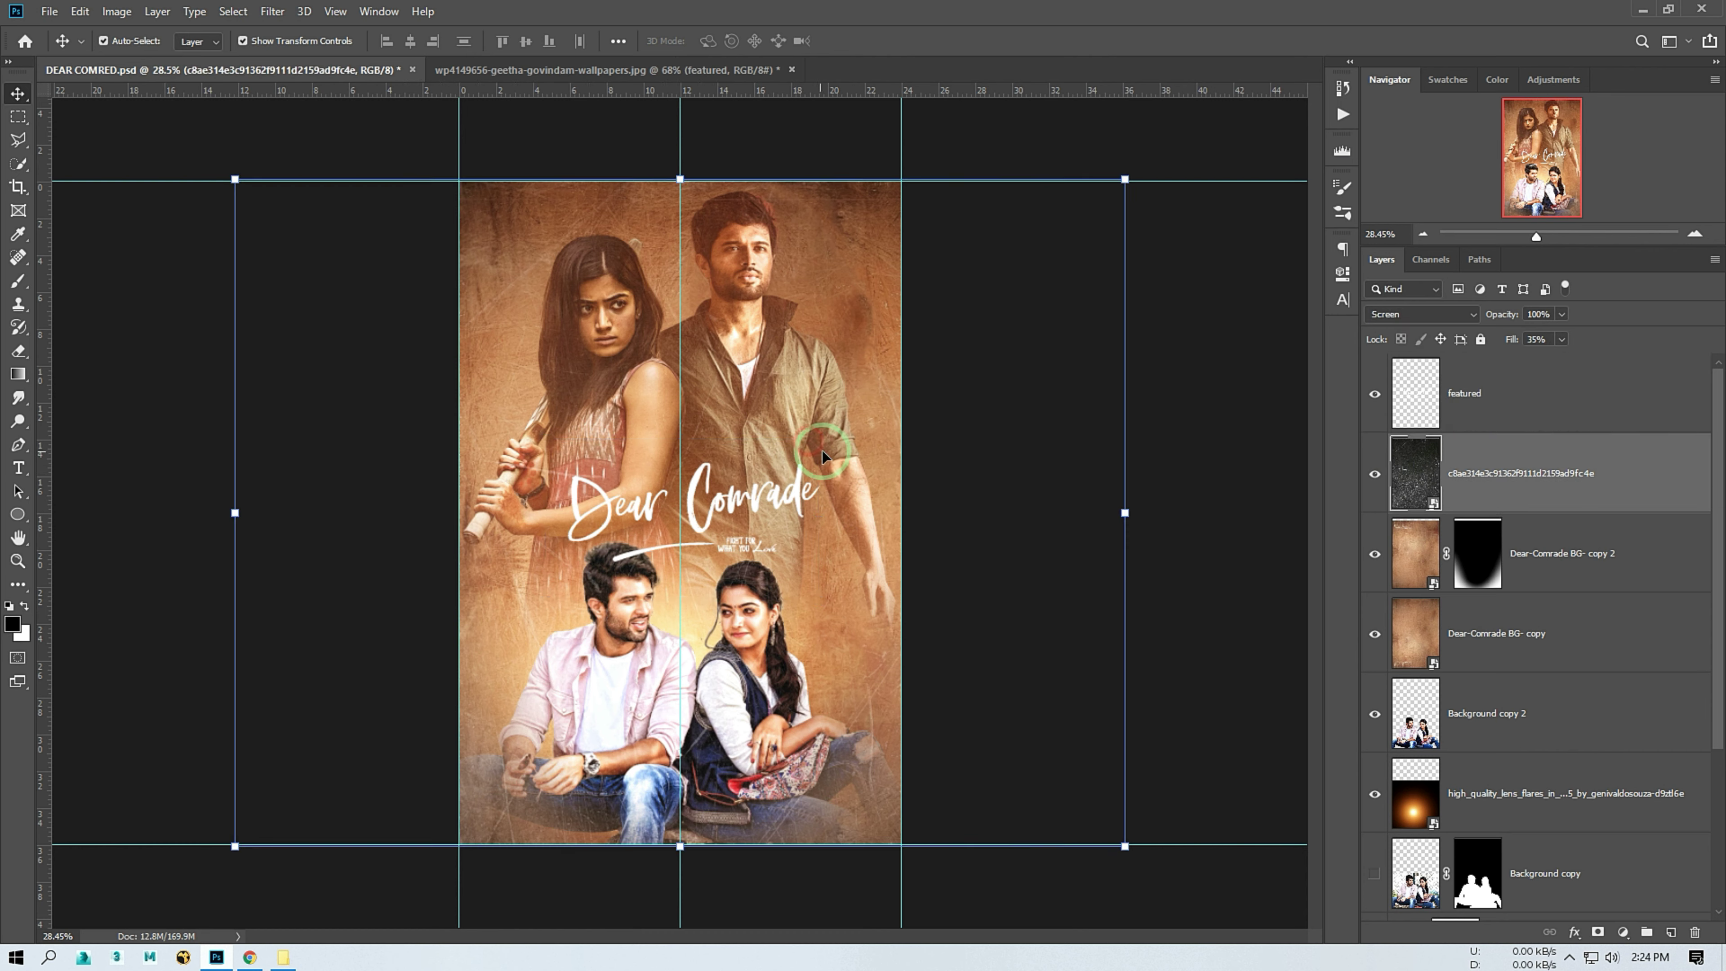
Reposition the Dear Comrade title on the poster with Free Transform
{"action": "left_click", "coordinate": [773, 488]}
{"action": "key", "text": "ctrl+t"}
{"action": "mouse_move", "coordinate": [773, 487]}
{"action": "left_mouse_down"}
{"action": "mouse_move", "coordinate": [782, 542]}
{"action": "mouse_move", "coordinate": [760, 545]}
{"action": "left_mouse_up"}
{"action": "left_click", "coordinate": [862, 40]}
{"action": "left_click", "coordinate": [1604, 416], "text": "ctrl"}
Stack the featured title layer just above Group 1
{"action": "scroll", "coordinate": [1564, 544], "scroll_direction": "down", "scroll_amount": 3}
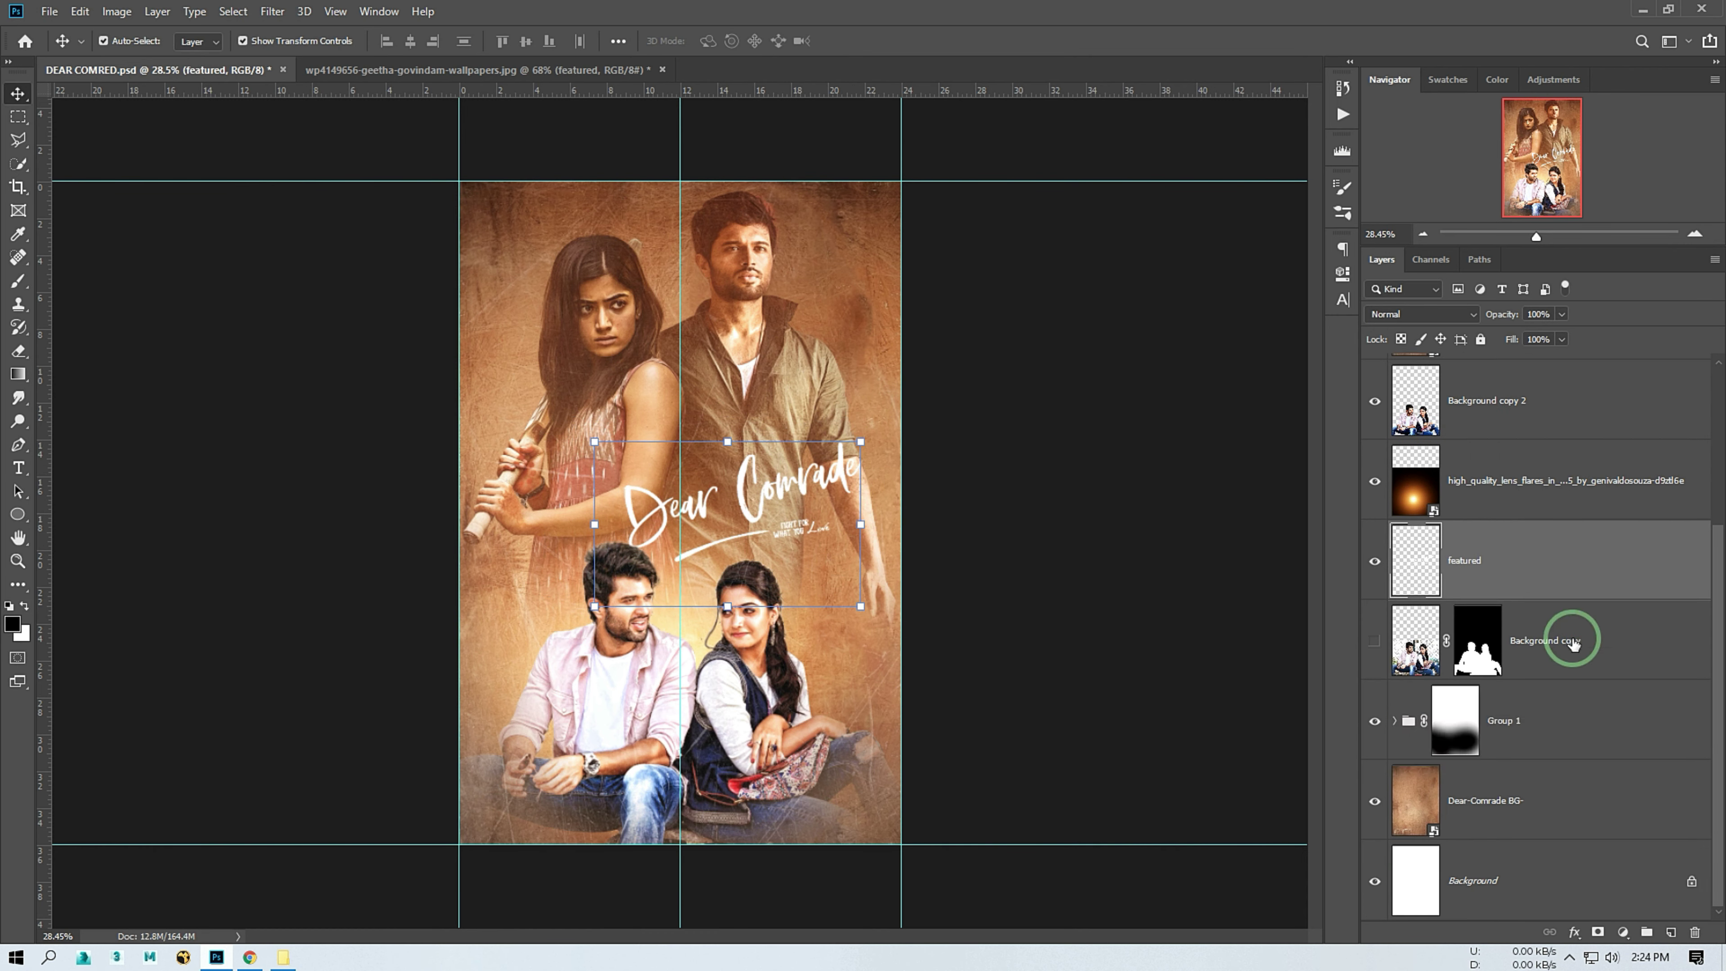
{"action": "left_click", "coordinate": [1542, 731]}
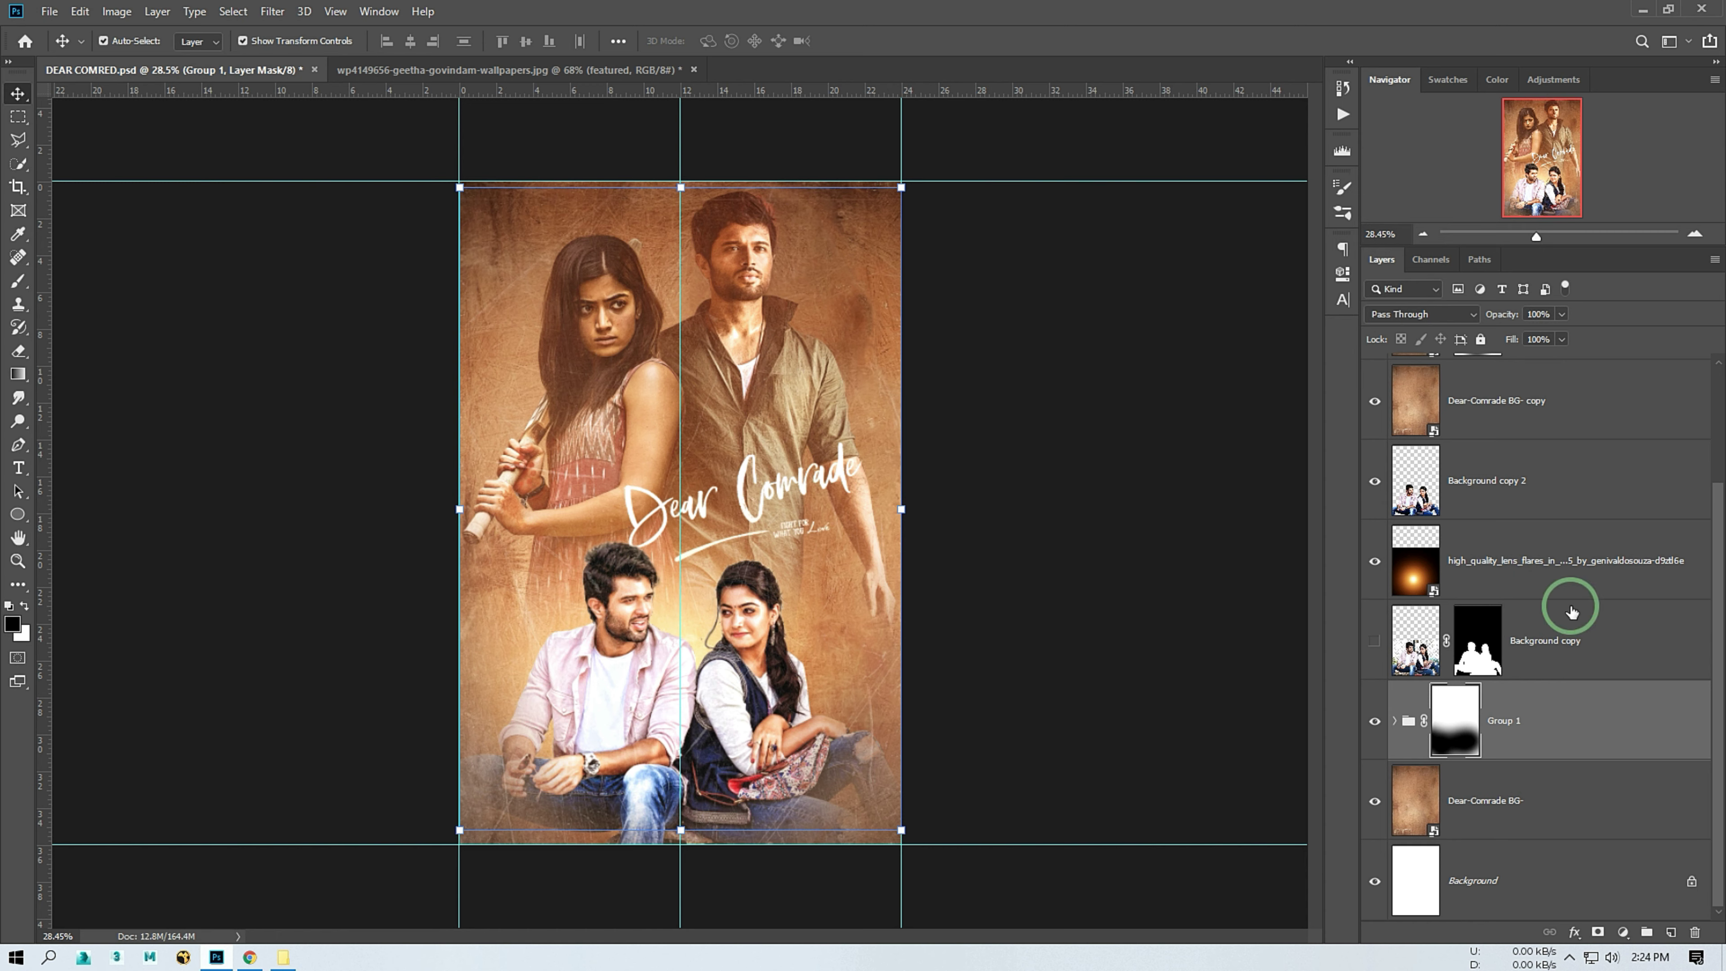
{"action": "left_click_drag", "start_coordinate": [1530, 797], "coordinate": [1531, 687]}
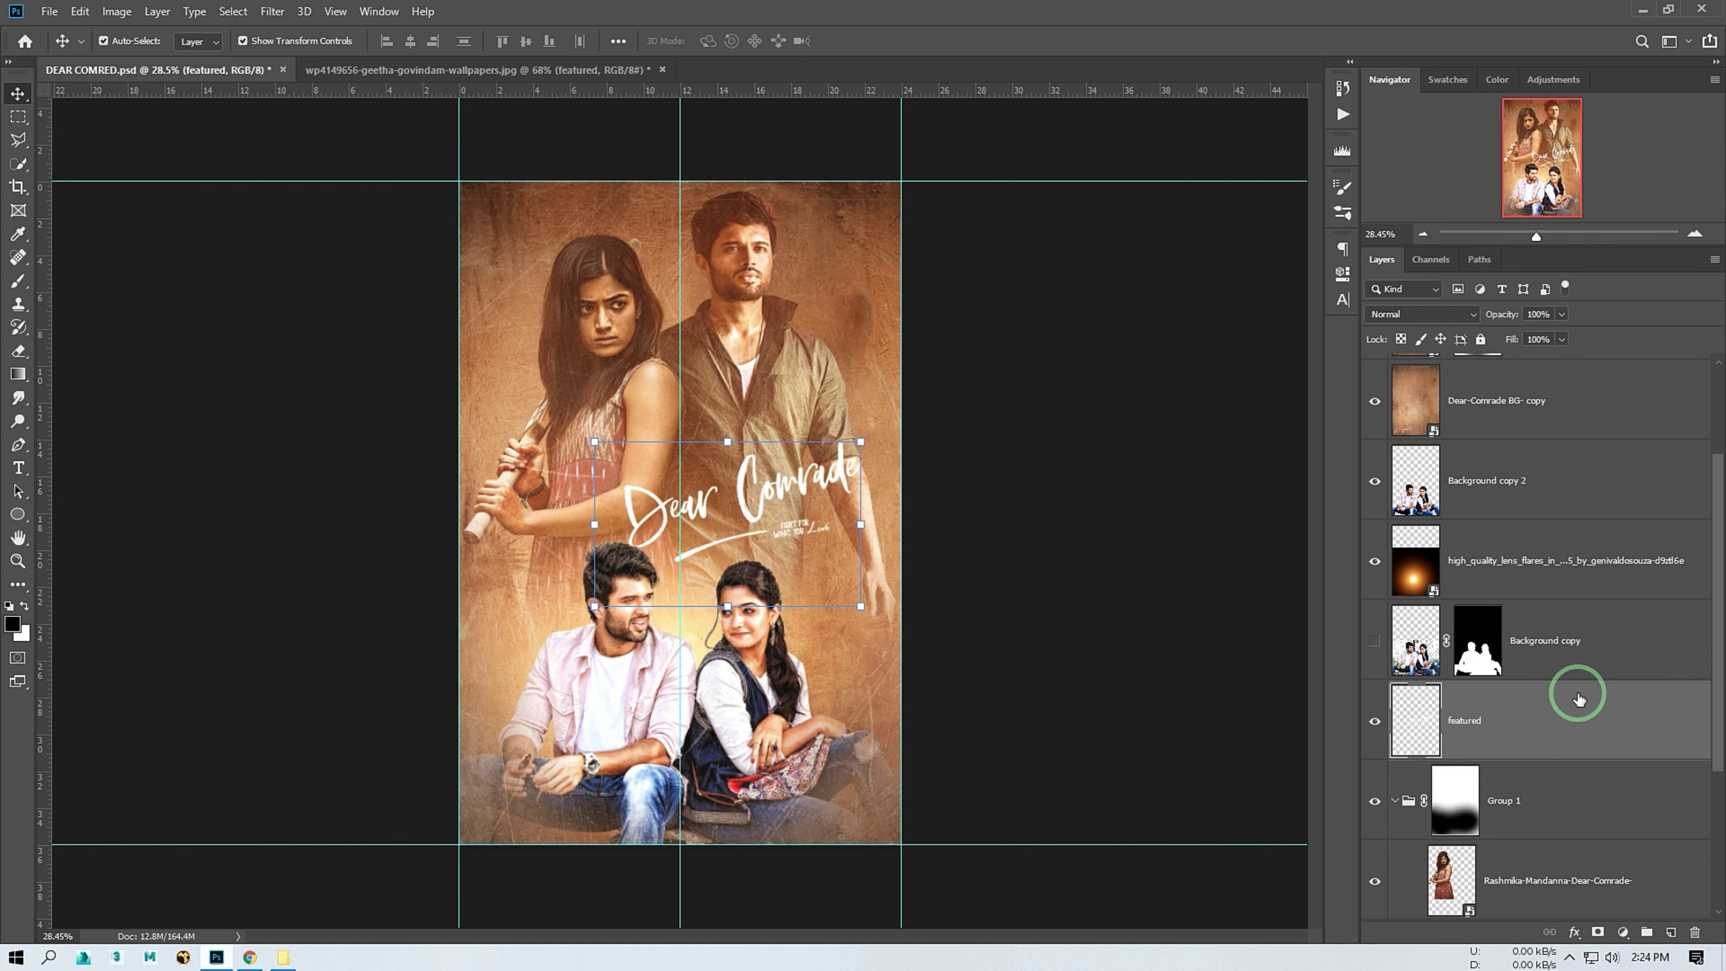
{"action": "left_click", "coordinate": [1496, 721]}
{"action": "left_click", "coordinate": [1033, 532]}
{"action": "scroll", "coordinate": [753, 485], "scroll_direction": "up", "scroll_amount": 3}
Enable a drop shadow on the title, with size 0 and opacity 57%
{"action": "double_click", "coordinate": [1597, 715]}
{"action": "left_click", "coordinate": [1041, 620]}
{"action": "left_click_drag", "start_coordinate": [1333, 471], "coordinate": [1323, 486]}
{"action": "left_click_drag", "start_coordinate": [1396, 382], "coordinate": [1380, 378]}
{"action": "left_click_drag", "start_coordinate": [1338, 431], "coordinate": [1339, 447]}
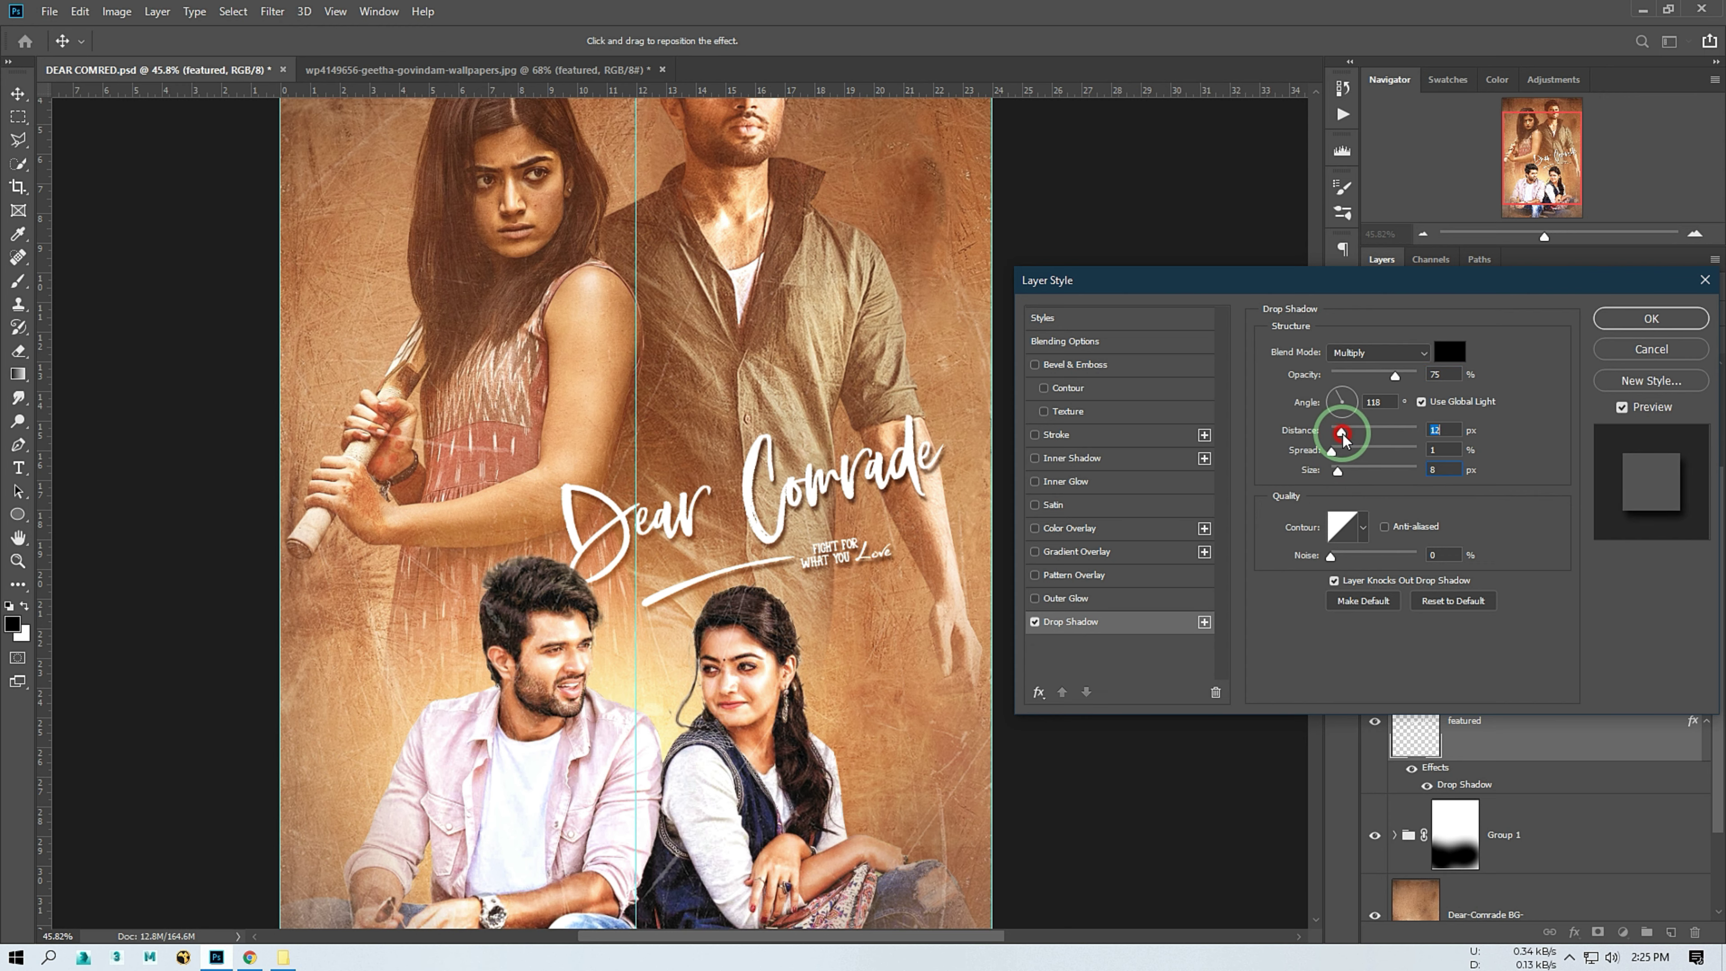
Apply the drop shadow at 75% opacity, 12 px distance, 1% spread and 8 px size
{"action": "left_click", "coordinate": [1604, 318]}
{"action": "scroll", "coordinate": [996, 605], "scroll_direction": "down", "scroll_amount": 2}
{"action": "scroll", "coordinate": [996, 605], "scroll_direction": "down", "scroll_amount": 1}
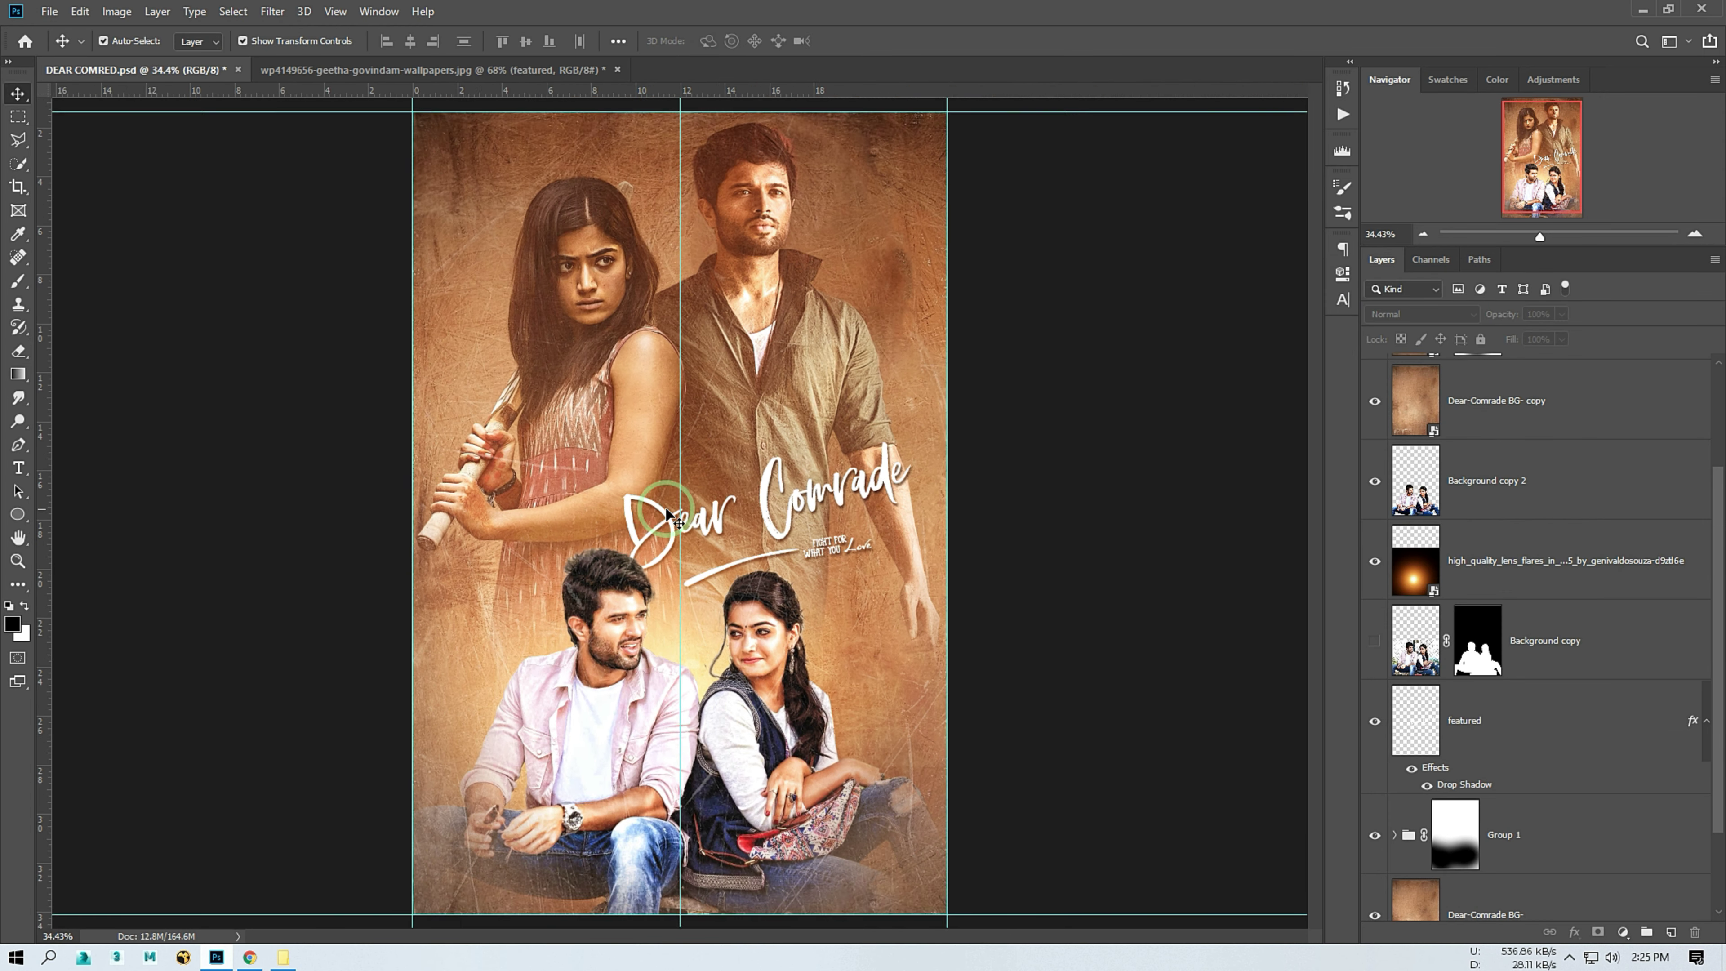
{"action": "scroll", "coordinate": [1133, 607], "scroll_direction": "down", "scroll_amount": 1}
{"action": "scroll", "coordinate": [1502, 617], "scroll_direction": "up", "scroll_amount": 2}
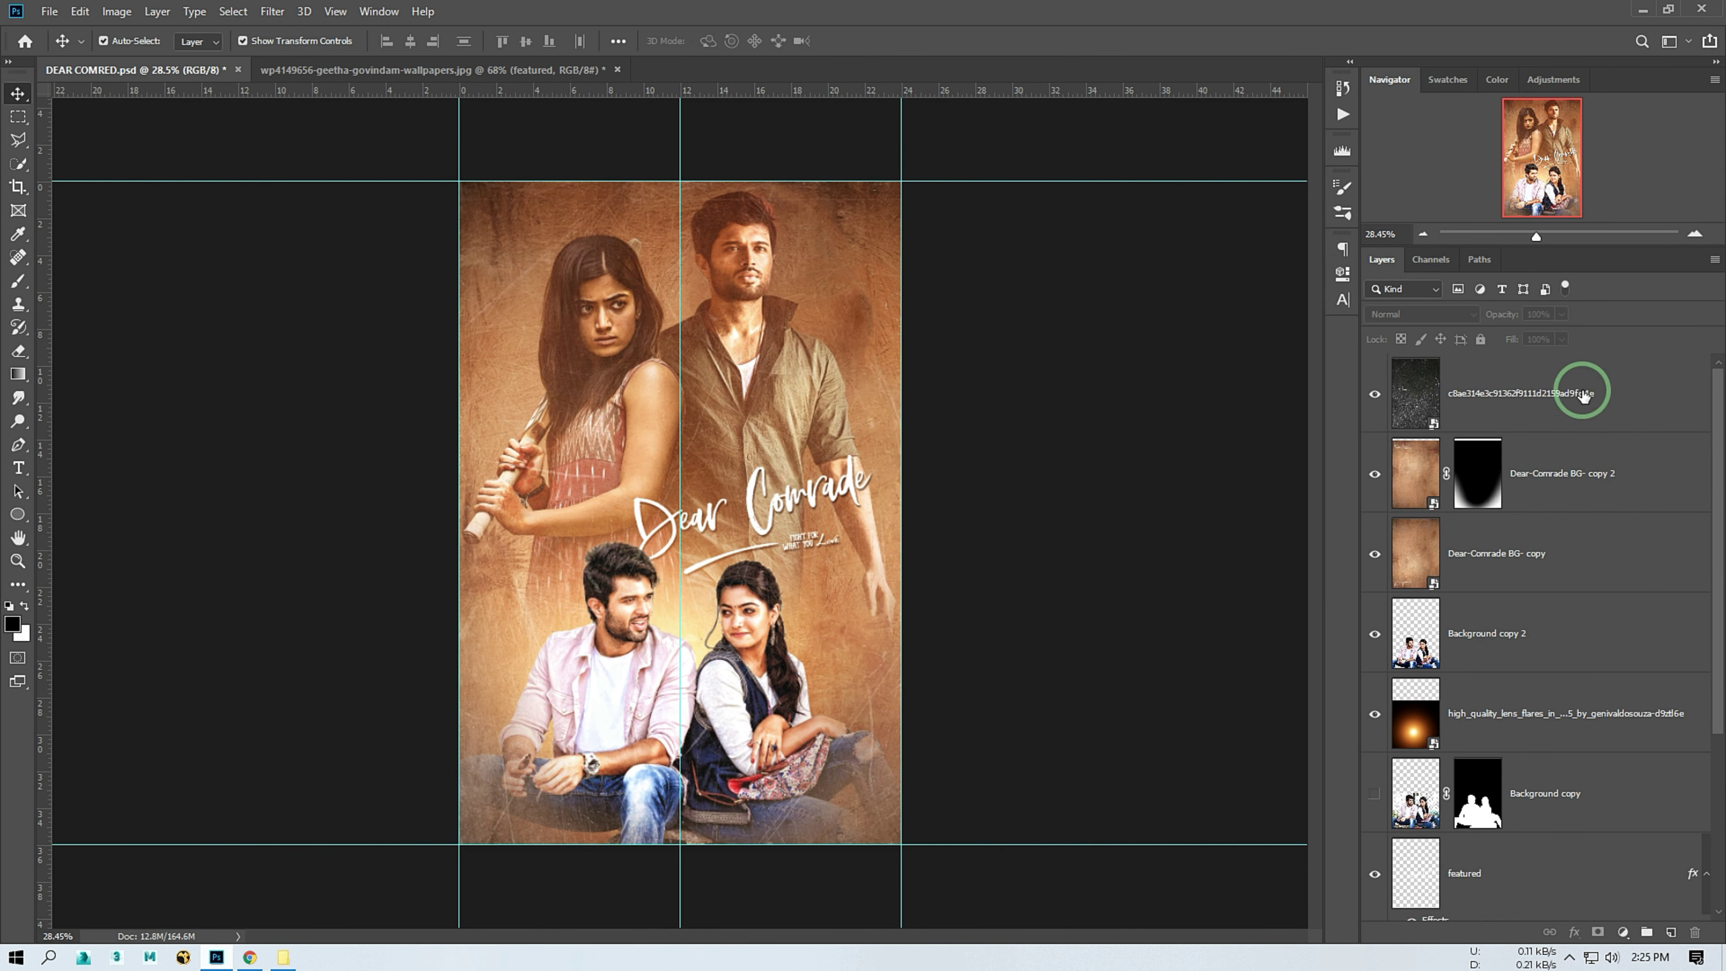
Add a Gradient Fill layer with an orange stop sampled from the poster at 80% scale
{"action": "left_click", "coordinate": [1584, 392]}
{"action": "left_click", "coordinate": [1623, 932]}
{"action": "left_click", "coordinate": [1624, 636]}
{"action": "left_click", "coordinate": [1440, 232]}
{"action": "double_click", "coordinate": [1109, 483]}
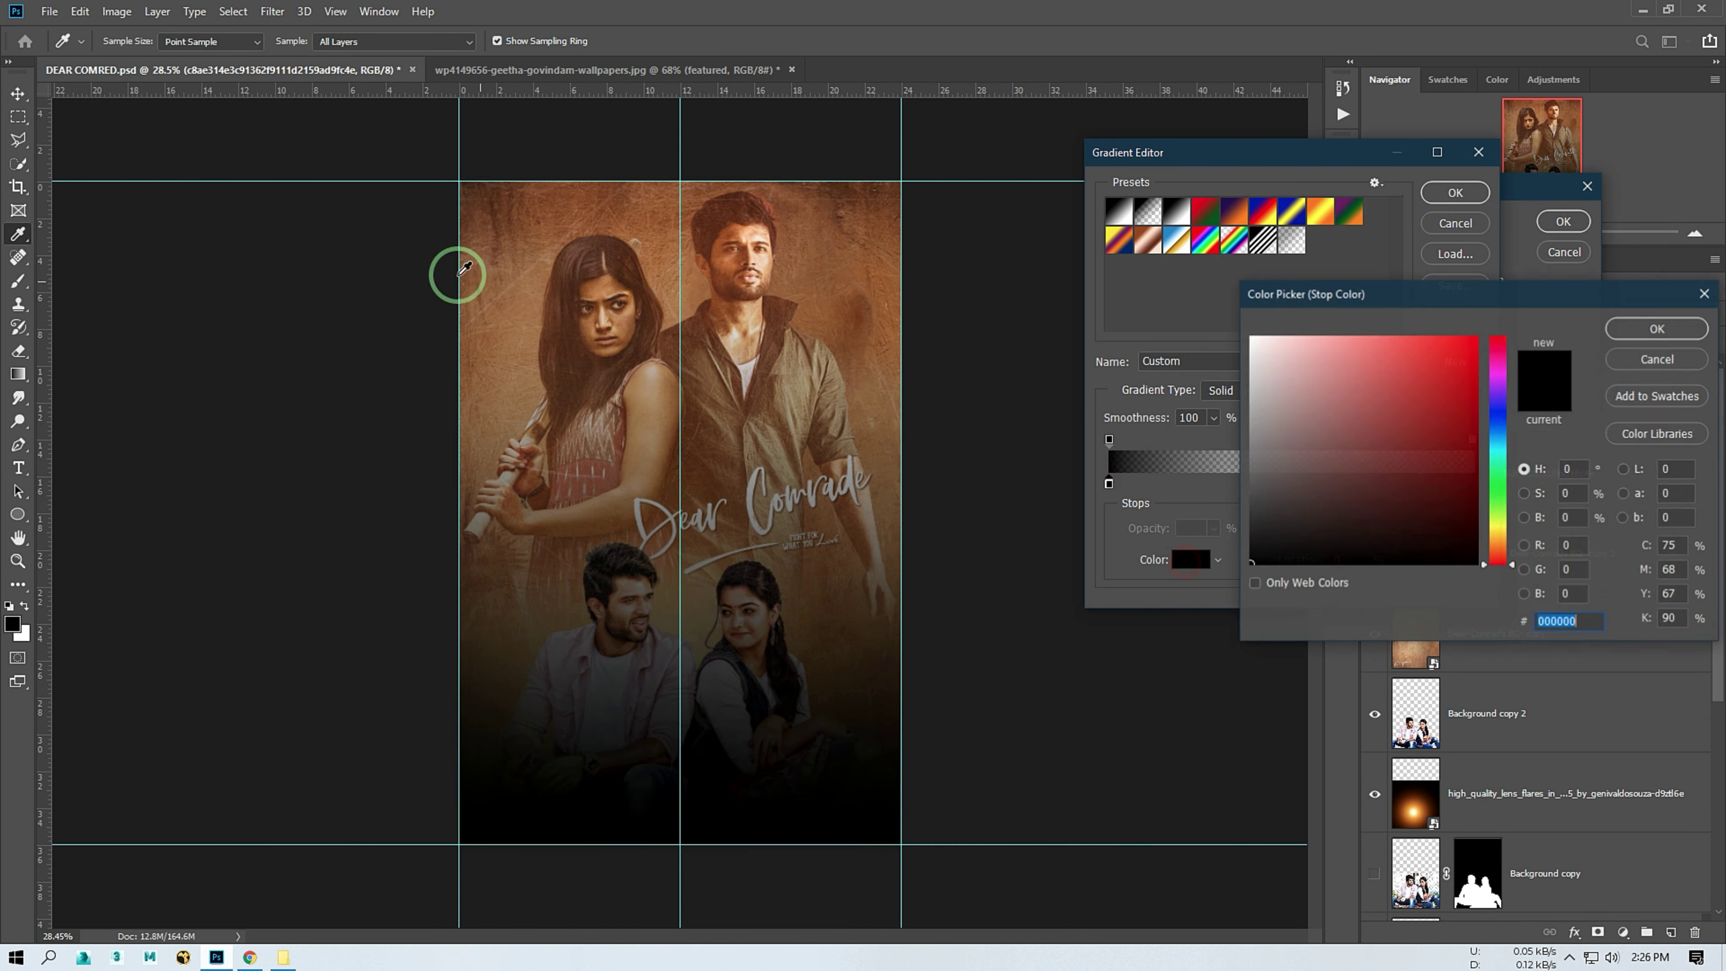
{"action": "left_click", "coordinate": [523, 313]}
{"action": "left_click", "coordinate": [1657, 329]}
{"action": "left_click", "coordinate": [1455, 192]}
{"action": "type", "text": "80"}
{"action": "left_click_drag", "start_coordinate": [822, 694], "coordinate": [805, 763]}
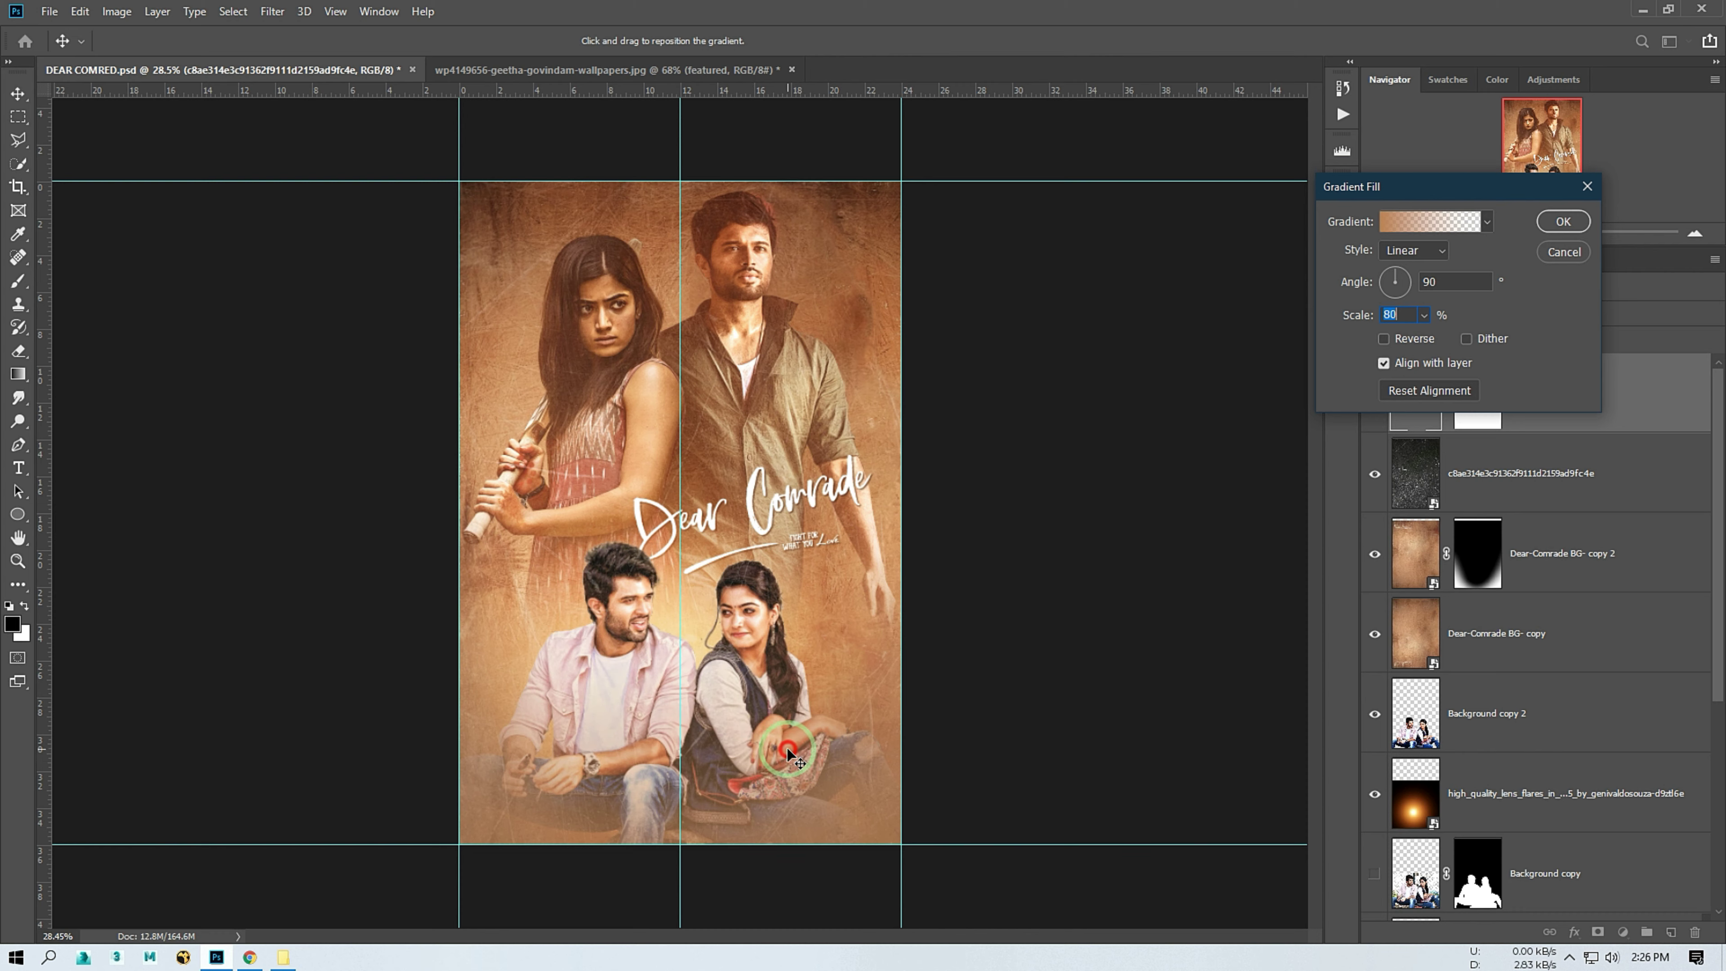
{"action": "key", "text": "Return"}
Move Gradient Fill 1 below Dear-Comrade BG- copy 2 and save the poster
{"action": "left_click_drag", "start_coordinate": [1581, 385], "coordinate": [1584, 510]}
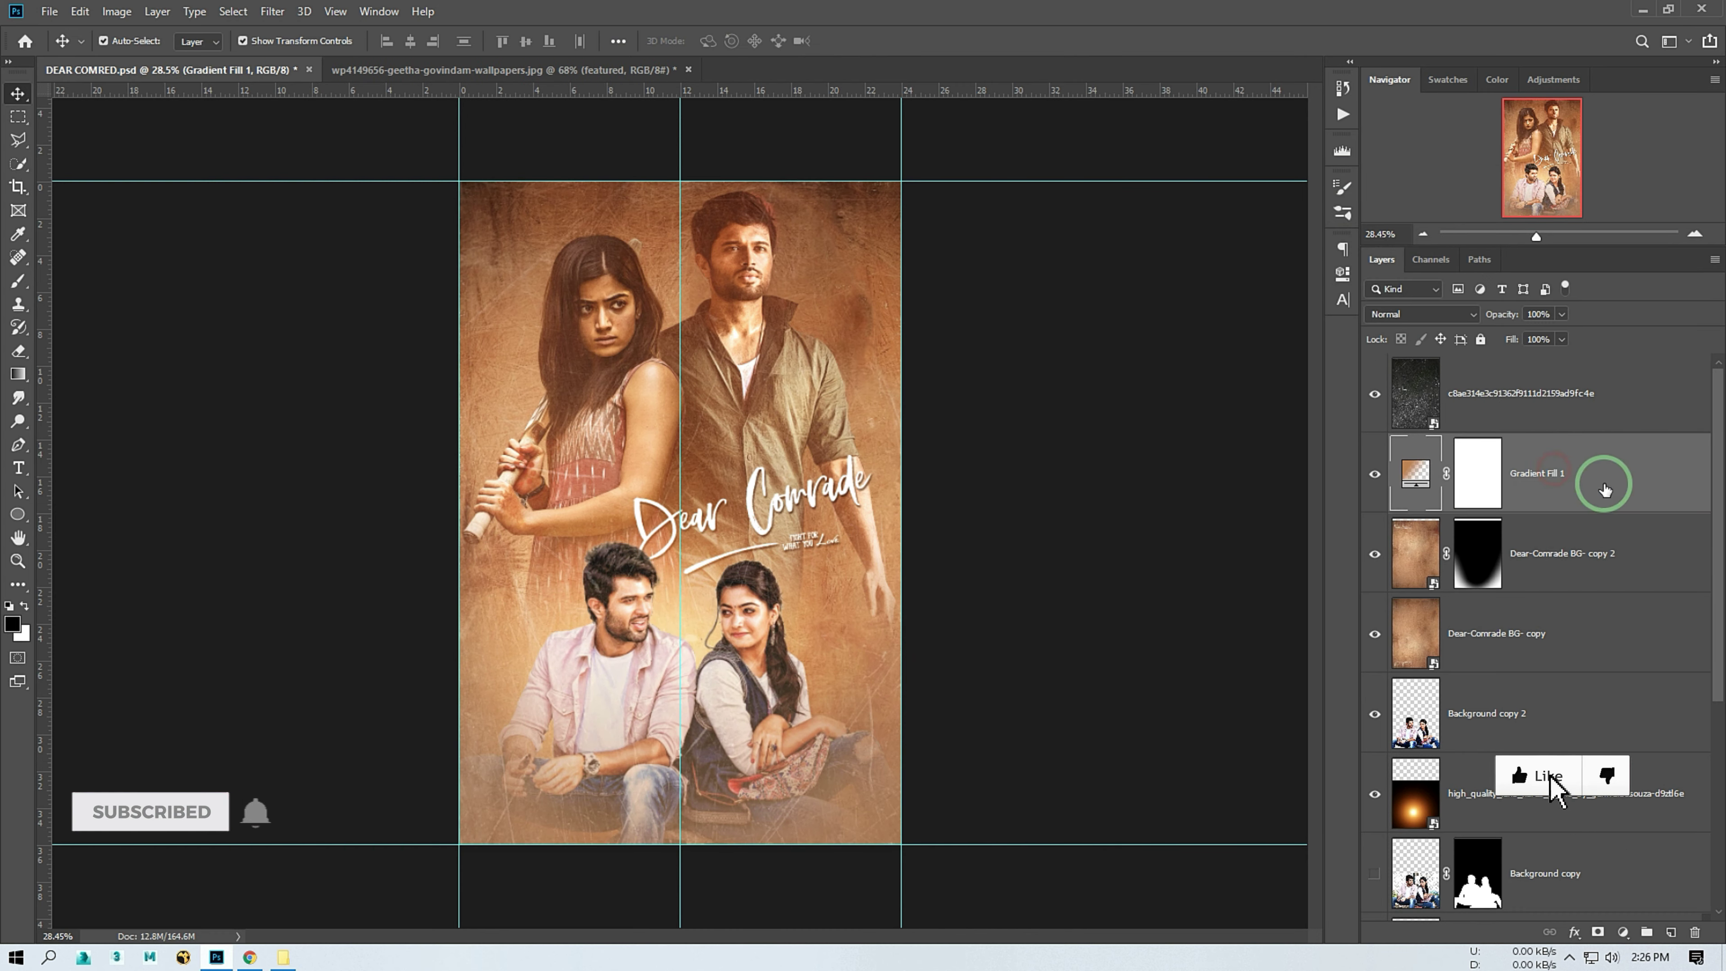
{"action": "scroll", "coordinate": [1149, 624], "scroll_direction": "up", "scroll_amount": 3}
{"action": "scroll", "coordinate": [1149, 625], "scroll_direction": "down", "scroll_amount": 3}
{"action": "key", "text": "ctrl+s"}
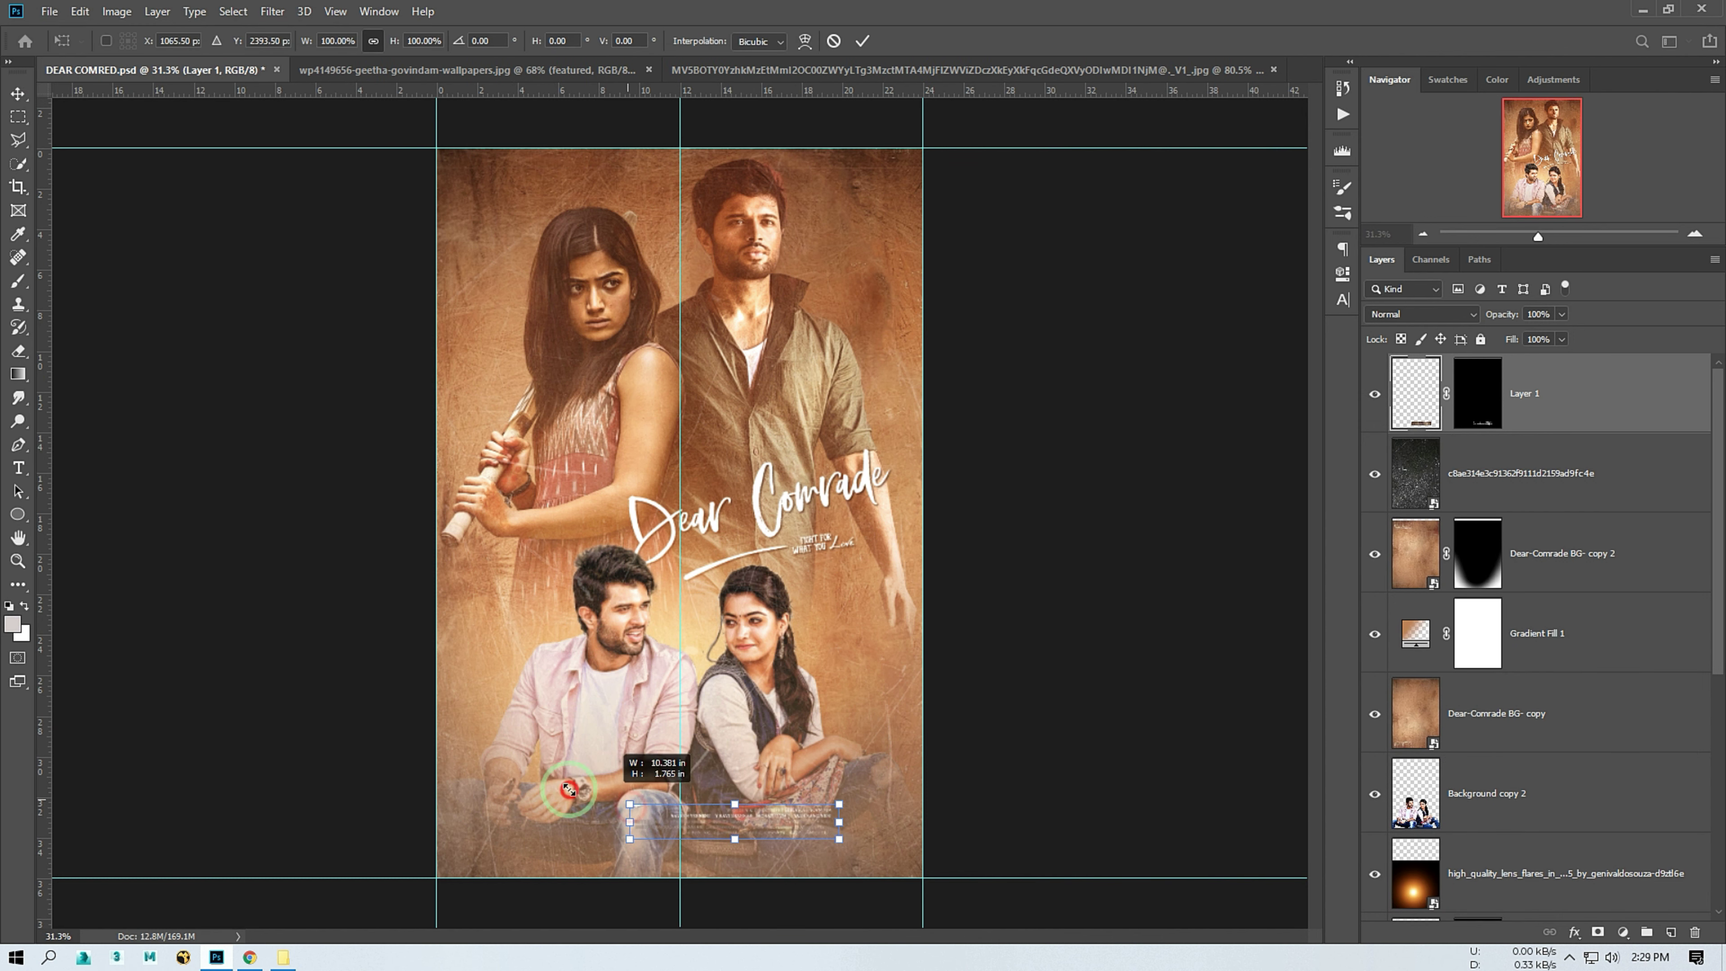
Resize the credits block across the poster bottom and commit the transform
{"action": "left_click_drag", "start_coordinate": [840, 839], "coordinate": [922, 877]}
{"action": "left_click_drag", "start_coordinate": [547, 817], "coordinate": [456, 815]}
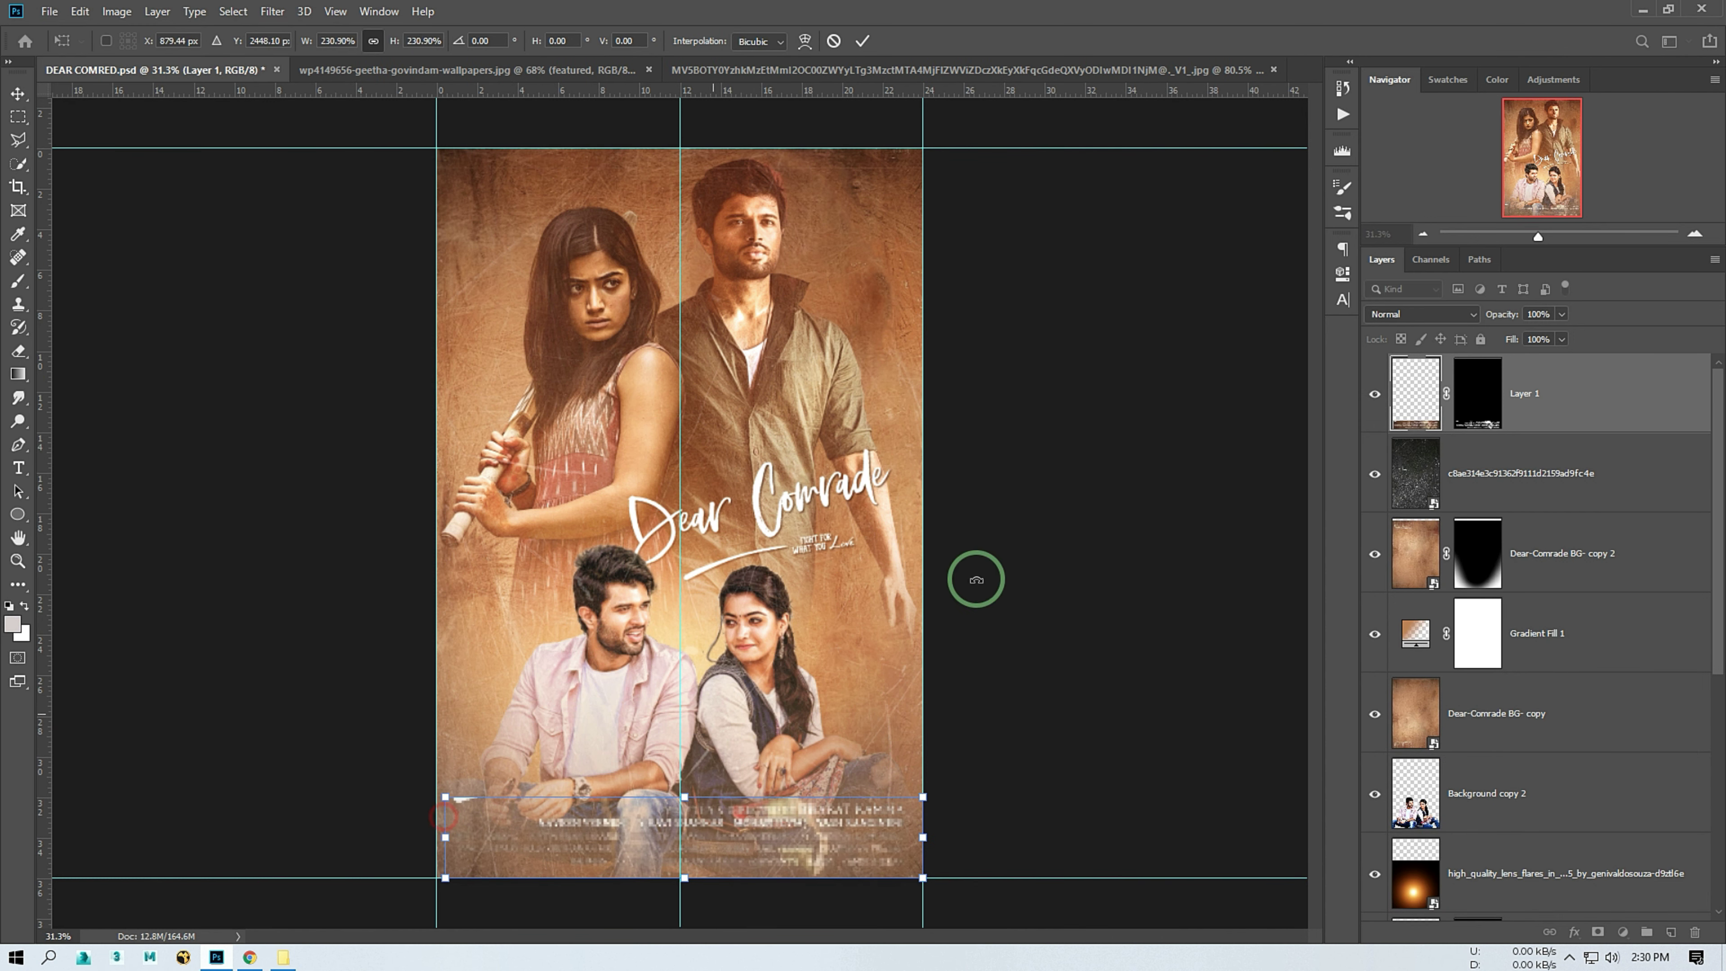
{"action": "key", "text": "Return"}
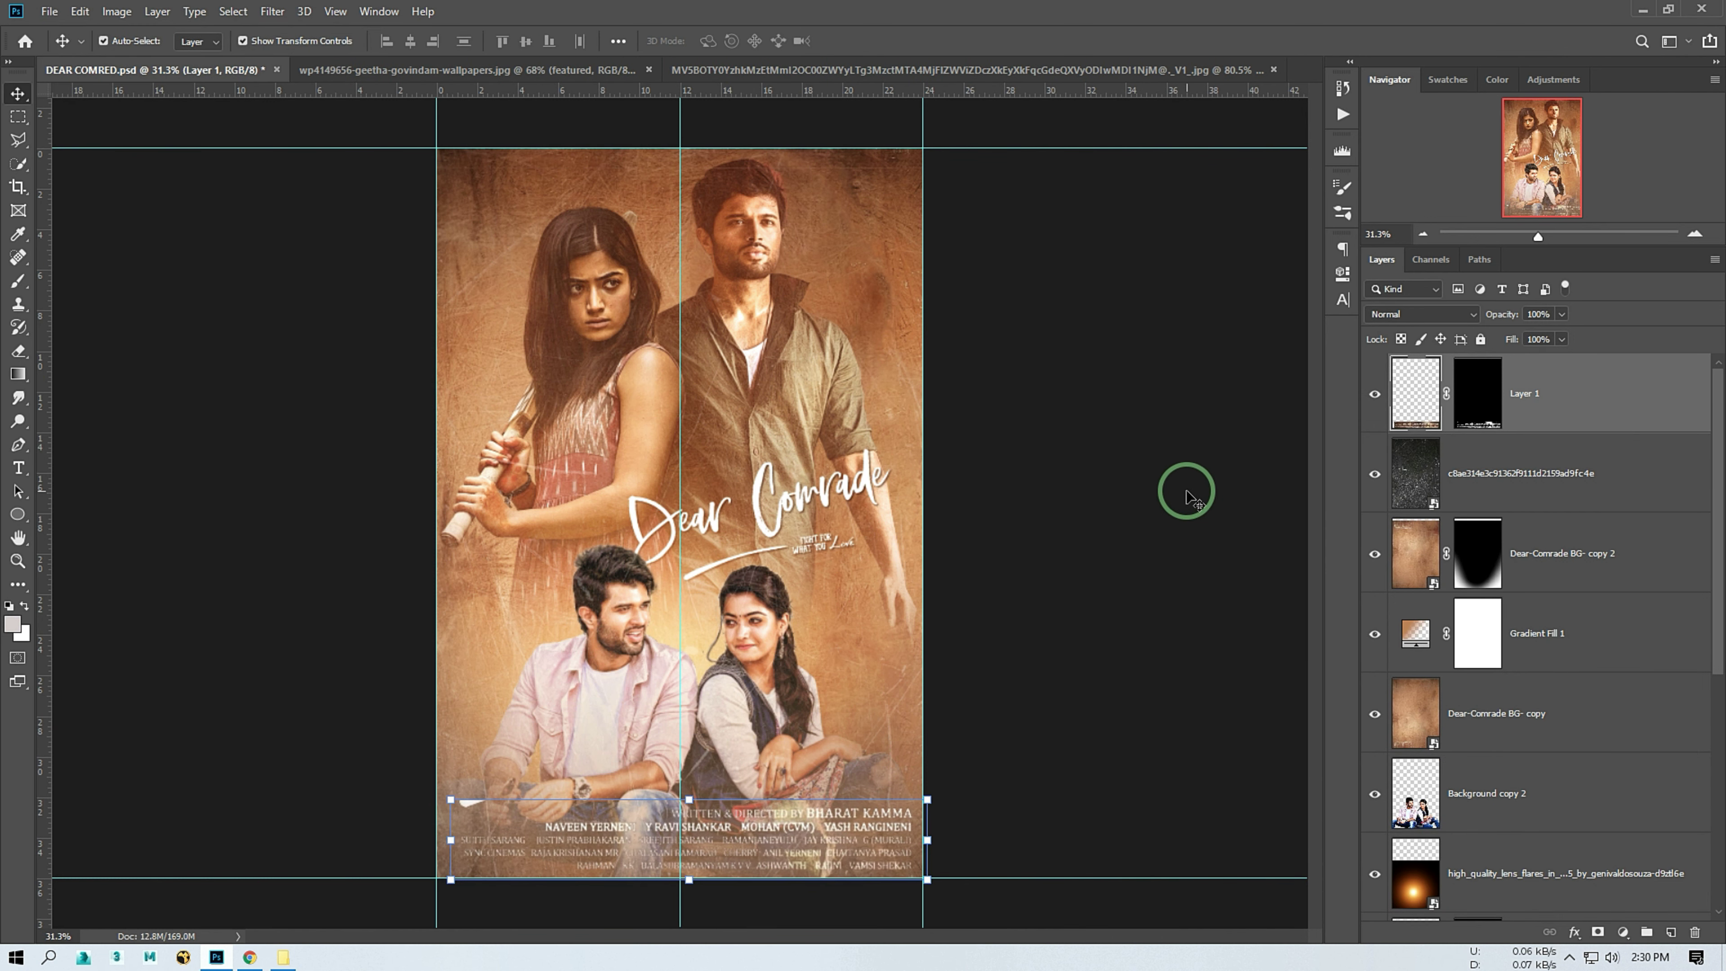
{"action": "left_click_drag", "start_coordinate": [930, 878], "coordinate": [905, 860]}
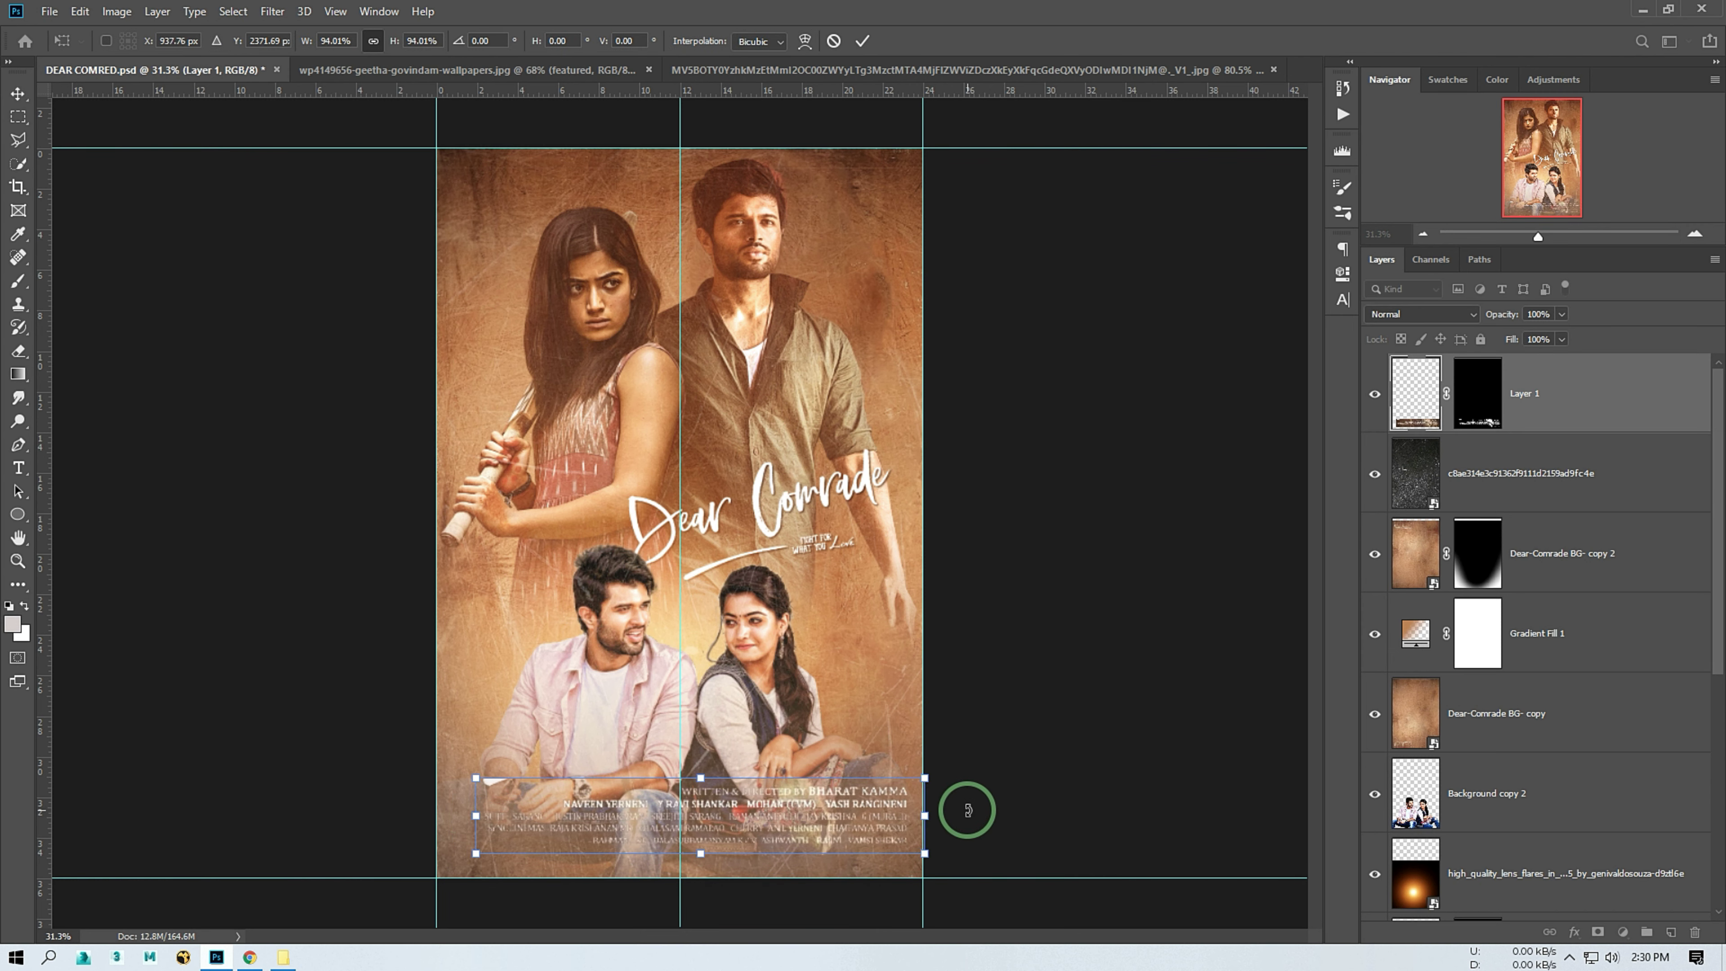
{"action": "left_click", "coordinate": [1241, 598]}
Check the Background copy 2, lens-flare and Gradient Fill 1 layers, then deselect all
{"action": "left_click", "coordinate": [1544, 716]}
{"action": "scroll", "coordinate": [1541, 713], "scroll_direction": "down", "scroll_amount": 1}
{"action": "left_click", "coordinate": [1541, 714]}
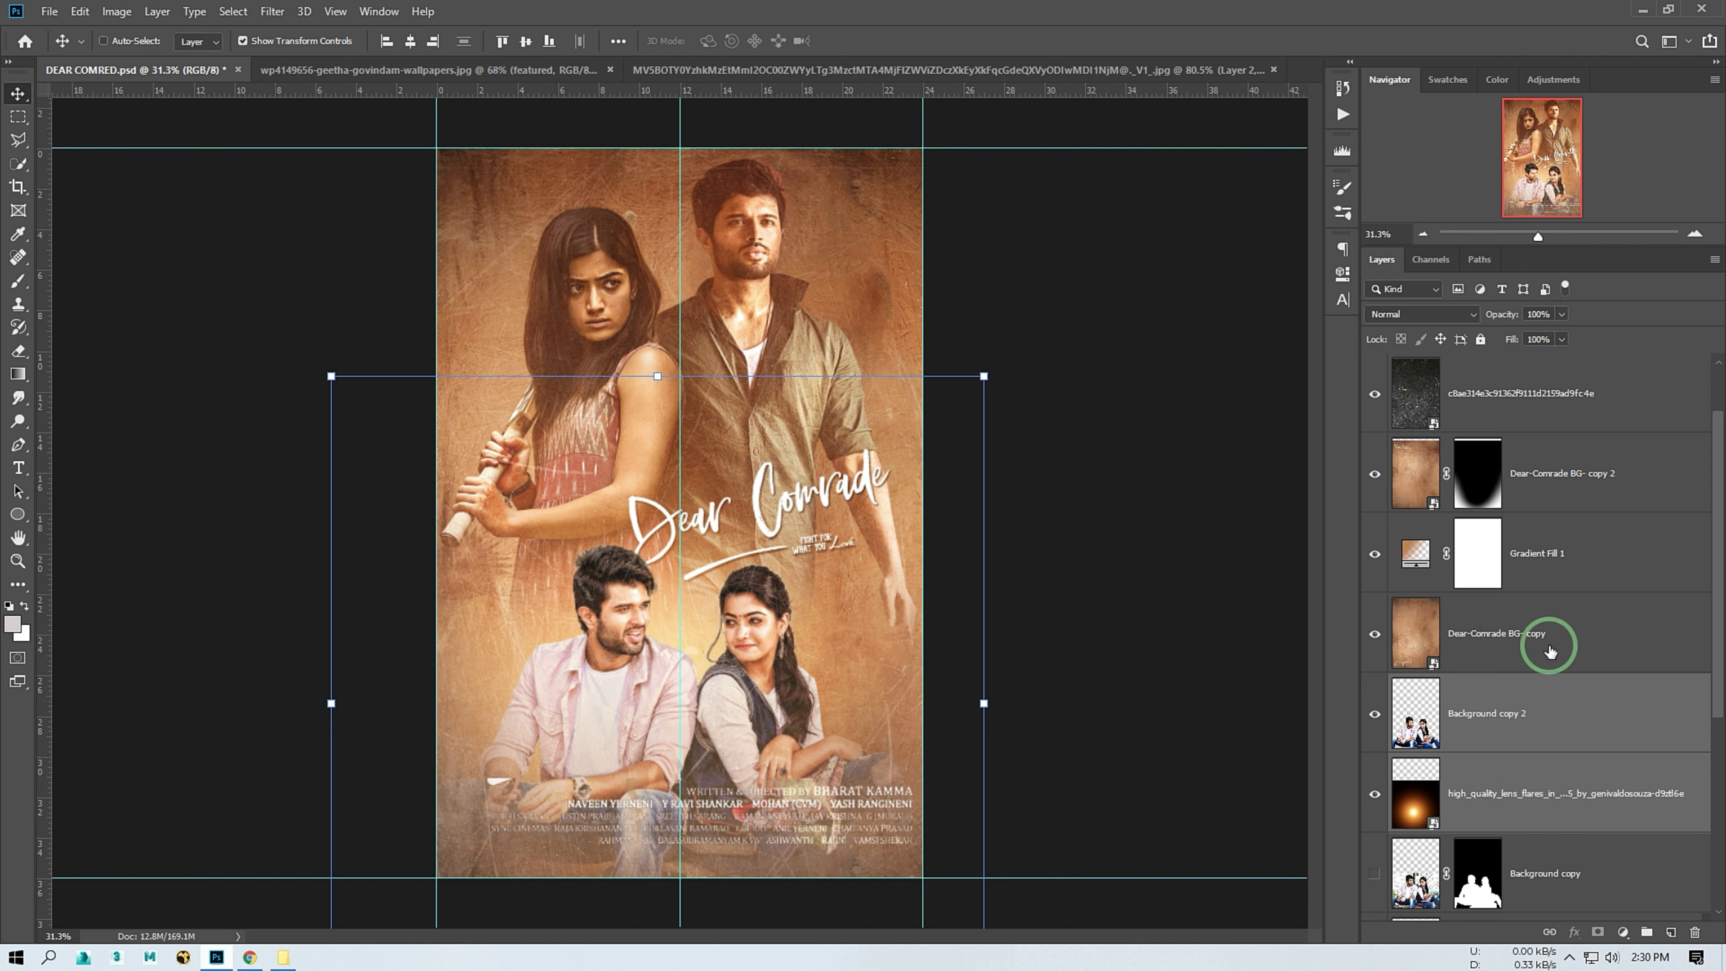
{"action": "scroll", "coordinate": [1567, 853], "scroll_direction": "down", "scroll_amount": 1}
{"action": "scroll", "coordinate": [1539, 806], "scroll_direction": "up", "scroll_amount": 2}
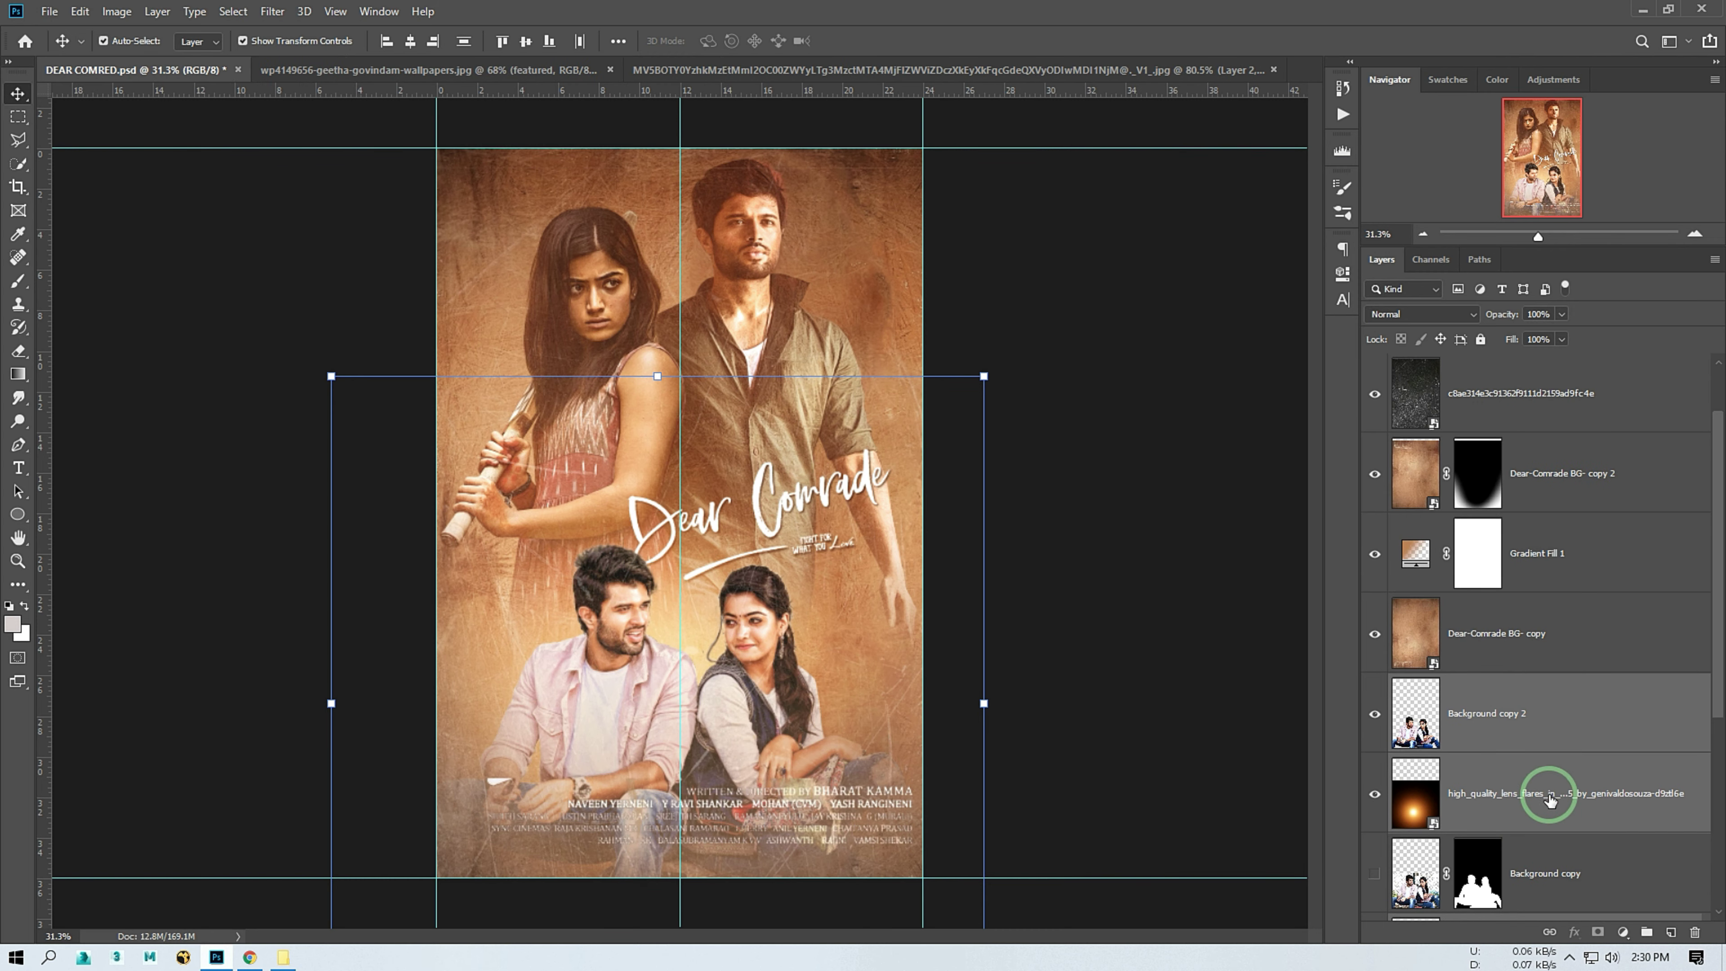
{"action": "left_click", "coordinate": [1521, 585]}
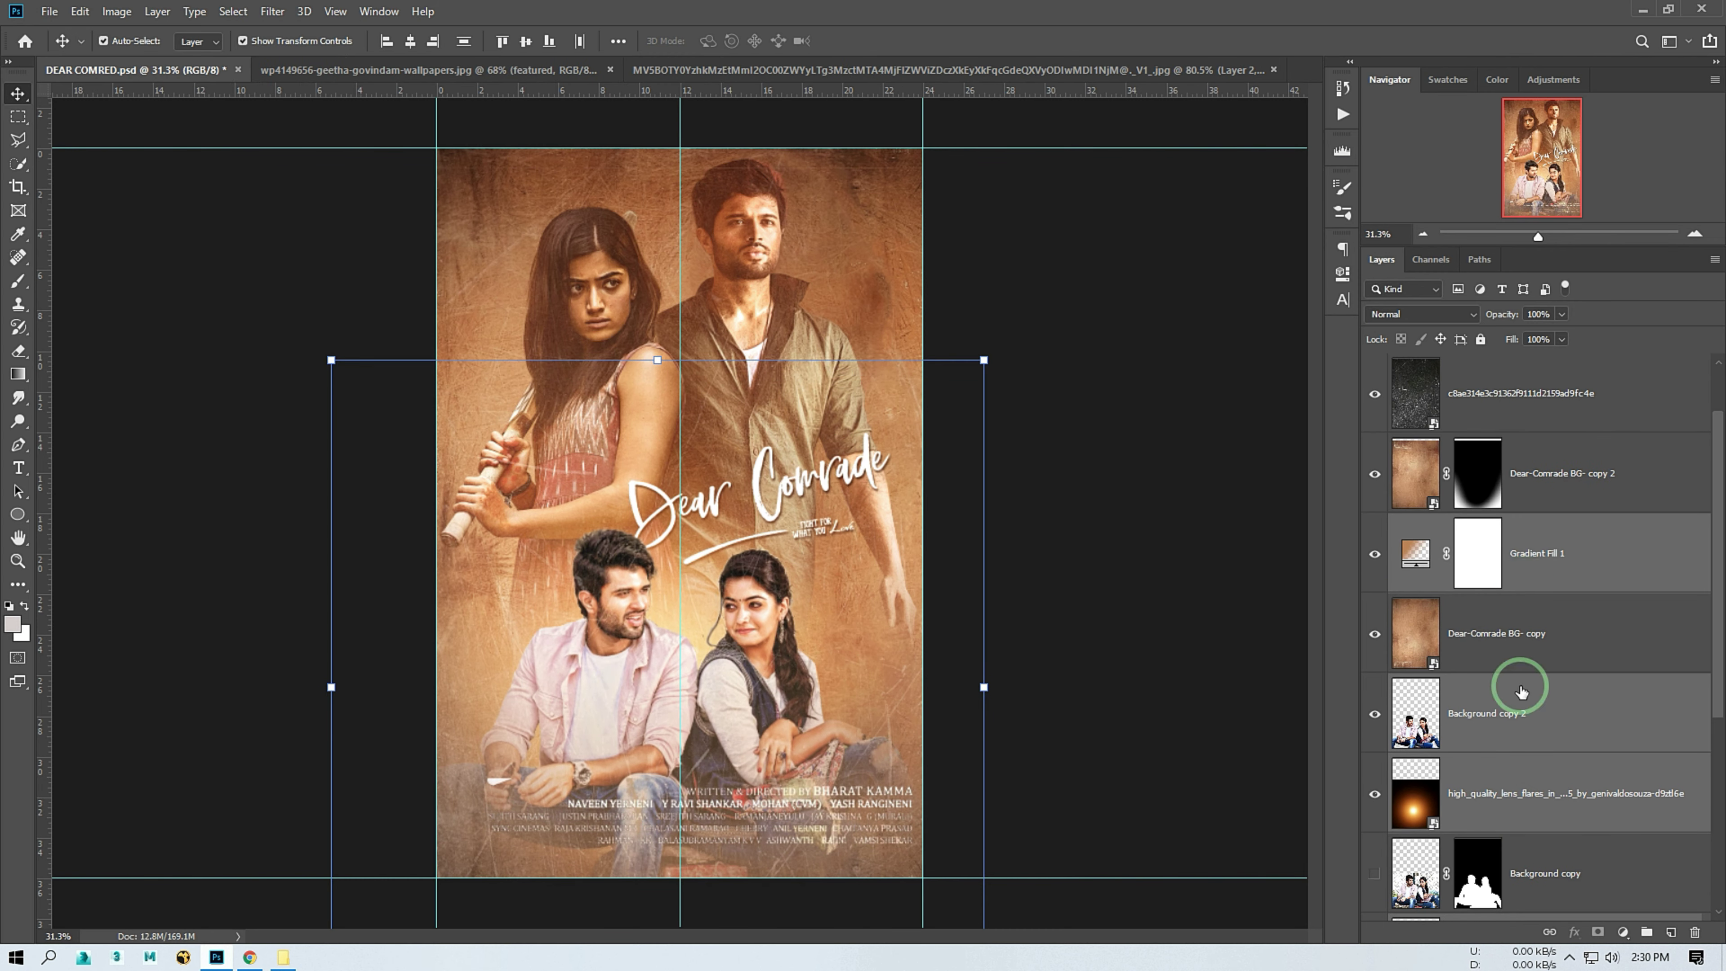
{"action": "left_click", "coordinate": [1133, 599]}
Bring the JULY 26 RELEASE graphic into the poster, enlarge and position it, then fit the poster
{"action": "left_click", "coordinate": [887, 71]}
{"action": "left_click_drag", "start_coordinate": [790, 609], "coordinate": [598, 840]}
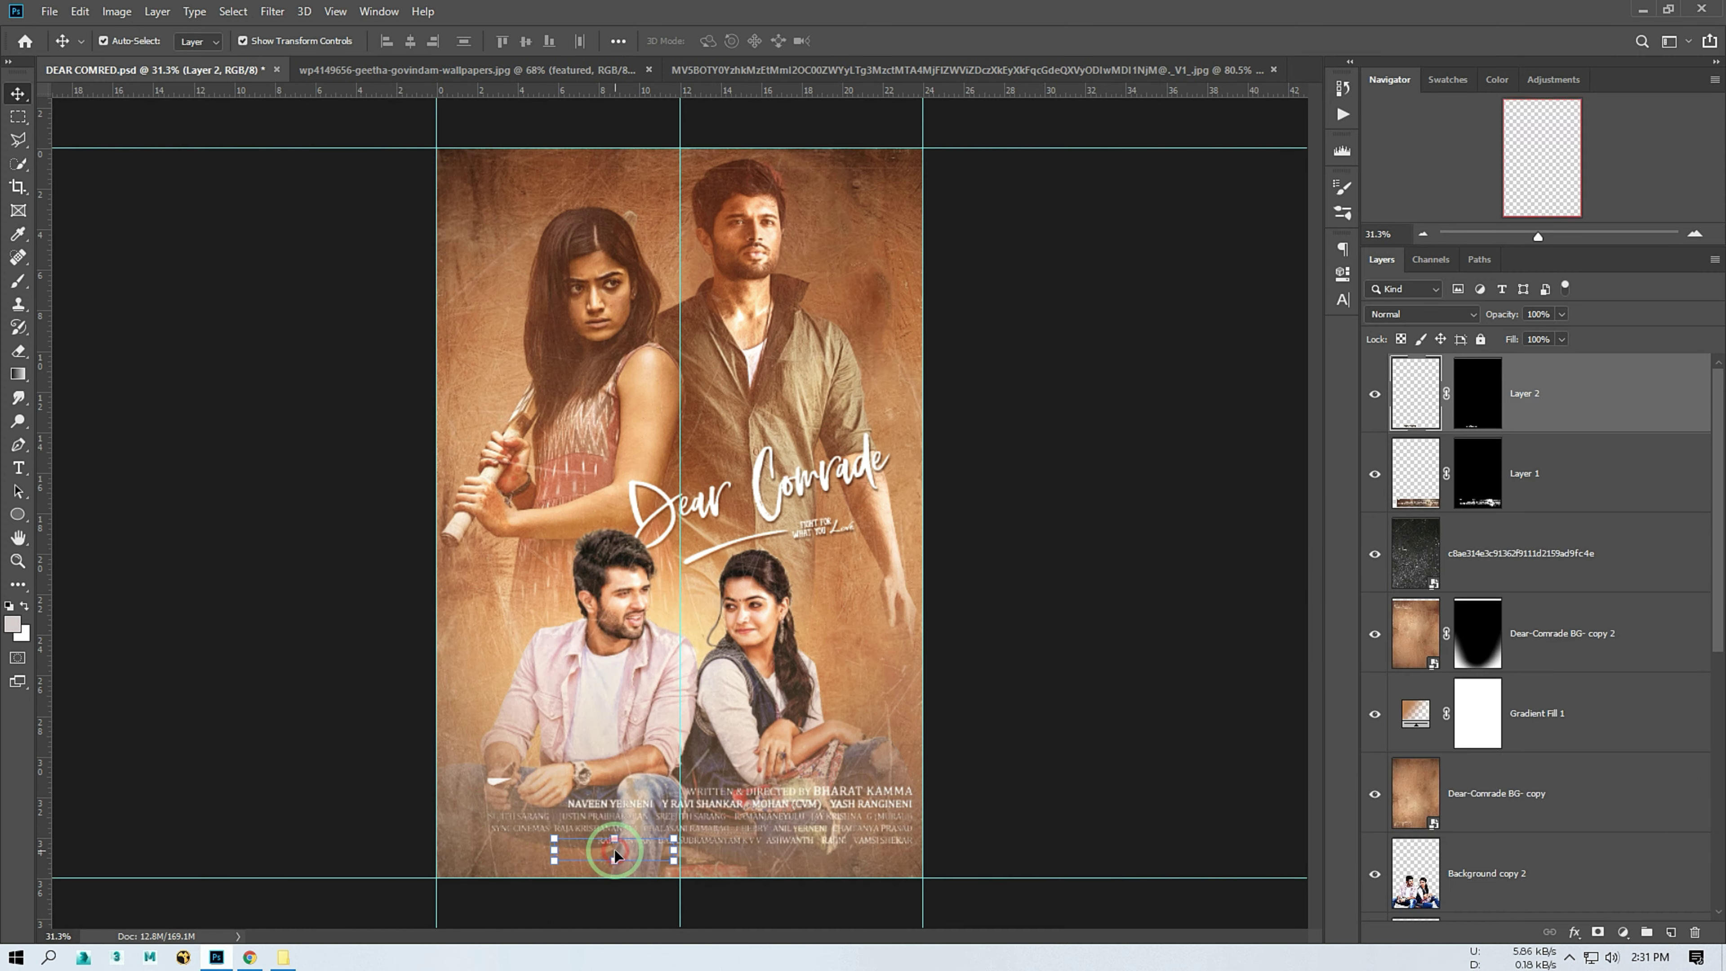
{"action": "scroll", "coordinate": [598, 840], "scroll_direction": "up", "scroll_amount": 3}
{"action": "left_click", "coordinate": [858, 636]}
{"action": "key", "text": "ctrl+t"}
{"action": "mouse_move", "coordinate": [857, 636]}
{"action": "left_mouse_down"}
{"action": "mouse_move", "coordinate": [659, 646]}
{"action": "mouse_move", "coordinate": [845, 615]}
{"action": "left_mouse_up"}
{"action": "key", "text": "Return"}
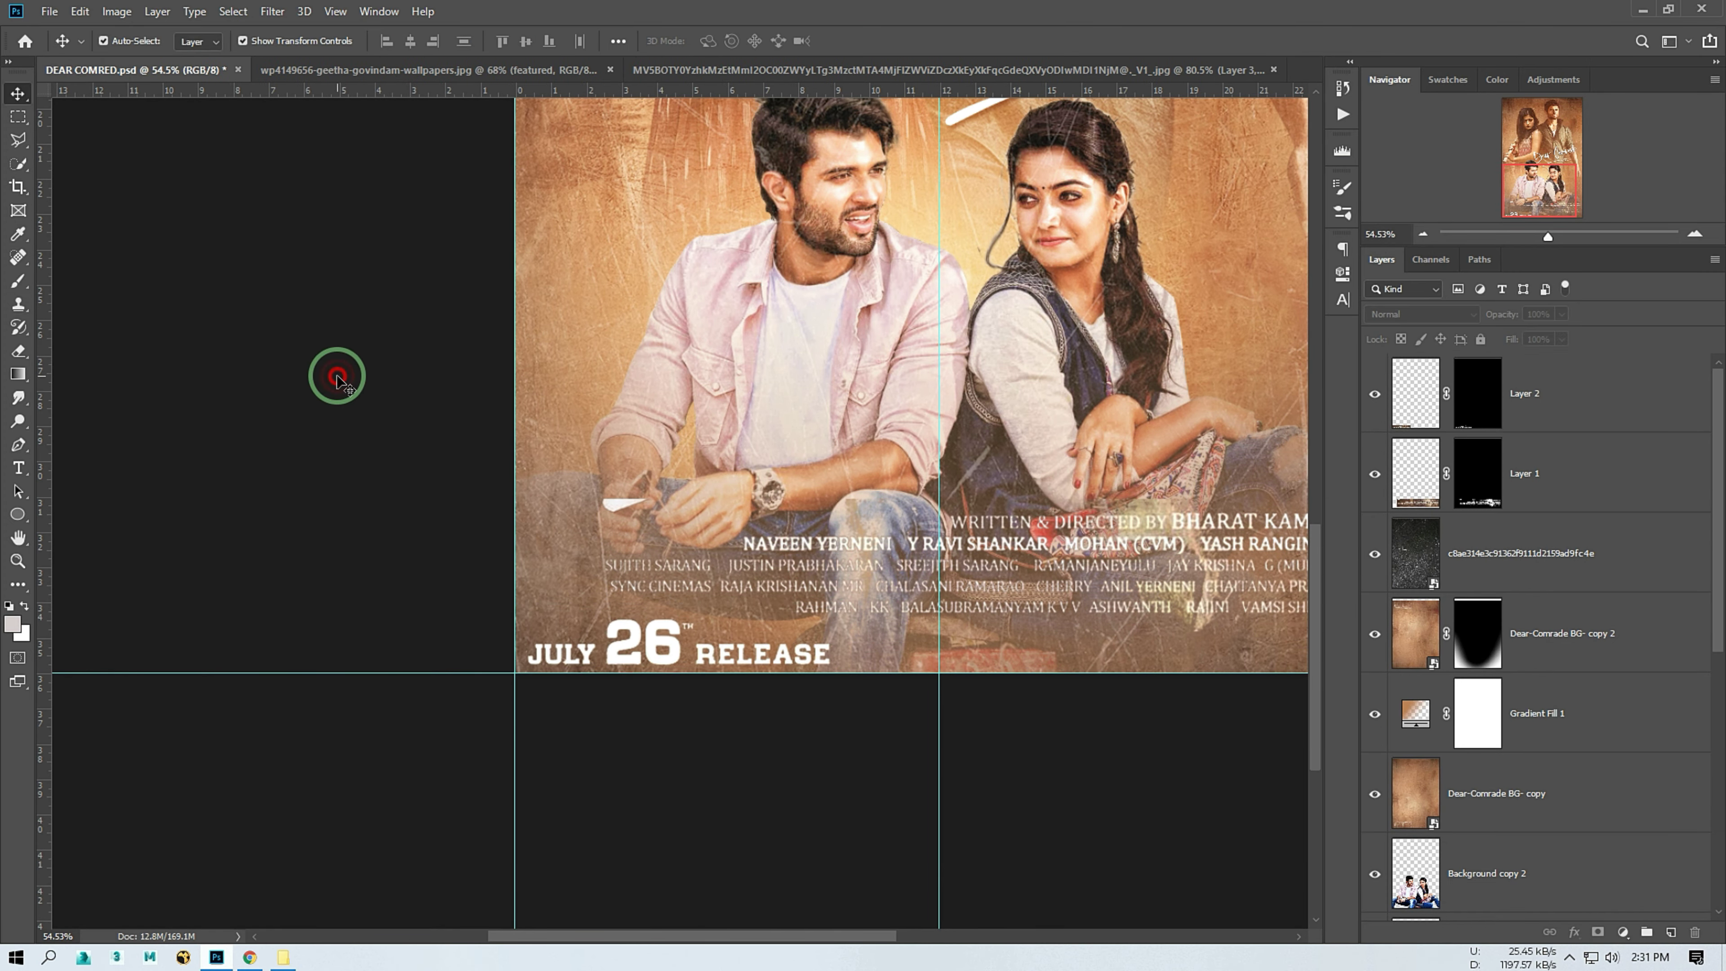
{"action": "key", "text": "ctrl+0"}
{"action": "left_click", "coordinate": [1573, 455]}
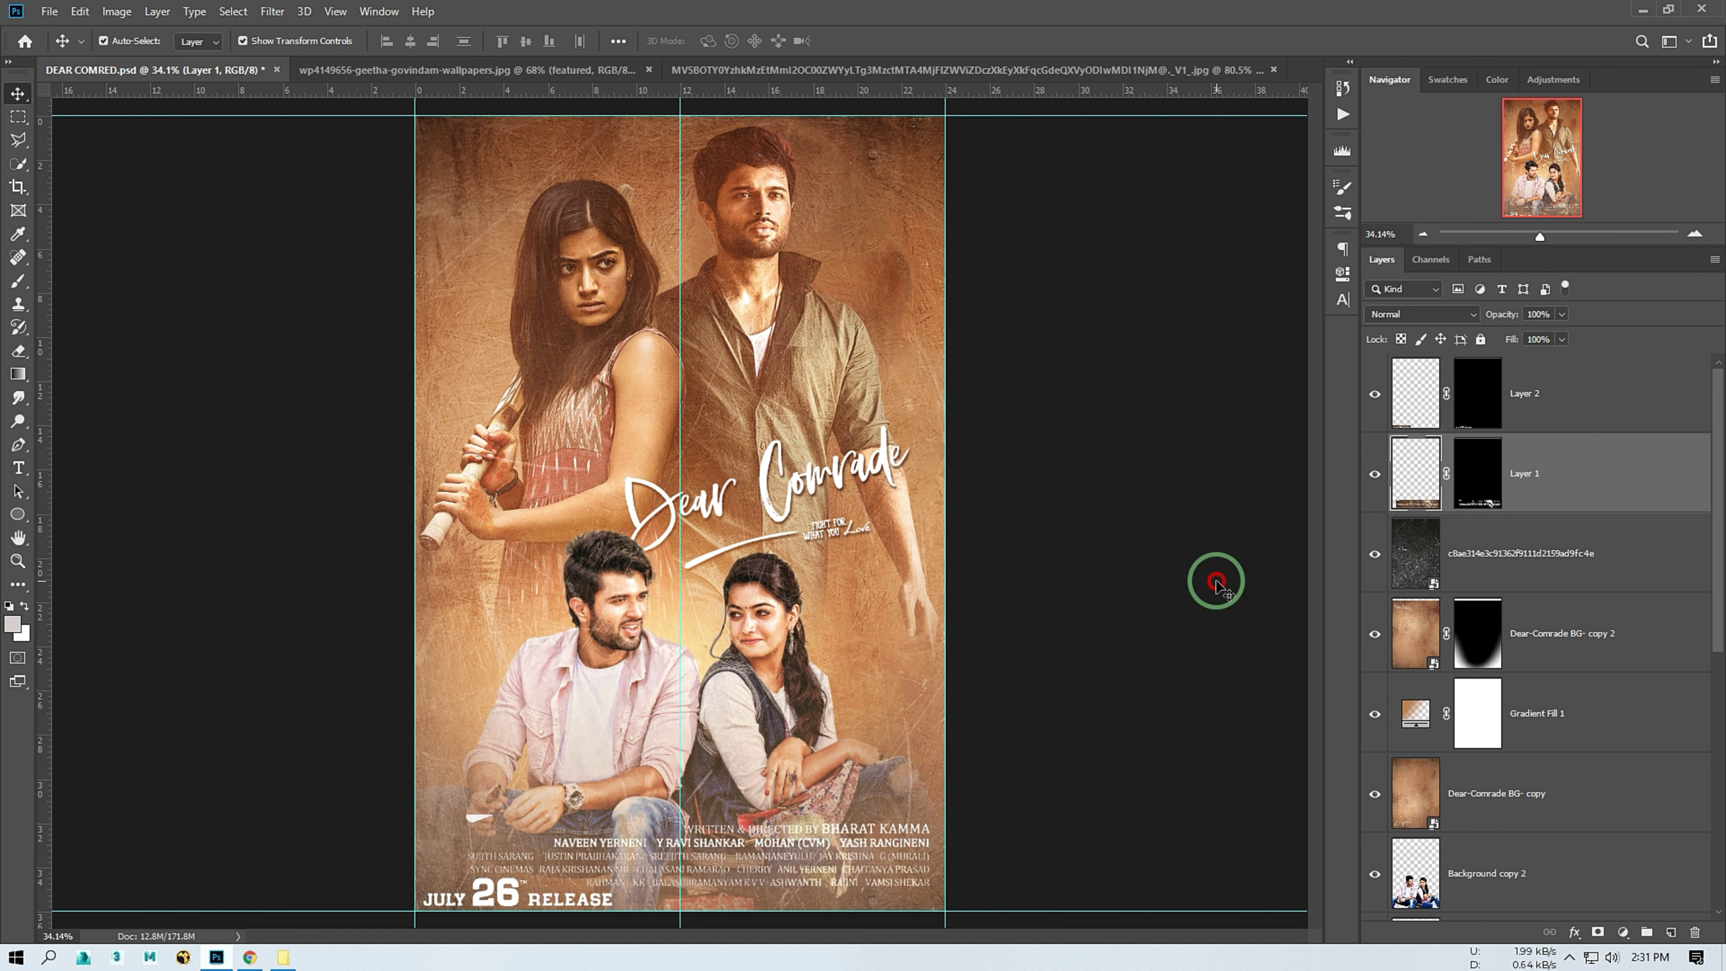
Recolour Gradient Fill 1's left stop with a dark brown sampled from the poster
{"action": "double_click", "coordinate": [1416, 714]}
{"action": "left_click", "coordinate": [1429, 221]}
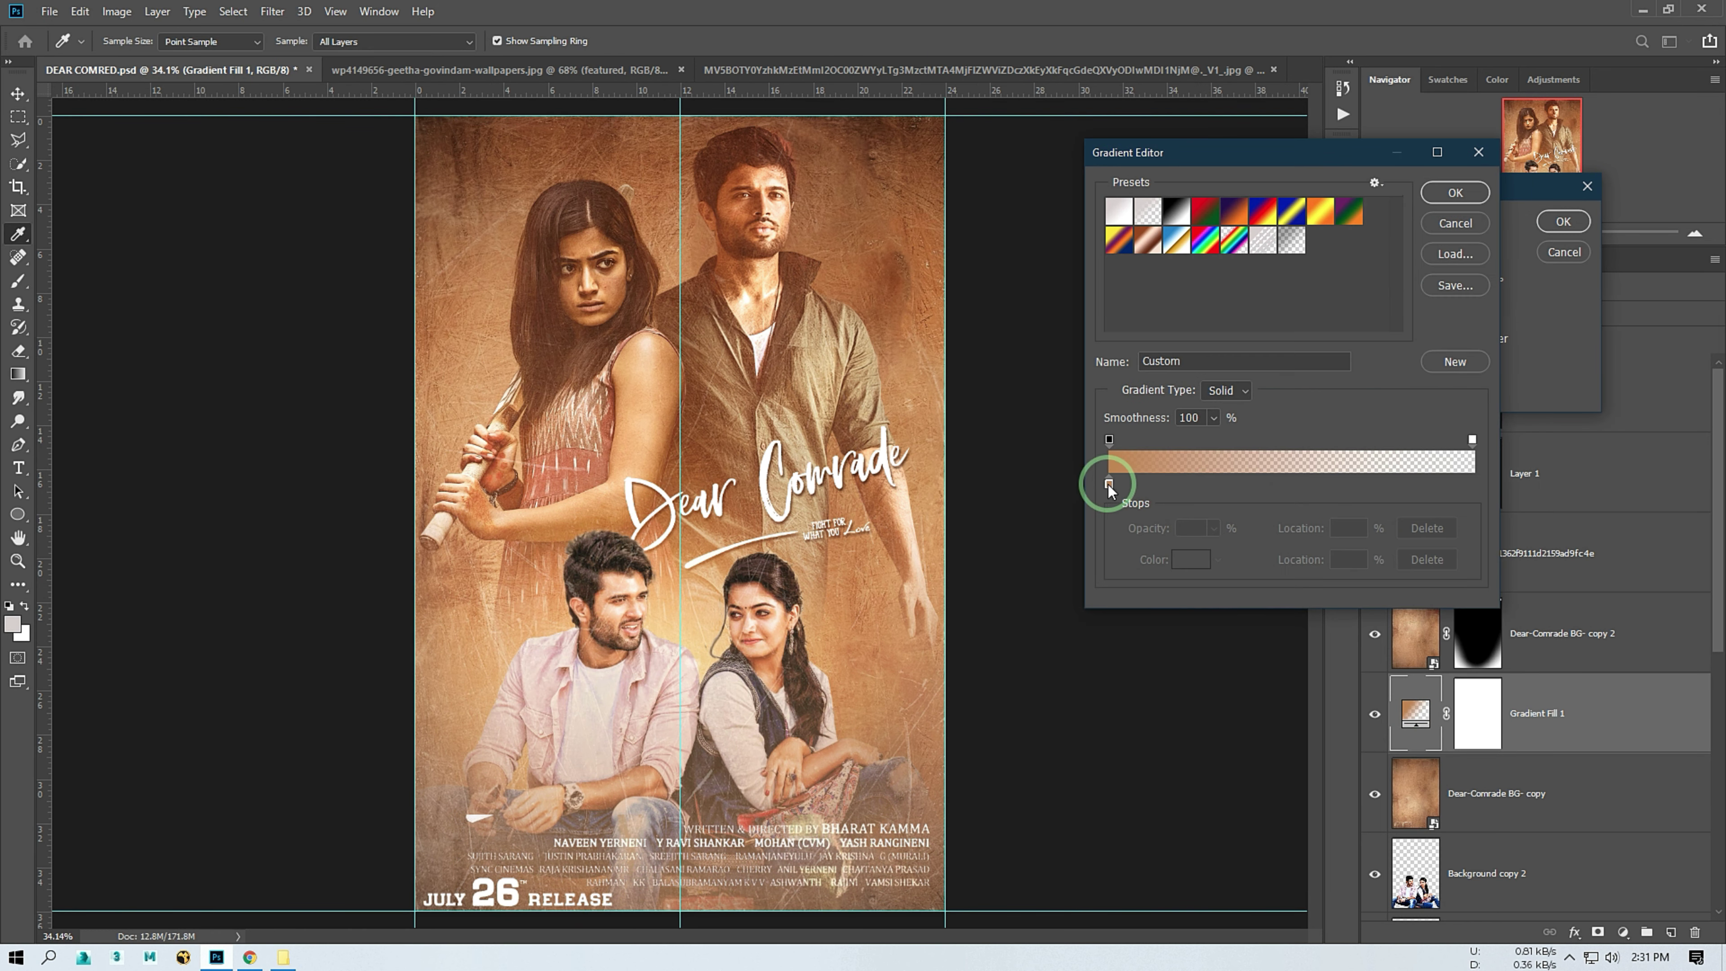
{"action": "double_click", "coordinate": [1109, 484]}
{"action": "left_click", "coordinate": [447, 146]}
{"action": "left_click", "coordinate": [476, 178]}
{"action": "key", "text": "Return"}
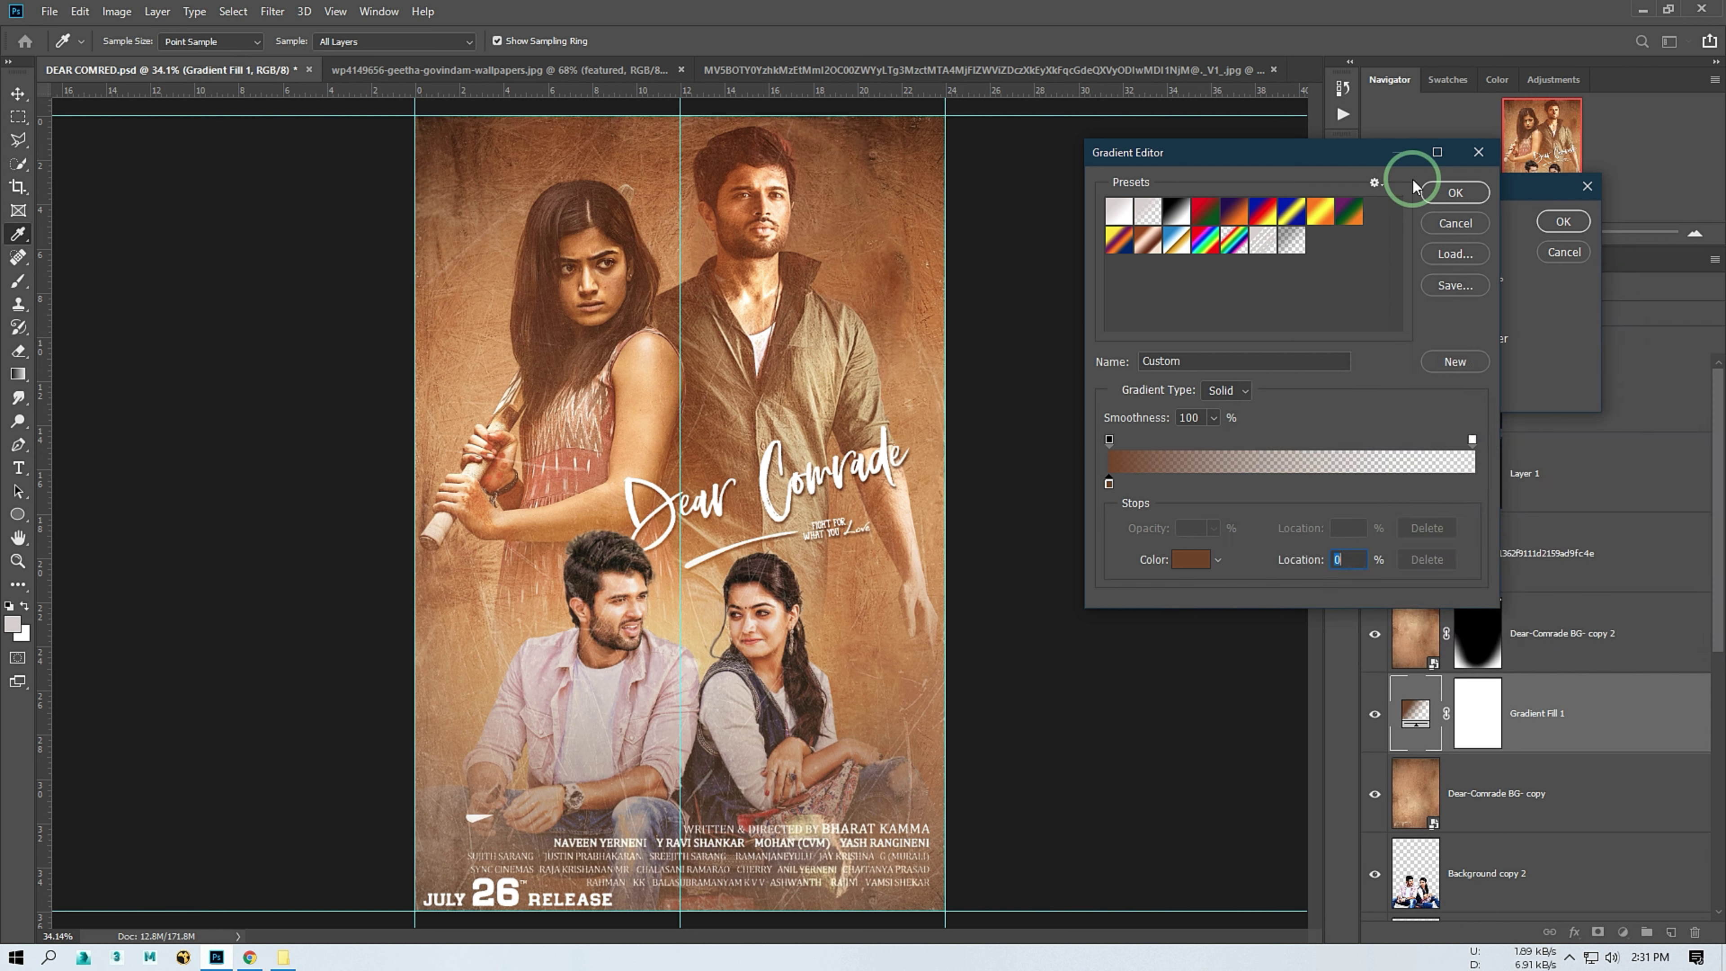
{"action": "key", "text": "Return"}
Move the gradient lower and stack Gradient Fill 1 above Dear-Comrade BG copy 2
{"action": "mouse_move", "coordinate": [732, 596]}
{"action": "left_mouse_down"}
{"action": "mouse_move", "coordinate": [709, 602]}
{"action": "mouse_move", "coordinate": [737, 735]}
{"action": "left_mouse_up"}
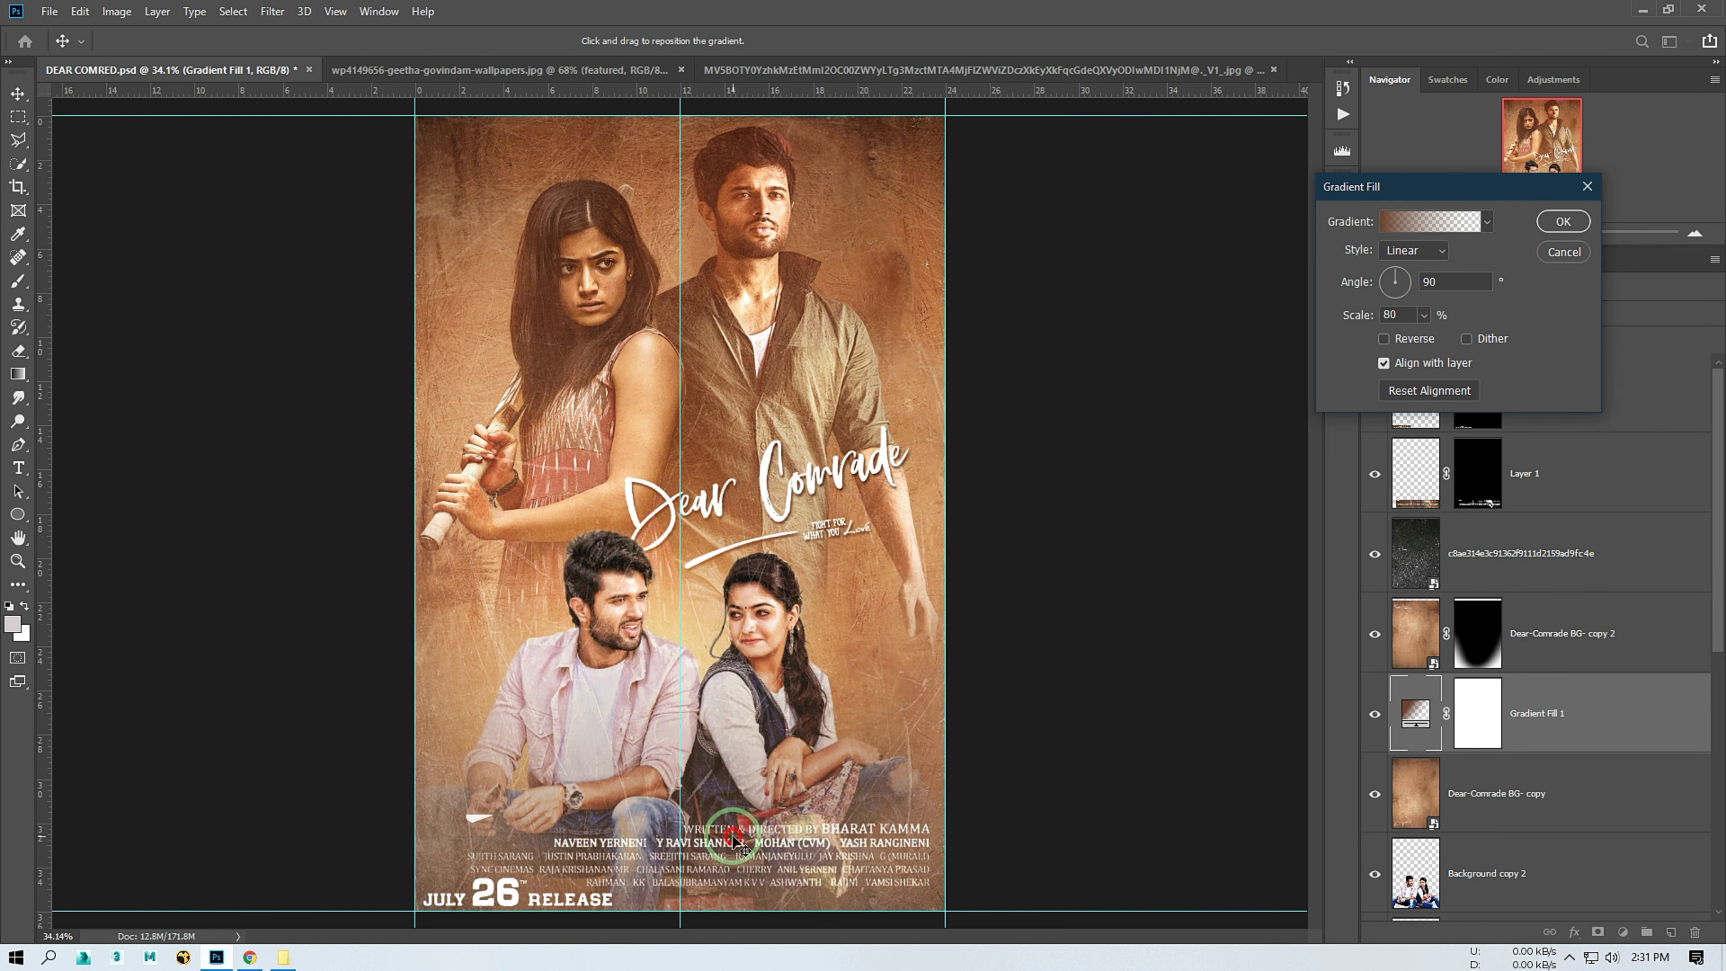
{"action": "left_click_drag", "start_coordinate": [1358, 314], "coordinate": [1311, 315]}
{"action": "key", "text": "Return"}
{"action": "left_click_drag", "start_coordinate": [1570, 597], "coordinate": [1569, 597]}
{"action": "double_click", "coordinate": [1416, 633]}
{"action": "left_click_drag", "start_coordinate": [781, 844], "coordinate": [806, 813]}
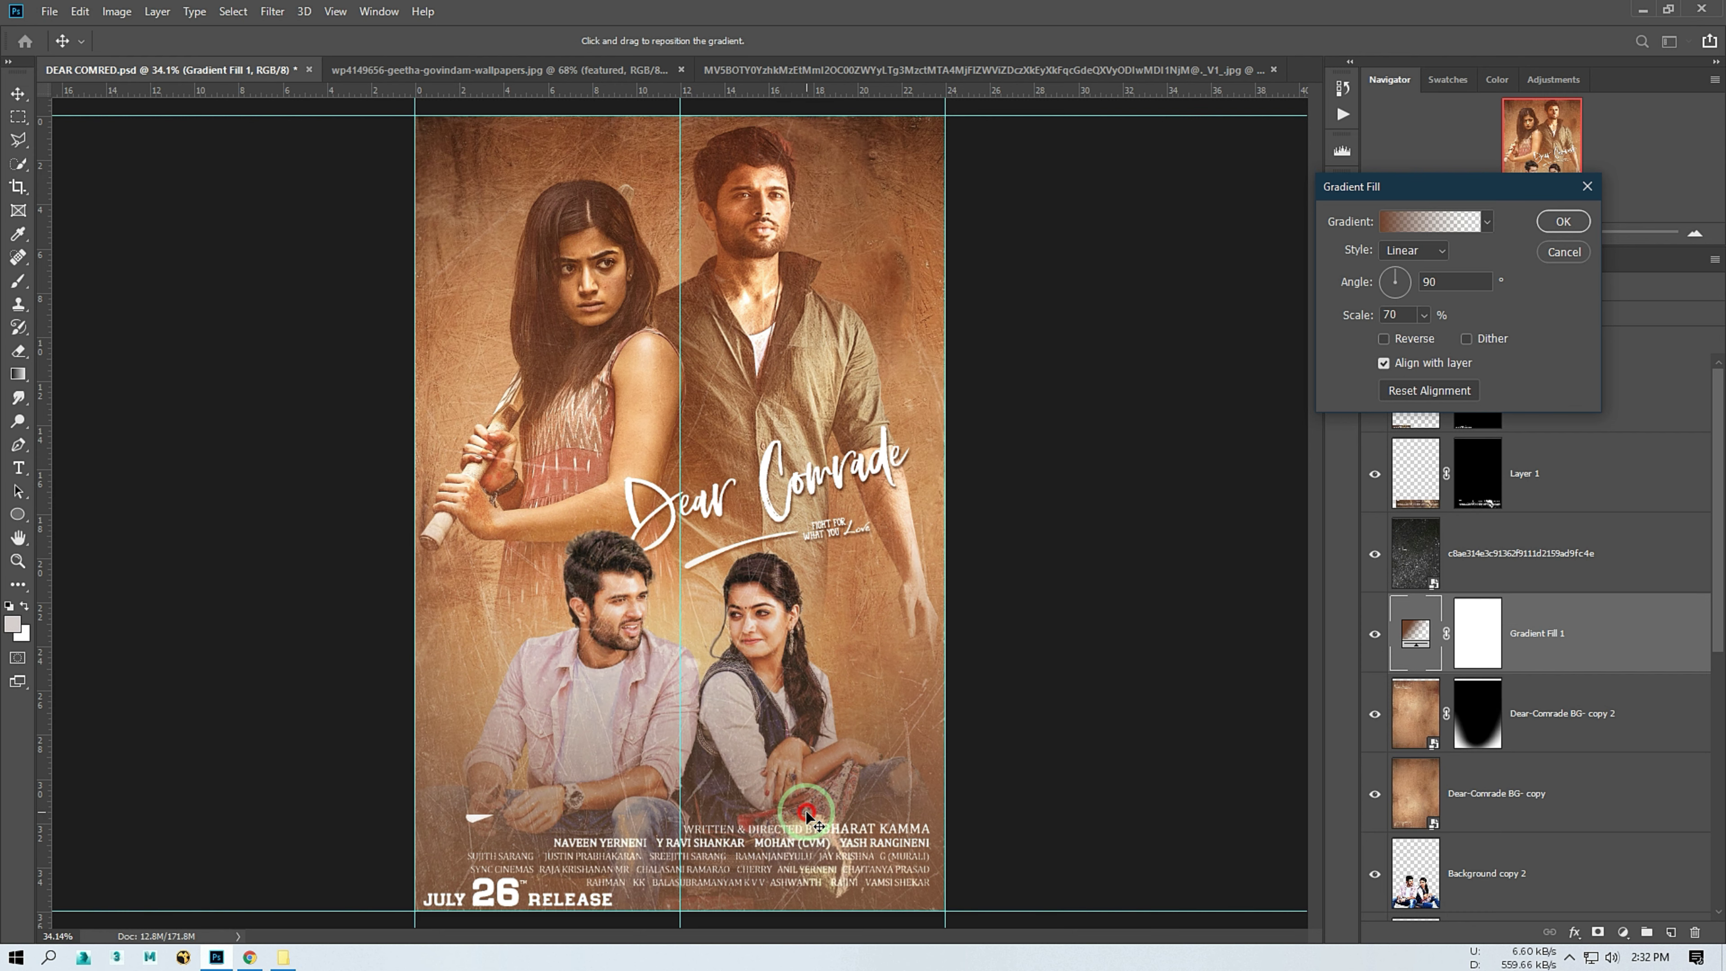
{"action": "left_click", "coordinate": [1563, 222]}
{"action": "left_click", "coordinate": [1659, 537]}
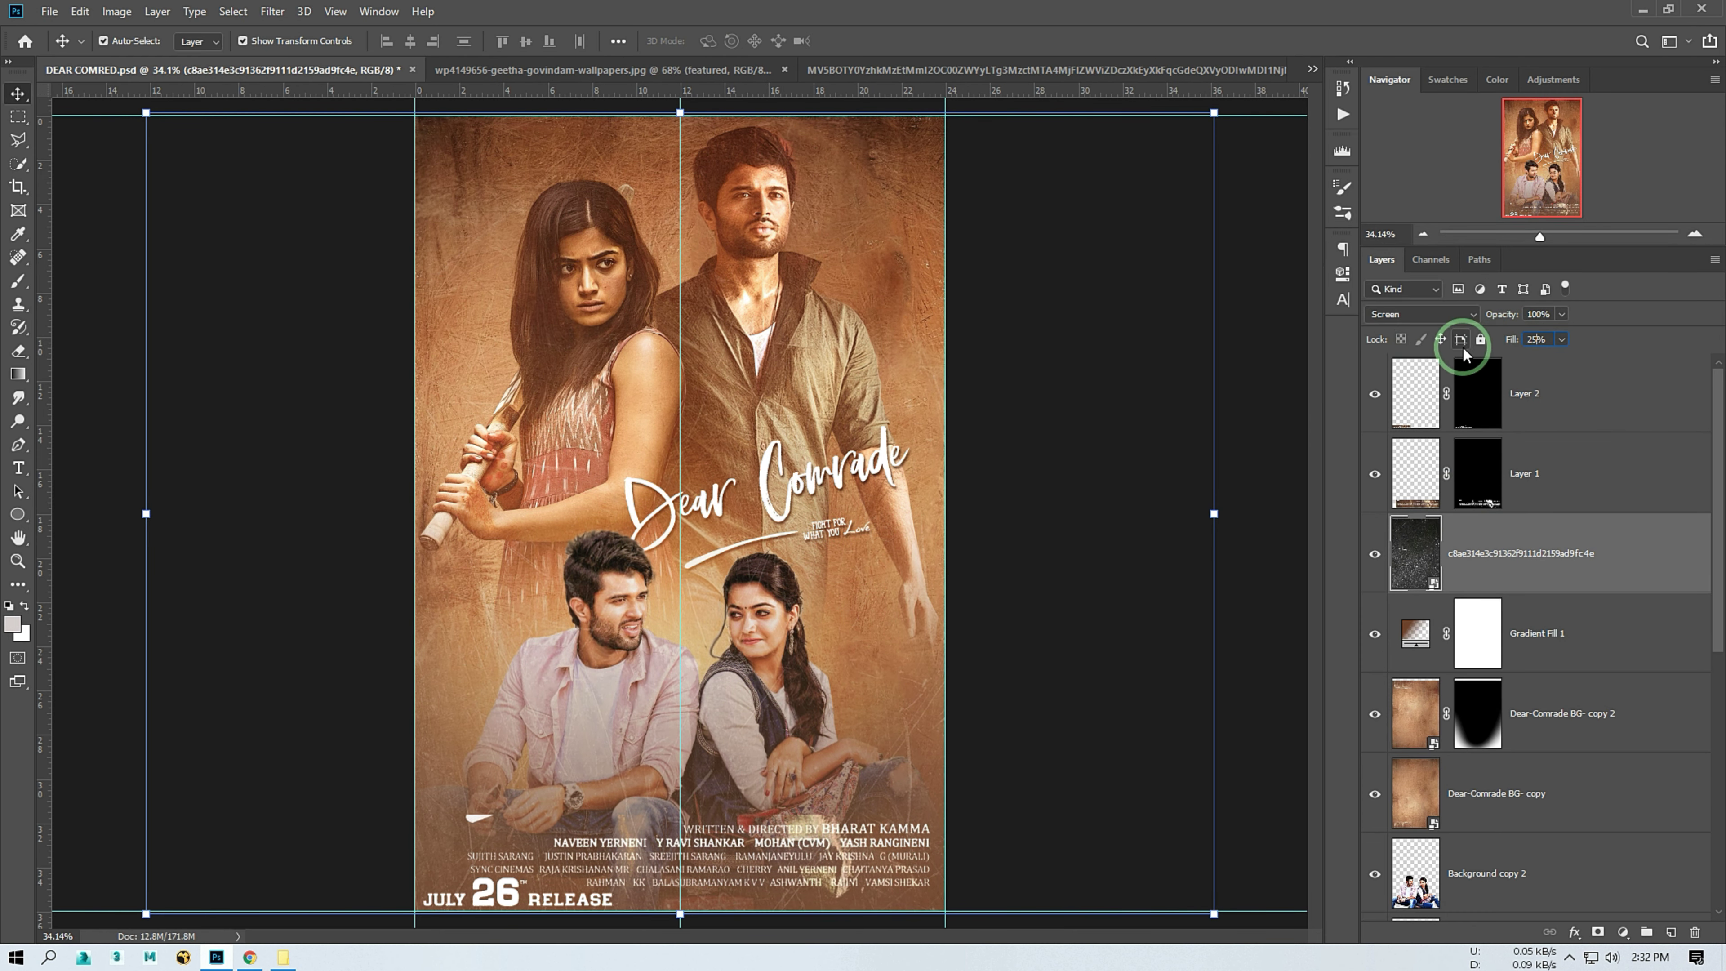
Inspect the credits Layer 1 and its mask, then deselect it
{"action": "scroll", "coordinate": [680, 517], "scroll_direction": "down", "scroll_amount": 2}
{"action": "scroll", "coordinate": [616, 586], "scroll_direction": "up", "scroll_amount": 4}
{"action": "left_click", "coordinate": [750, 664]}
{"action": "left_click", "coordinate": [1477, 473]}
{"action": "key", "text": "b"}
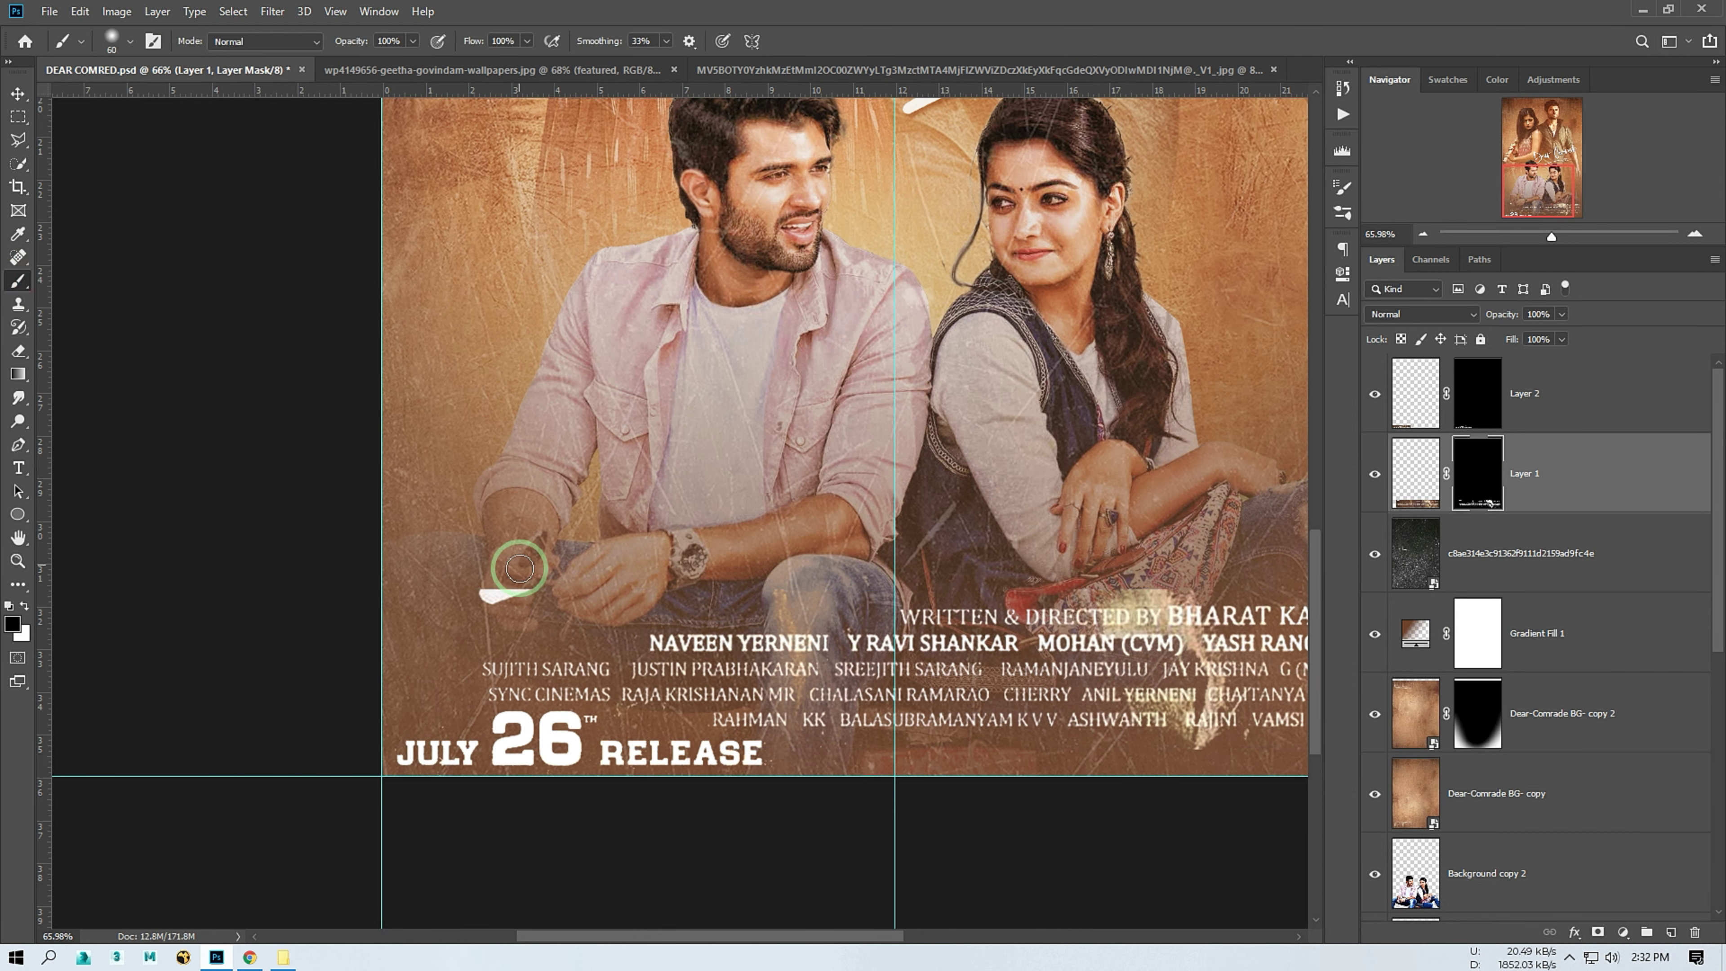
{"action": "scroll", "coordinate": [173, 367], "scroll_direction": "down", "scroll_amount": 3}
{"action": "key", "text": "v"}
{"action": "left_click", "coordinate": [1079, 413]}
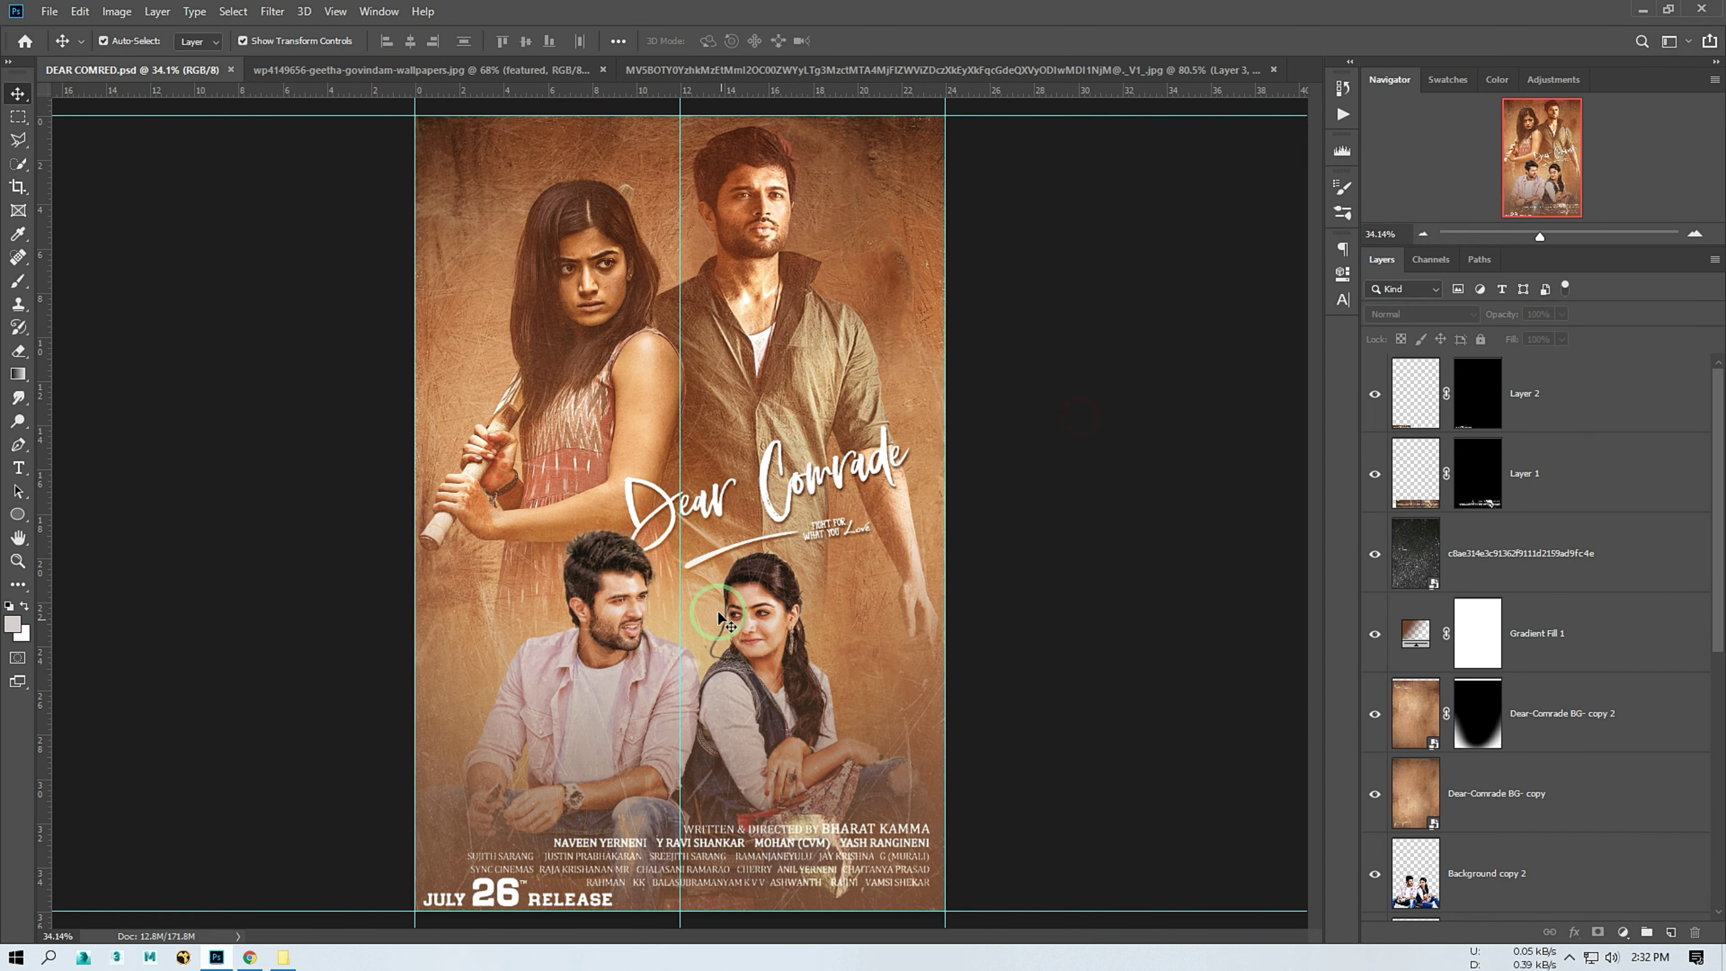
{"action": "scroll", "coordinate": [1049, 524], "scroll_direction": "down", "scroll_amount": 1}
{"action": "scroll", "coordinate": [1020, 524], "scroll_direction": "up", "scroll_amount": 2}
{"action": "scroll", "coordinate": [994, 528], "scroll_direction": "down", "scroll_amount": 1}
Stamp visible layers into Layer 3, duplicate it, and apply the Camera Raw Filter
{"action": "key", "text": "ctrl+shift+alt+e"}
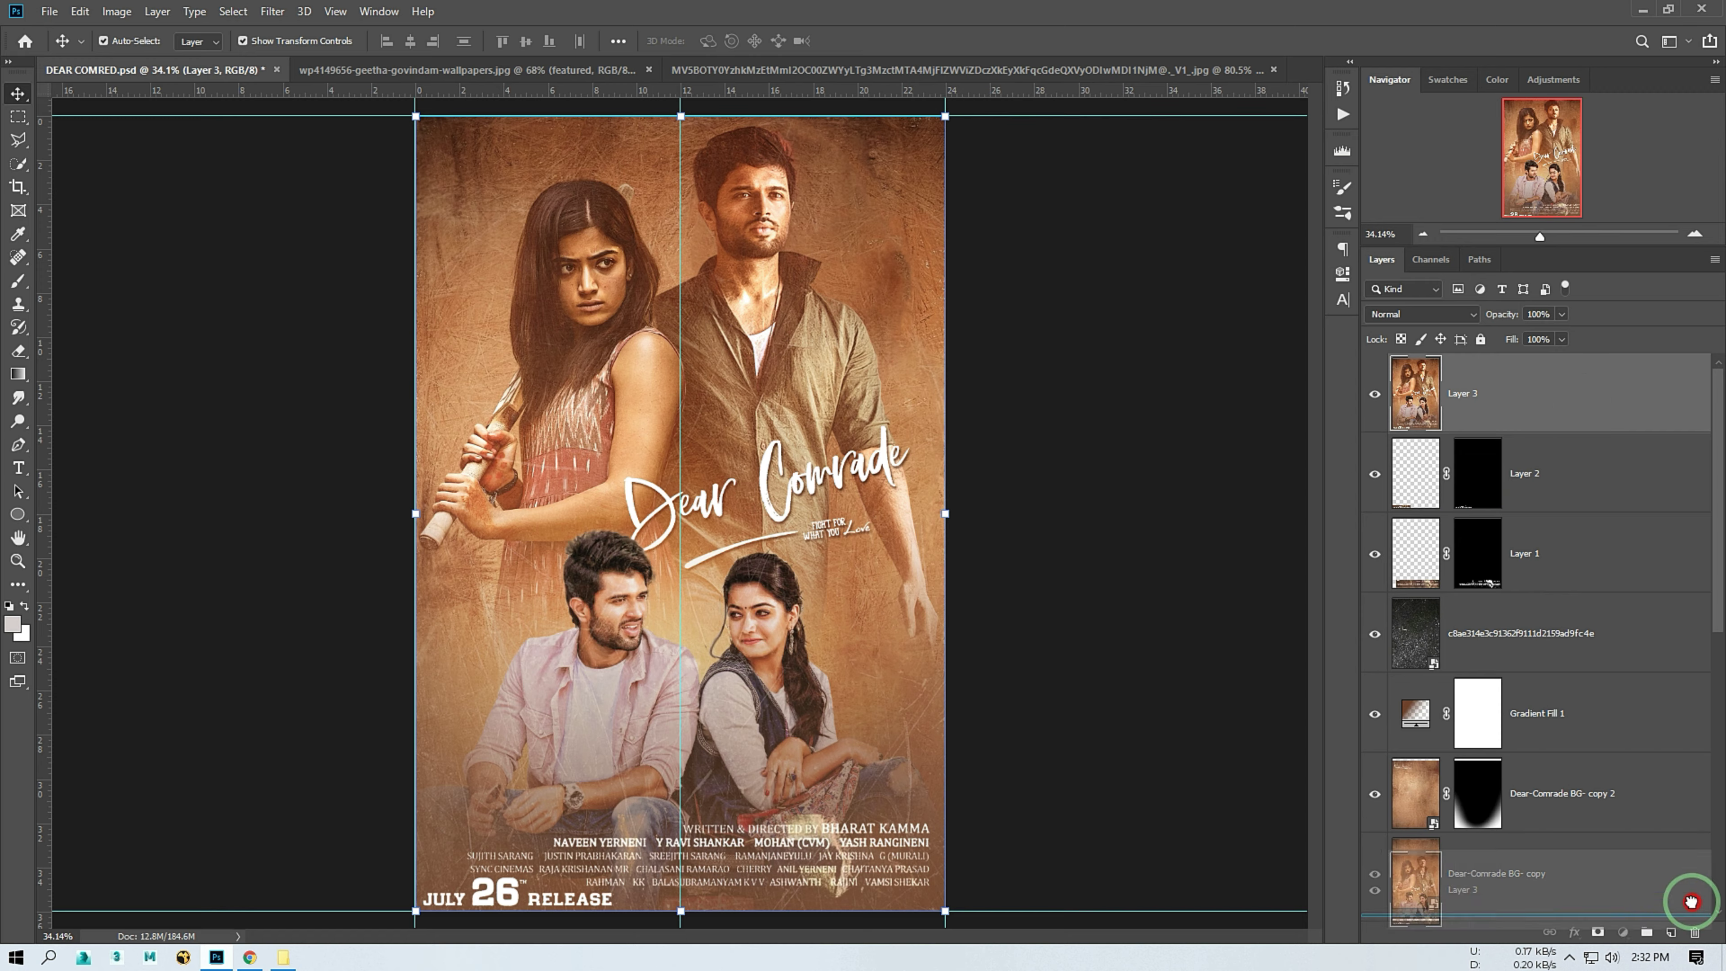
{"action": "key", "text": "ctrl+j"}
{"action": "left_click", "coordinate": [1571, 410]}
{"action": "left_click", "coordinate": [272, 11]}
{"action": "left_click", "coordinate": [298, 95]}
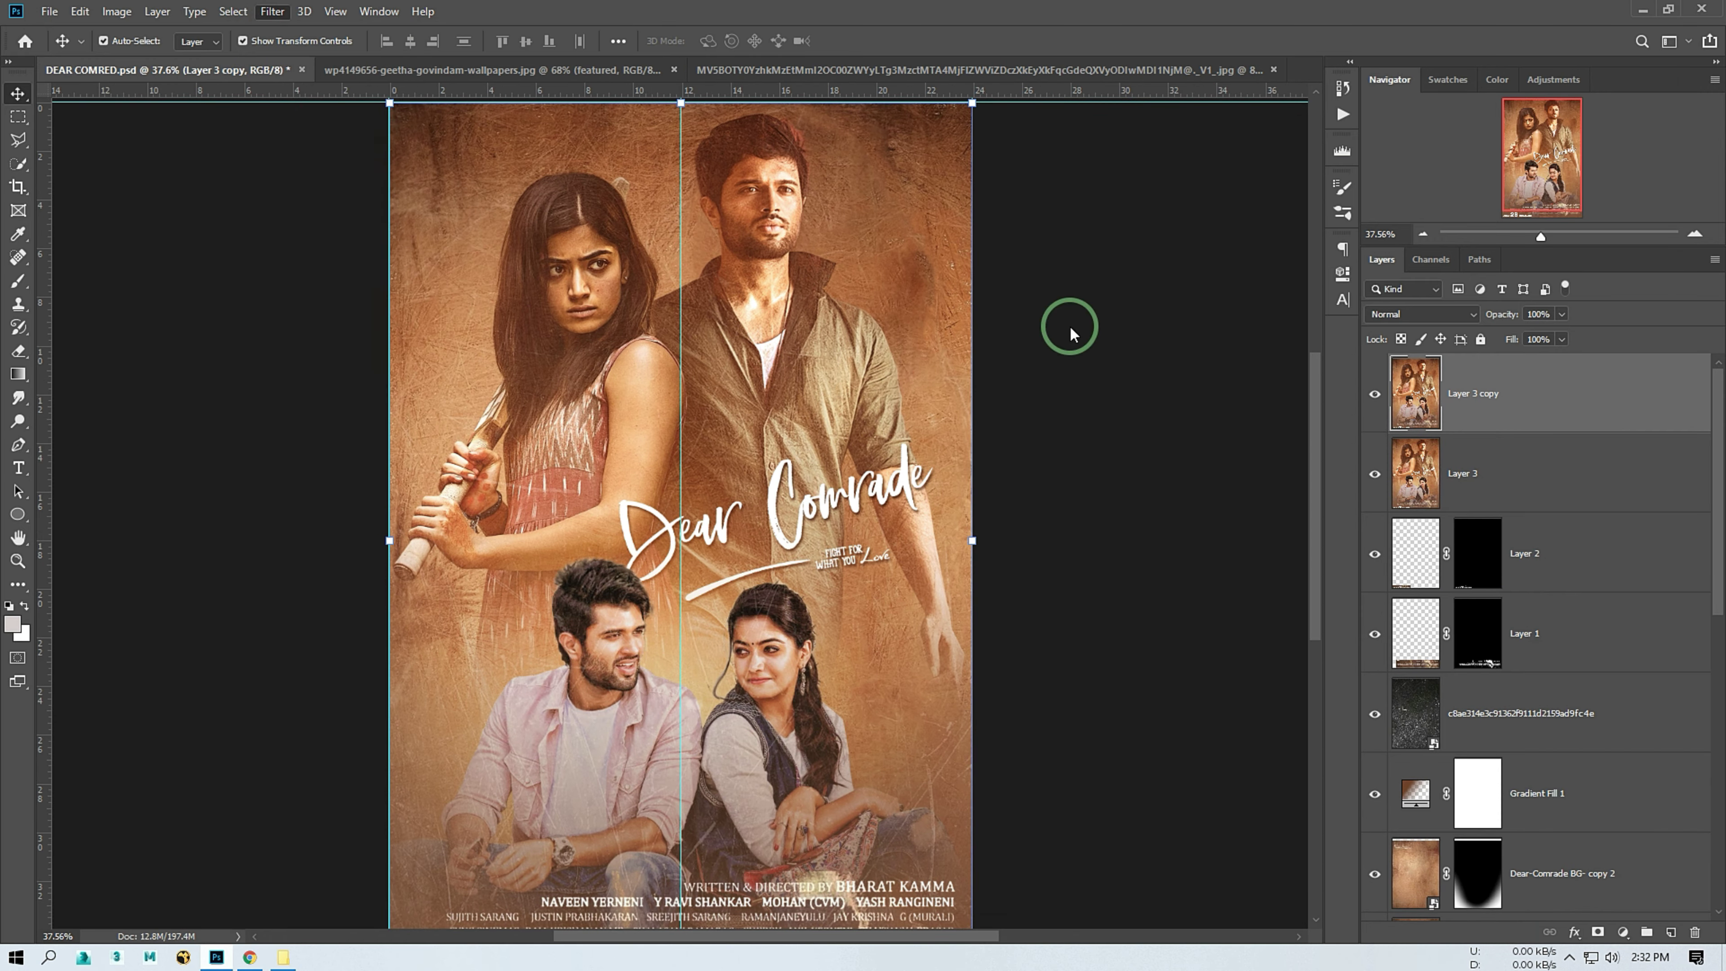
{"action": "left_click", "coordinate": [1637, 174]}
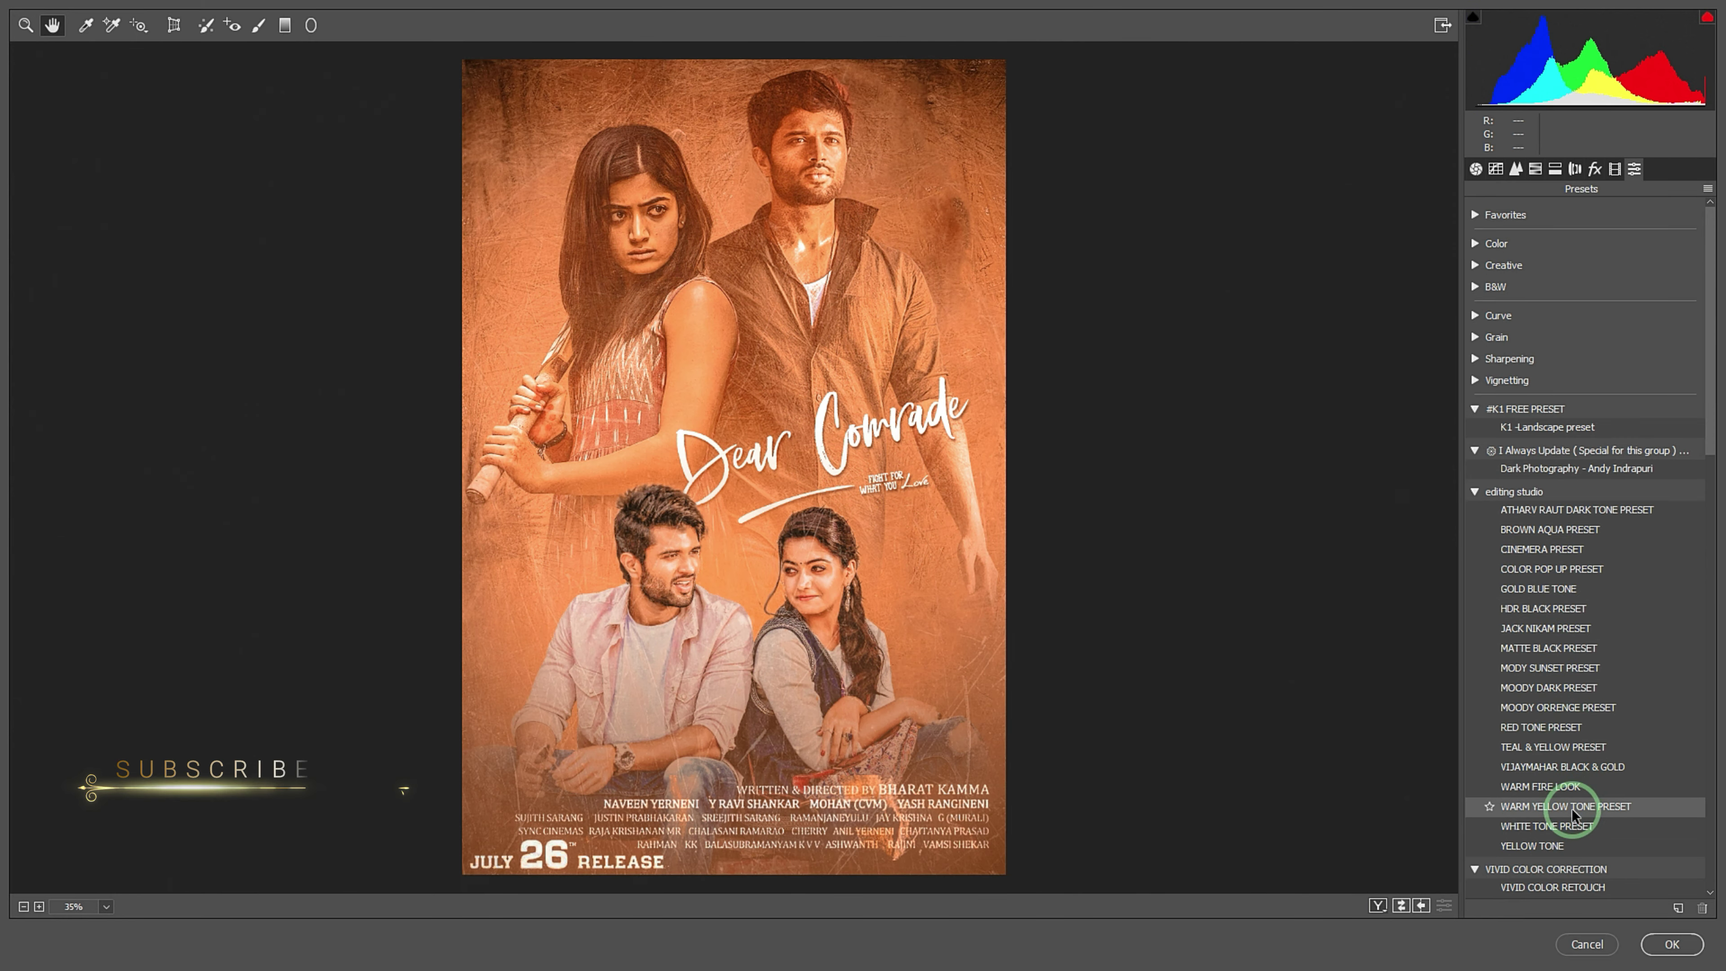
Try Dark Steel, then settle on the Jack nikam camera raw preset 2 user preset
{"action": "scroll", "coordinate": [1665, 340], "scroll_direction": "down", "scroll_amount": 10}
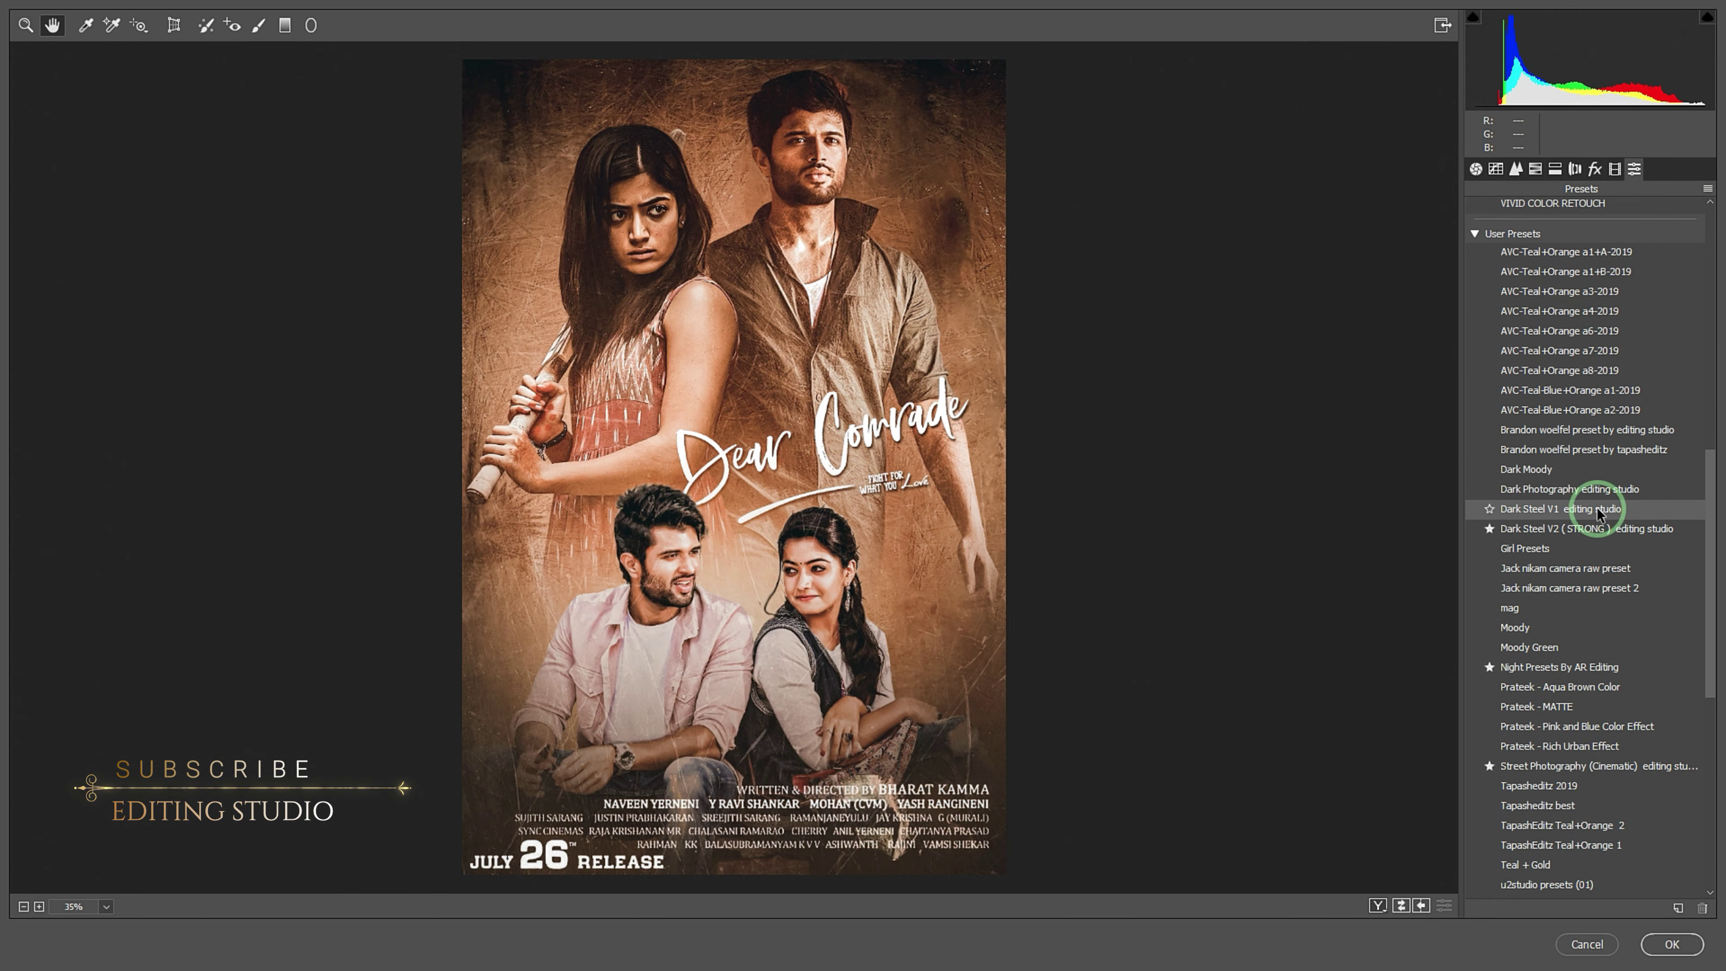
{"action": "left_click", "coordinate": [1587, 534]}
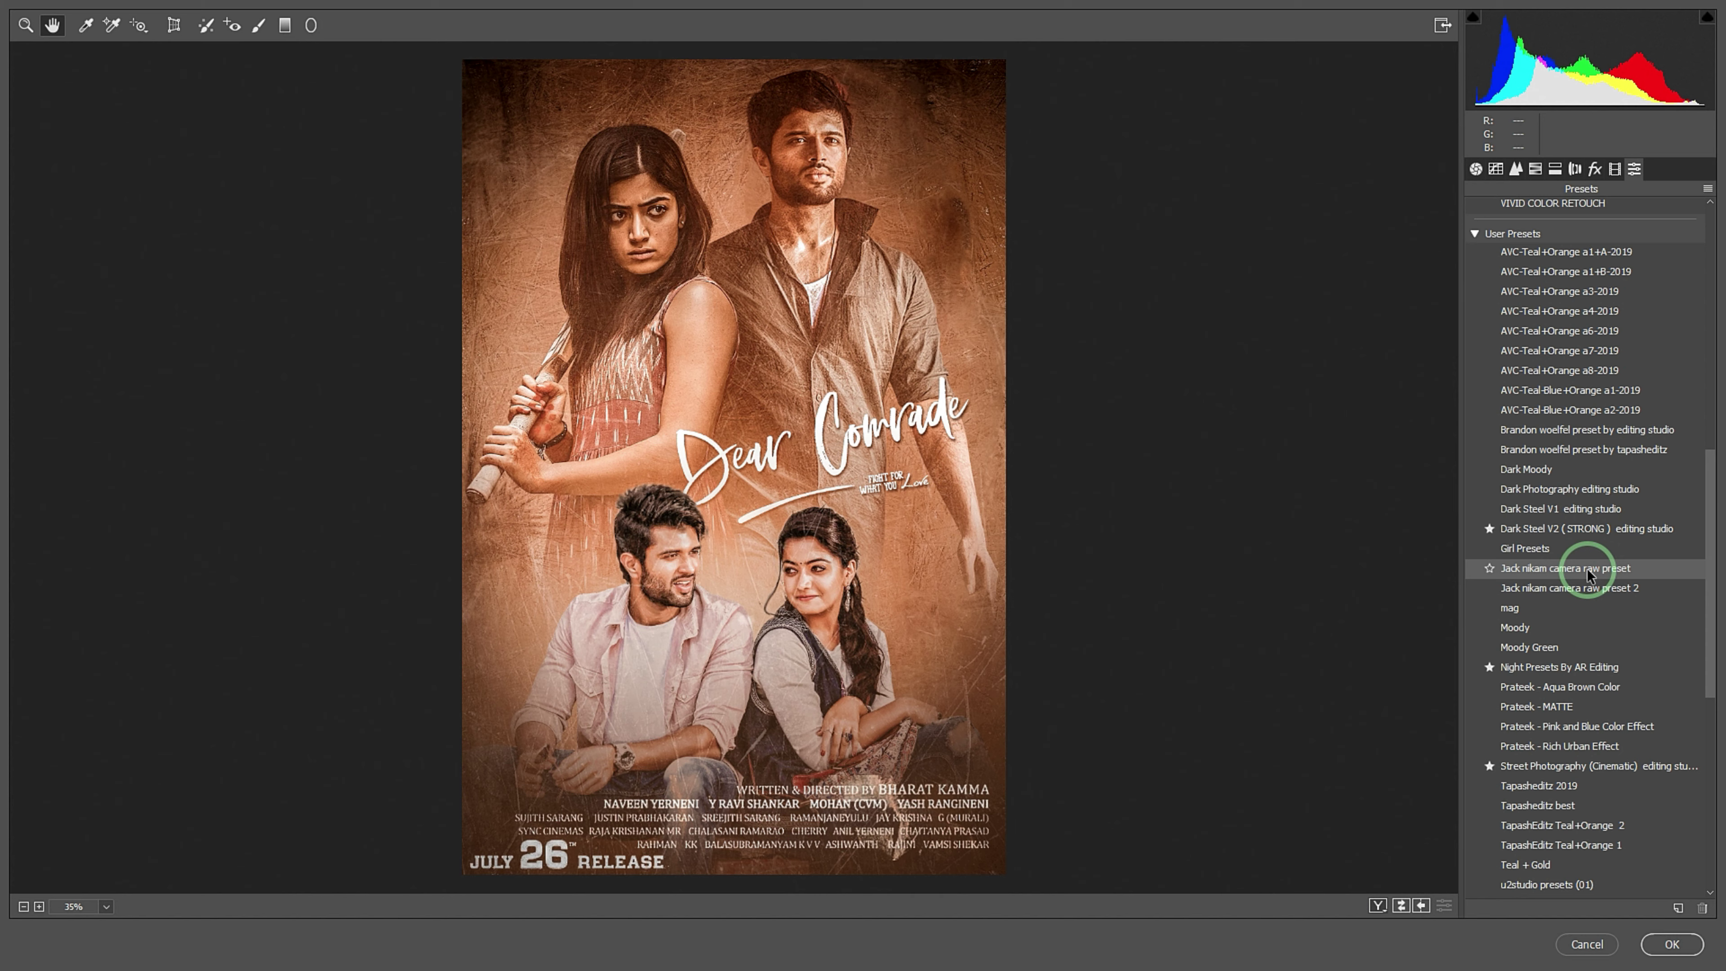
{"action": "left_click", "coordinate": [1578, 595]}
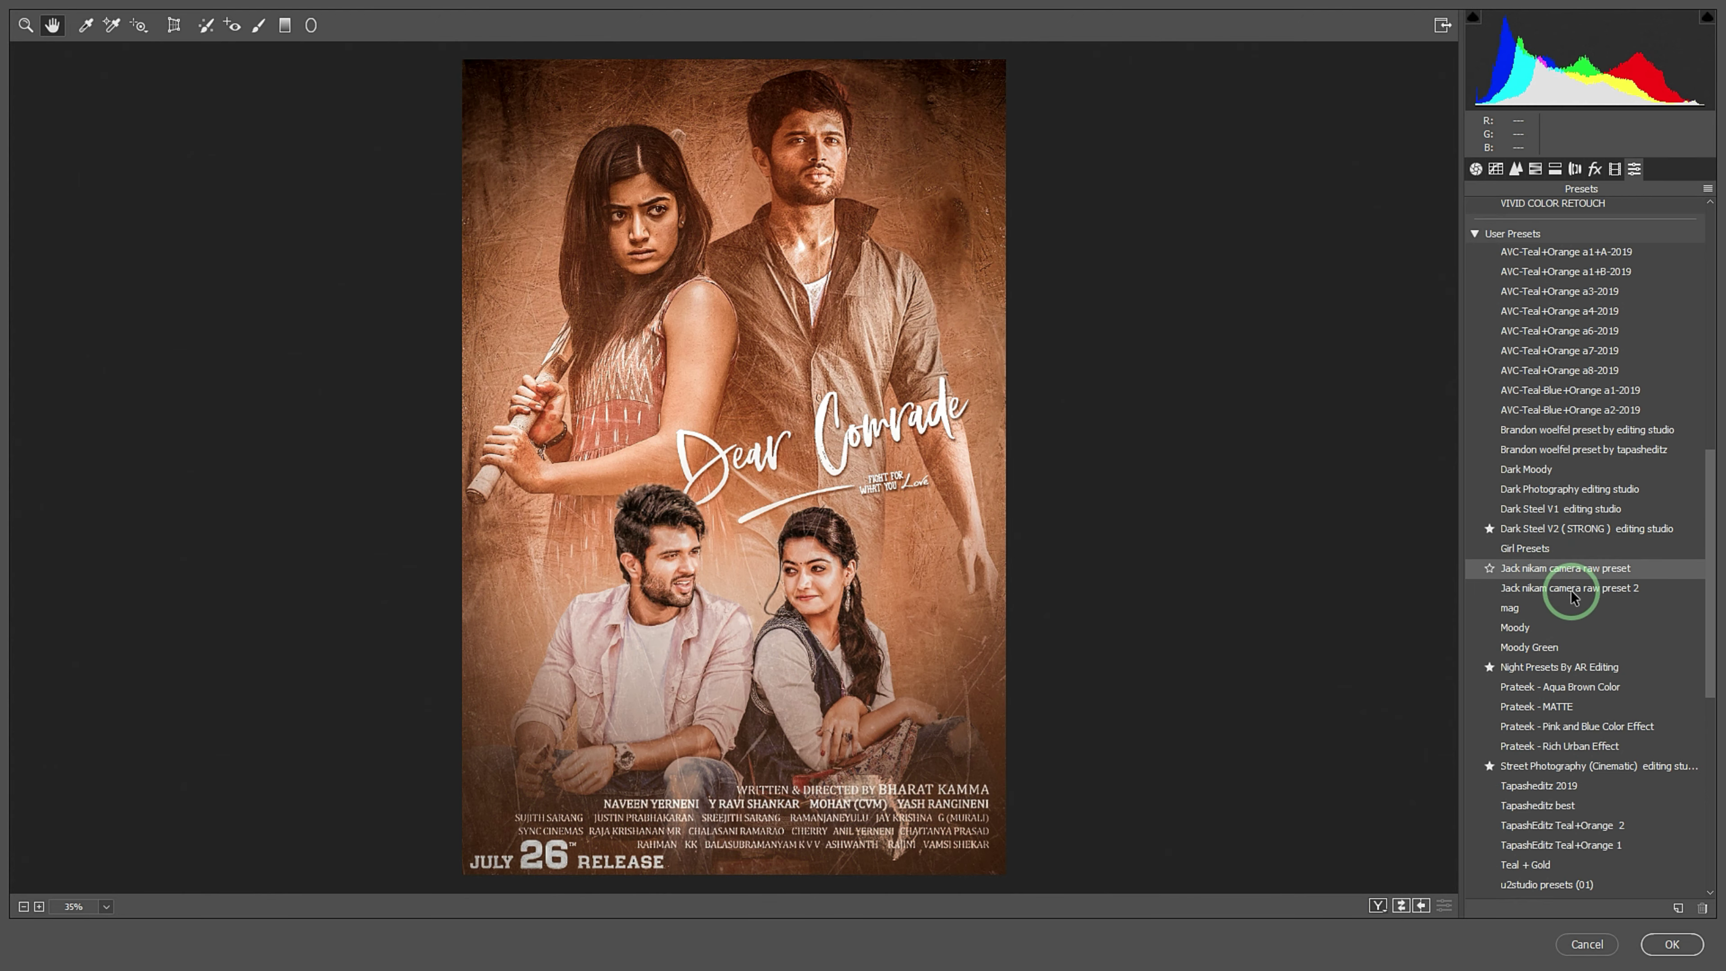
{"action": "left_click", "coordinate": [1591, 596]}
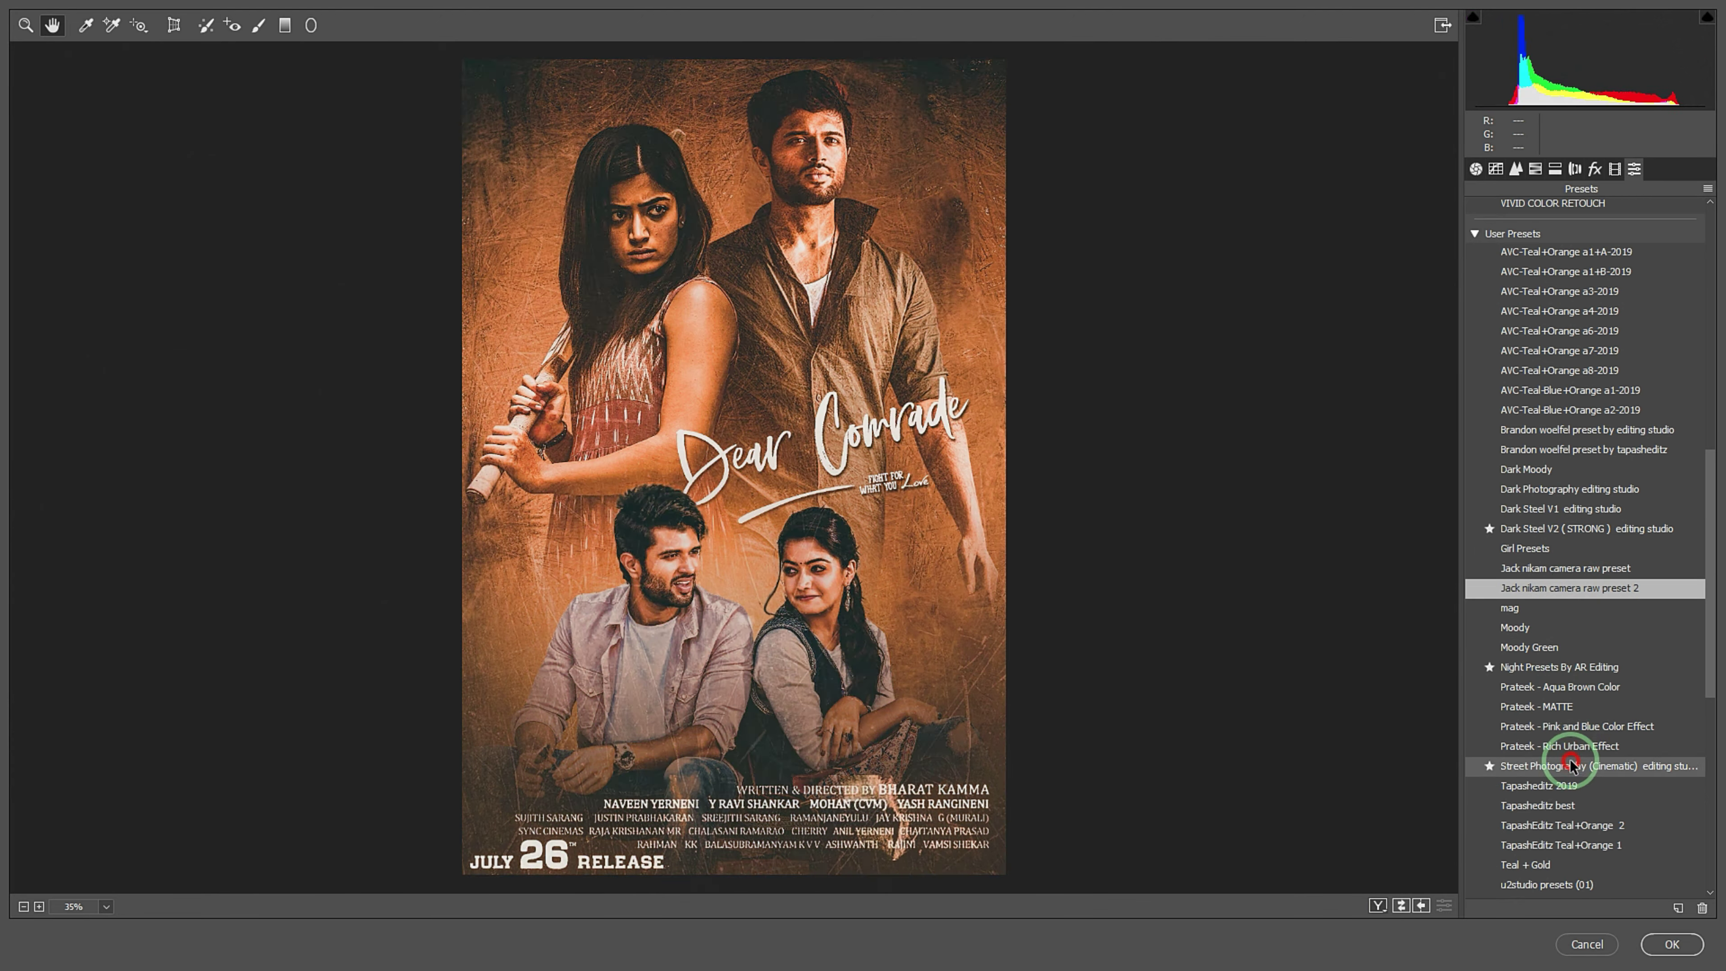
{"action": "left_click", "coordinate": [1708, 779]}
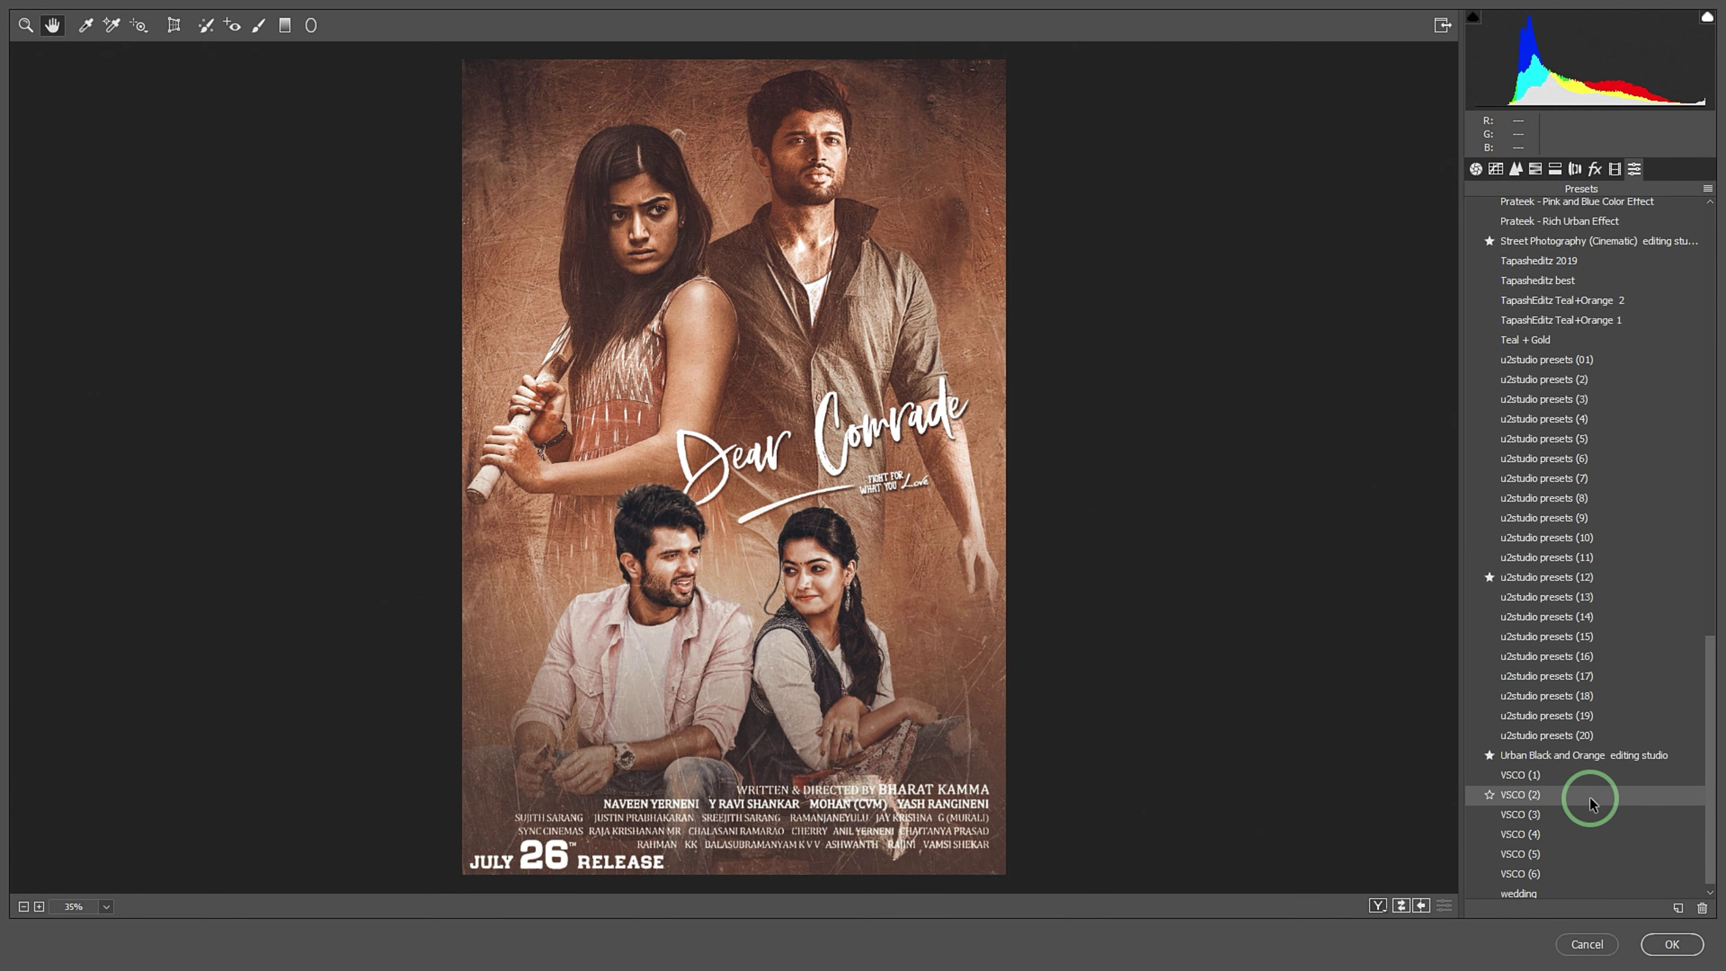
{"action": "key", "text": "ctrl+alt+1"}
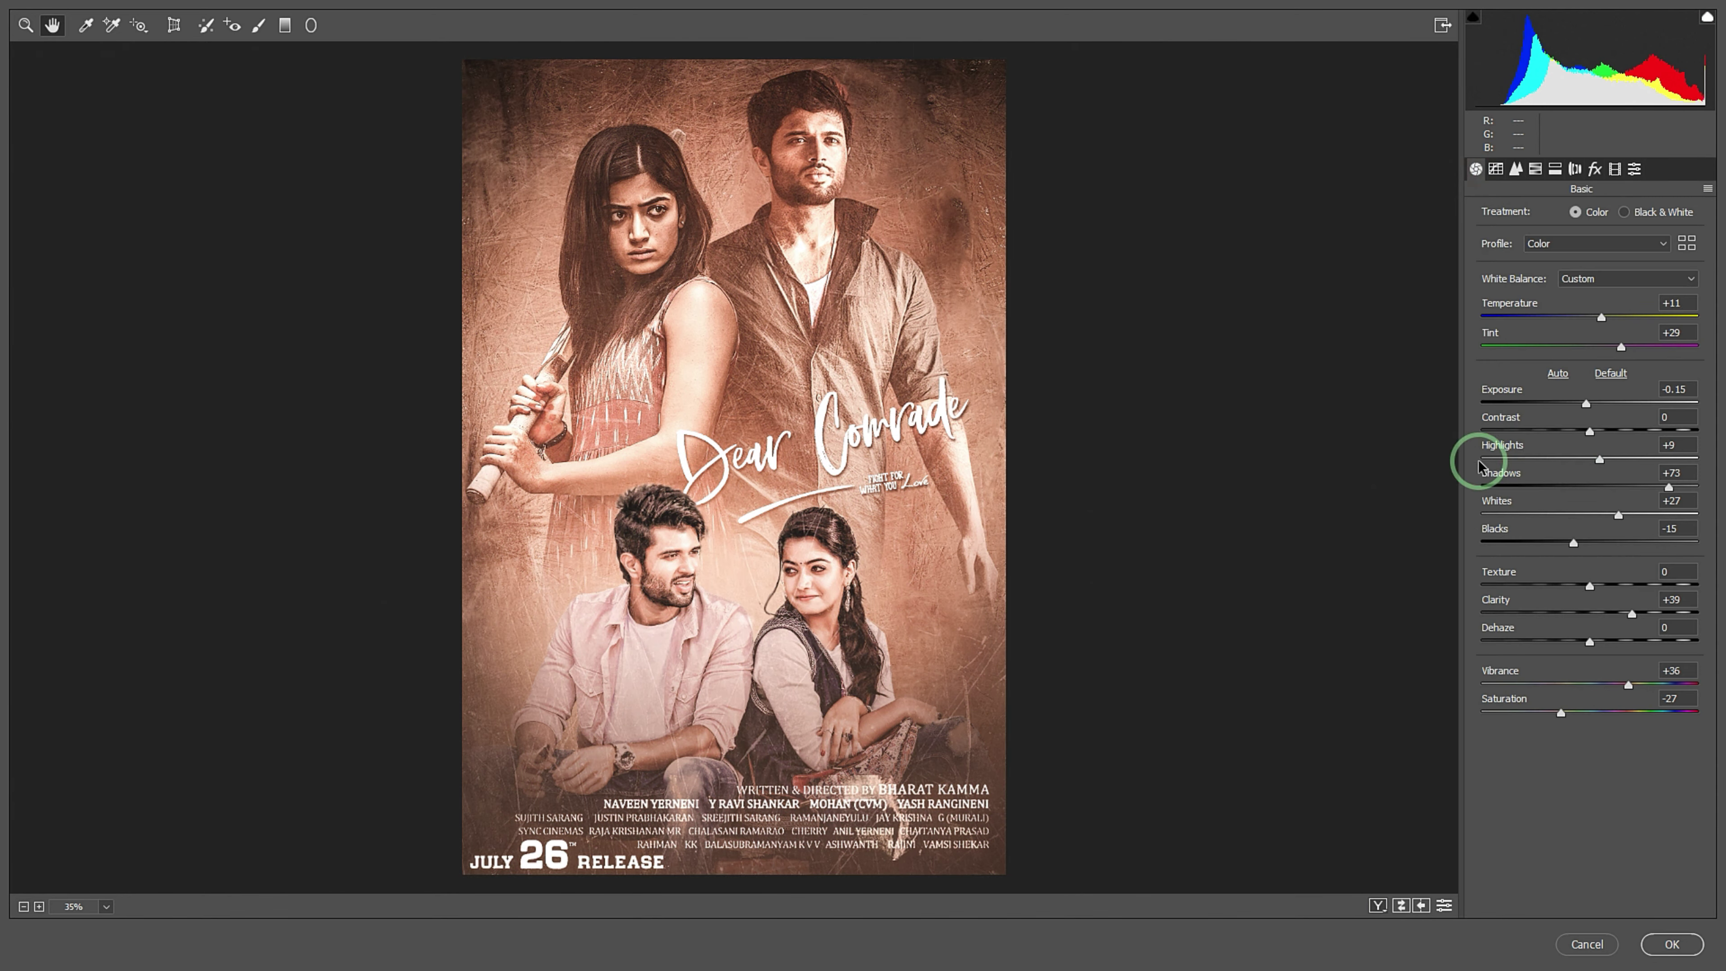
Set Highlights and Contrast to -31, keep Shadows at 0, and reduce Saturation to -35
{"action": "mouse_move", "coordinate": [1522, 470]}
{"action": "left_mouse_down"}
{"action": "mouse_move", "coordinate": [1386, 489]}
{"action": "mouse_move", "coordinate": [1522, 488]}
{"action": "left_mouse_up"}
{"action": "left_click_drag", "start_coordinate": [1522, 449], "coordinate": [1468, 462]}
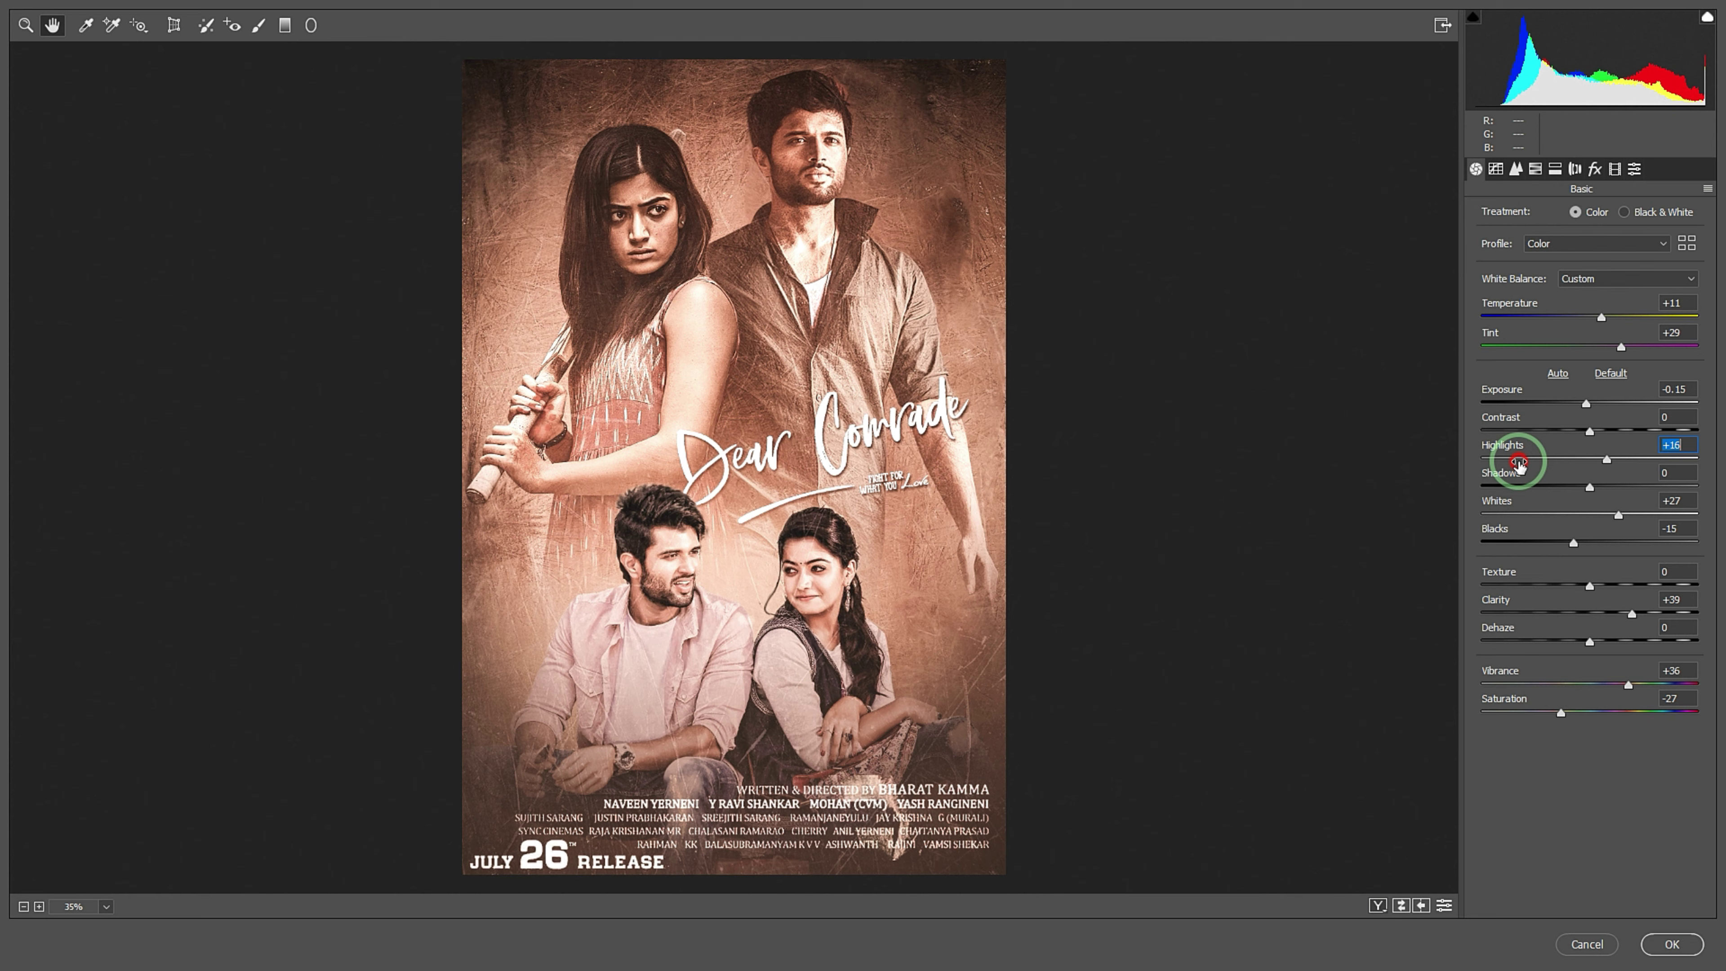
{"action": "left_click_drag", "start_coordinate": [1563, 422], "coordinate": [1491, 428]}
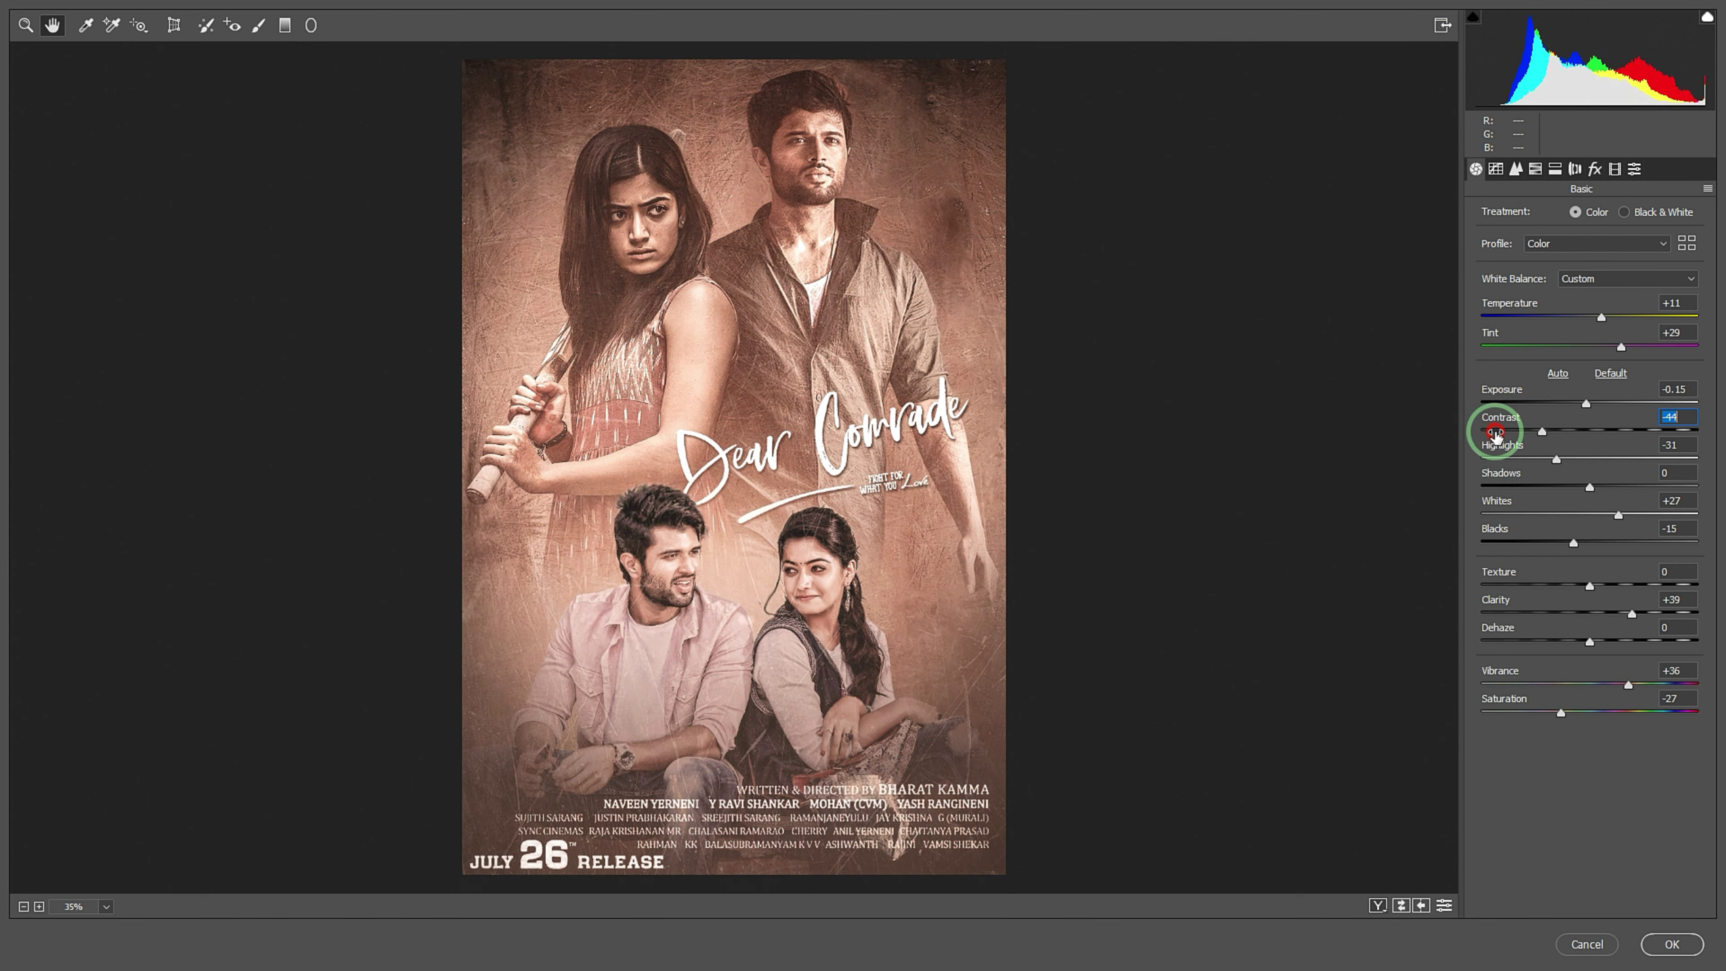
{"action": "mouse_move", "coordinate": [1564, 501]}
{"action": "left_mouse_down"}
{"action": "mouse_move", "coordinate": [1470, 503]}
{"action": "mouse_move", "coordinate": [1514, 501]}
{"action": "mouse_move", "coordinate": [1504, 535]}
{"action": "mouse_move", "coordinate": [1561, 580]}
{"action": "mouse_move", "coordinate": [1484, 605]}
{"action": "mouse_move", "coordinate": [1568, 579]}
{"action": "mouse_move", "coordinate": [1576, 626]}
{"action": "mouse_move", "coordinate": [1560, 629]}
{"action": "left_mouse_up"}
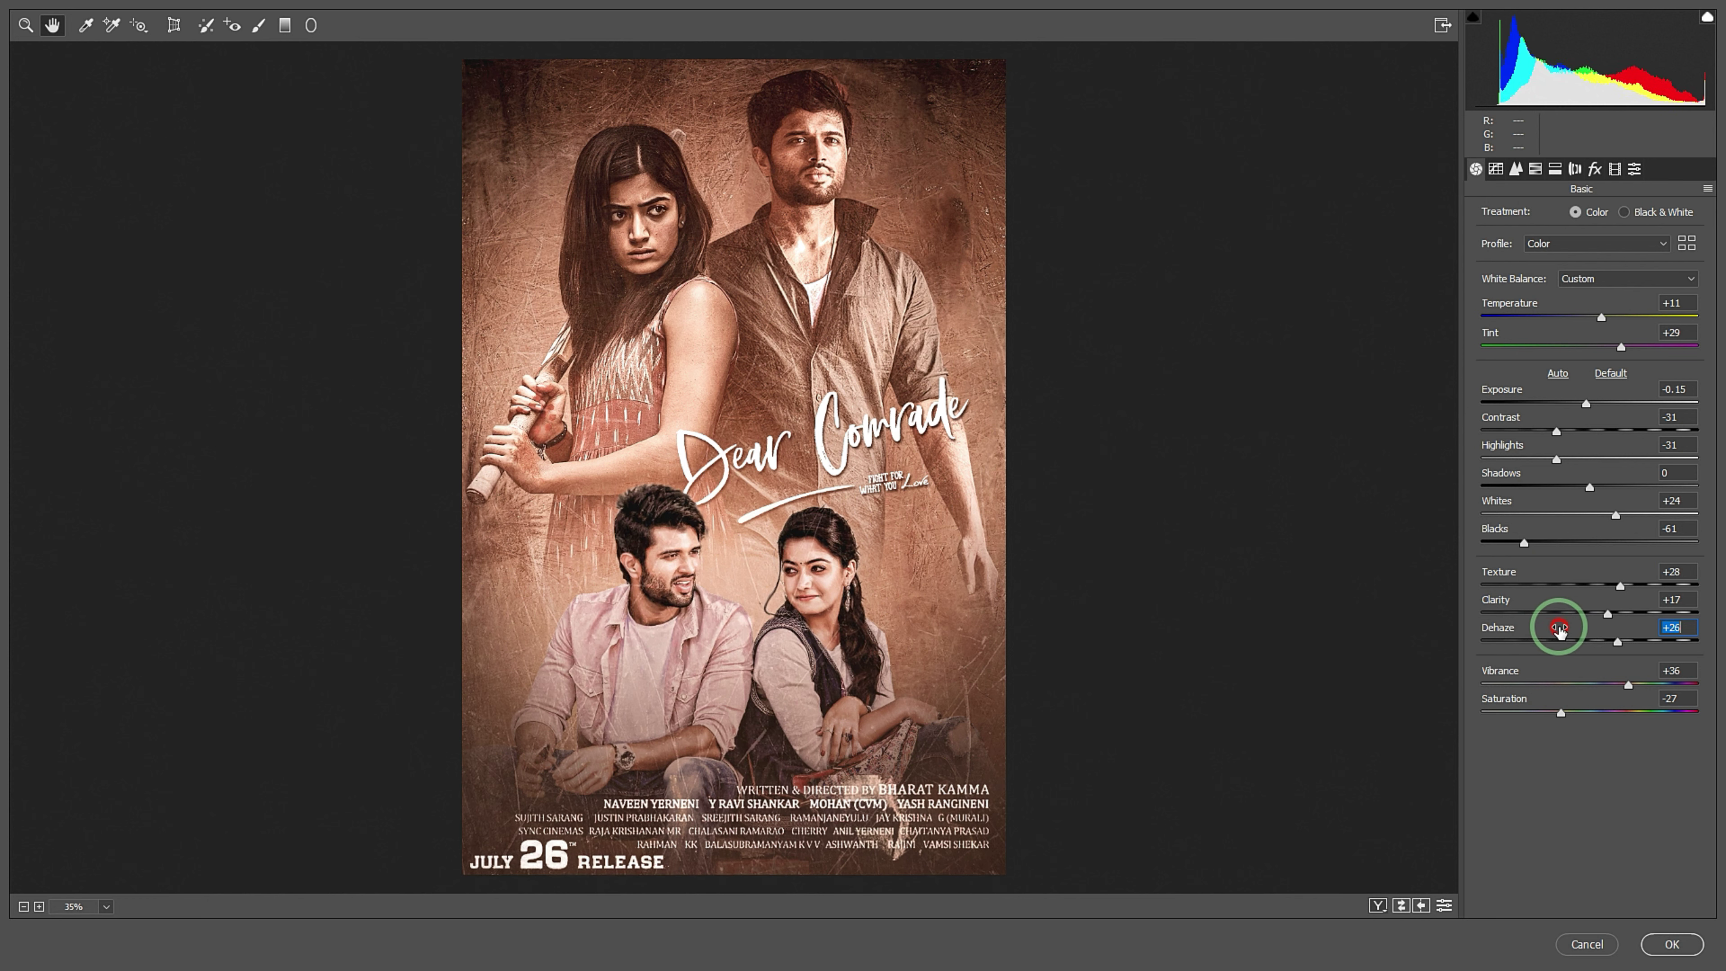
{"action": "left_click_drag", "start_coordinate": [1550, 707], "coordinate": [1535, 707]}
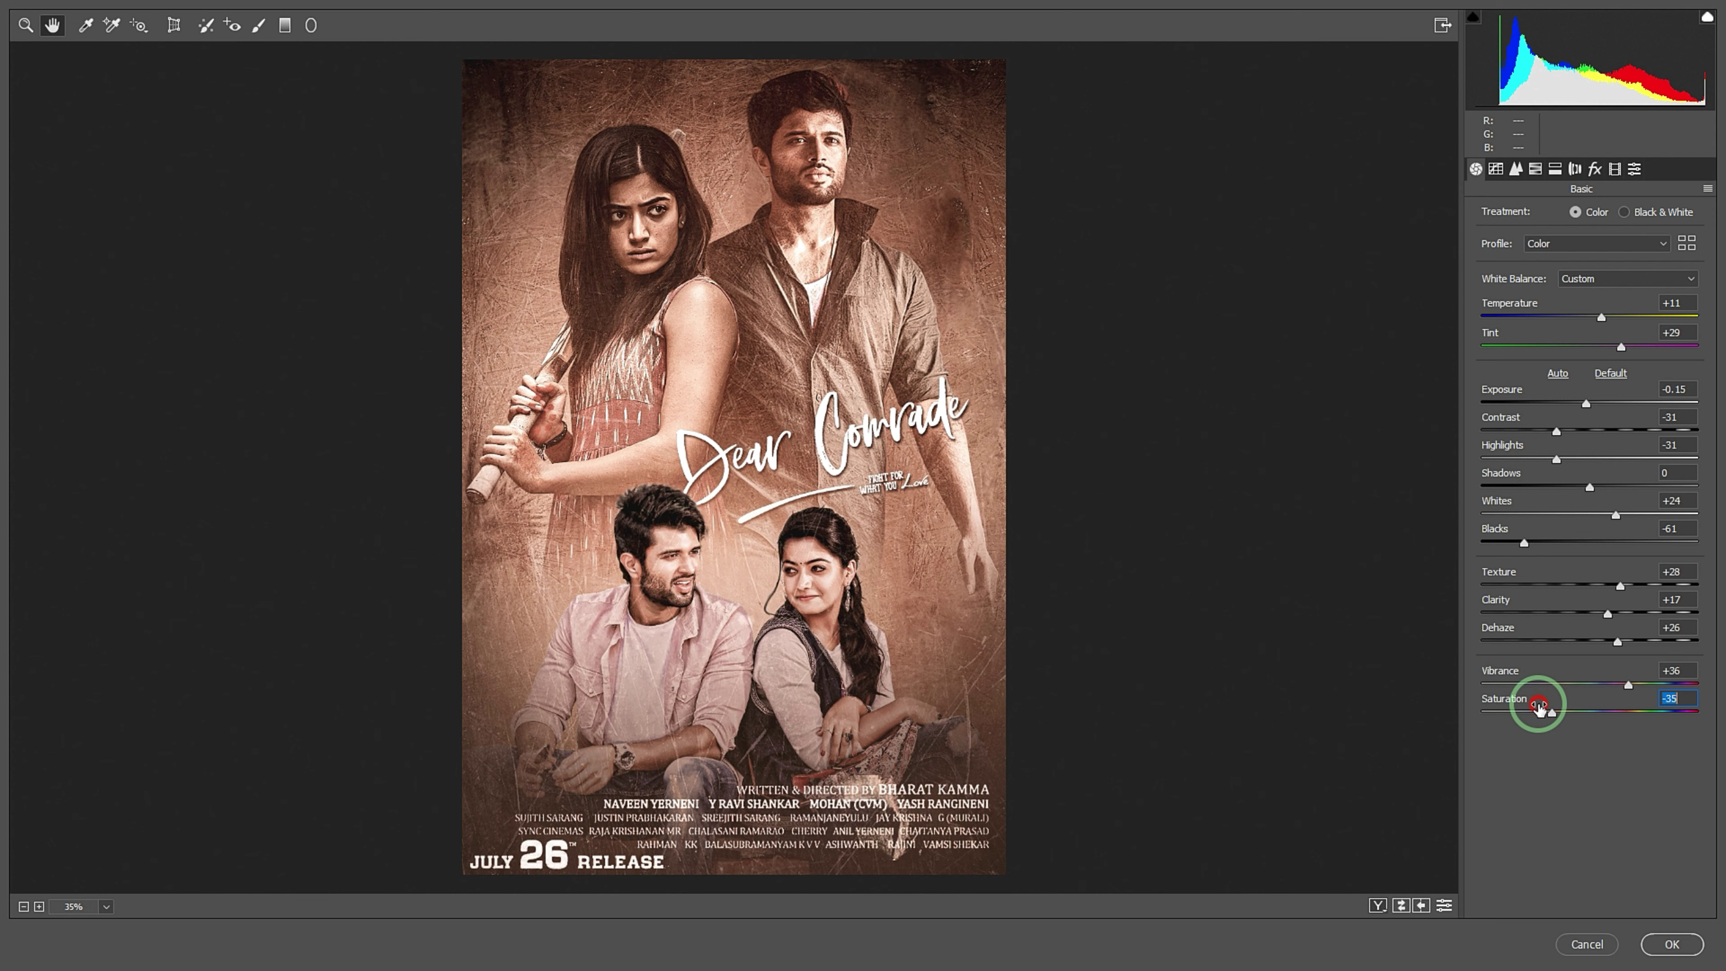
Lift the RGB point curve's black point for faded blacks, then try and delete Blue curve points
{"action": "left_click", "coordinate": [1538, 171]}
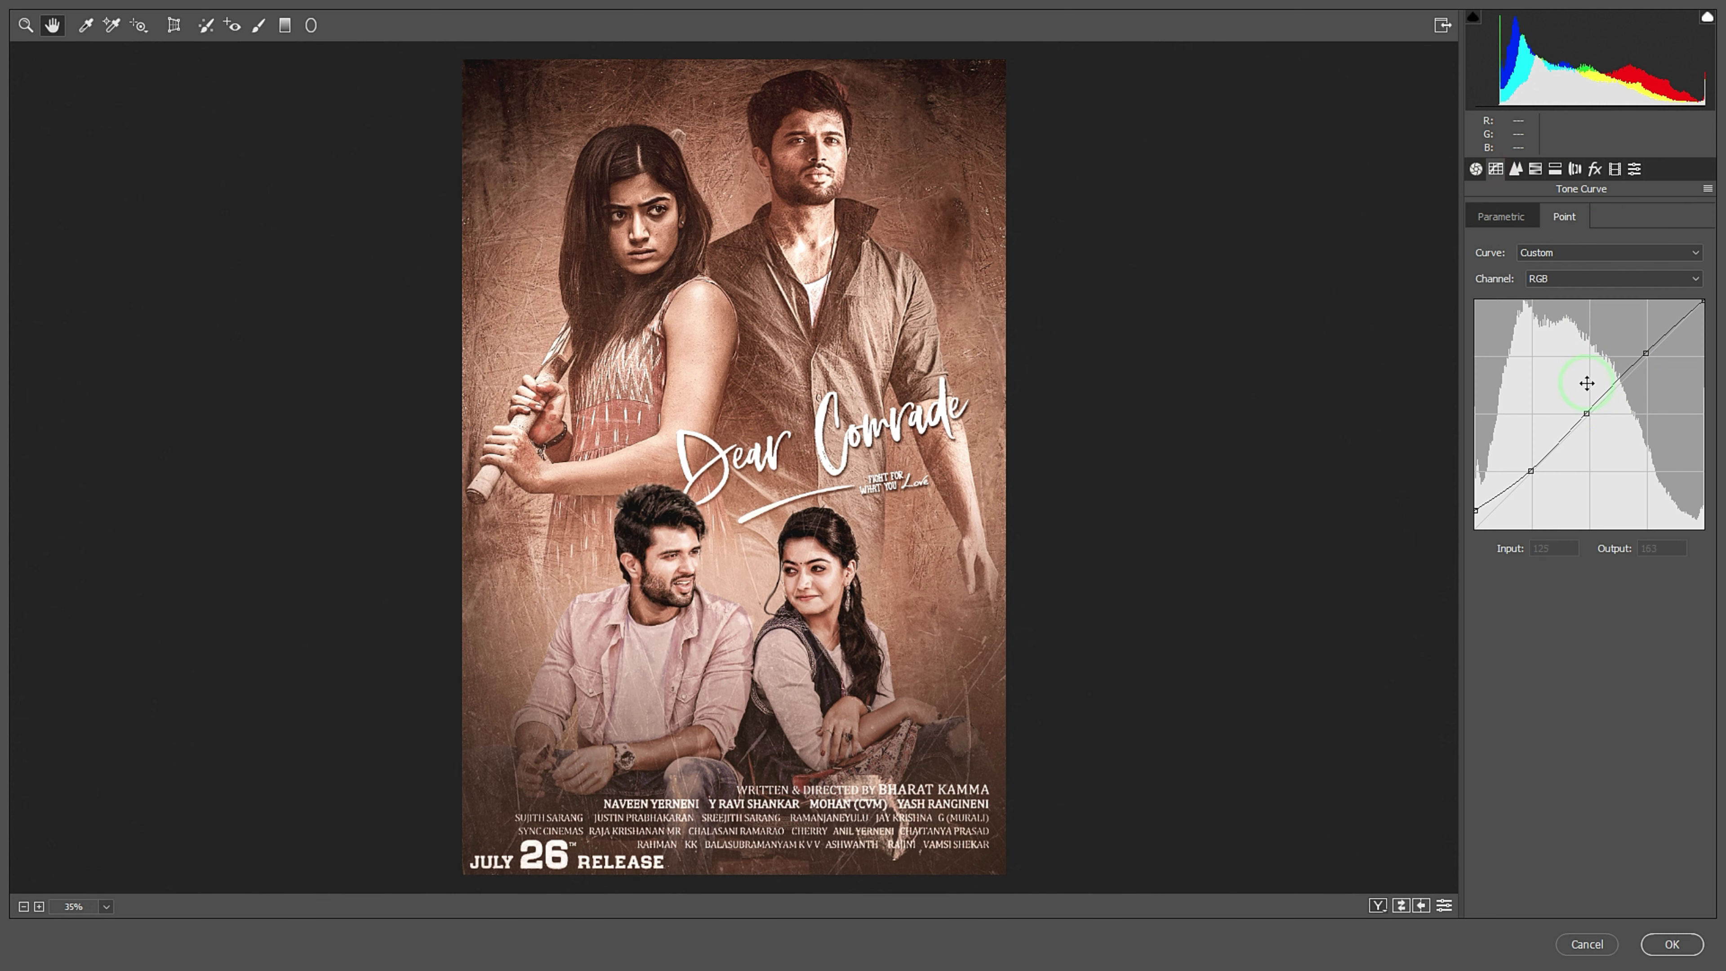
{"action": "left_click_drag", "start_coordinate": [1480, 509], "coordinate": [1466, 499]}
{"action": "left_click", "coordinate": [1614, 279]}
{"action": "left_click", "coordinate": [1553, 337]}
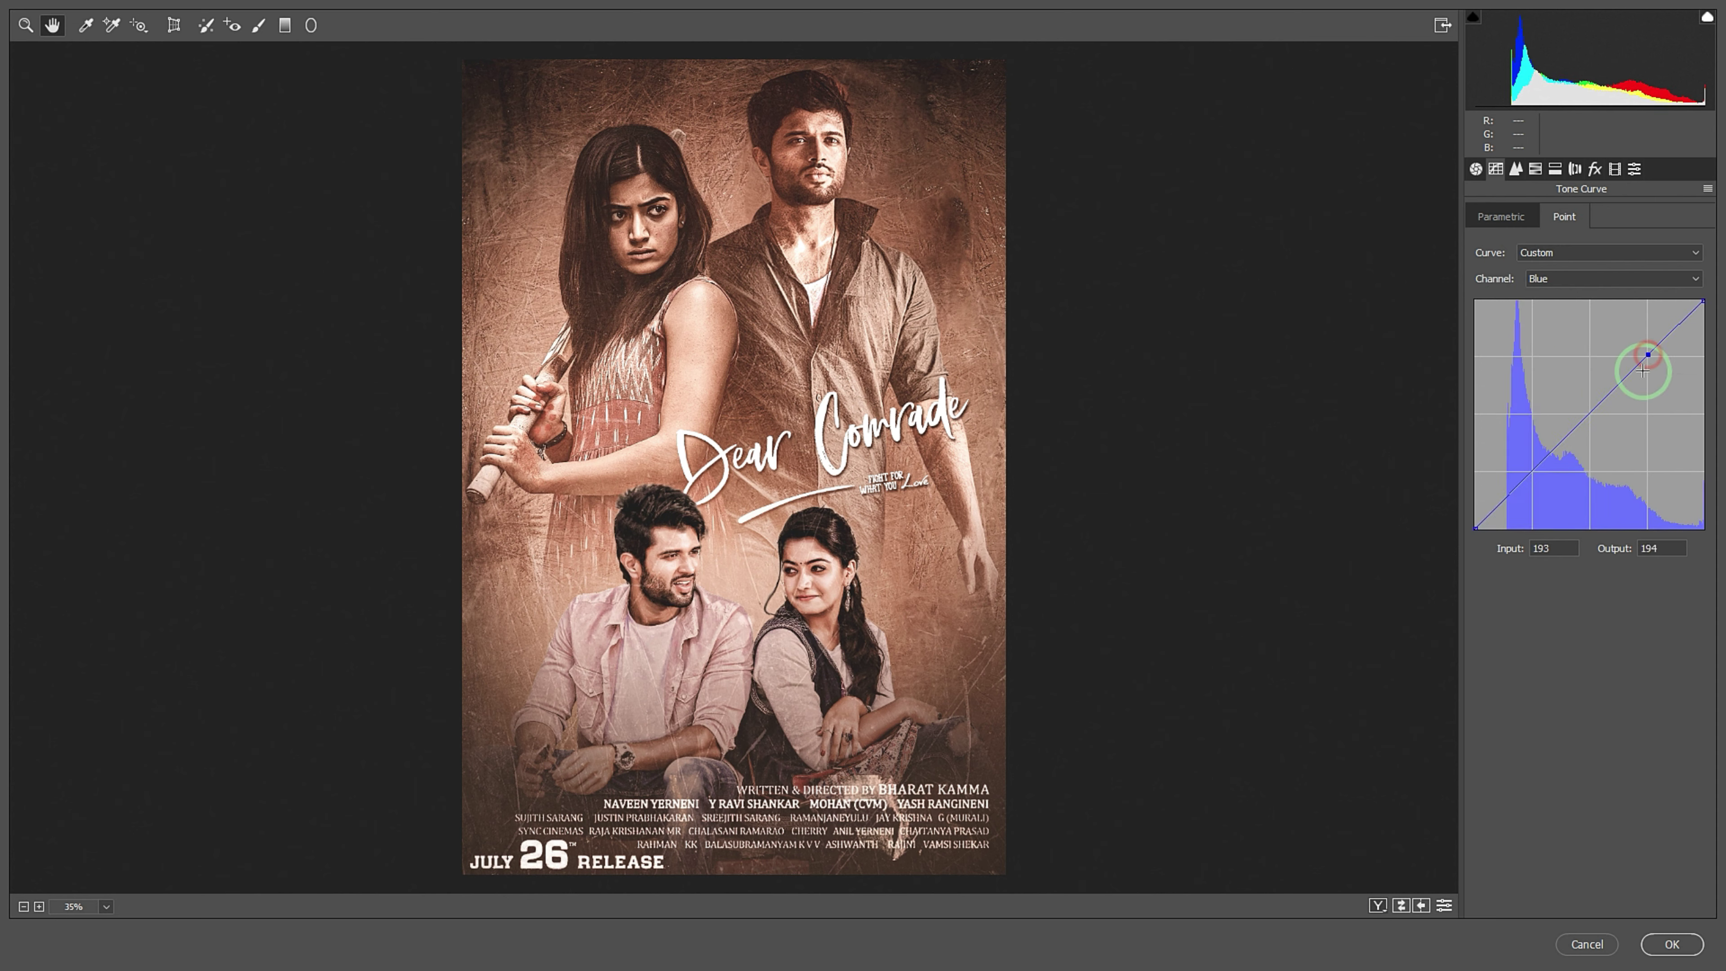
{"action": "left_click_drag", "start_coordinate": [1533, 471], "coordinate": [1527, 474]}
{"action": "mouse_move", "coordinate": [1648, 354]}
{"action": "left_mouse_down"}
{"action": "mouse_move", "coordinate": [1639, 343]}
{"action": "mouse_move", "coordinate": [1648, 356]}
{"action": "left_mouse_up"}
{"action": "left_click", "coordinate": [1524, 477]}
{"action": "left_click_drag", "start_coordinate": [1524, 477], "coordinate": [1522, 472]}
{"action": "key", "text": "Delete"}
{"action": "key", "text": "Delete"}
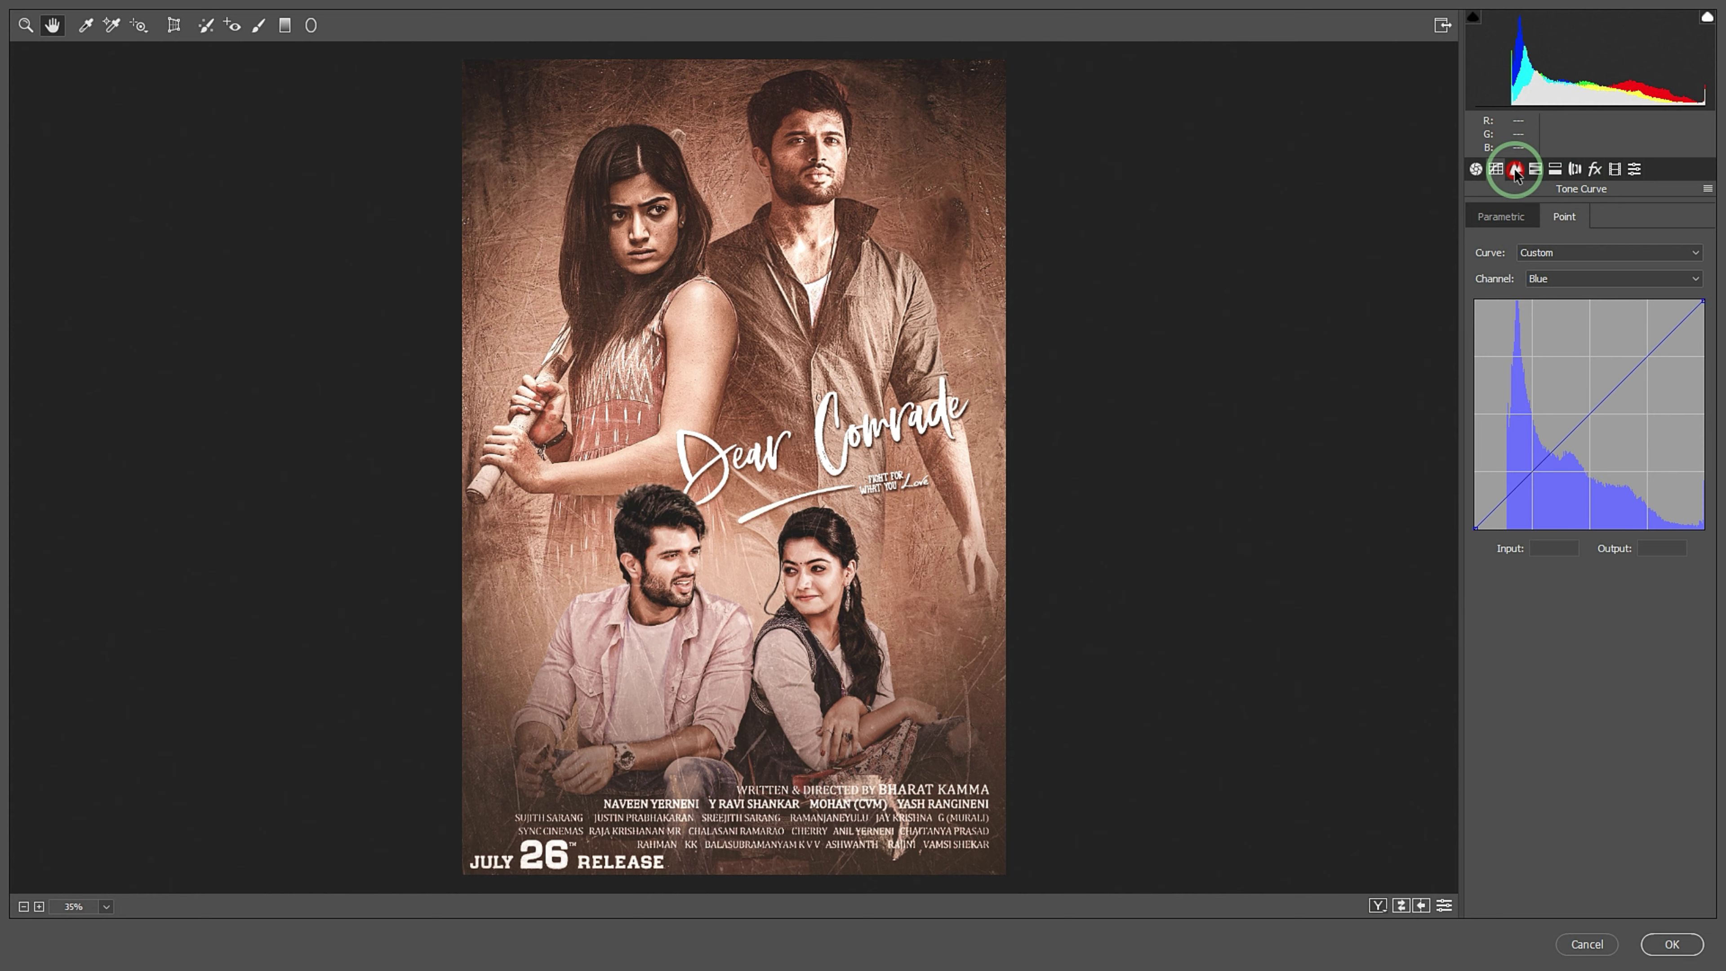
Set Detail noise reduction to Luminance 27 and Color 35
{"action": "left_click", "coordinate": [1516, 170]}
{"action": "scroll", "coordinate": [752, 340], "scroll_direction": "up", "scroll_amount": 3}
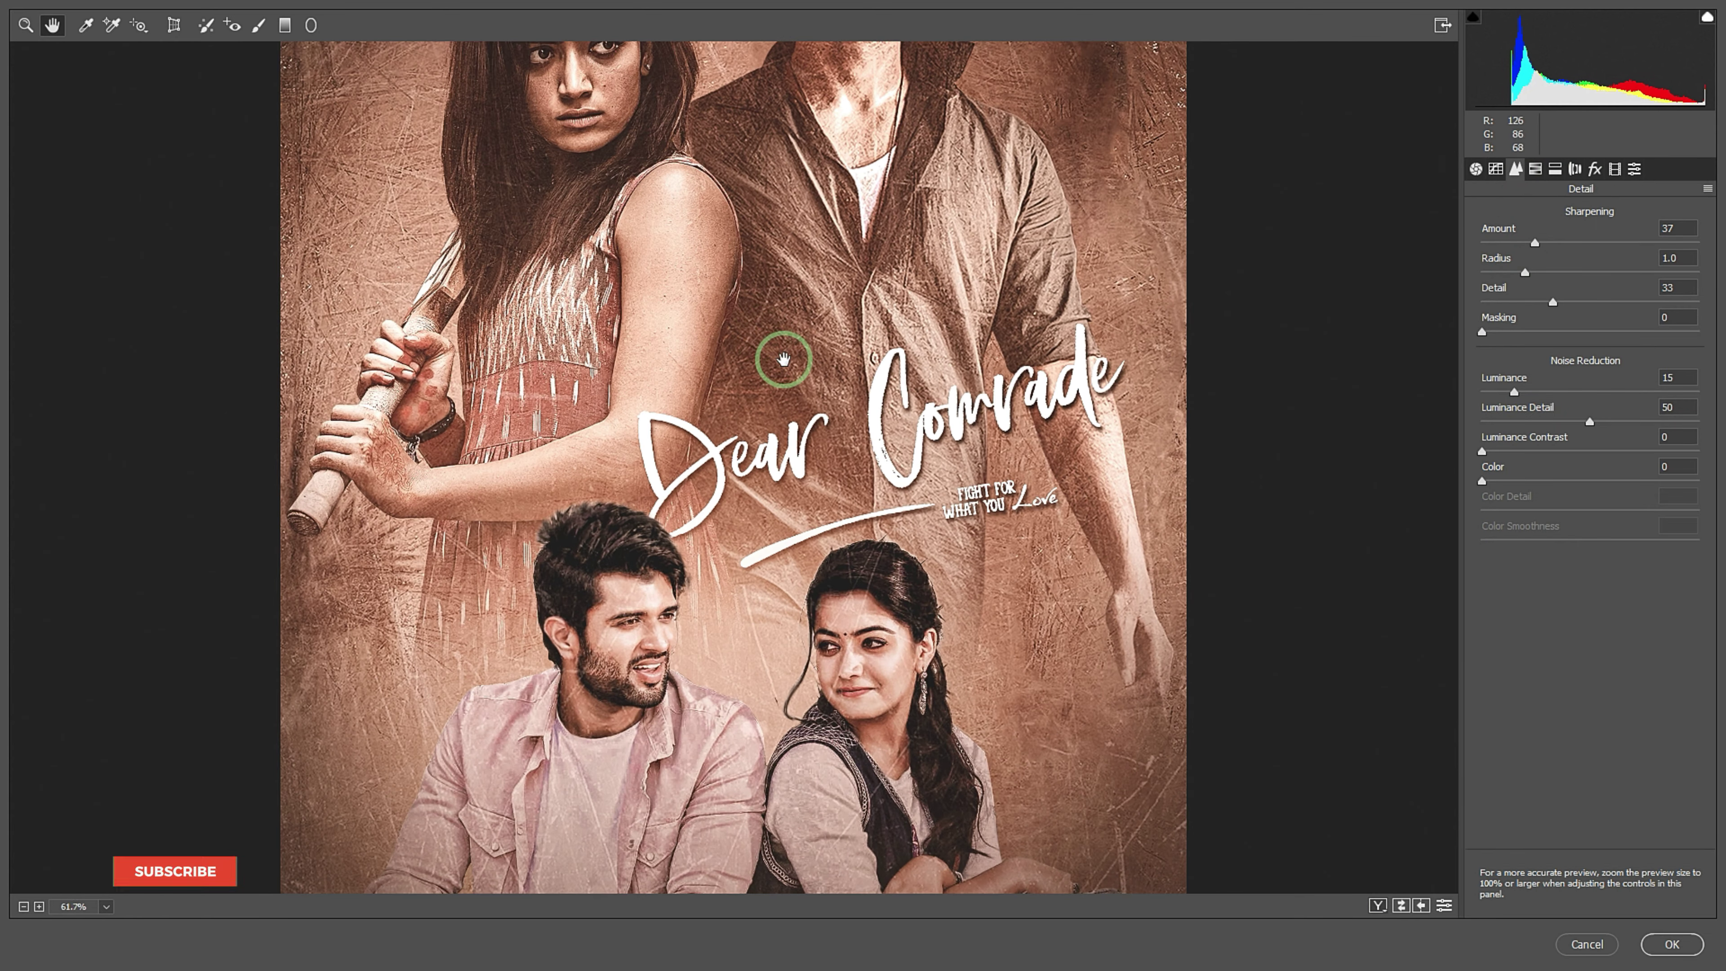
{"action": "scroll", "coordinate": [783, 359], "scroll_direction": "up", "scroll_amount": 2}
{"action": "left_click_drag", "start_coordinate": [775, 362], "coordinate": [848, 328]}
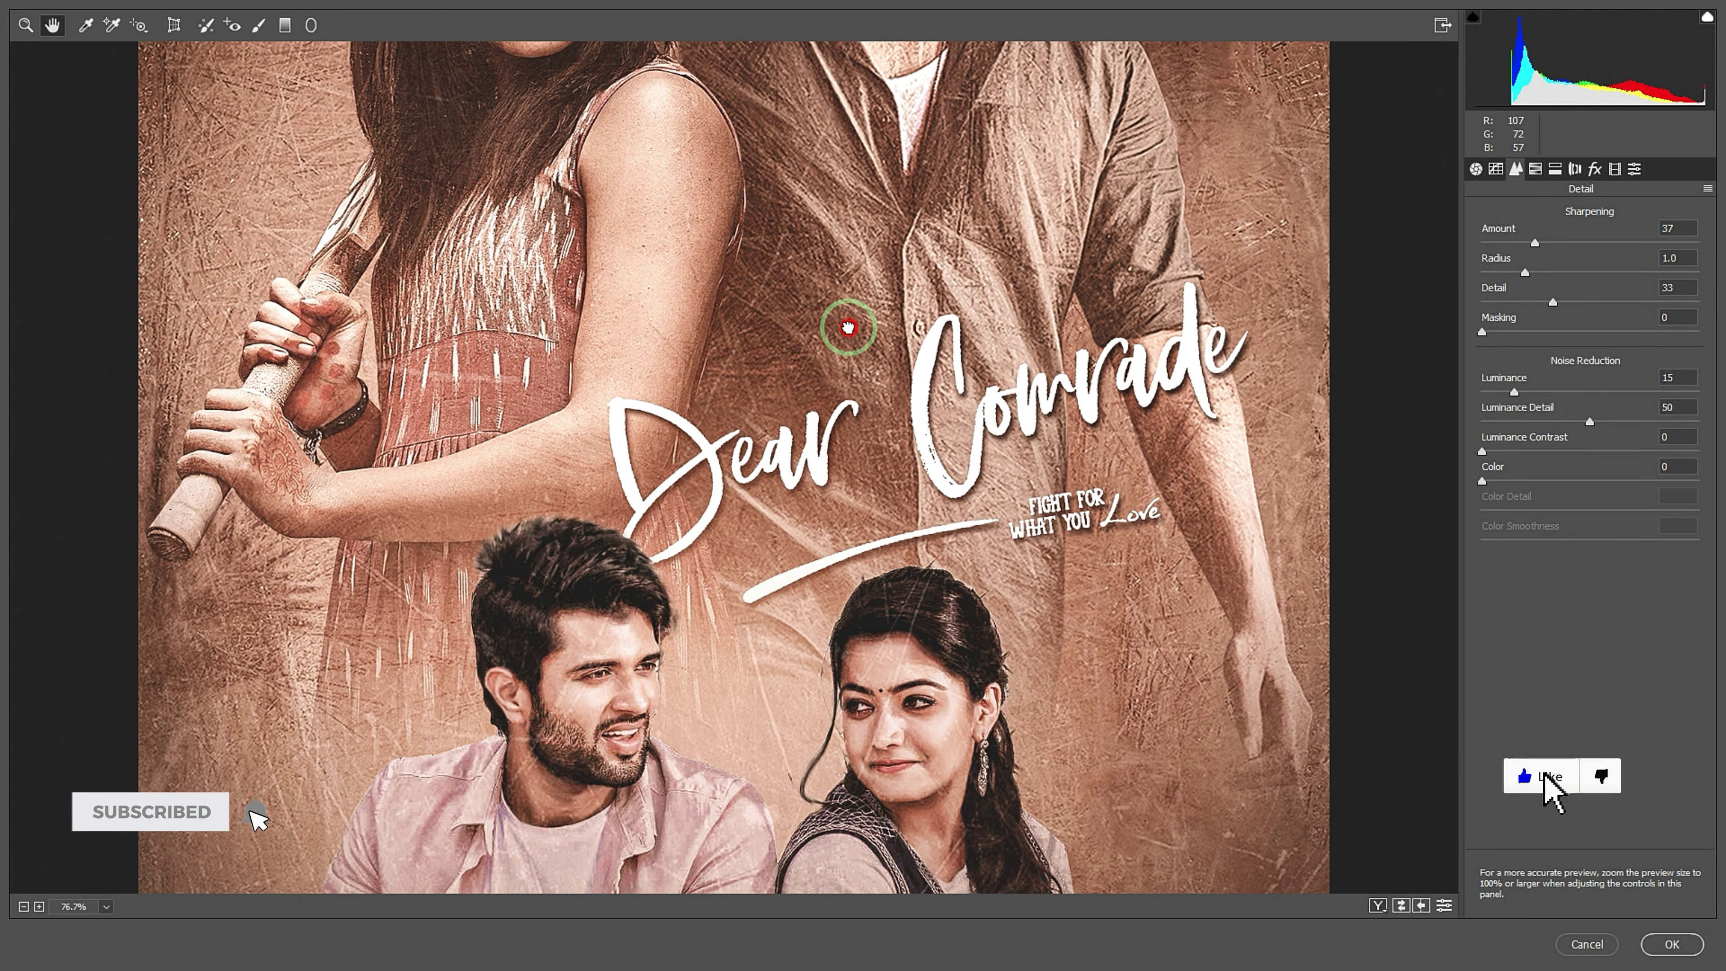
{"action": "left_click_drag", "start_coordinate": [1515, 393], "coordinate": [1527, 393]}
{"action": "left_click_drag", "start_coordinate": [1169, 362], "coordinate": [1169, 270]}
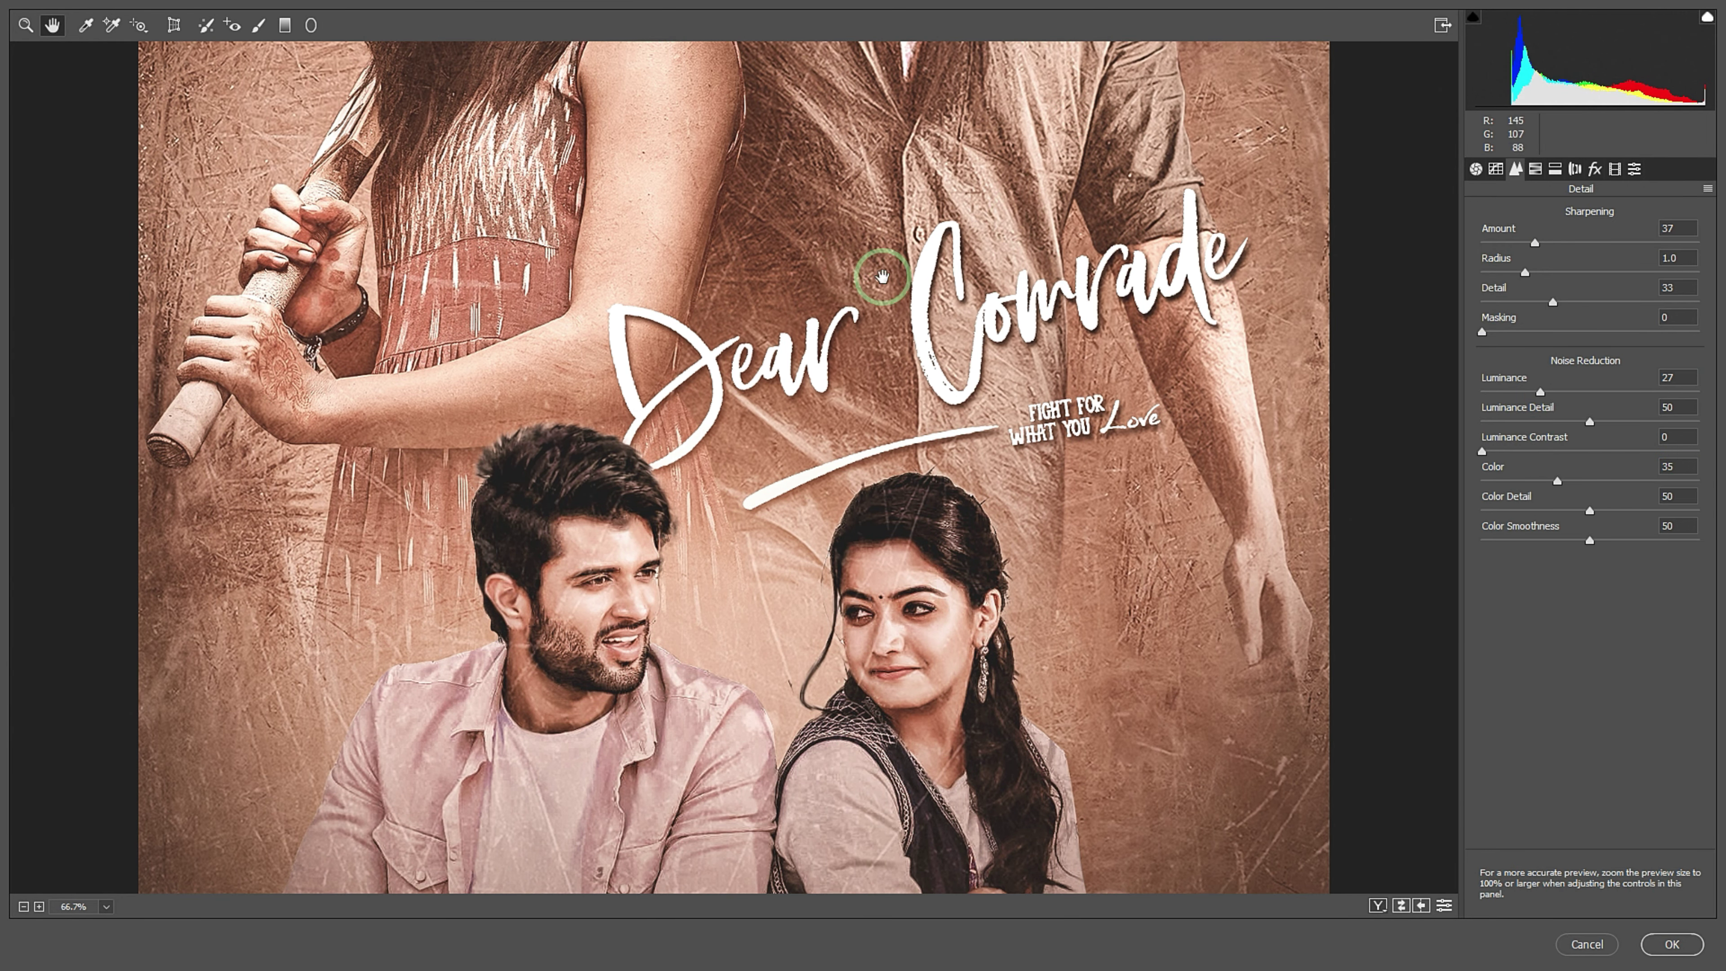
{"action": "scroll", "coordinate": [879, 272], "scroll_direction": "down", "scroll_amount": 2}
{"action": "left_click", "coordinate": [1535, 169]}
{"action": "scroll", "coordinate": [703, 383], "scroll_direction": "down", "scroll_amount": 2}
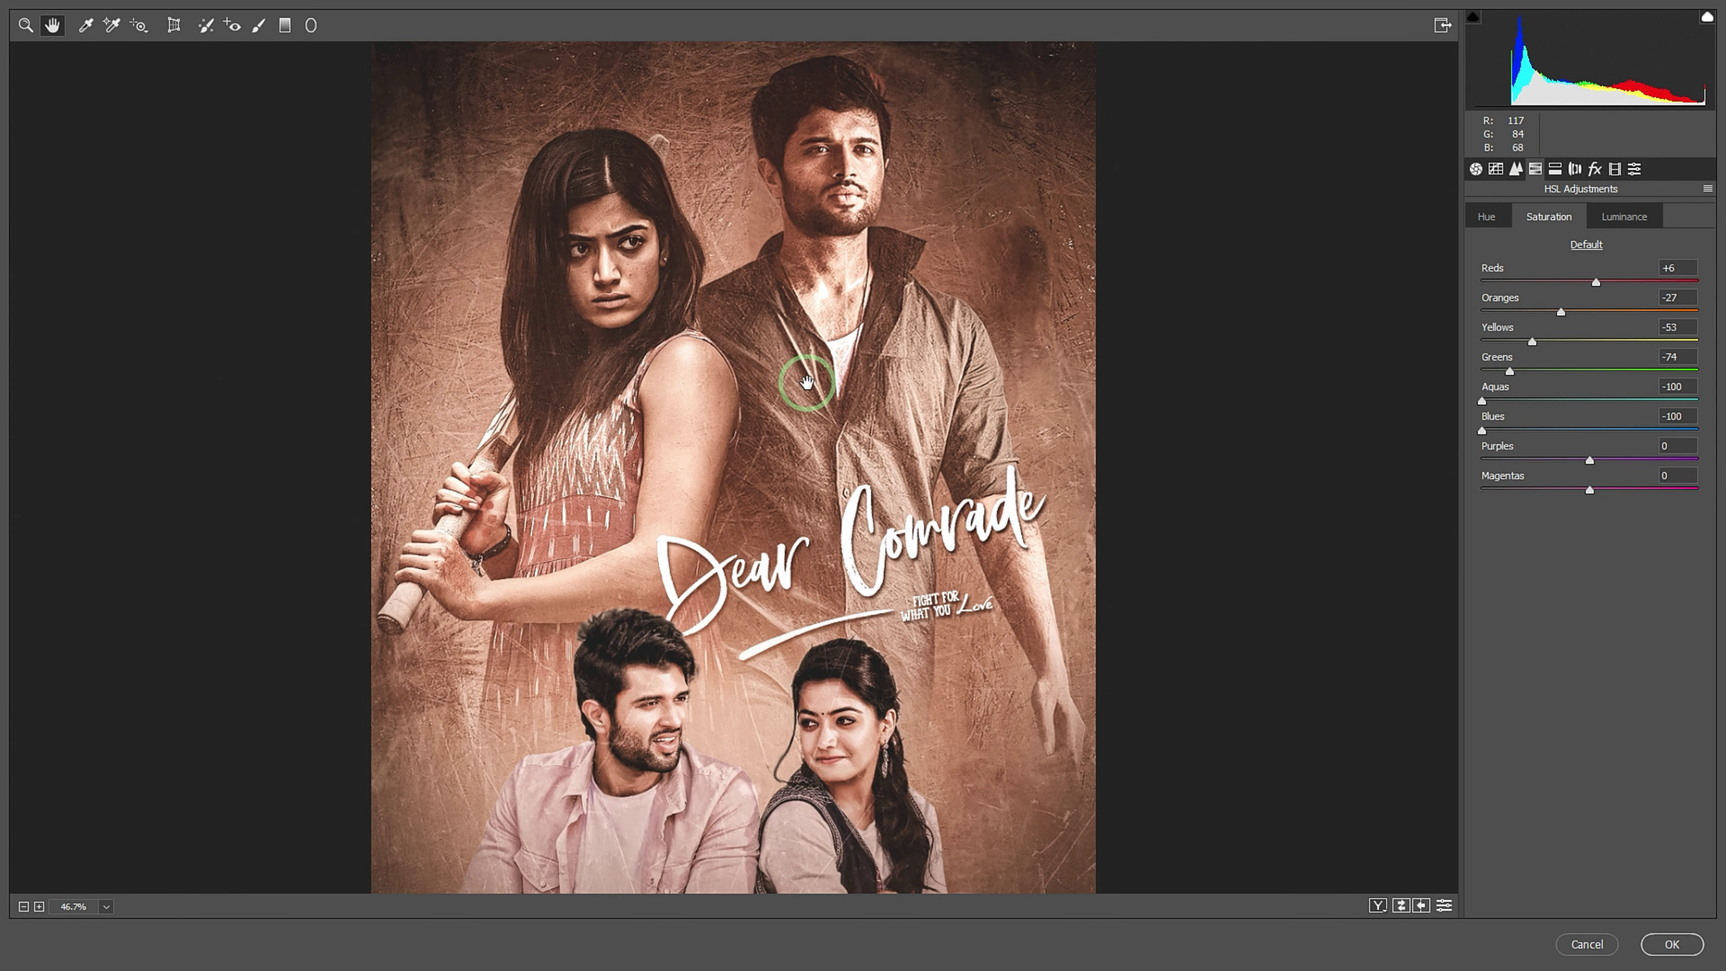
Boost reds, magentas and oranges saturation; fully desaturate yellows, greens and aquas; reset purples and blues
{"action": "left_click_drag", "start_coordinate": [1556, 278], "coordinate": [1627, 300]}
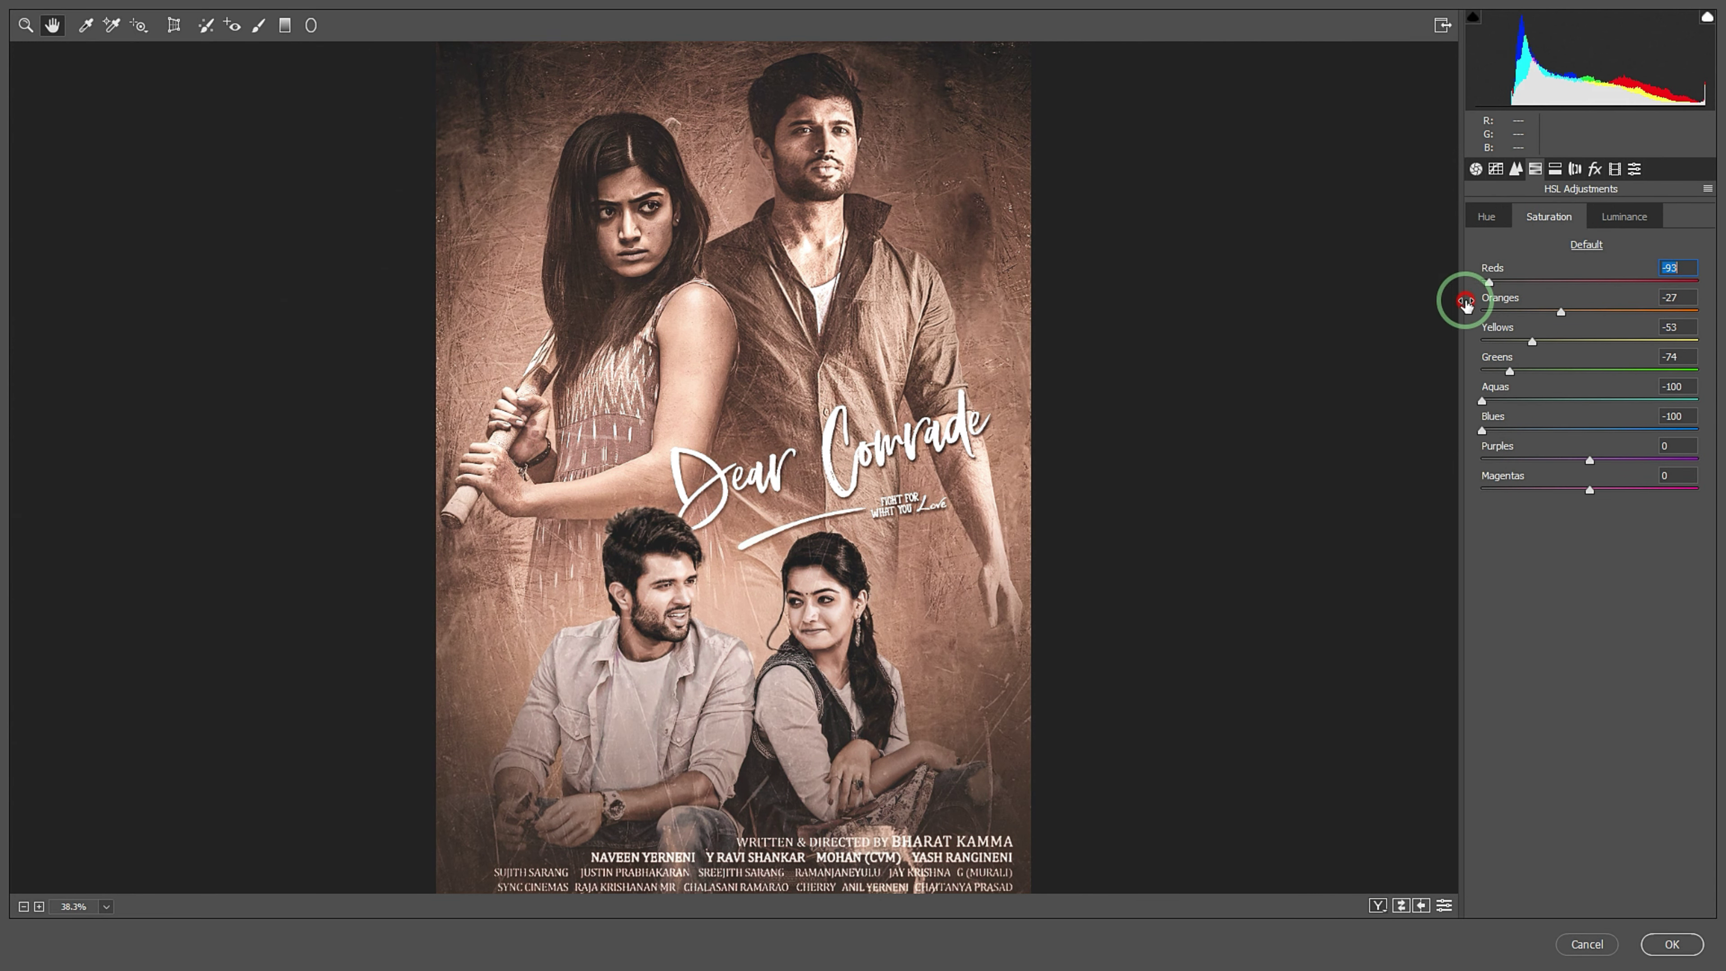
{"action": "left_click_drag", "start_coordinate": [1570, 449], "coordinate": [1539, 460]}
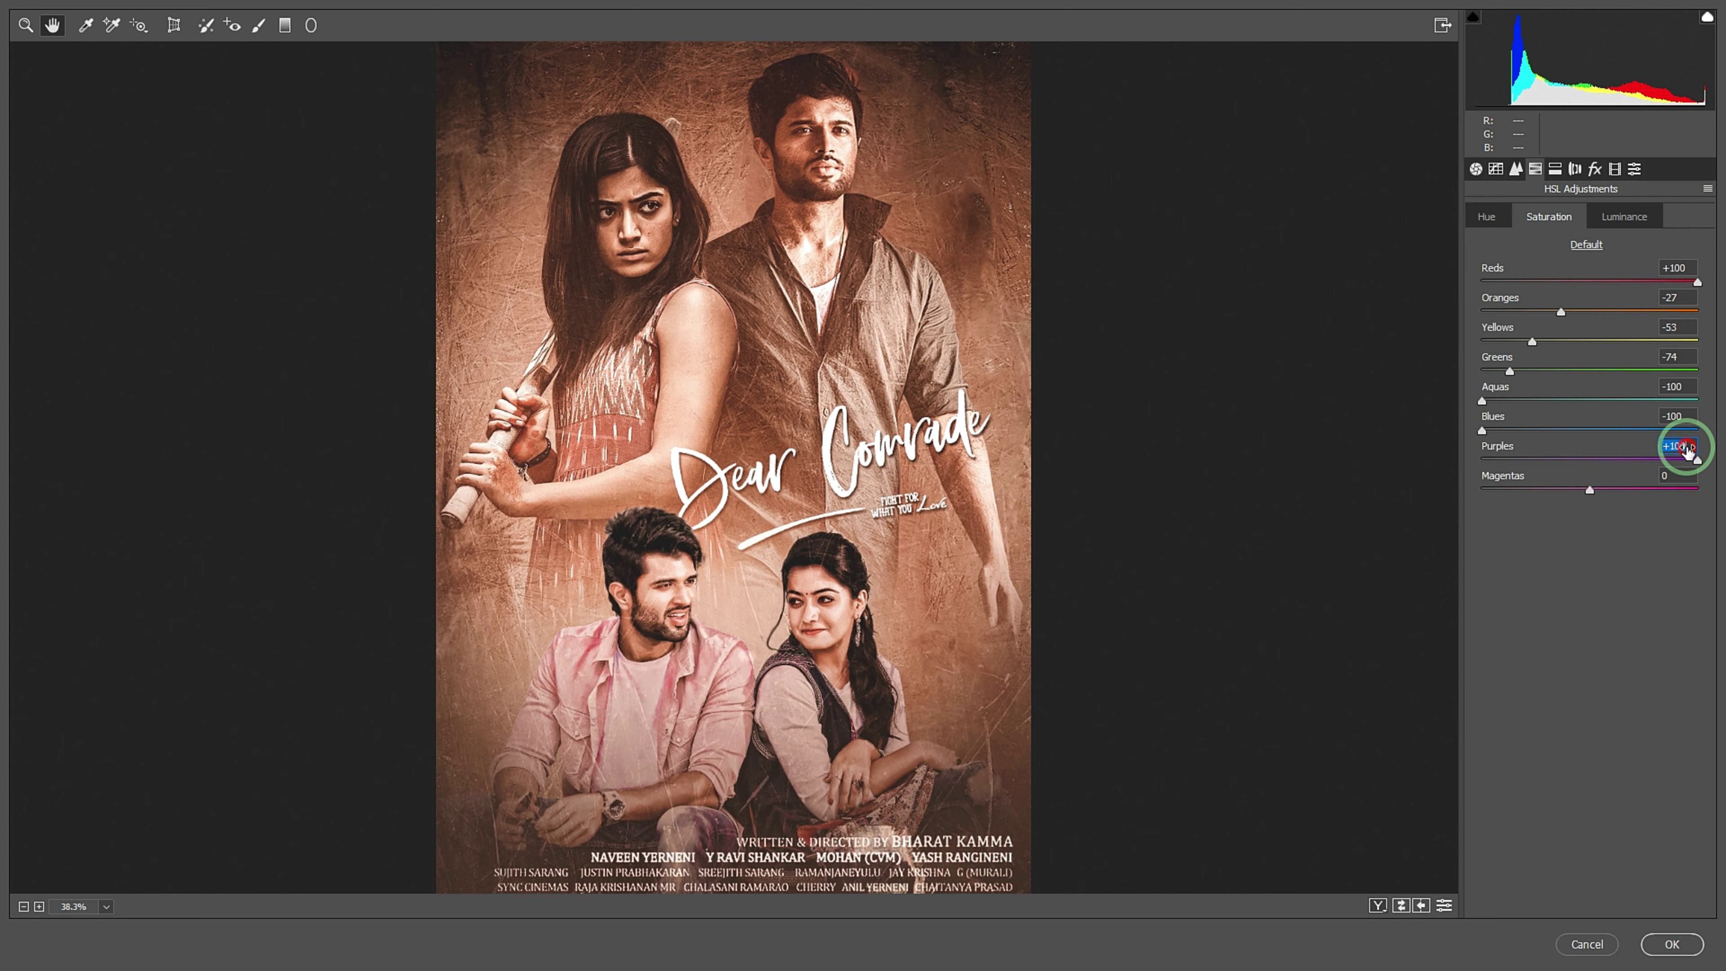
{"action": "double_click", "coordinate": [1636, 460]}
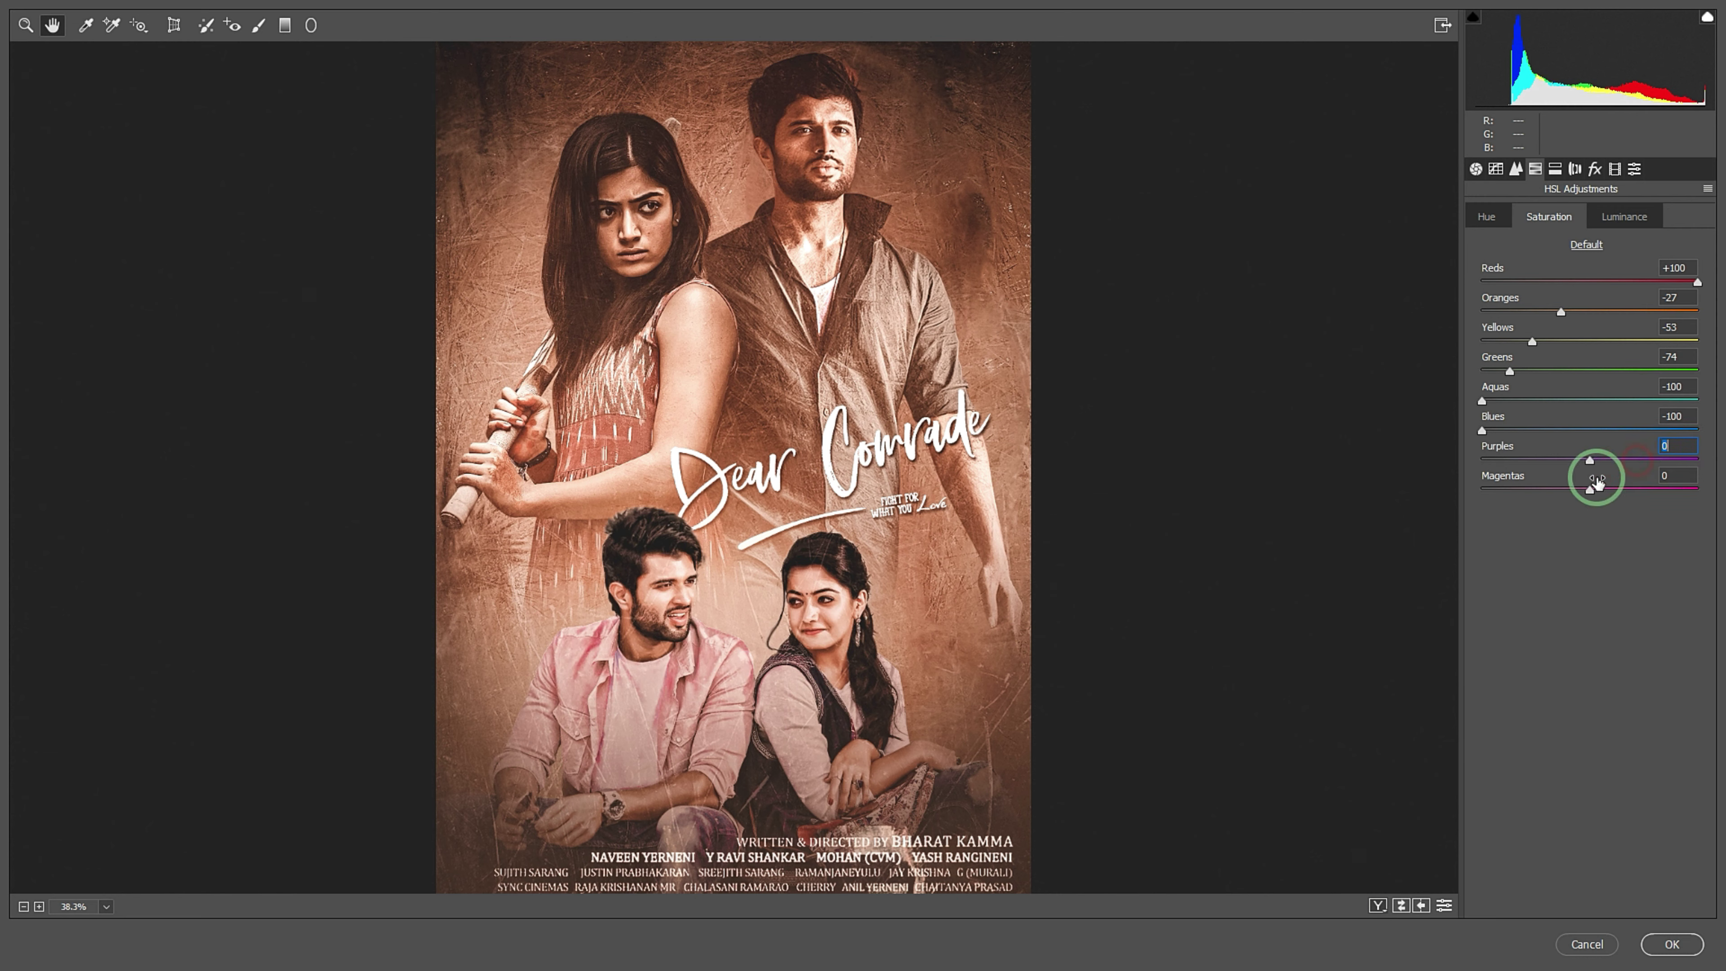
{"action": "mouse_move", "coordinate": [1699, 487]}
{"action": "left_mouse_down"}
{"action": "mouse_move", "coordinate": [1503, 498]}
{"action": "mouse_move", "coordinate": [1613, 502]}
{"action": "left_mouse_up"}
{"action": "left_click", "coordinate": [1570, 488]}
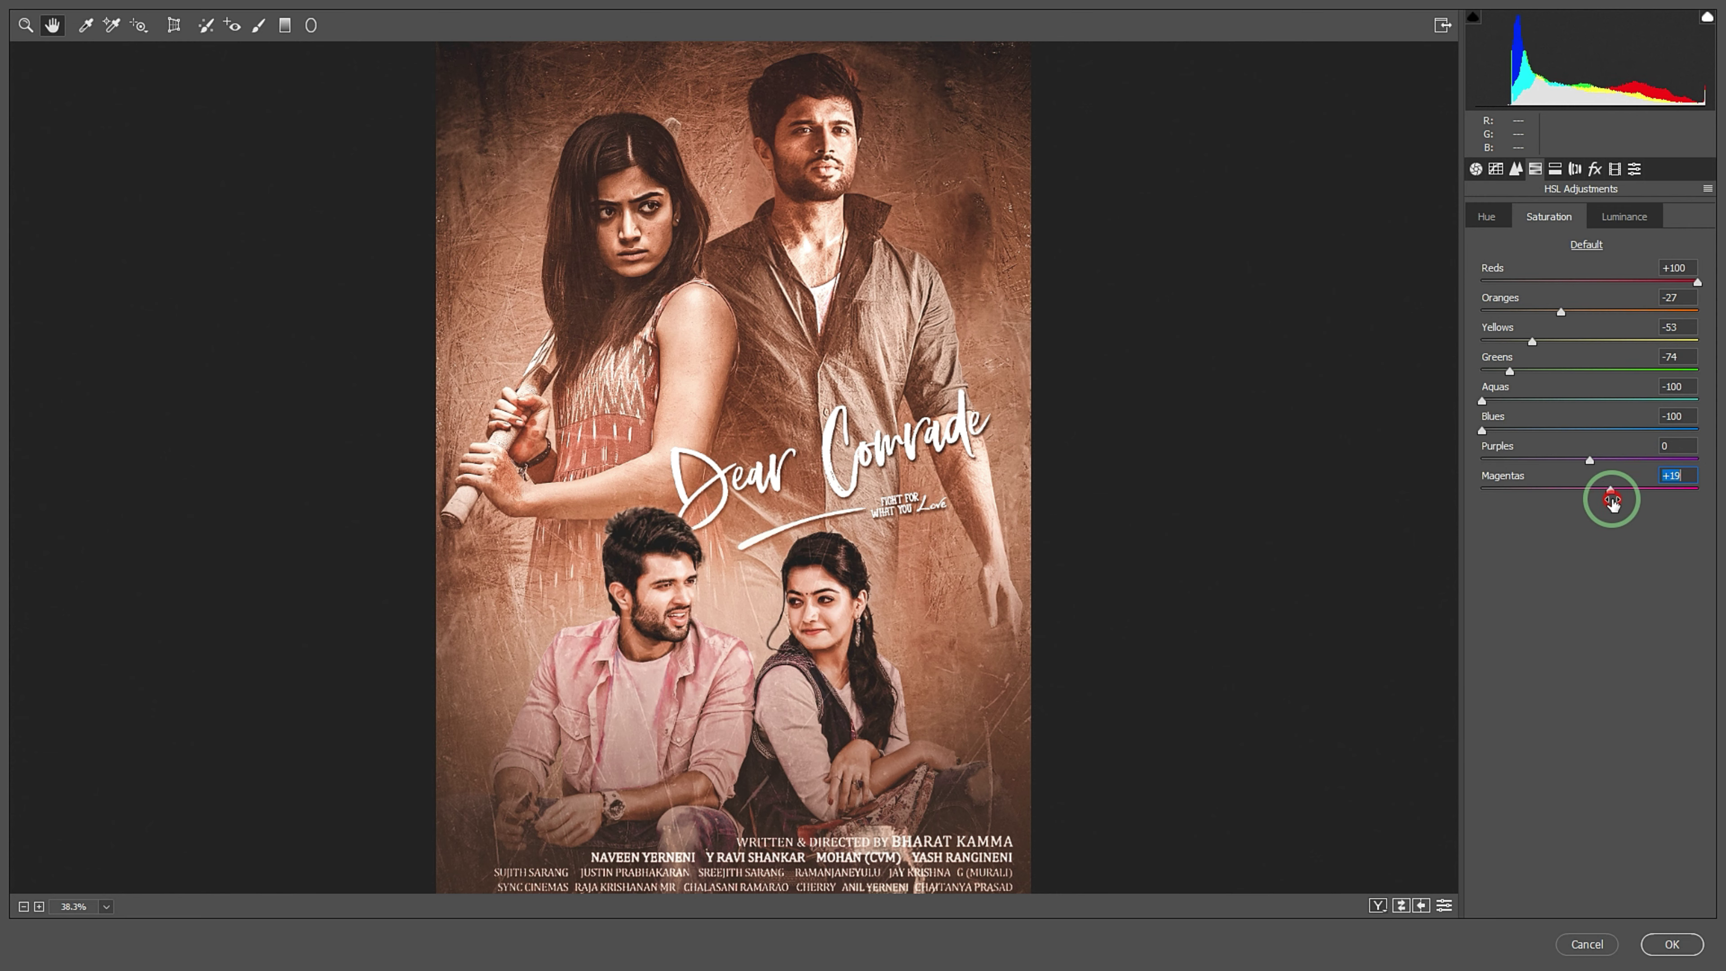
{"action": "left_click_drag", "start_coordinate": [1510, 435], "coordinate": [1693, 434]}
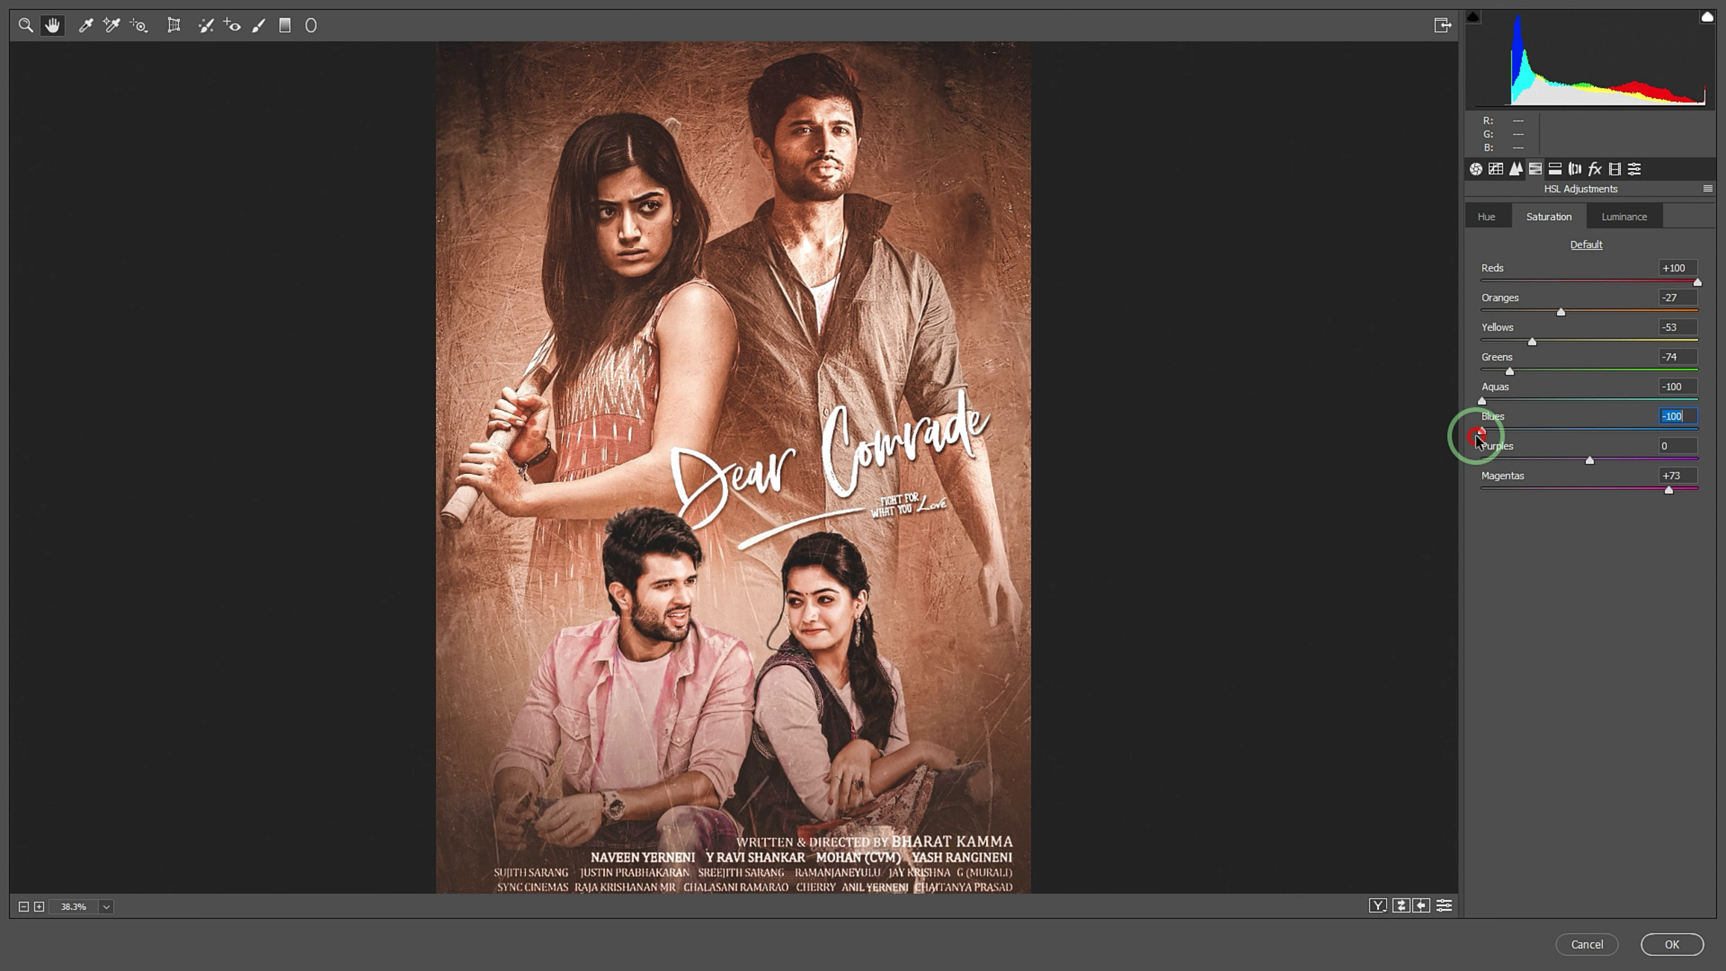
{"action": "double_click", "coordinate": [1647, 435]}
{"action": "mouse_move", "coordinate": [1634, 401]}
{"action": "left_mouse_down"}
{"action": "mouse_move", "coordinate": [1482, 401]}
{"action": "mouse_move", "coordinate": [1482, 372]}
{"action": "mouse_move", "coordinate": [1616, 338]}
{"action": "mouse_move", "coordinate": [1596, 311]}
{"action": "left_mouse_up"}
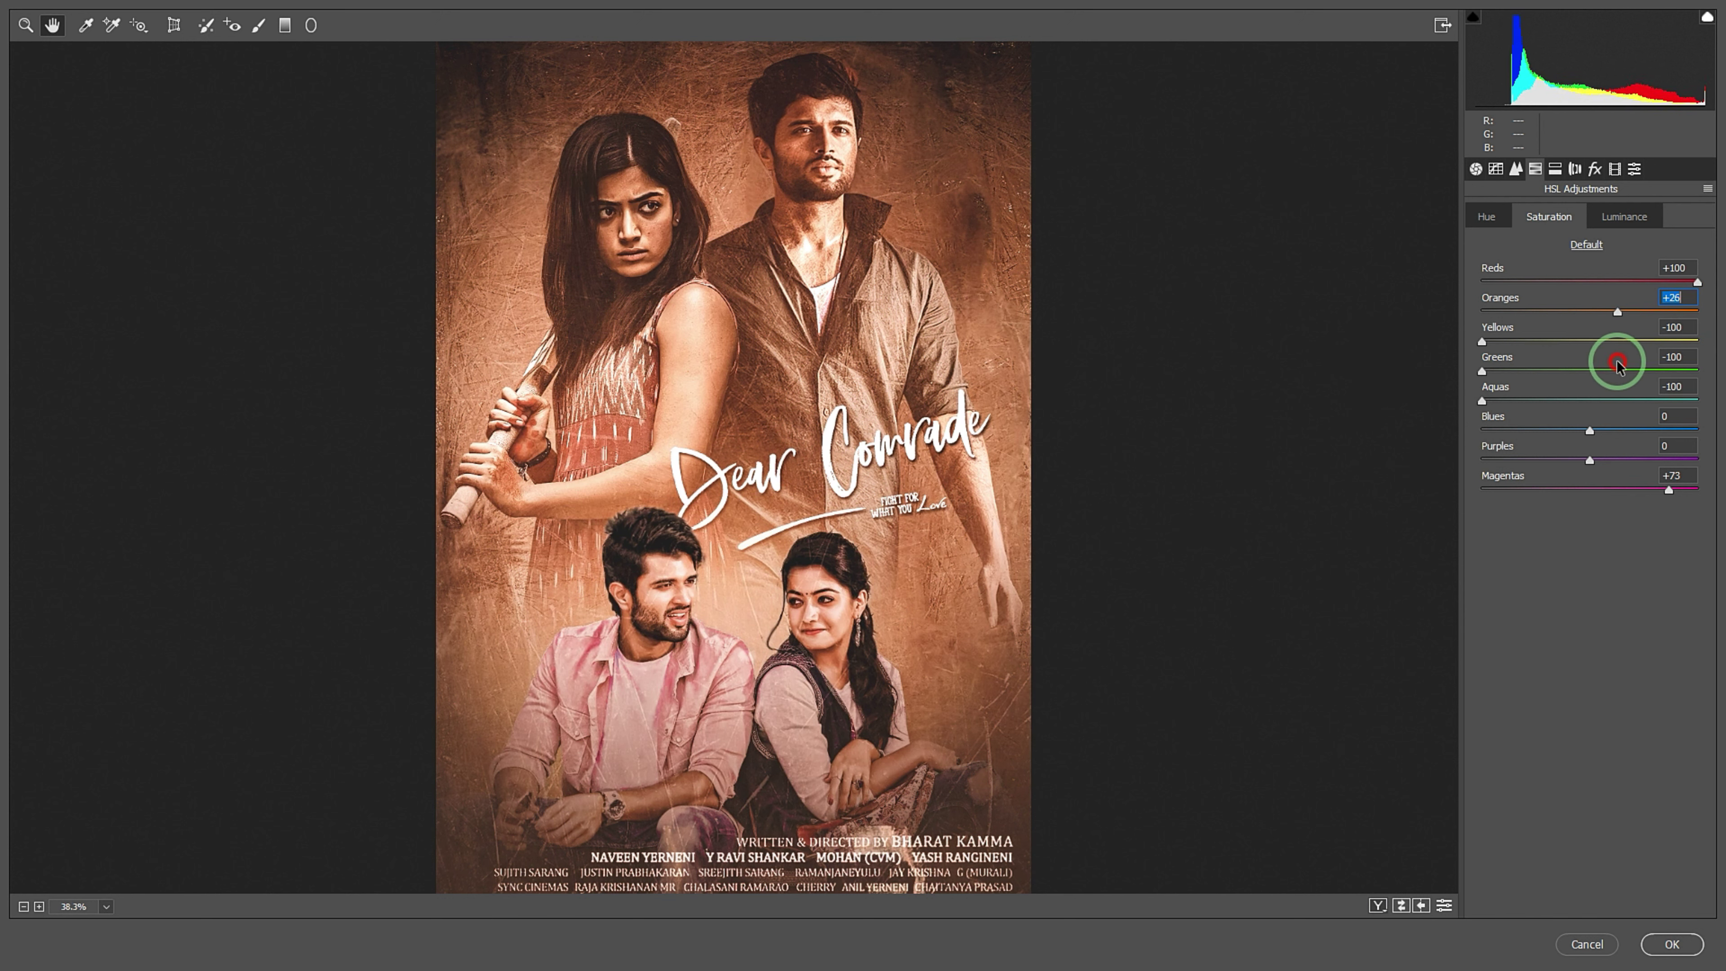
{"action": "left_click_drag", "start_coordinate": [1698, 282], "coordinate": [1636, 303]}
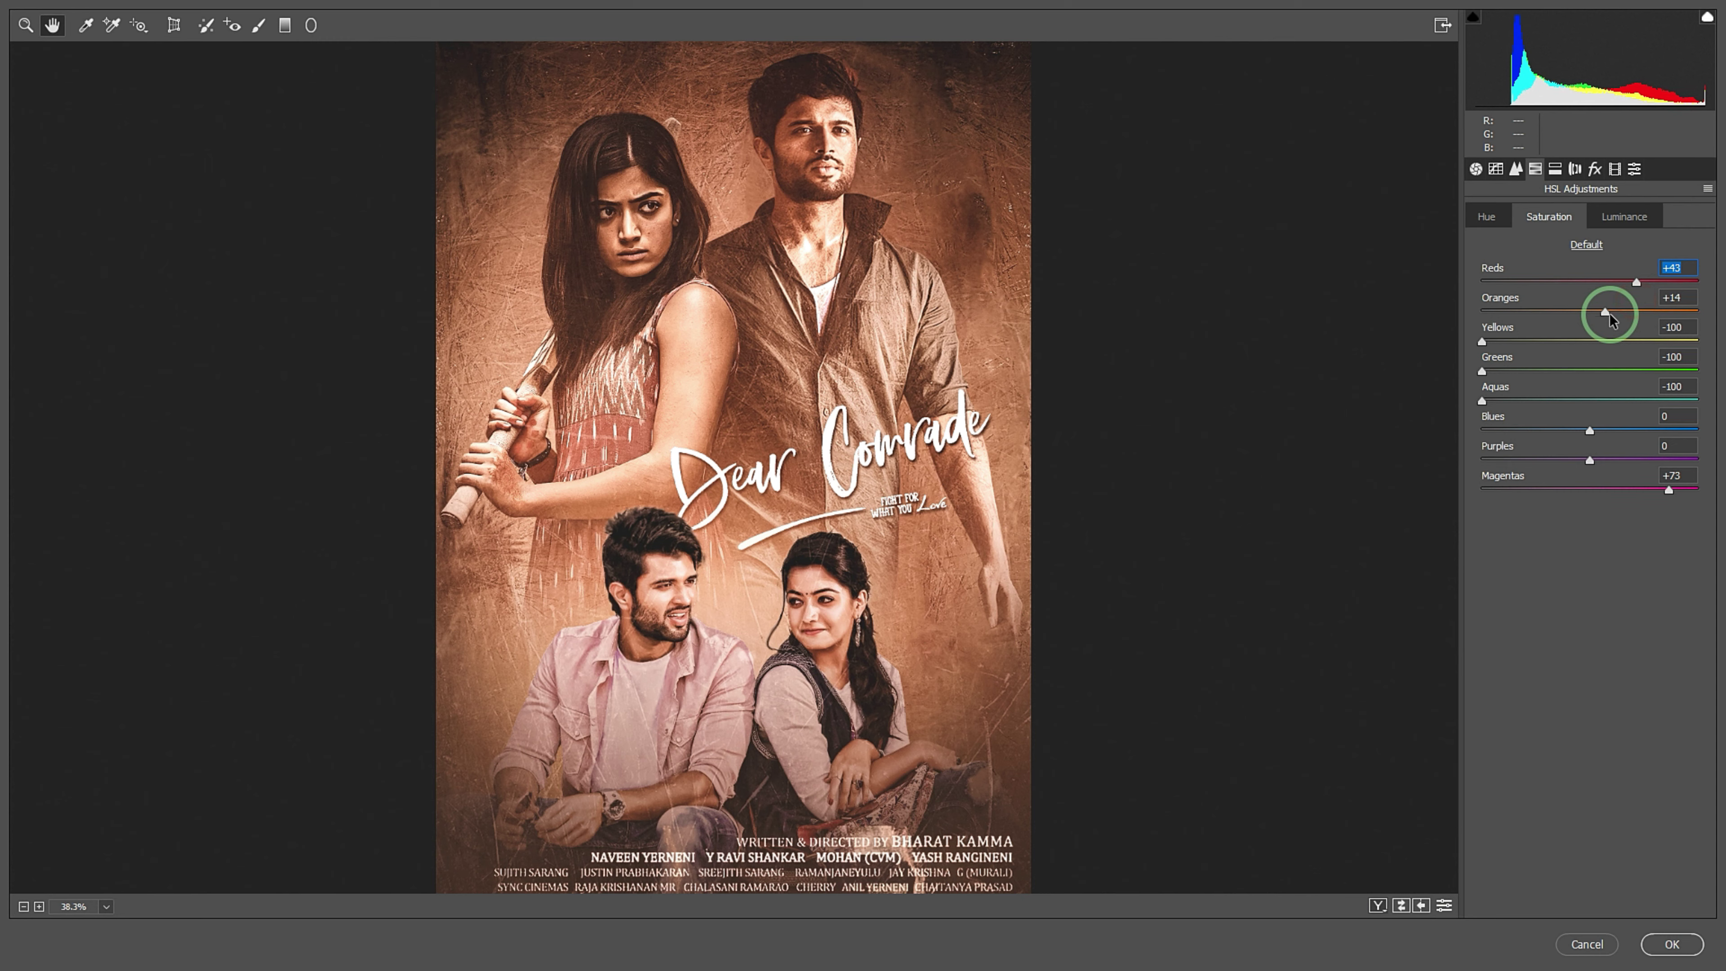
{"action": "left_click_drag", "start_coordinate": [1596, 317], "coordinate": [1644, 319]}
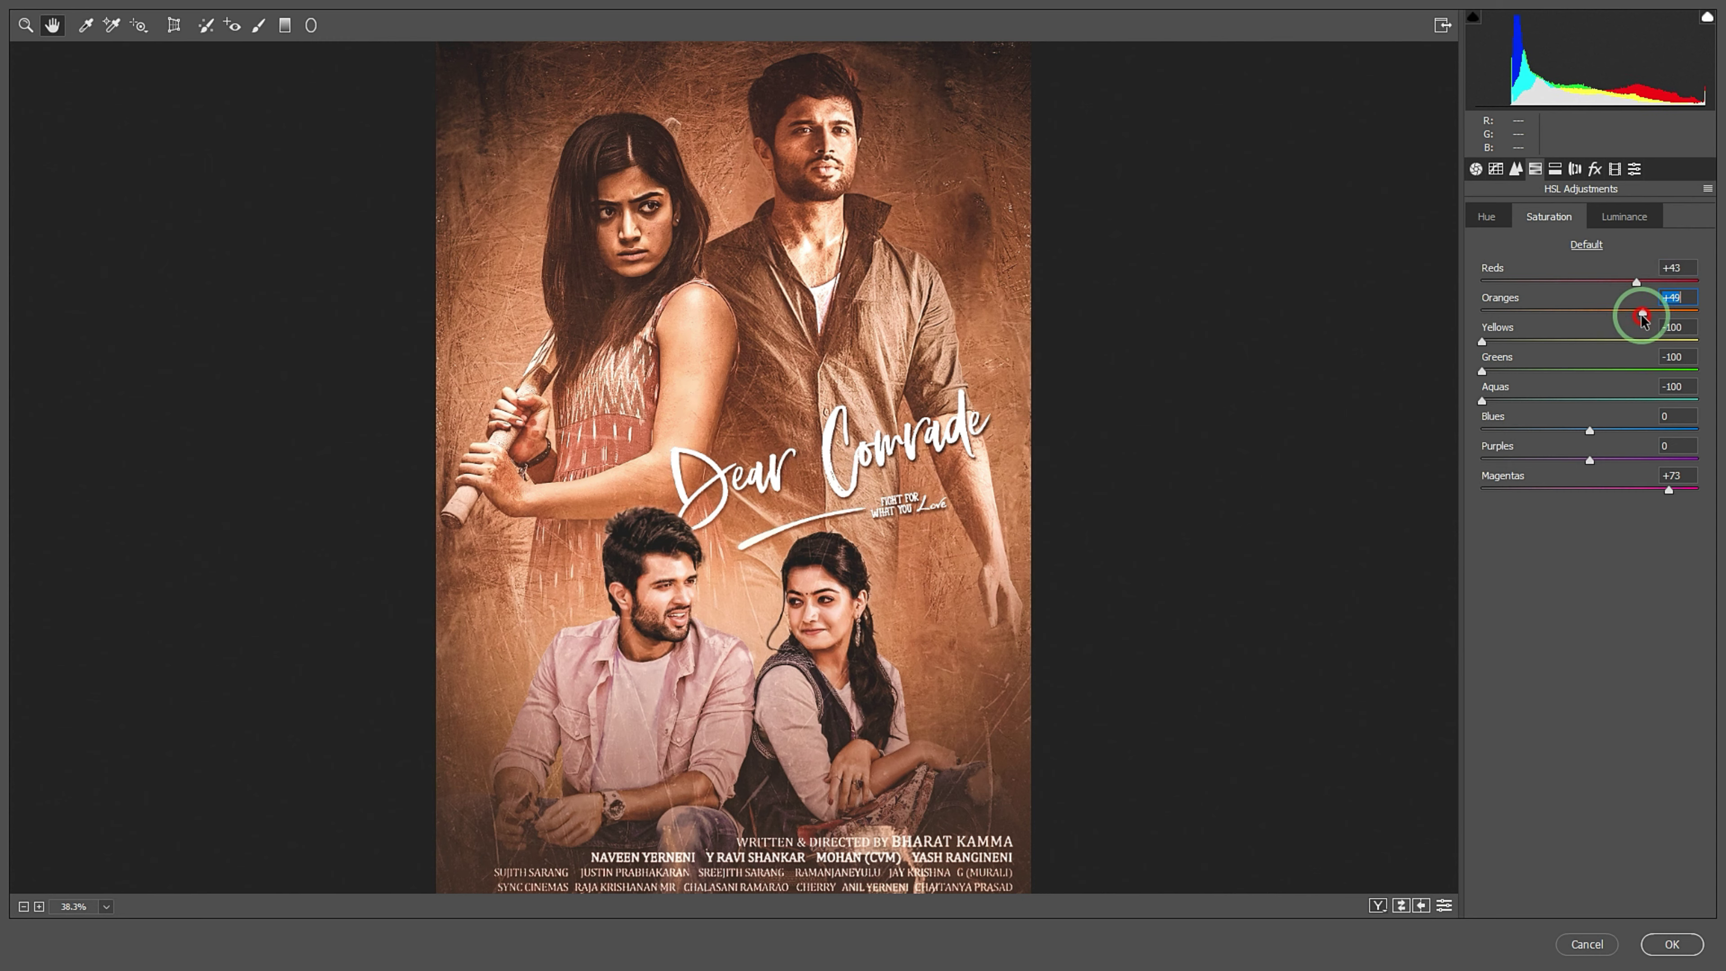
Brighten the reds and oranges luminance, undoing the last oranges change
{"action": "left_click", "coordinate": [1621, 218]}
{"action": "mouse_move", "coordinate": [1522, 281]}
{"action": "left_mouse_down"}
{"action": "mouse_move", "coordinate": [1664, 285]}
{"action": "mouse_move", "coordinate": [1634, 289]}
{"action": "mouse_move", "coordinate": [1672, 327]}
{"action": "left_mouse_up"}
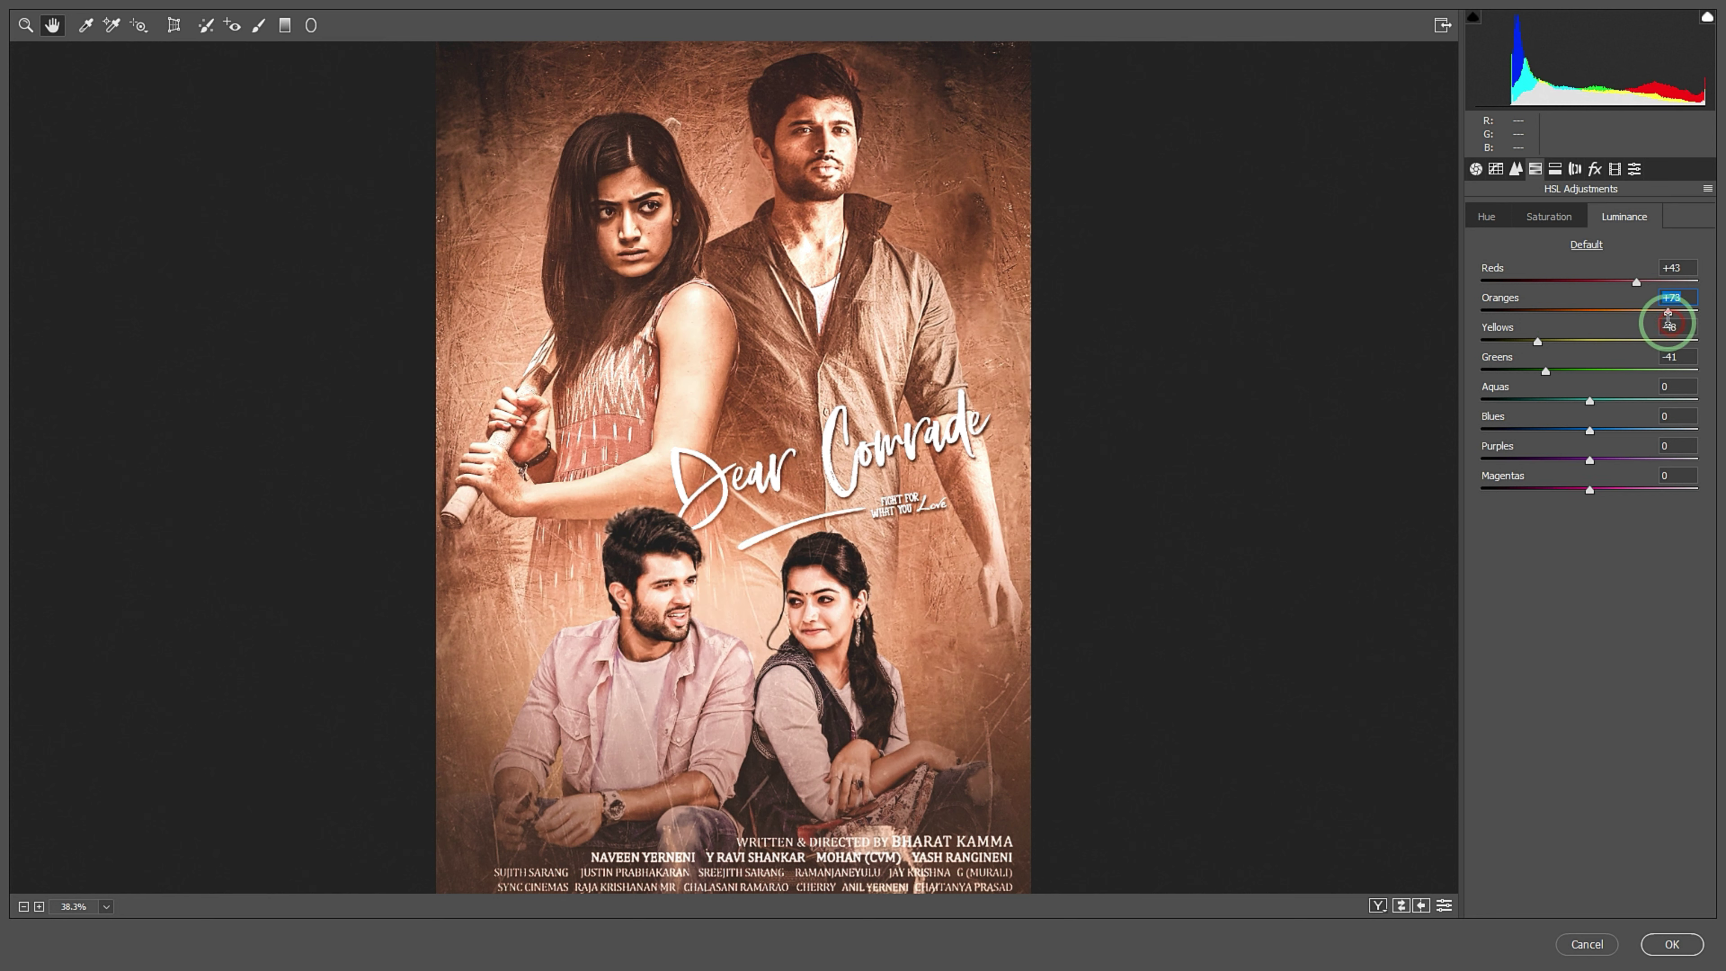
{"action": "key", "text": "ctrl+z"}
{"action": "left_click", "coordinate": [1556, 170]}
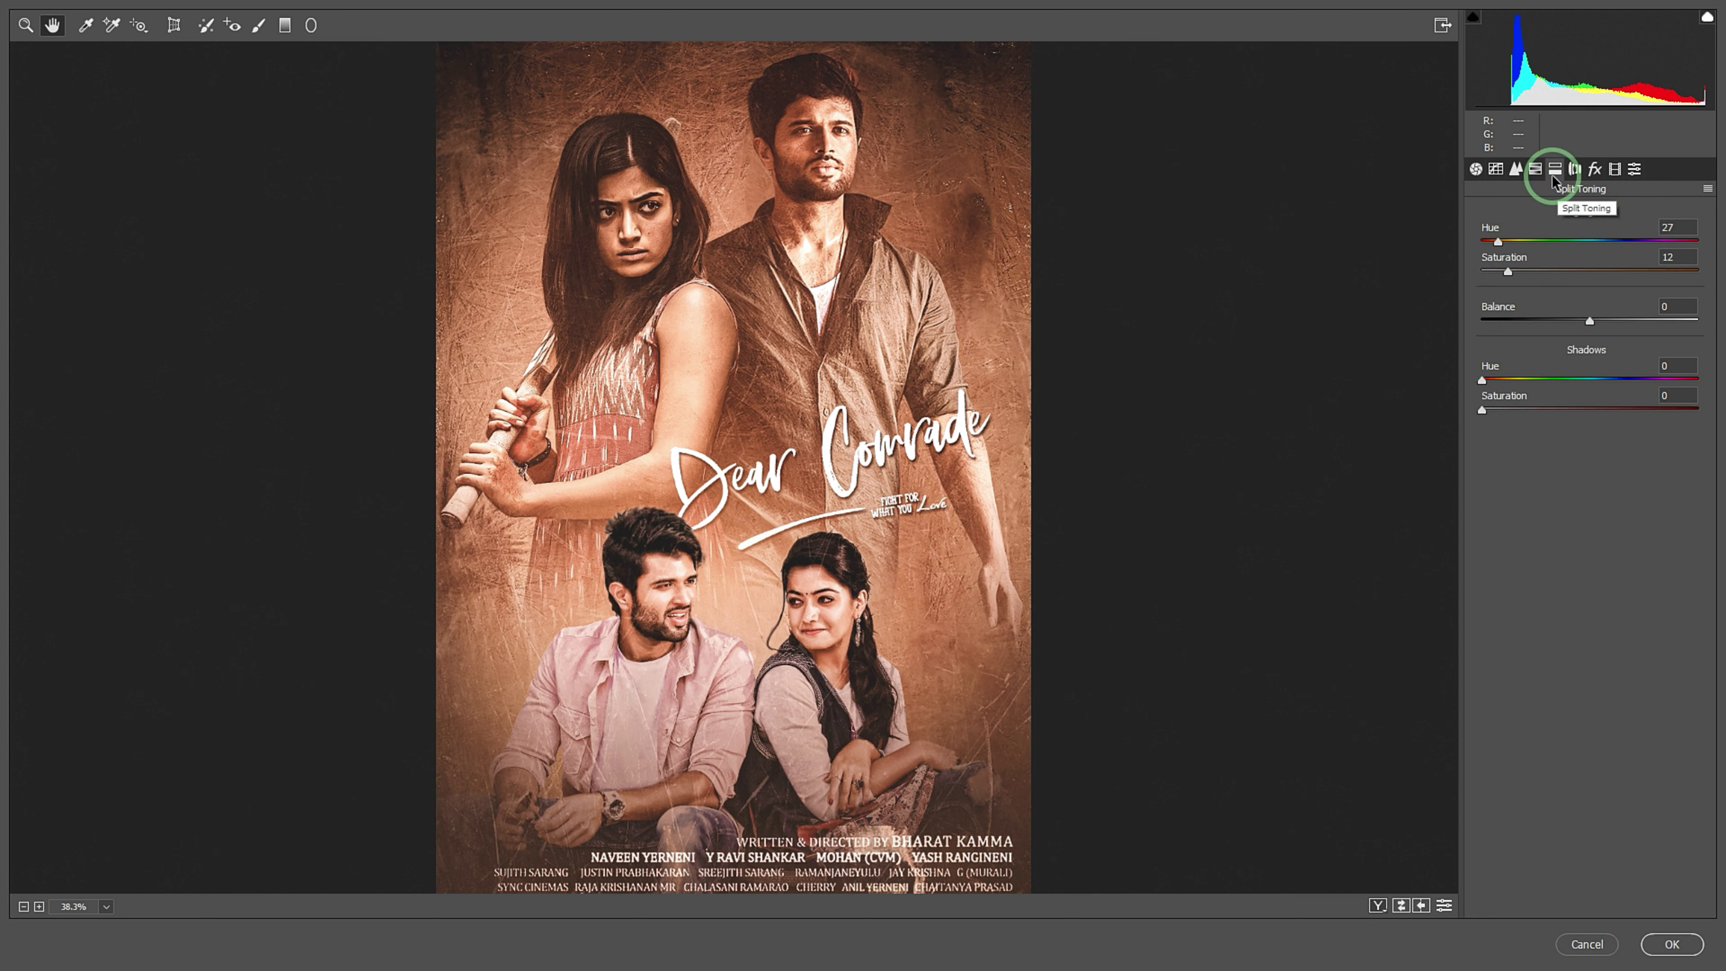
Set split toning Highlights Hue 35, Saturation 29 and Shadows Hue 197, Saturation 15
{"action": "left_click_drag", "start_coordinate": [1509, 272], "coordinate": [1603, 274]}
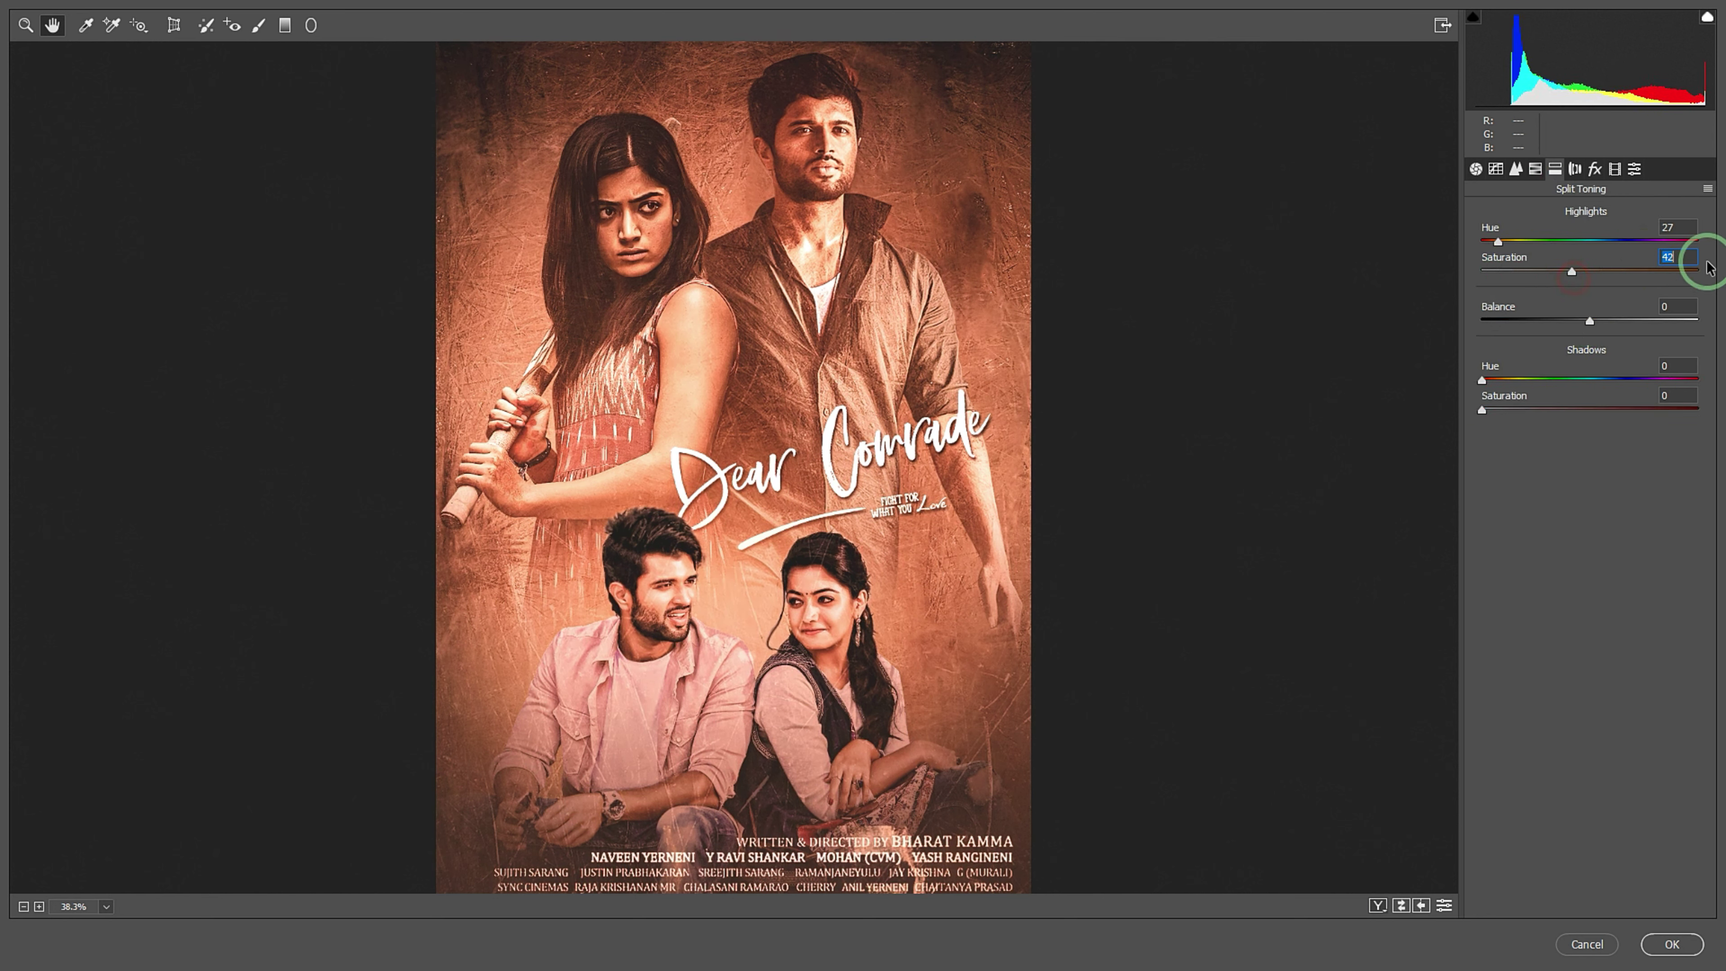
{"action": "type", "text": "12"}
{"action": "left_click_drag", "start_coordinate": [1529, 410], "coordinate": [1515, 425]}
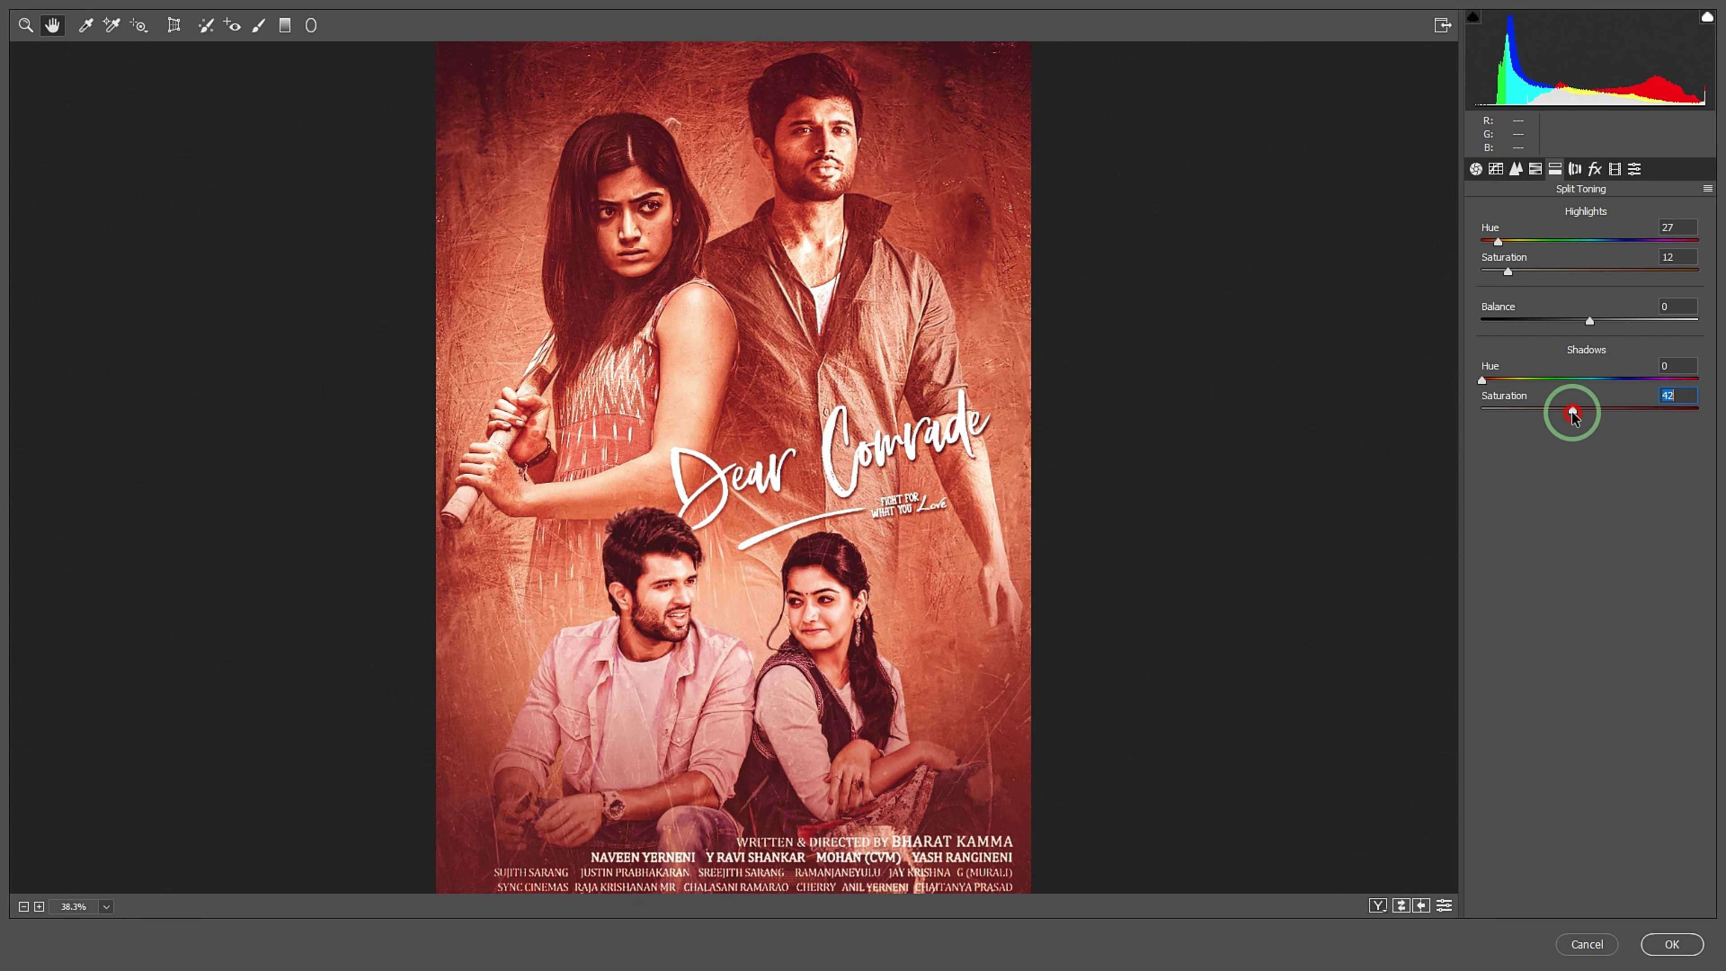
{"action": "left_click_drag", "start_coordinate": [1485, 383], "coordinate": [1591, 401]}
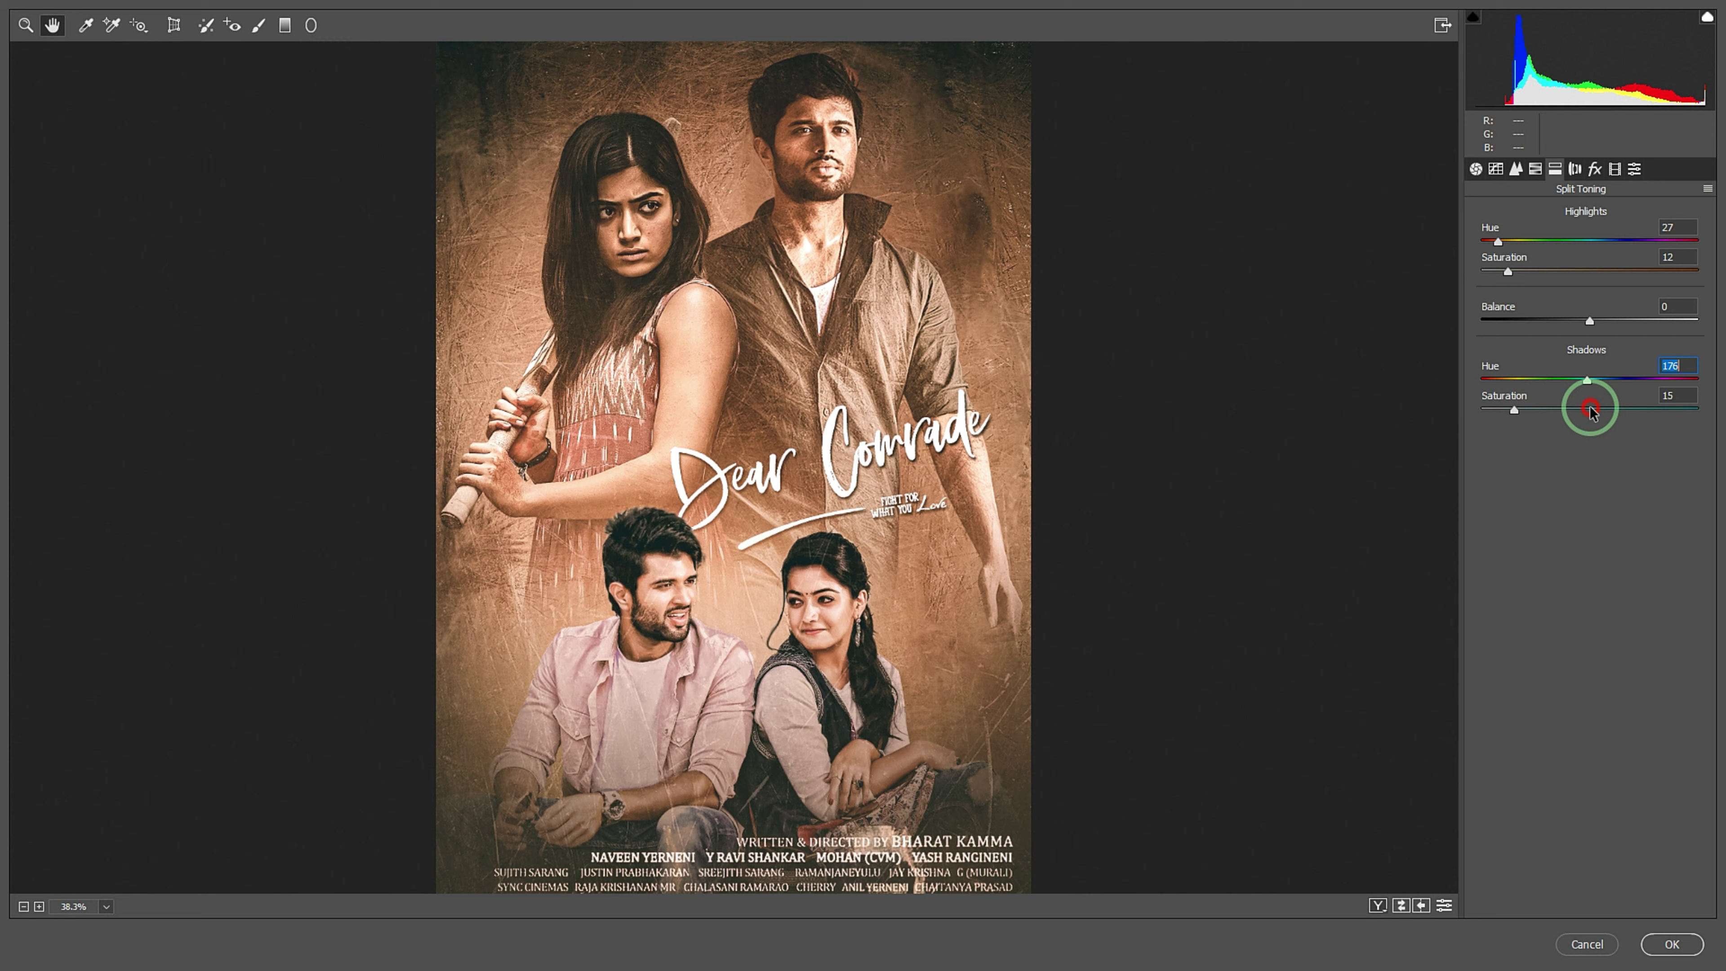
{"action": "mouse_move", "coordinate": [1557, 409]}
{"action": "left_mouse_down"}
{"action": "mouse_move", "coordinate": [1707, 386]}
{"action": "mouse_move", "coordinate": [1507, 423]}
{"action": "left_mouse_up"}
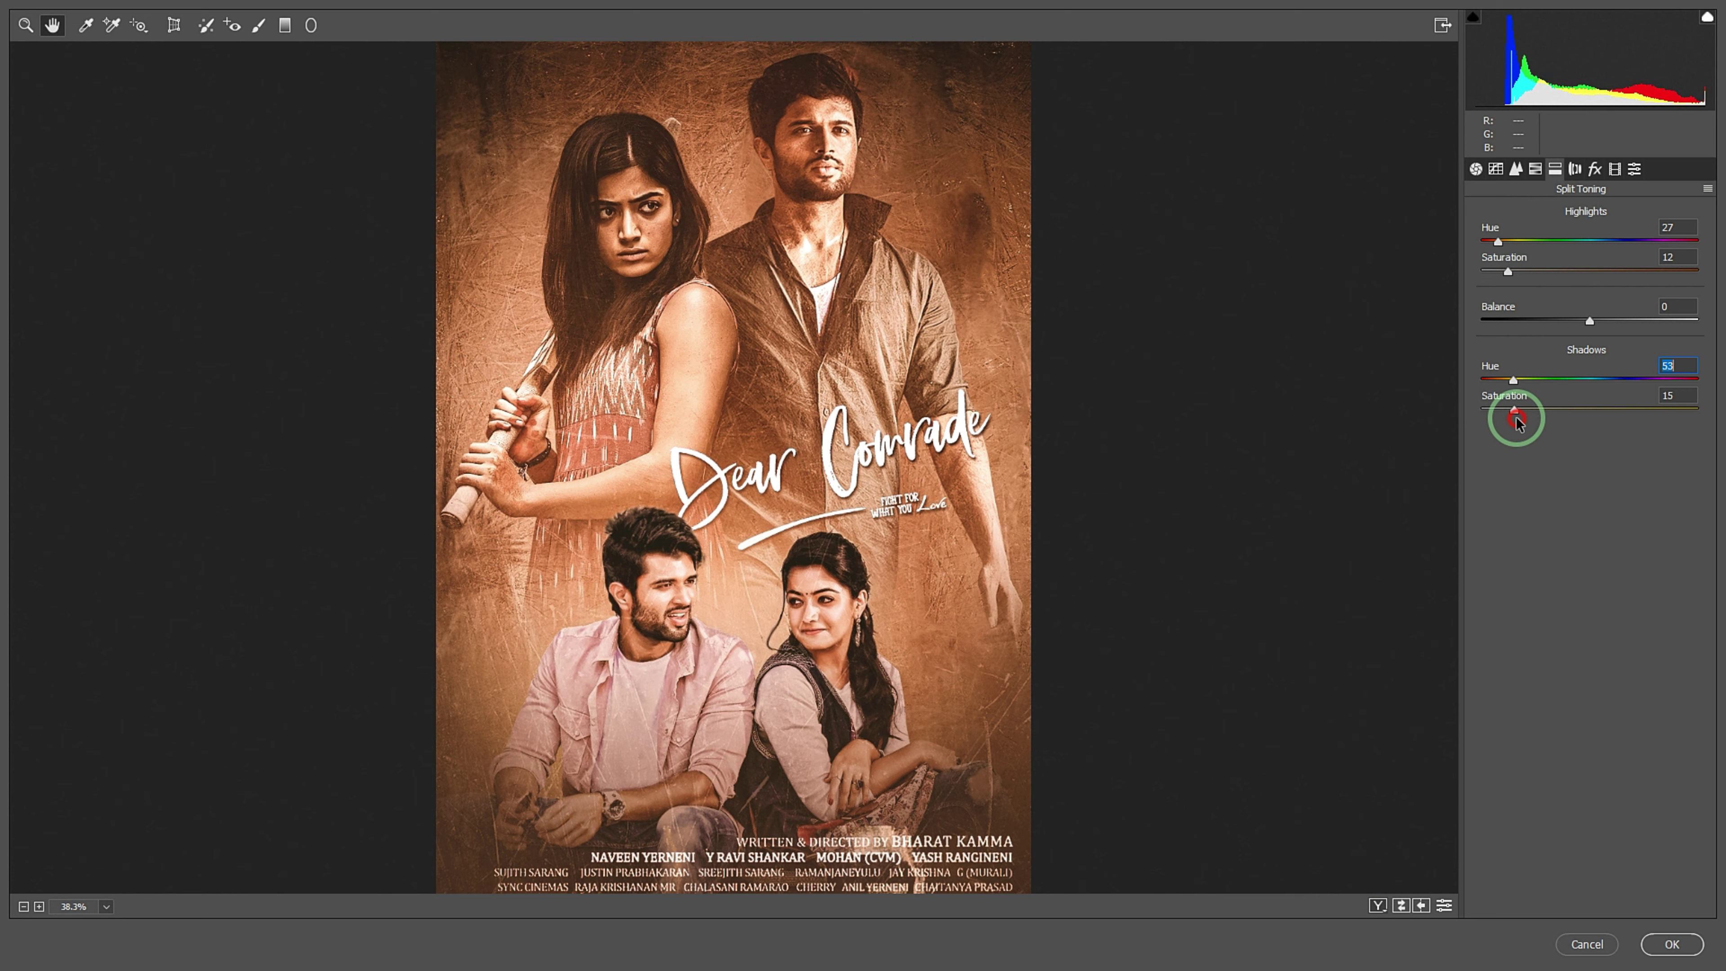
{"action": "mouse_move", "coordinate": [1553, 421]}
{"action": "left_mouse_down"}
{"action": "mouse_move", "coordinate": [1625, 416]}
{"action": "mouse_move", "coordinate": [1604, 434]}
{"action": "mouse_move", "coordinate": [1433, 416]}
{"action": "mouse_move", "coordinate": [1516, 427]}
{"action": "mouse_move", "coordinate": [1514, 270]}
{"action": "mouse_move", "coordinate": [1541, 270]}
{"action": "mouse_move", "coordinate": [1503, 270]}
{"action": "mouse_move", "coordinate": [1503, 242]}
{"action": "mouse_move", "coordinate": [1547, 270]}
{"action": "left_mouse_up"}
{"action": "left_click", "coordinate": [1499, 241]}
{"action": "mouse_move", "coordinate": [1503, 411]}
{"action": "left_mouse_down"}
{"action": "mouse_move", "coordinate": [1533, 409]}
{"action": "mouse_move", "coordinate": [1517, 421]}
{"action": "left_mouse_up"}
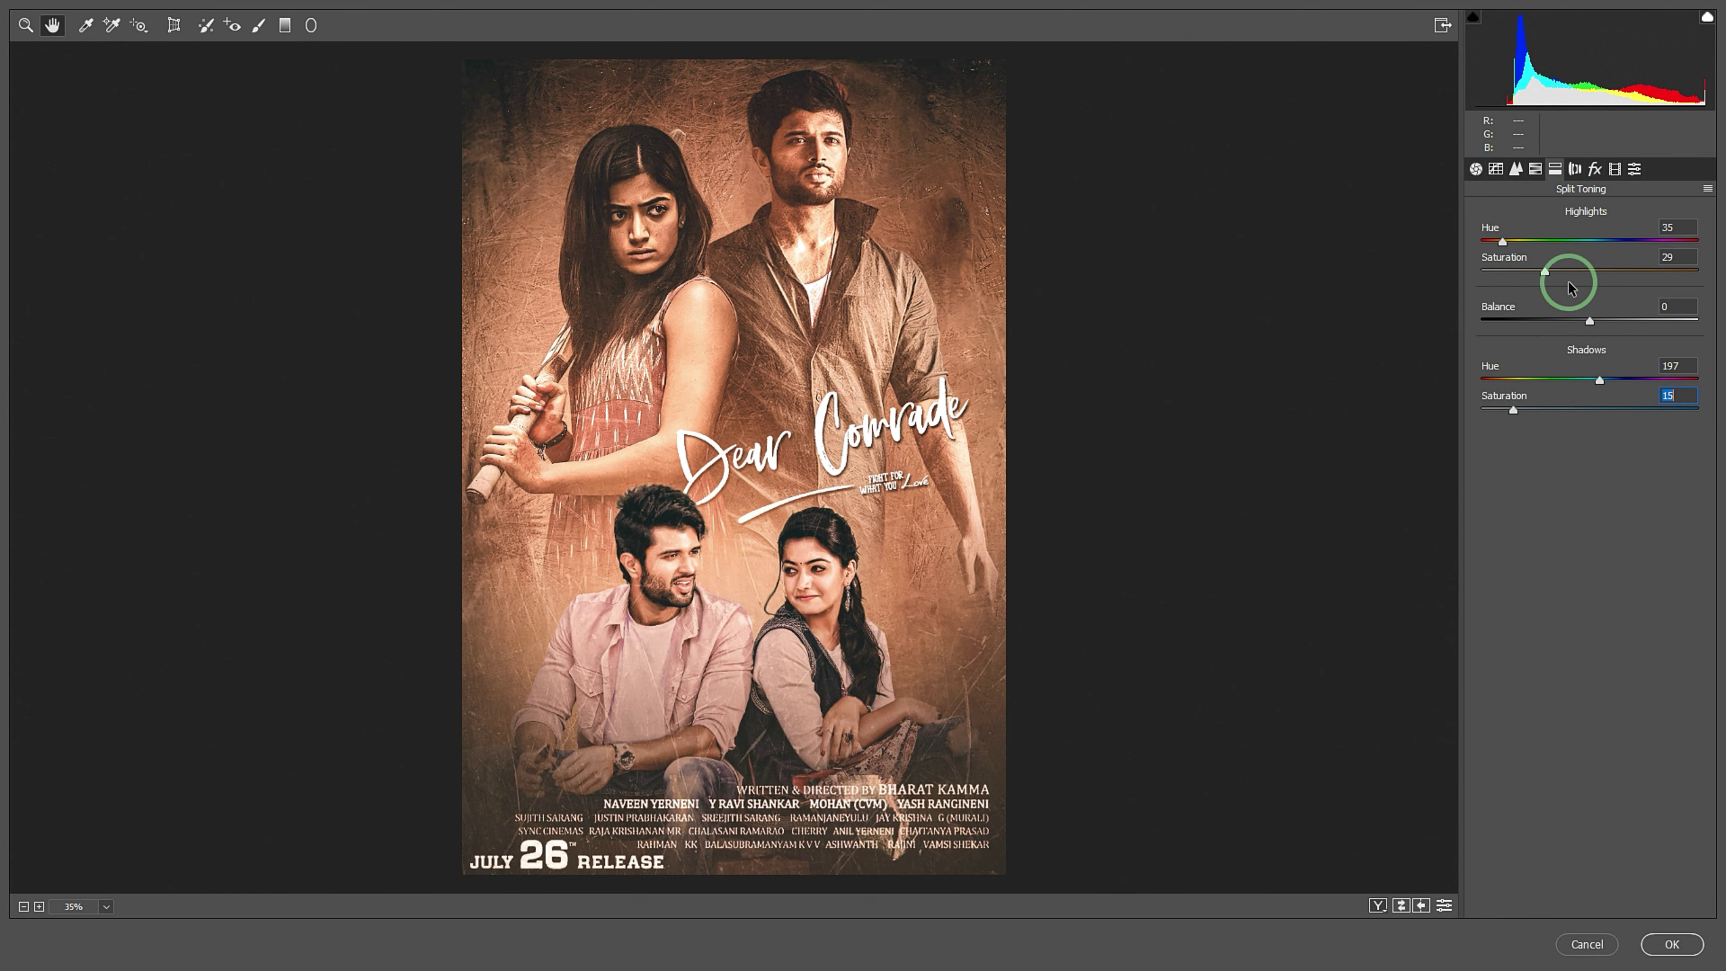
Add film grain with Amount 29
{"action": "left_click", "coordinate": [1595, 168]}
{"action": "scroll", "coordinate": [956, 320], "scroll_direction": "up", "scroll_amount": 5}
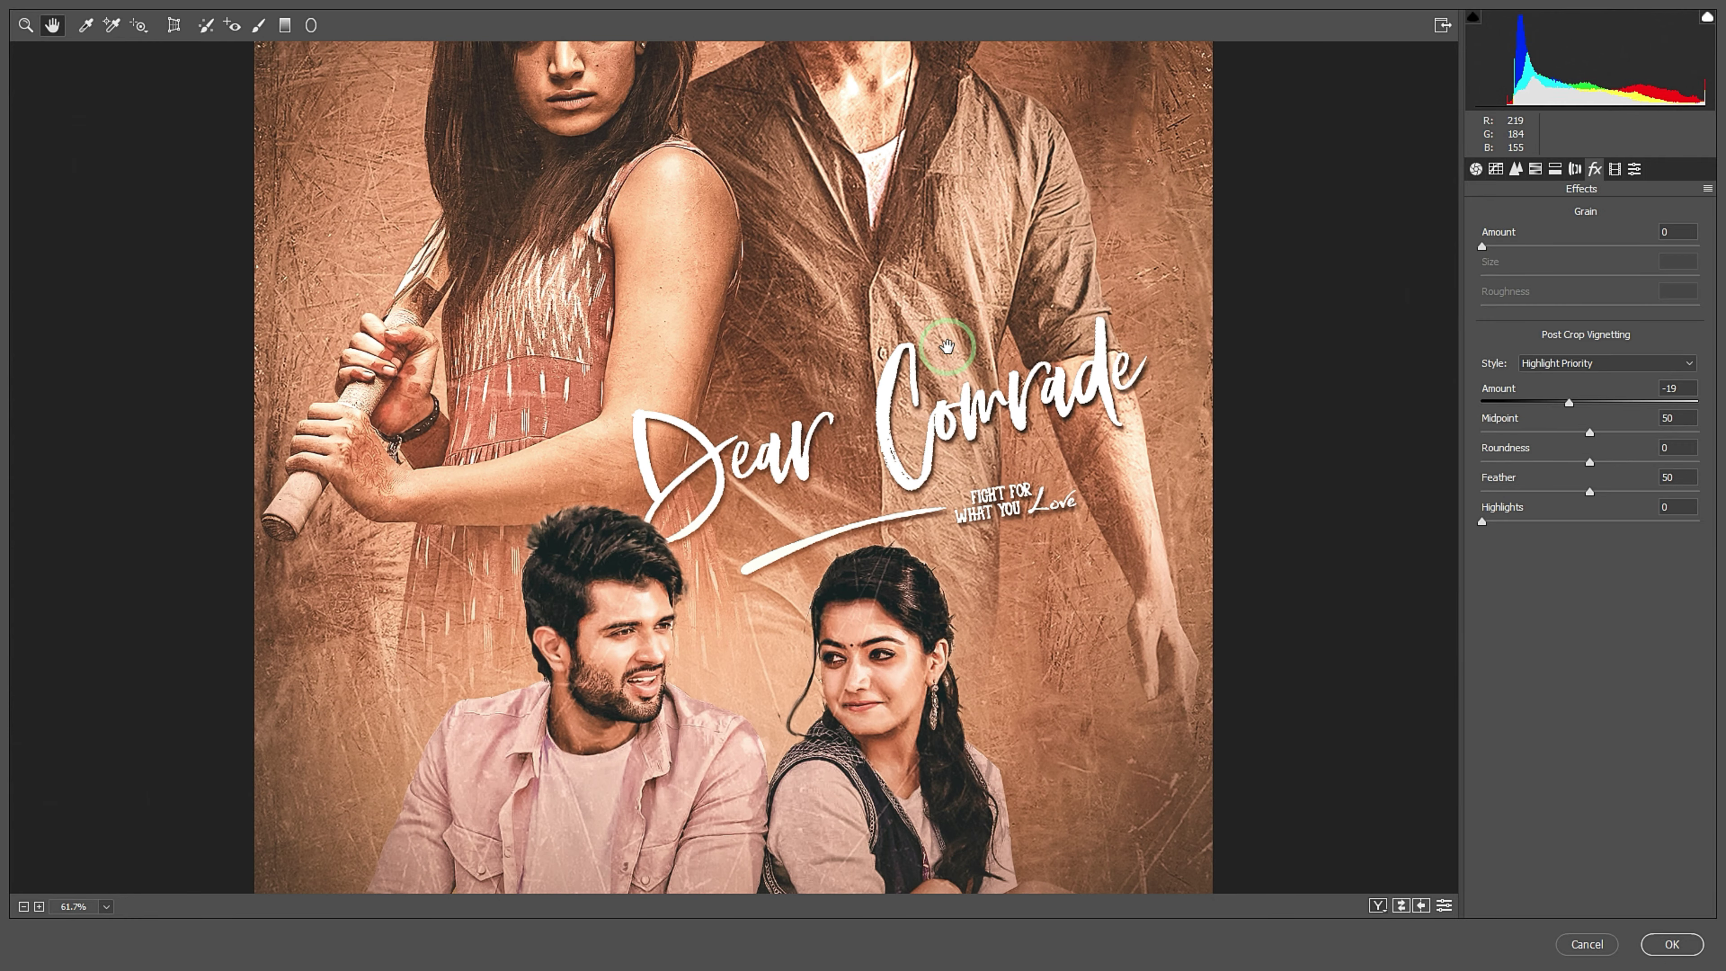
{"action": "left_click_drag", "start_coordinate": [1509, 237], "coordinate": [1539, 238]}
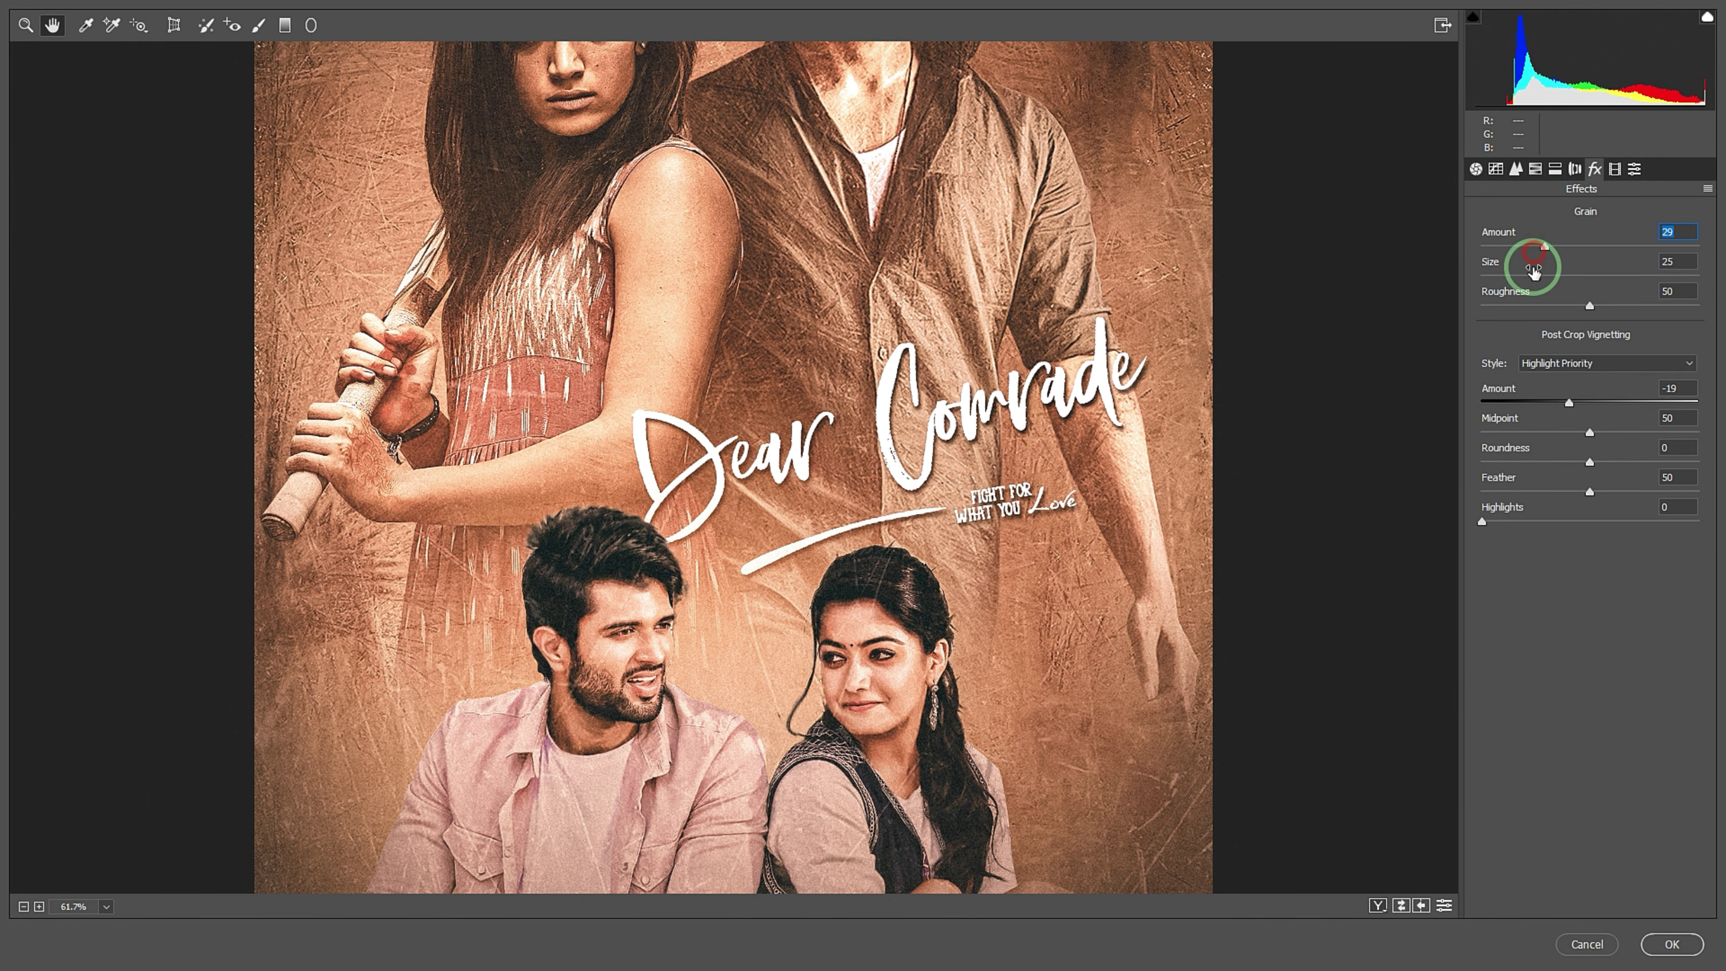
Add a post-crop vignette: Amount -27, Midpoint 53, Feather 86
{"action": "scroll", "coordinate": [889, 345], "scroll_direction": "down", "scroll_amount": 3}
{"action": "scroll", "coordinate": [1236, 420], "scroll_direction": "down", "scroll_amount": 1}
{"action": "left_click_drag", "start_coordinate": [1571, 398], "coordinate": [1603, 418]}
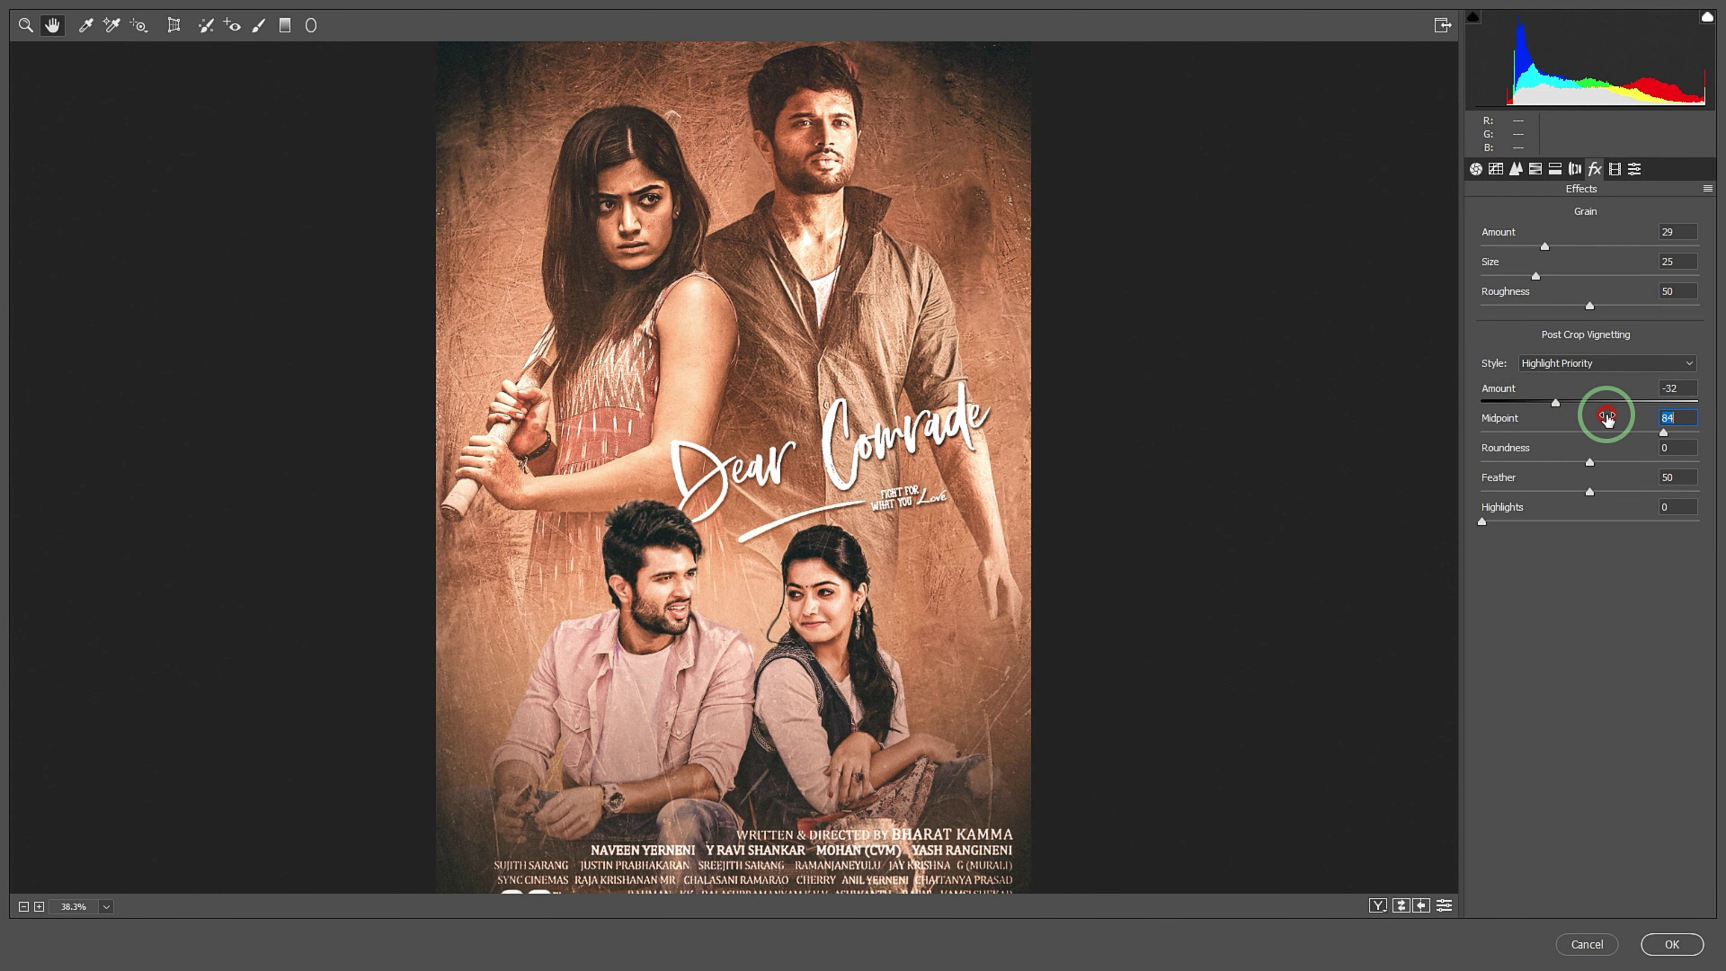
{"action": "mouse_move", "coordinate": [1568, 482]}
{"action": "left_mouse_down"}
{"action": "mouse_move", "coordinate": [1600, 483]}
{"action": "mouse_move", "coordinate": [1576, 485]}
{"action": "left_mouse_up"}
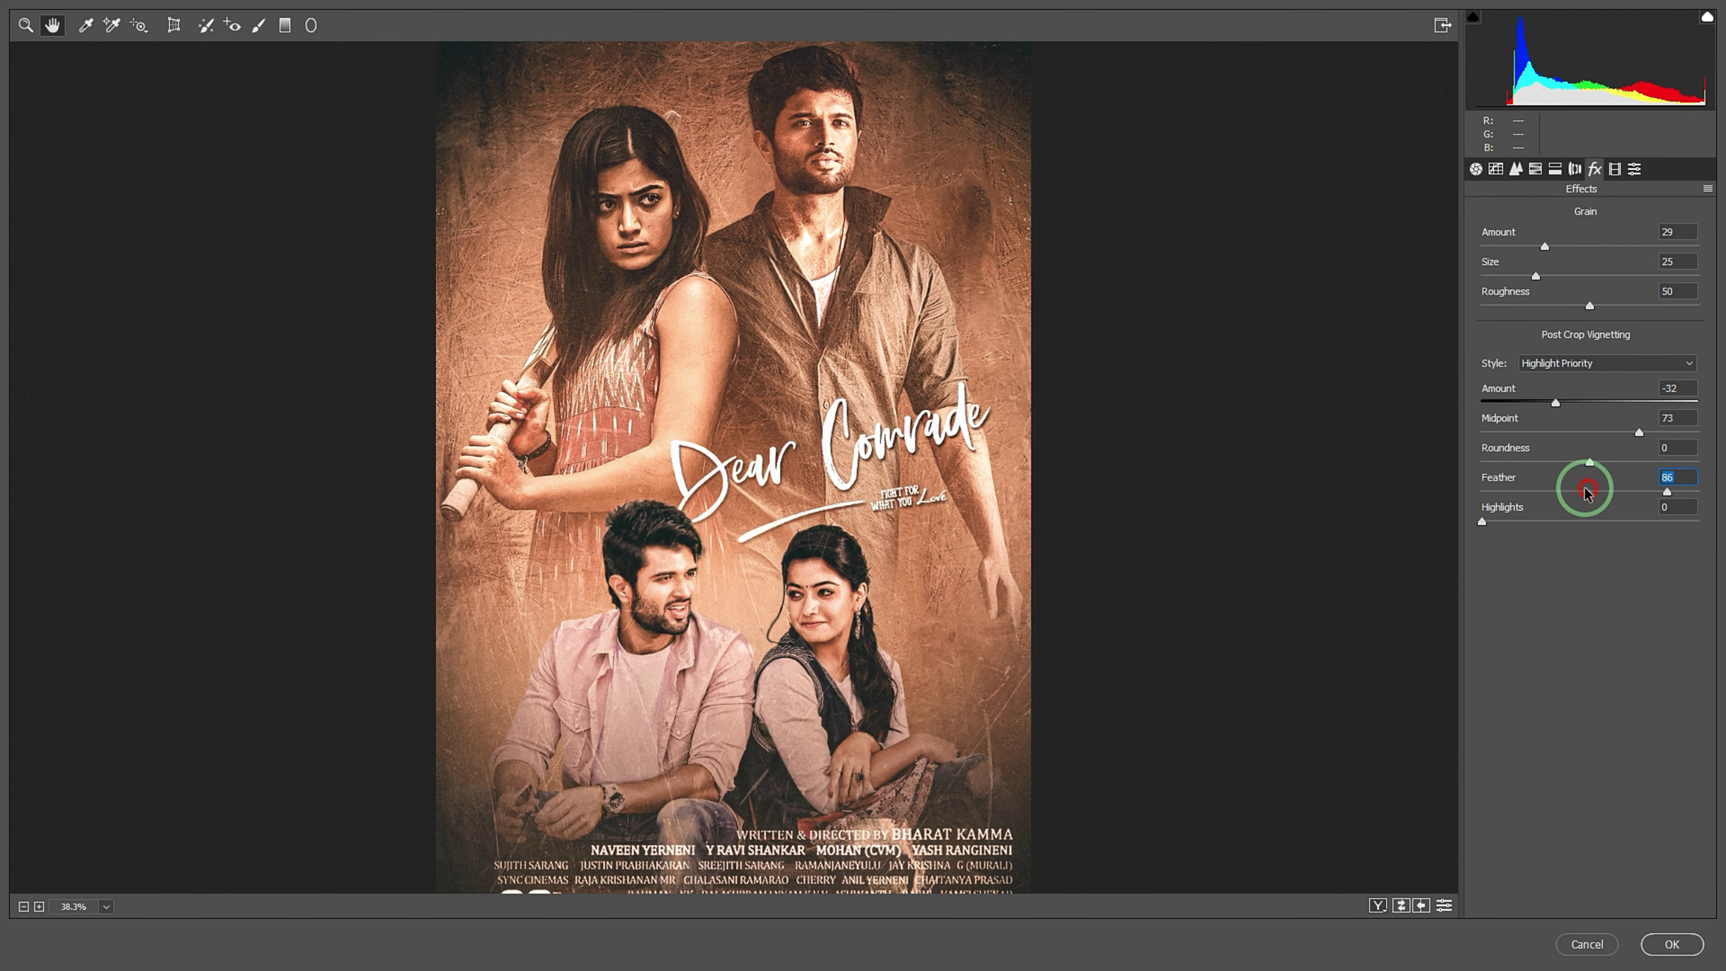
{"action": "left_click", "coordinate": [1081, 475]}
{"action": "mouse_move", "coordinate": [1534, 393]}
{"action": "left_mouse_down"}
{"action": "mouse_move", "coordinate": [1548, 394]}
{"action": "mouse_move", "coordinate": [1482, 433]}
{"action": "left_mouse_up"}
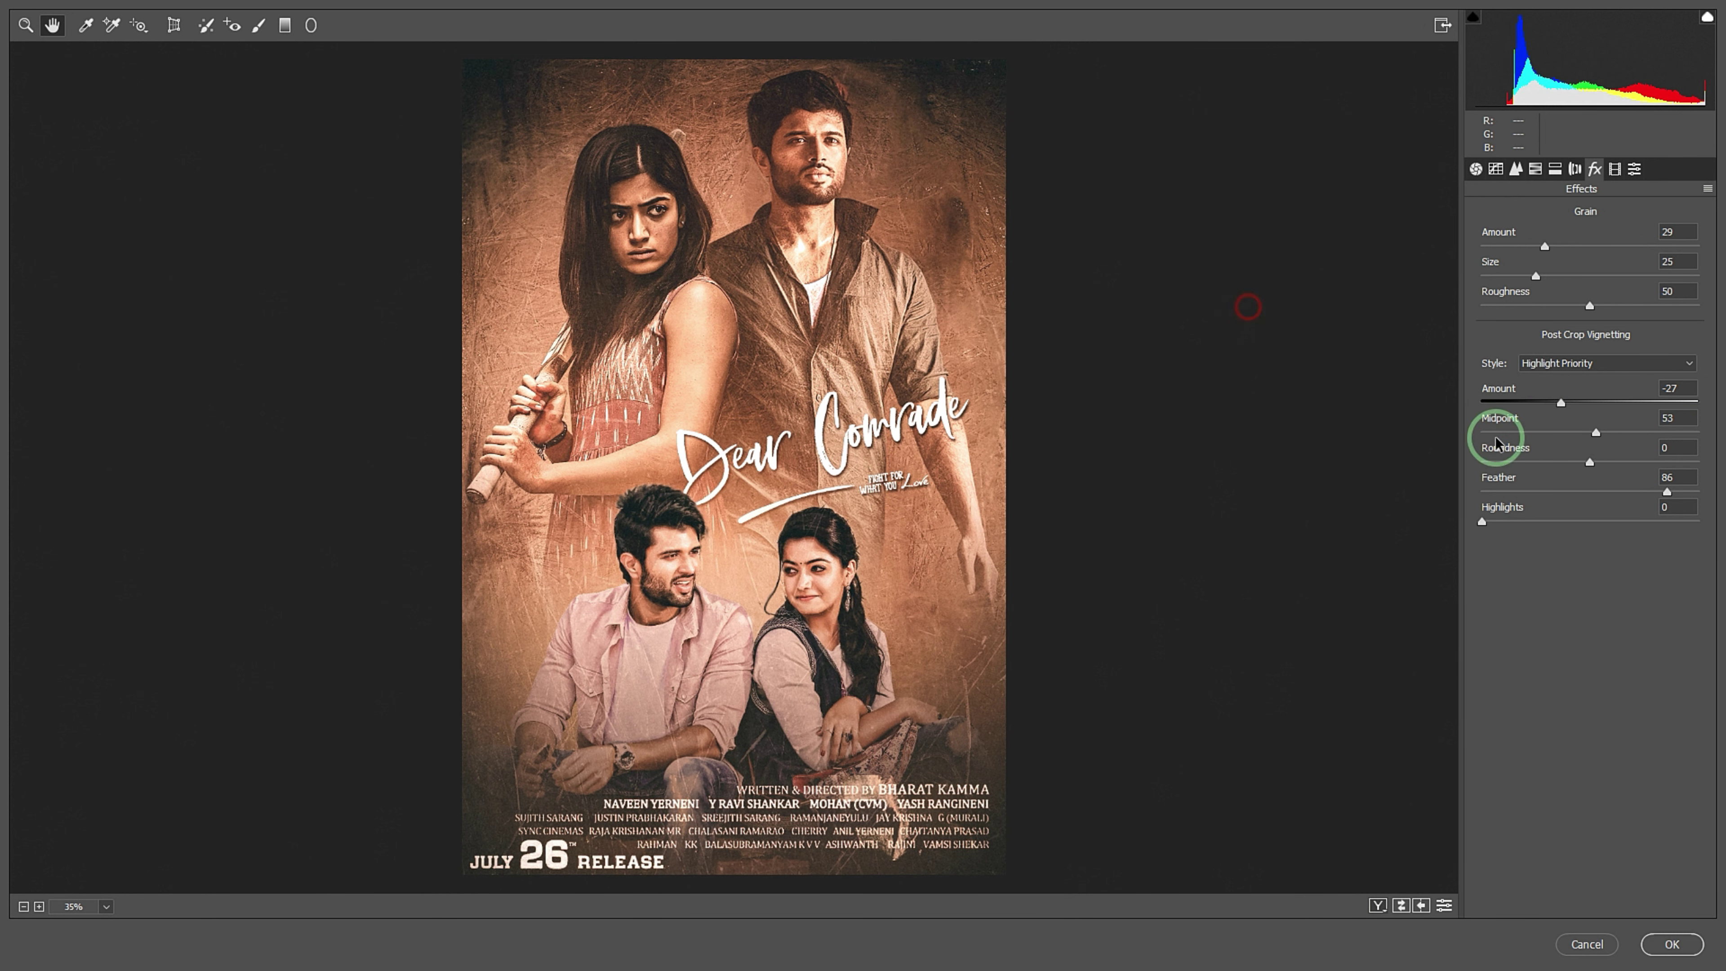
{"action": "left_click", "coordinate": [1615, 169]}
Tweak the calibration primaries (Red Hue -5, Saturation +13; Green Hue +14, plus blue) and apply the grade to Layer 3 copy
{"action": "mouse_move", "coordinate": [1566, 540]}
{"action": "left_mouse_down"}
{"action": "mouse_move", "coordinate": [1625, 540]}
{"action": "mouse_move", "coordinate": [1565, 547]}
{"action": "mouse_move", "coordinate": [1529, 509]}
{"action": "left_mouse_up"}
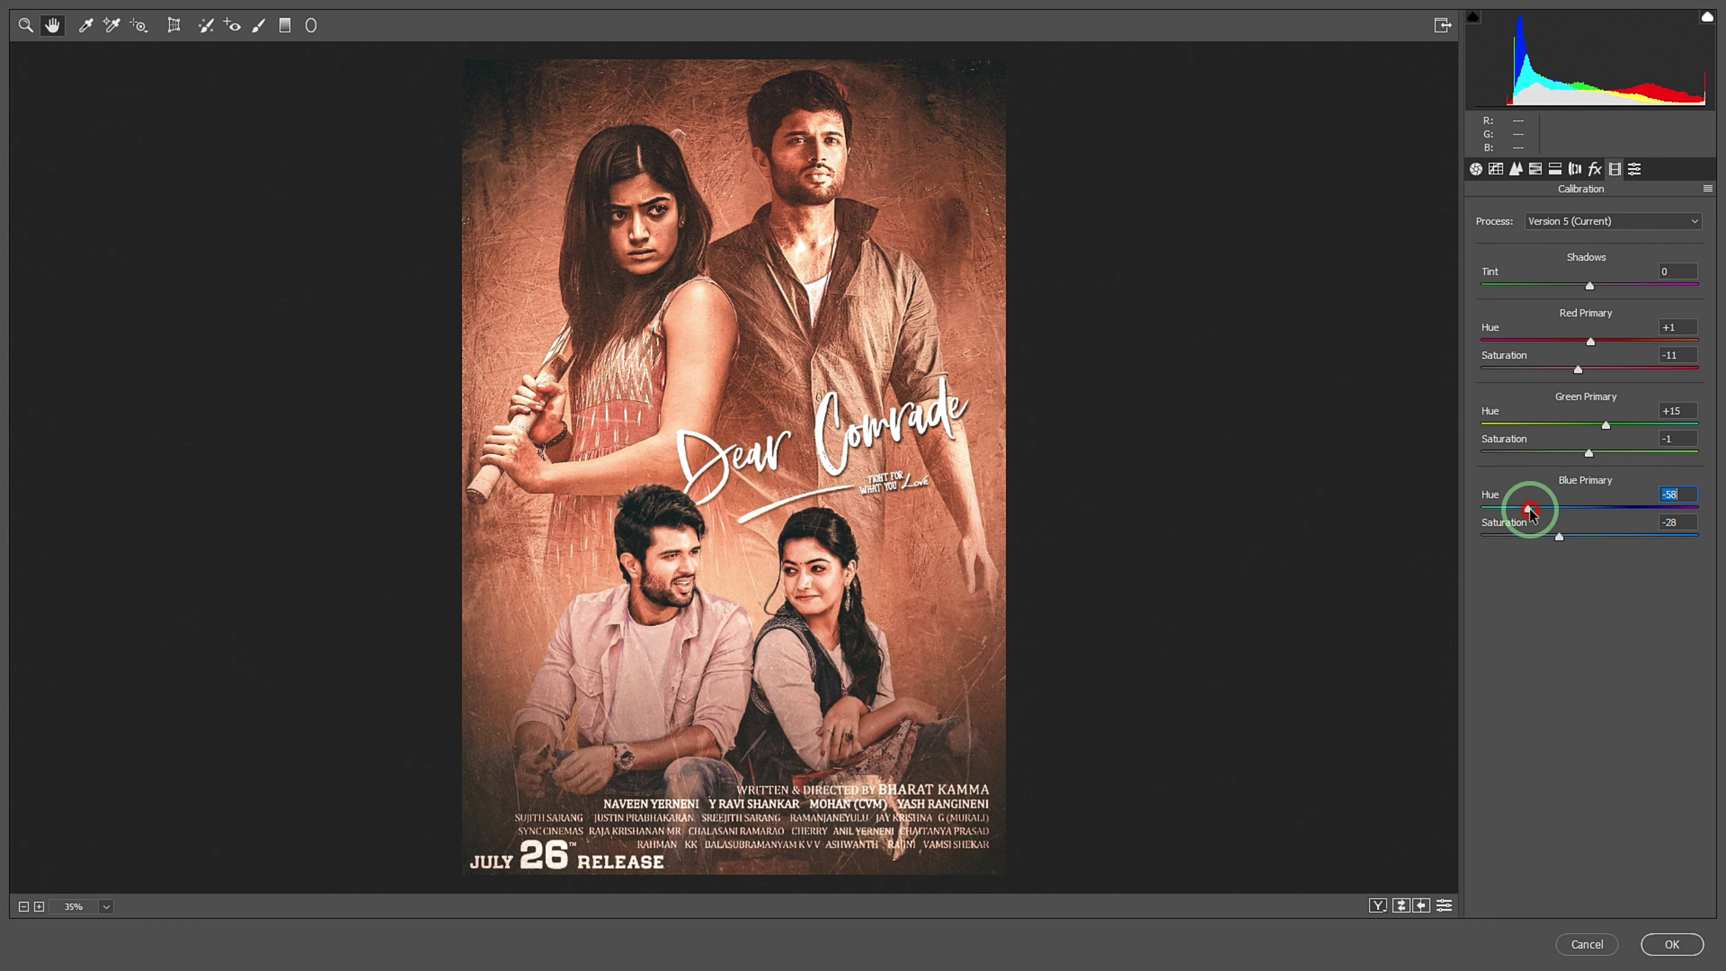
{"action": "mouse_move", "coordinate": [1587, 458]}
{"action": "left_mouse_down"}
{"action": "mouse_move", "coordinate": [1660, 451]}
{"action": "mouse_move", "coordinate": [1522, 427]}
{"action": "mouse_move", "coordinate": [1656, 435]}
{"action": "mouse_move", "coordinate": [1564, 455]}
{"action": "left_mouse_up"}
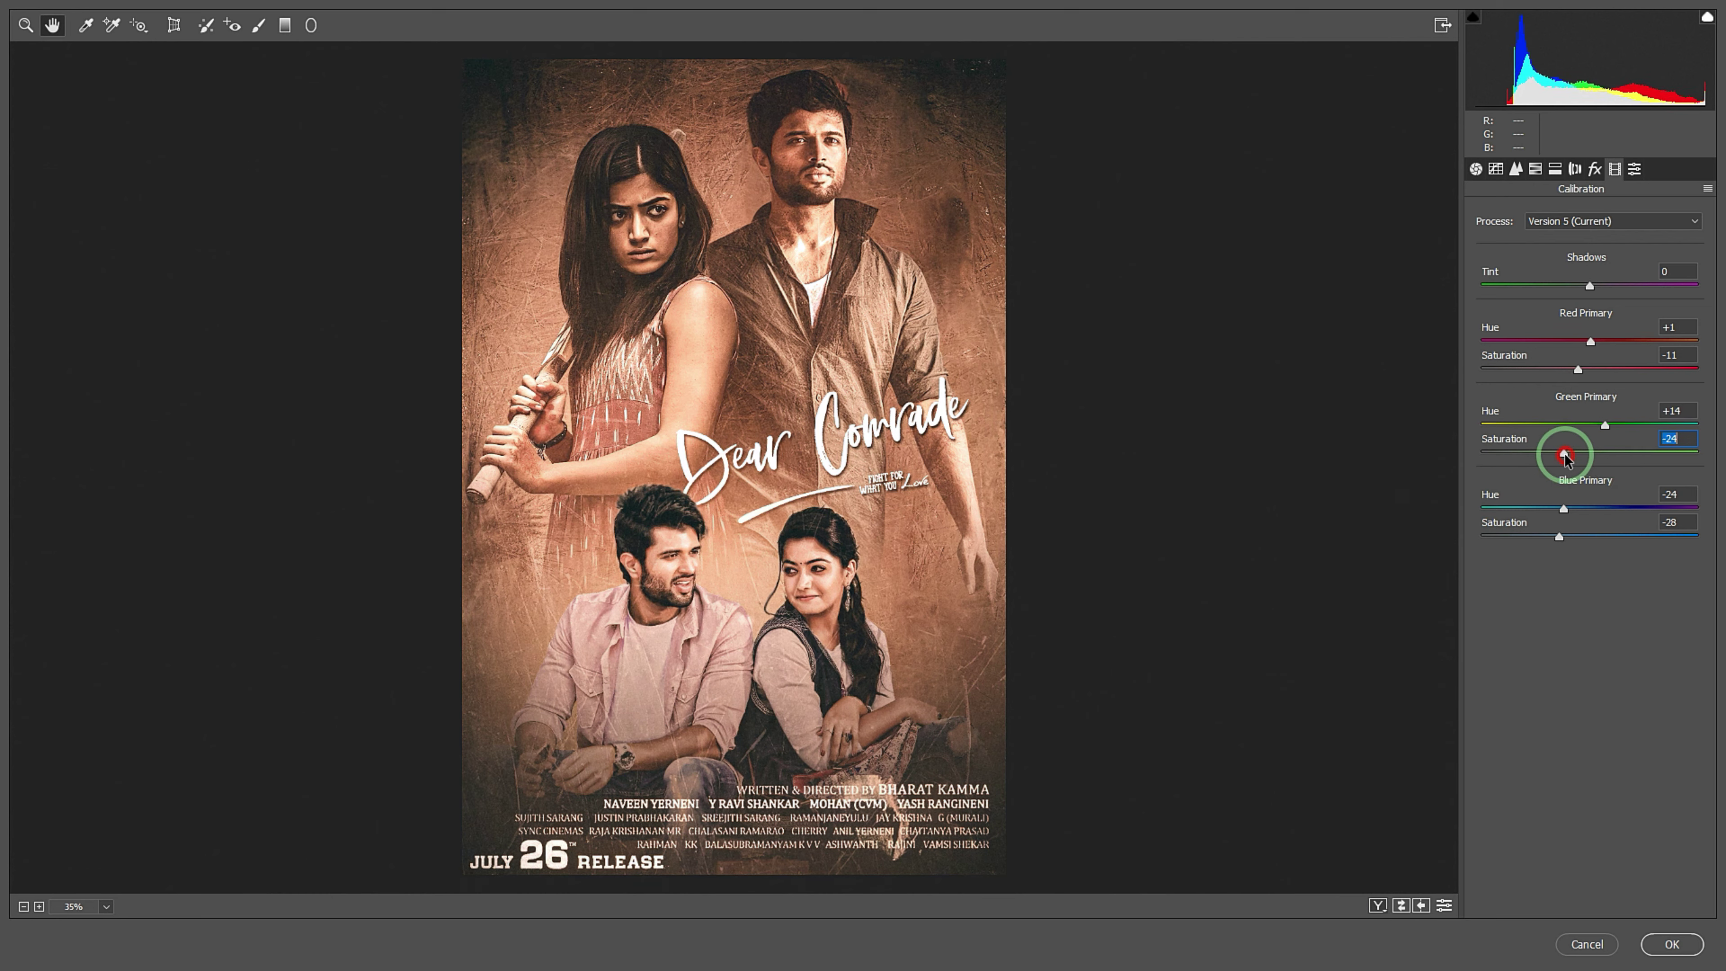
{"action": "left_click_drag", "start_coordinate": [1590, 342], "coordinate": [1574, 367]}
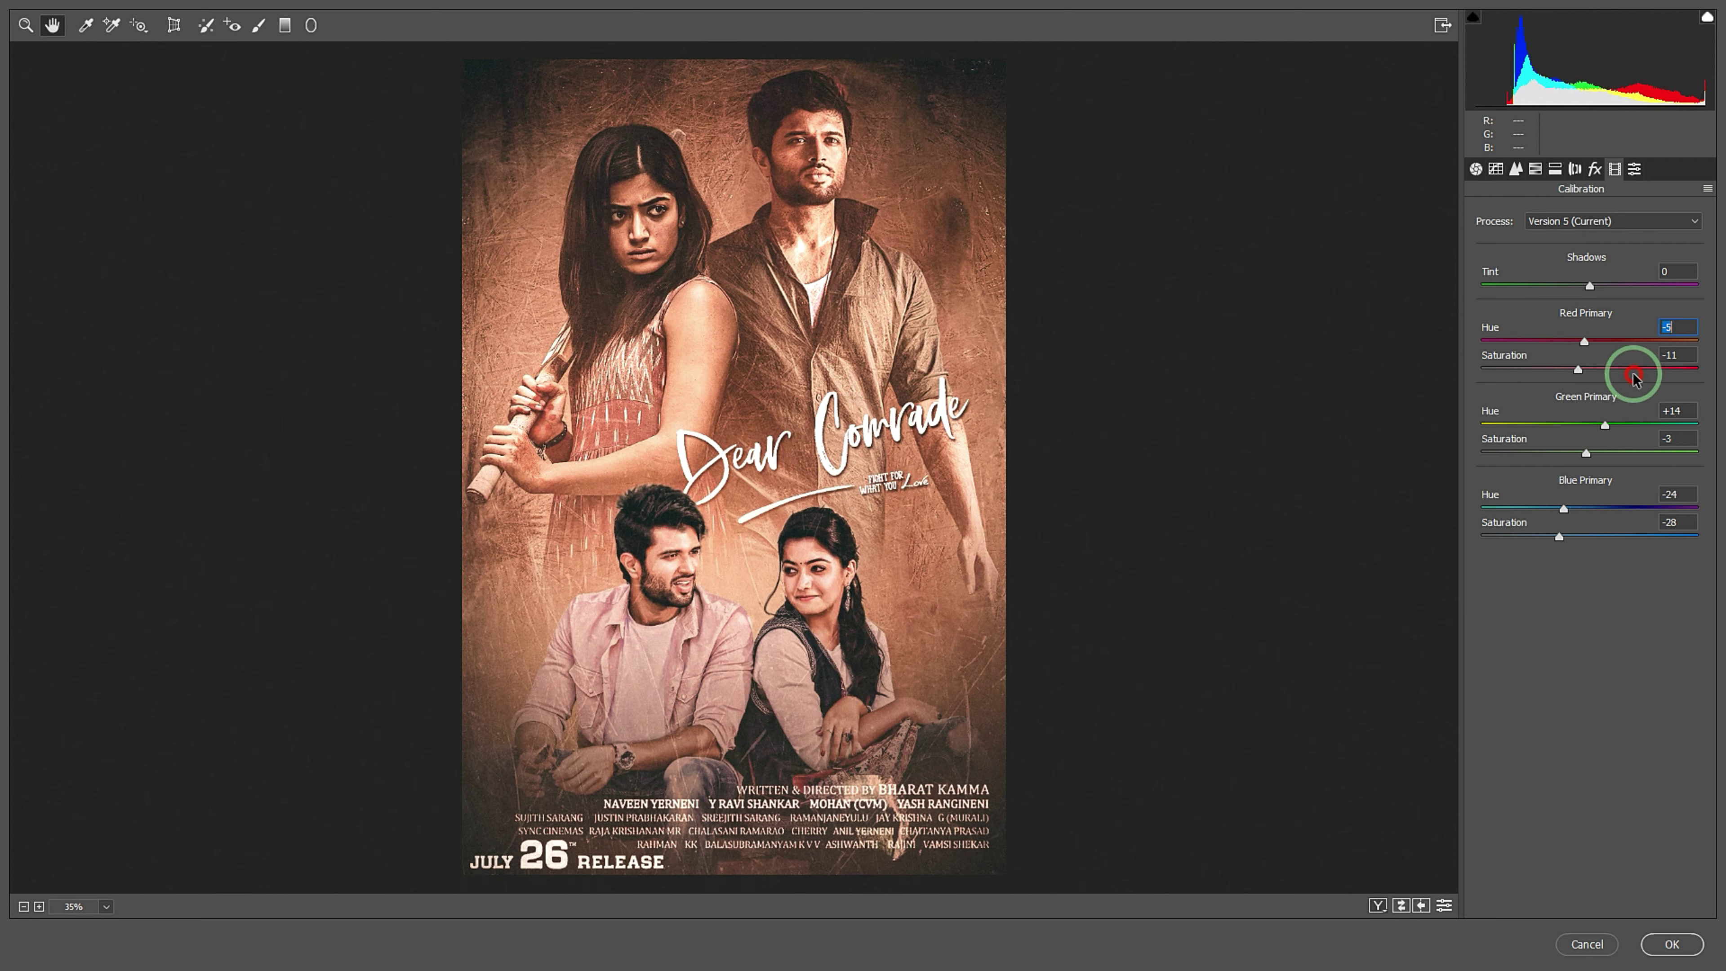
{"action": "mouse_move", "coordinate": [1593, 373]}
{"action": "left_mouse_down"}
{"action": "mouse_move", "coordinate": [1576, 386]}
{"action": "mouse_move", "coordinate": [1604, 386]}
{"action": "left_mouse_up"}
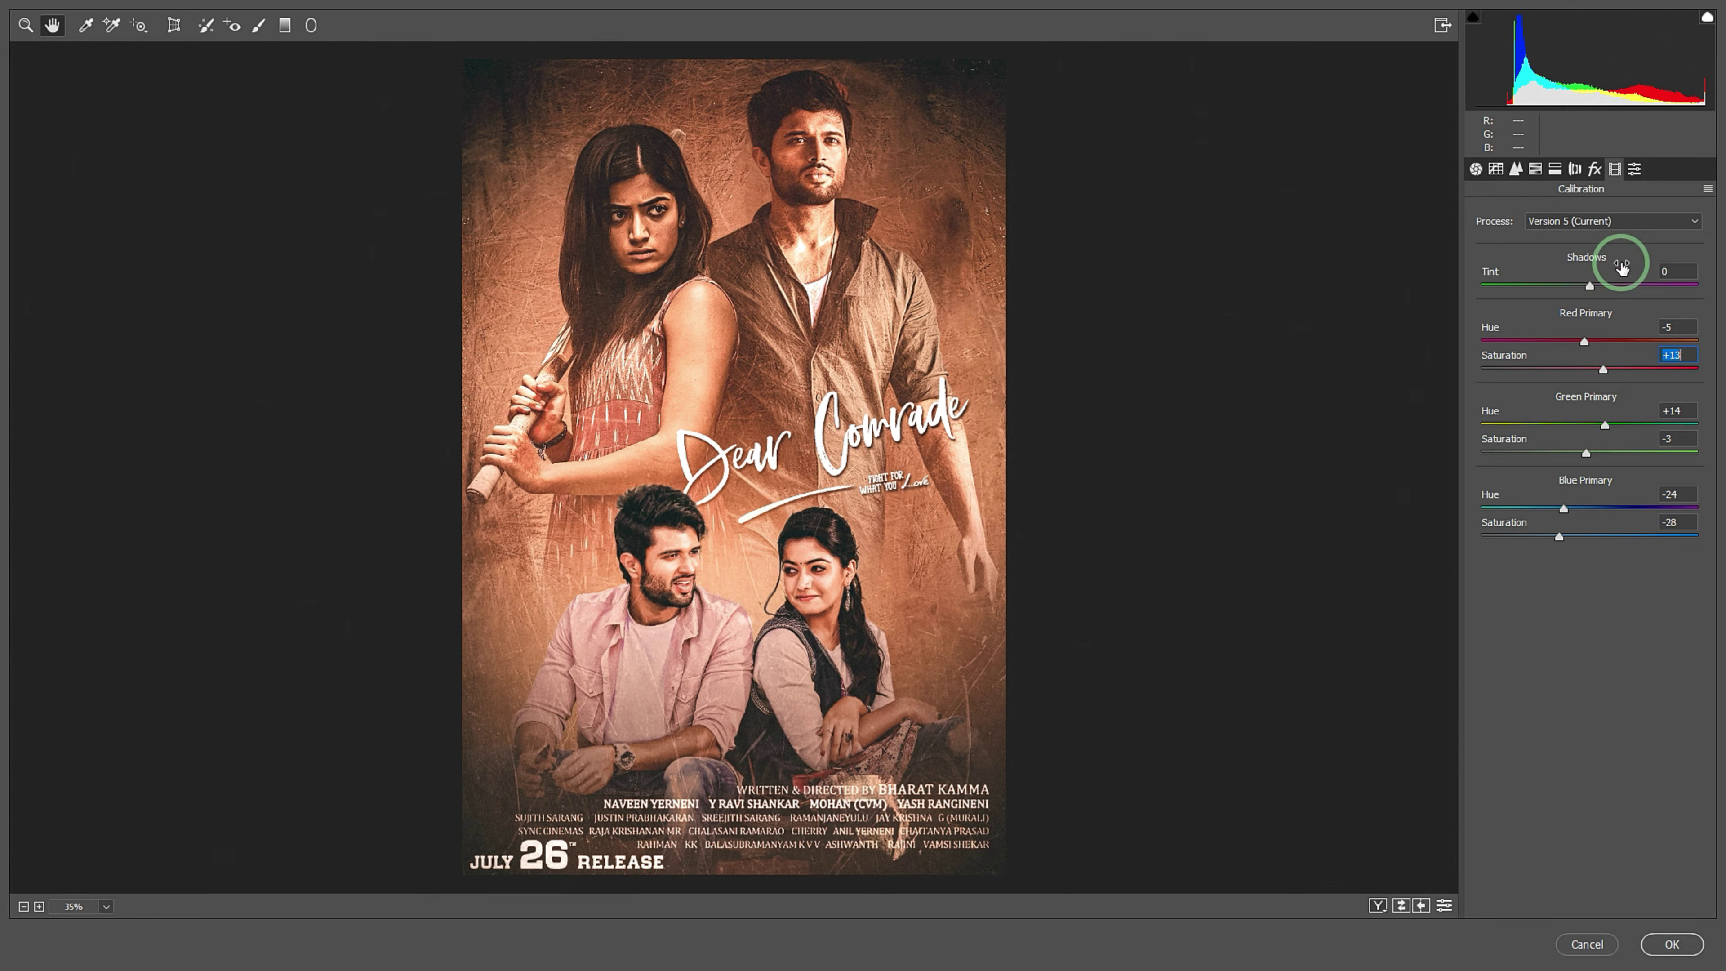
{"action": "left_click", "coordinate": [1672, 944]}
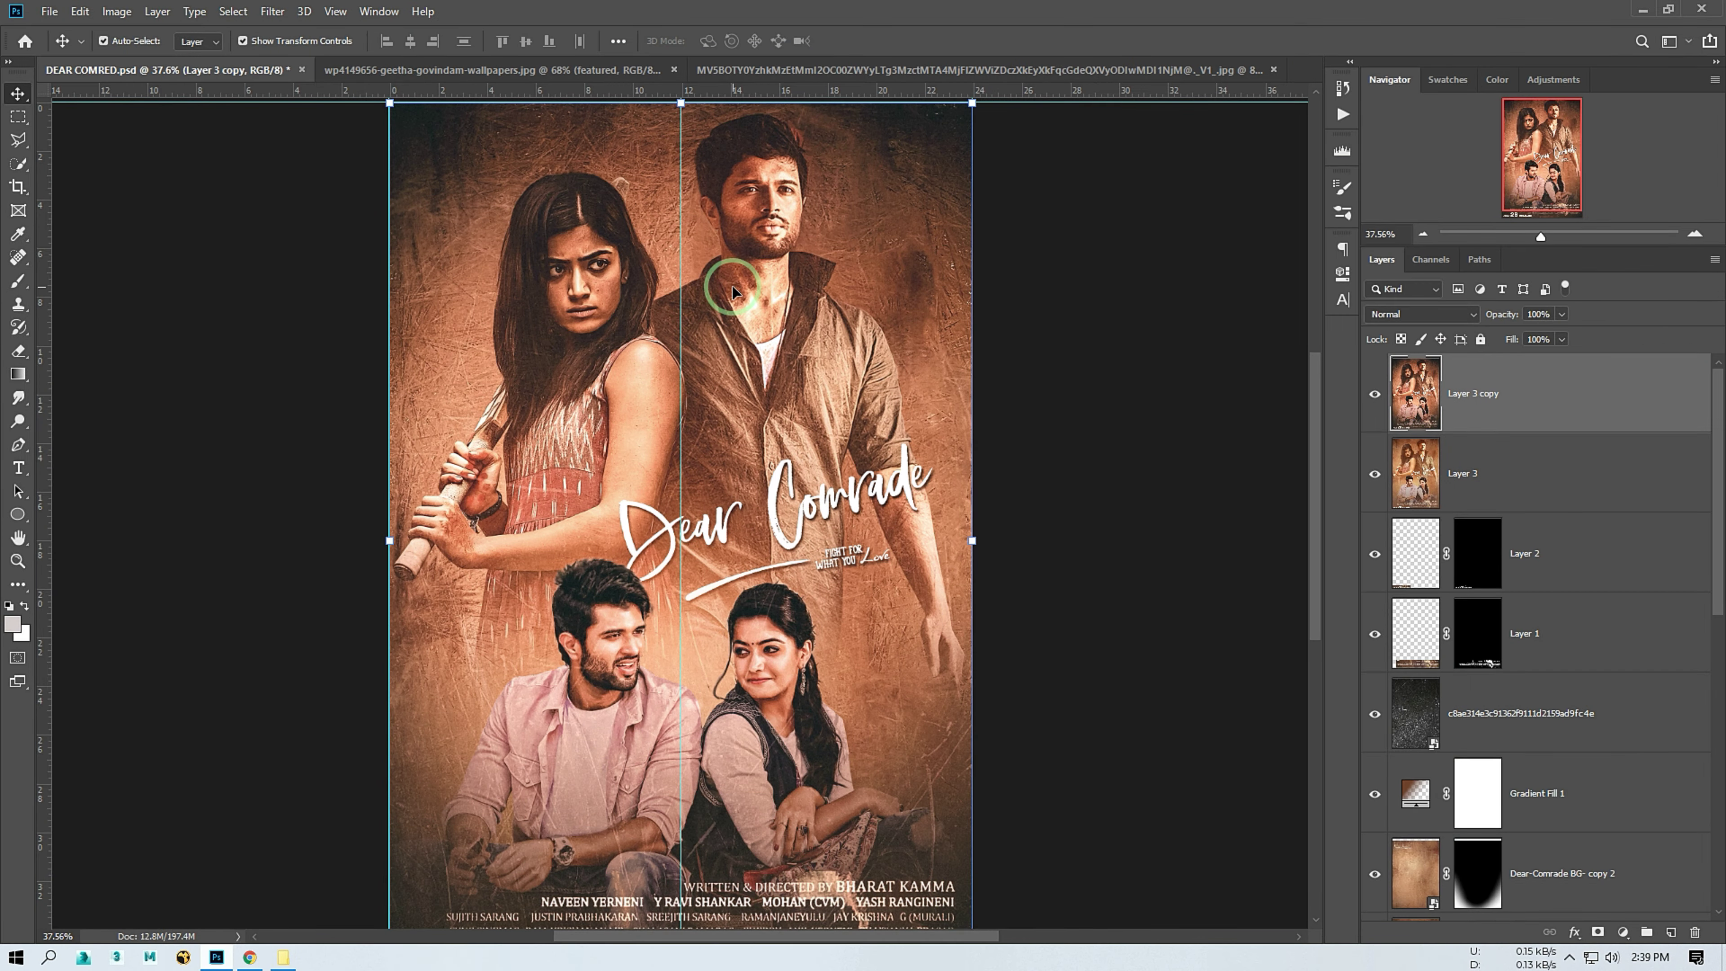
Add a text layer reading 'editing sutdio' and enlarge it across the poster's upper area
{"action": "left_click", "coordinate": [971, 449]}
{"action": "scroll", "coordinate": [971, 448], "scroll_direction": "up", "scroll_amount": 5, "text": "alt"}
{"action": "scroll", "coordinate": [1025, 401], "scroll_direction": "down", "scroll_amount": 4, "text": "alt"}
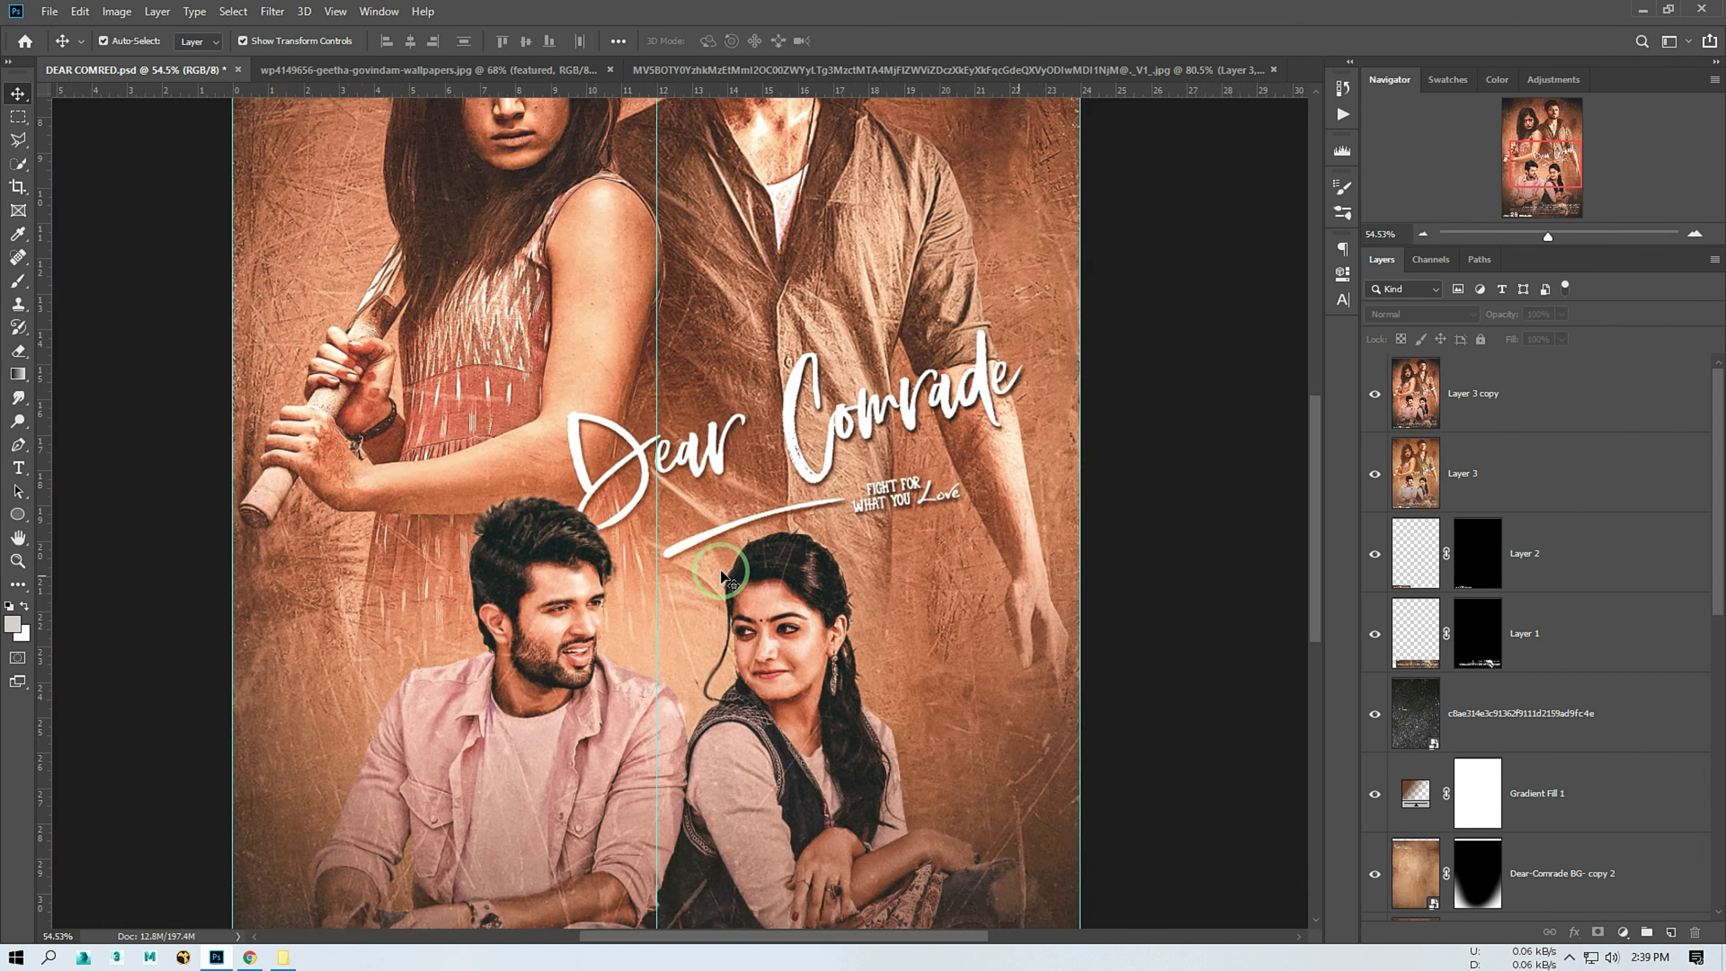
{"action": "key", "text": "t"}
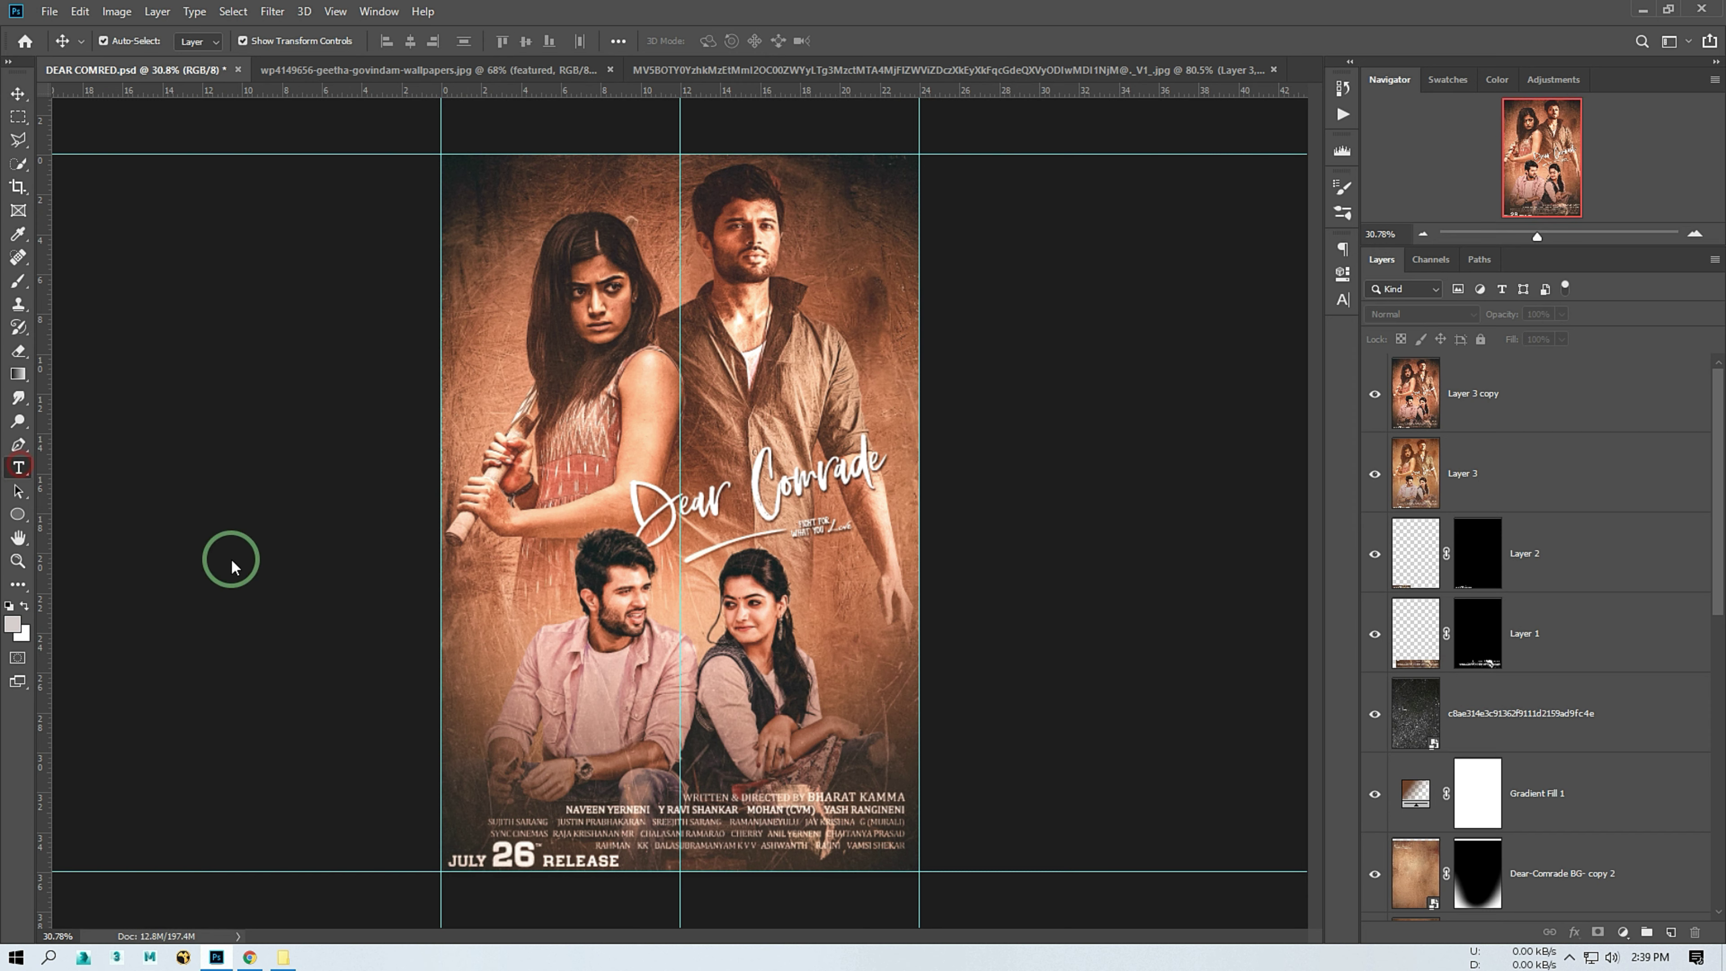
{"action": "left_click", "coordinate": [467, 412]}
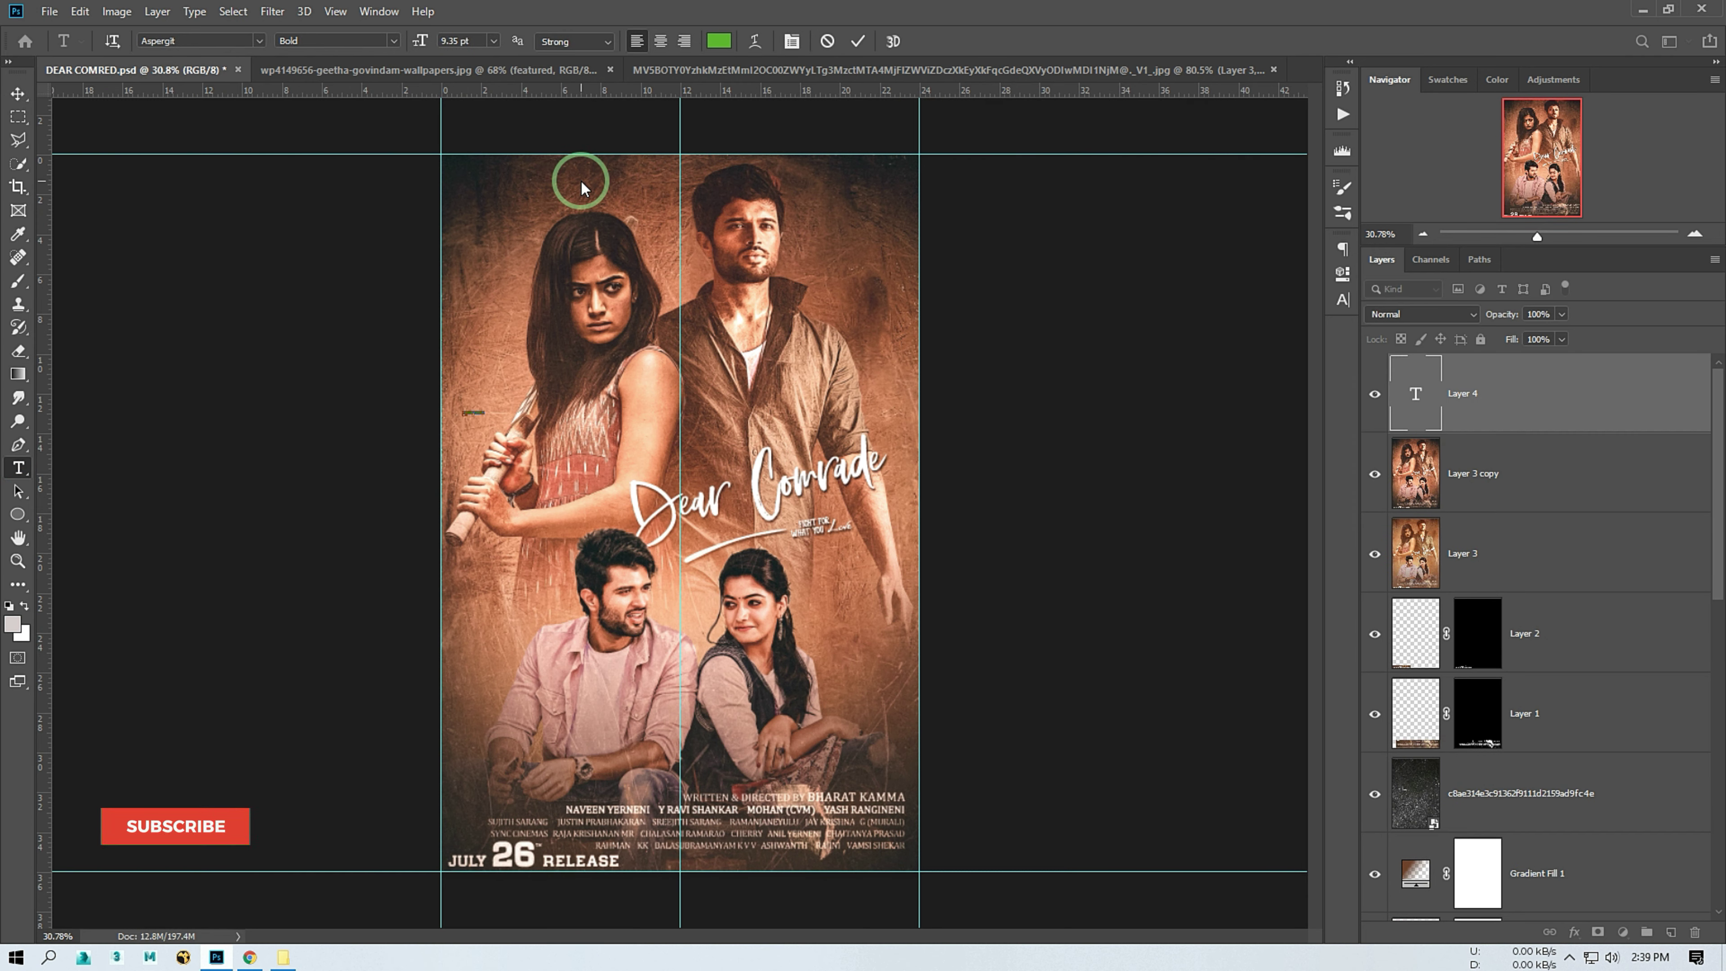
{"action": "type", "text": "editing sutdio"}
{"action": "left_click", "coordinate": [858, 40]}
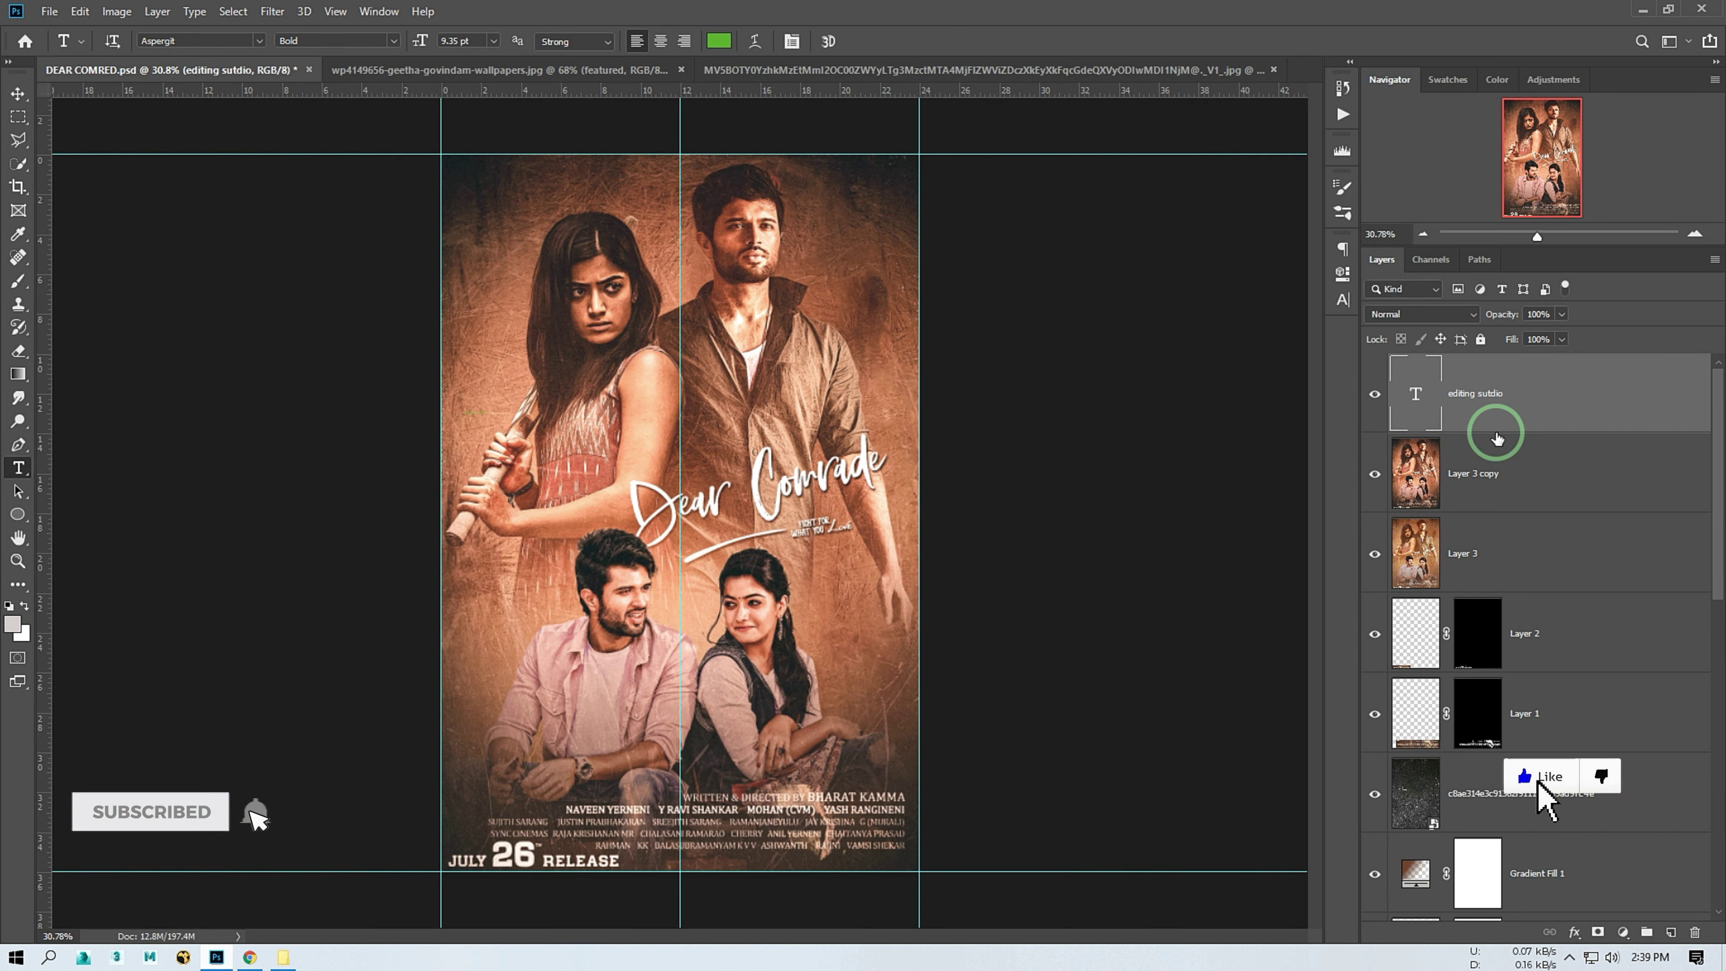
{"action": "key", "text": "ctrl+t"}
{"action": "left_click_drag", "start_coordinate": [488, 416], "coordinate": [880, 352]}
Retype the text as EDITING STUDIO and browse the font list without choosing a font
{"action": "double_click", "coordinate": [680, 334]}
{"action": "type", "text": "EDITING STUDIO"}
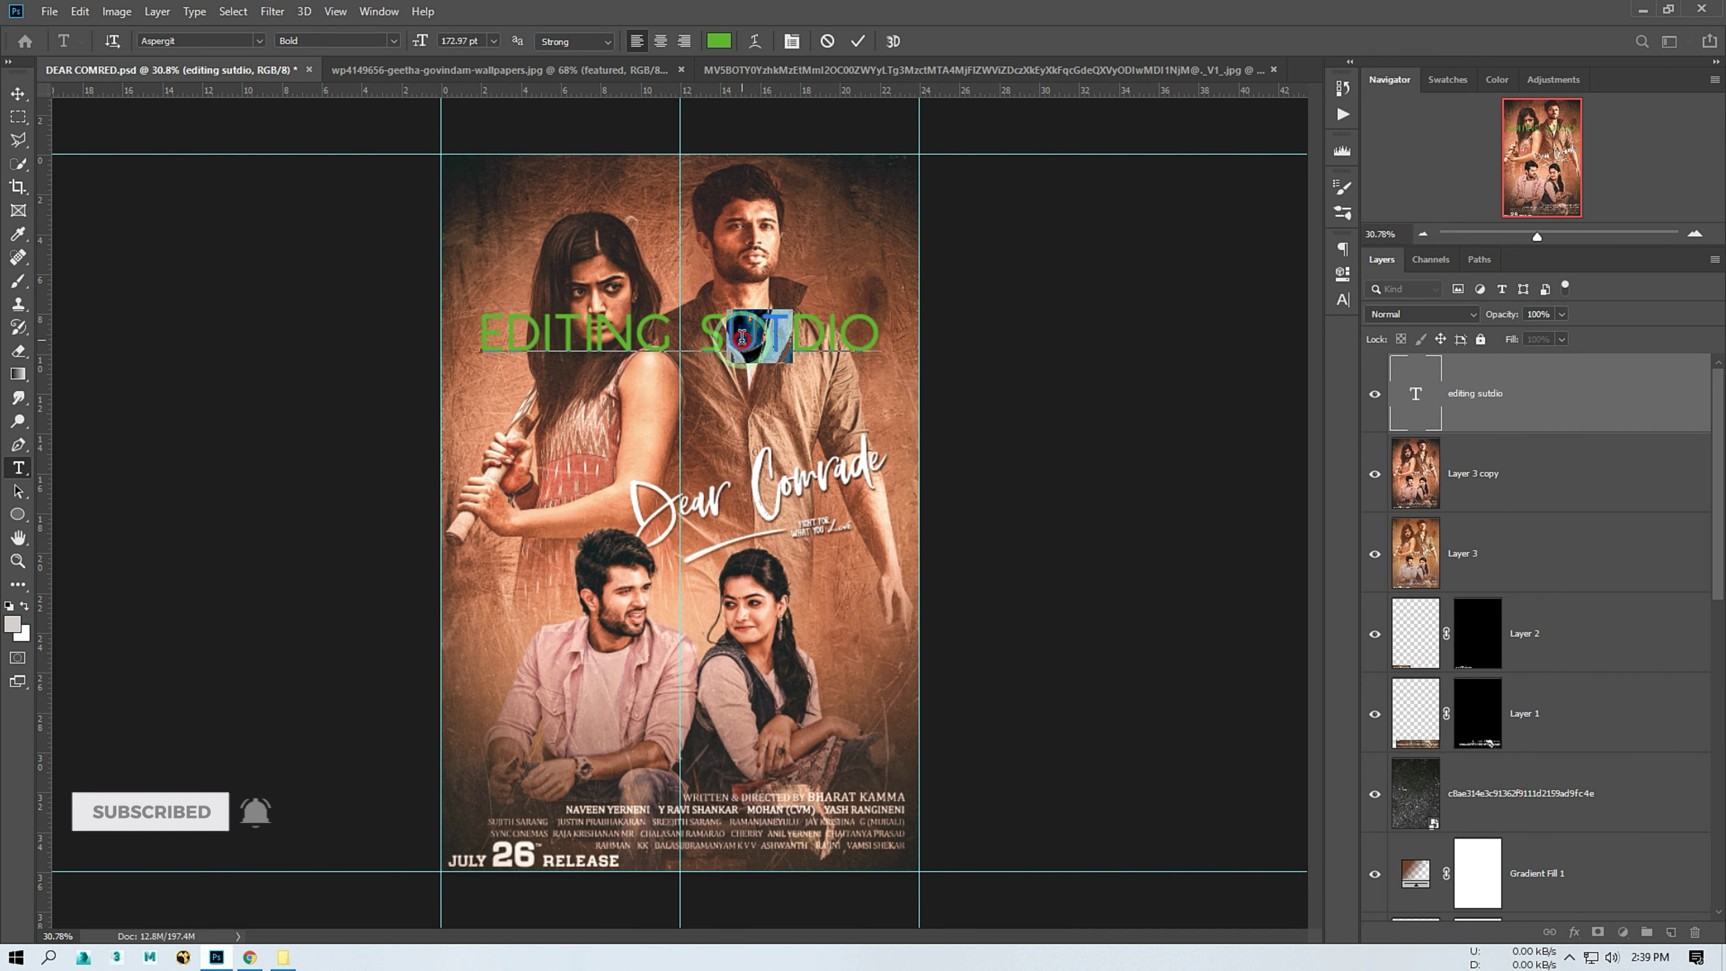
{"action": "left_click", "coordinate": [17, 93]}
{"action": "left_click", "coordinate": [1343, 273]}
{"action": "left_click", "coordinate": [1223, 367]}
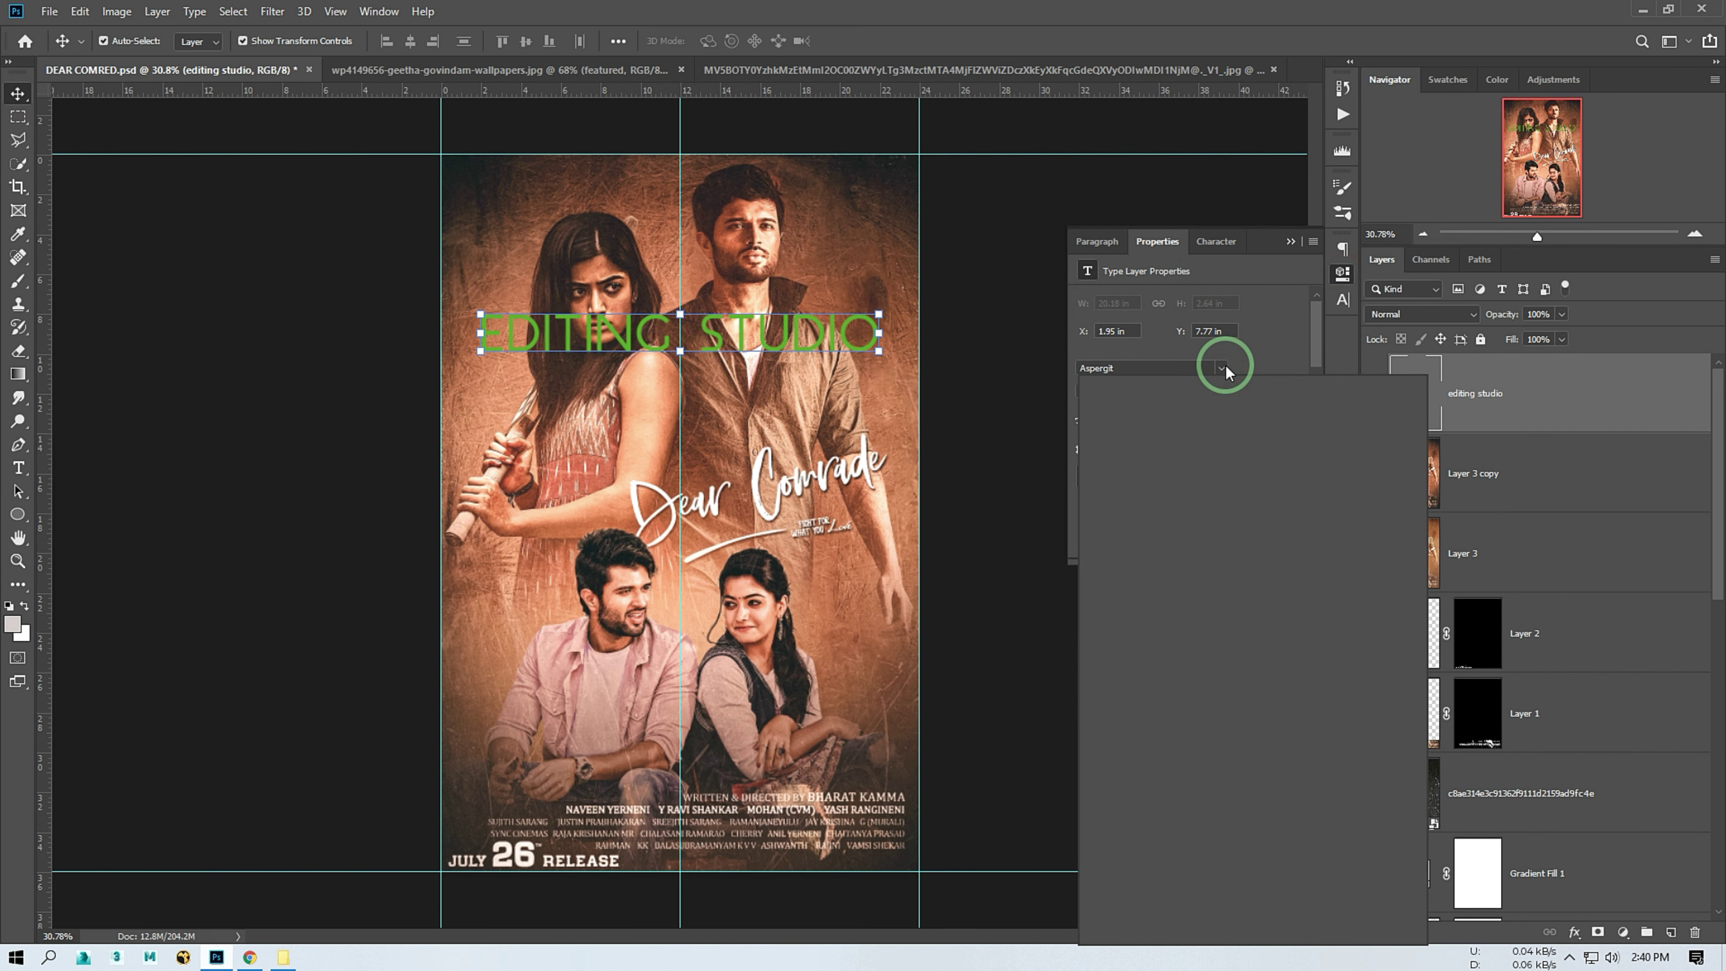
{"action": "scroll", "coordinate": [1257, 837], "scroll_direction": "down", "scroll_amount": 5}
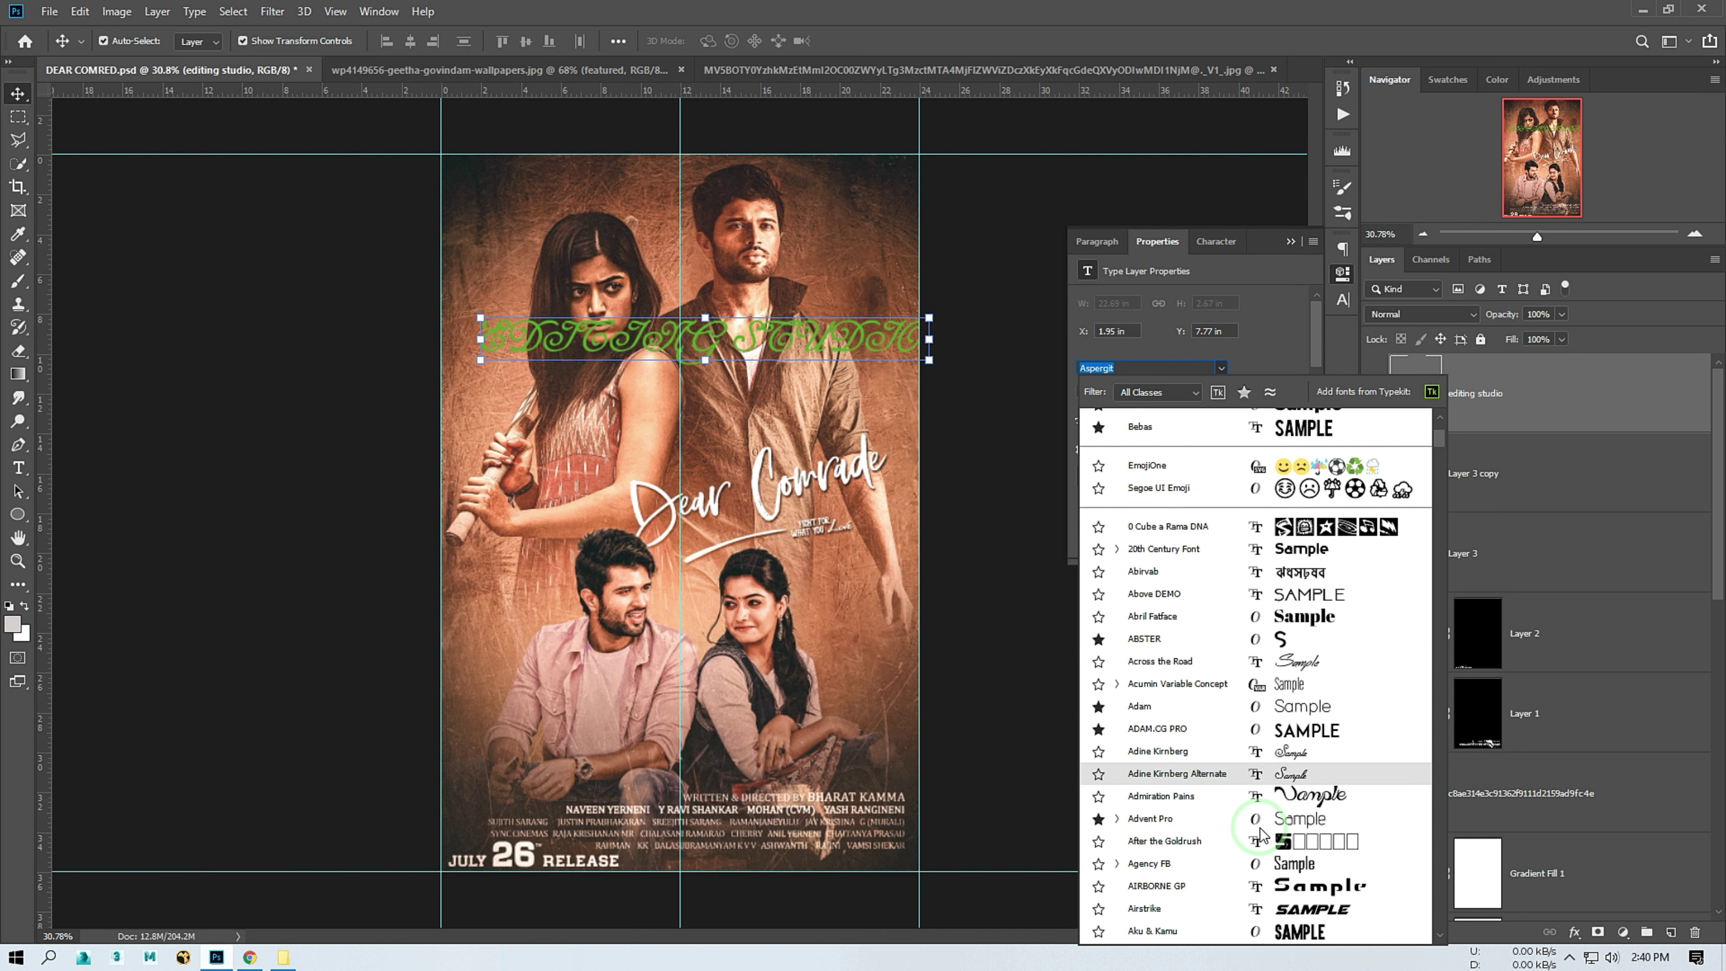
{"action": "scroll", "coordinate": [1260, 833], "scroll_direction": "down", "scroll_amount": 3}
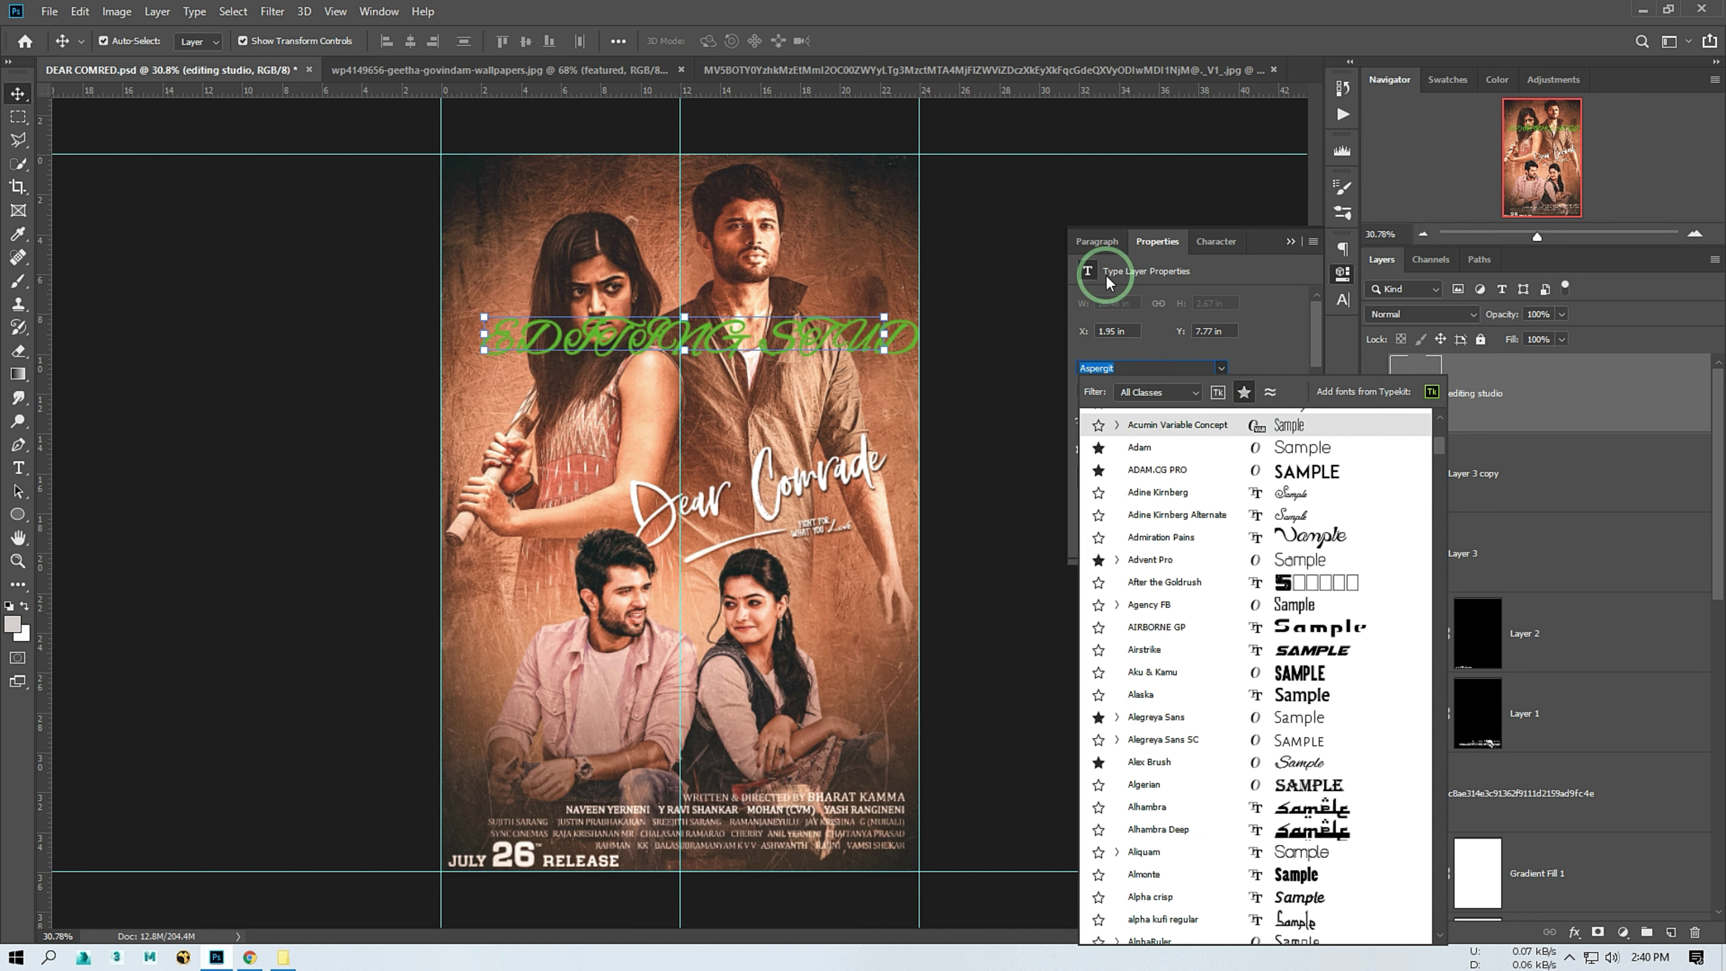
{"action": "left_click", "coordinate": [1238, 174]}
Apply the Annisa font to the text layer and turn off all caps
{"action": "left_click", "coordinate": [1475, 393]}
{"action": "left_click", "coordinate": [1343, 272]}
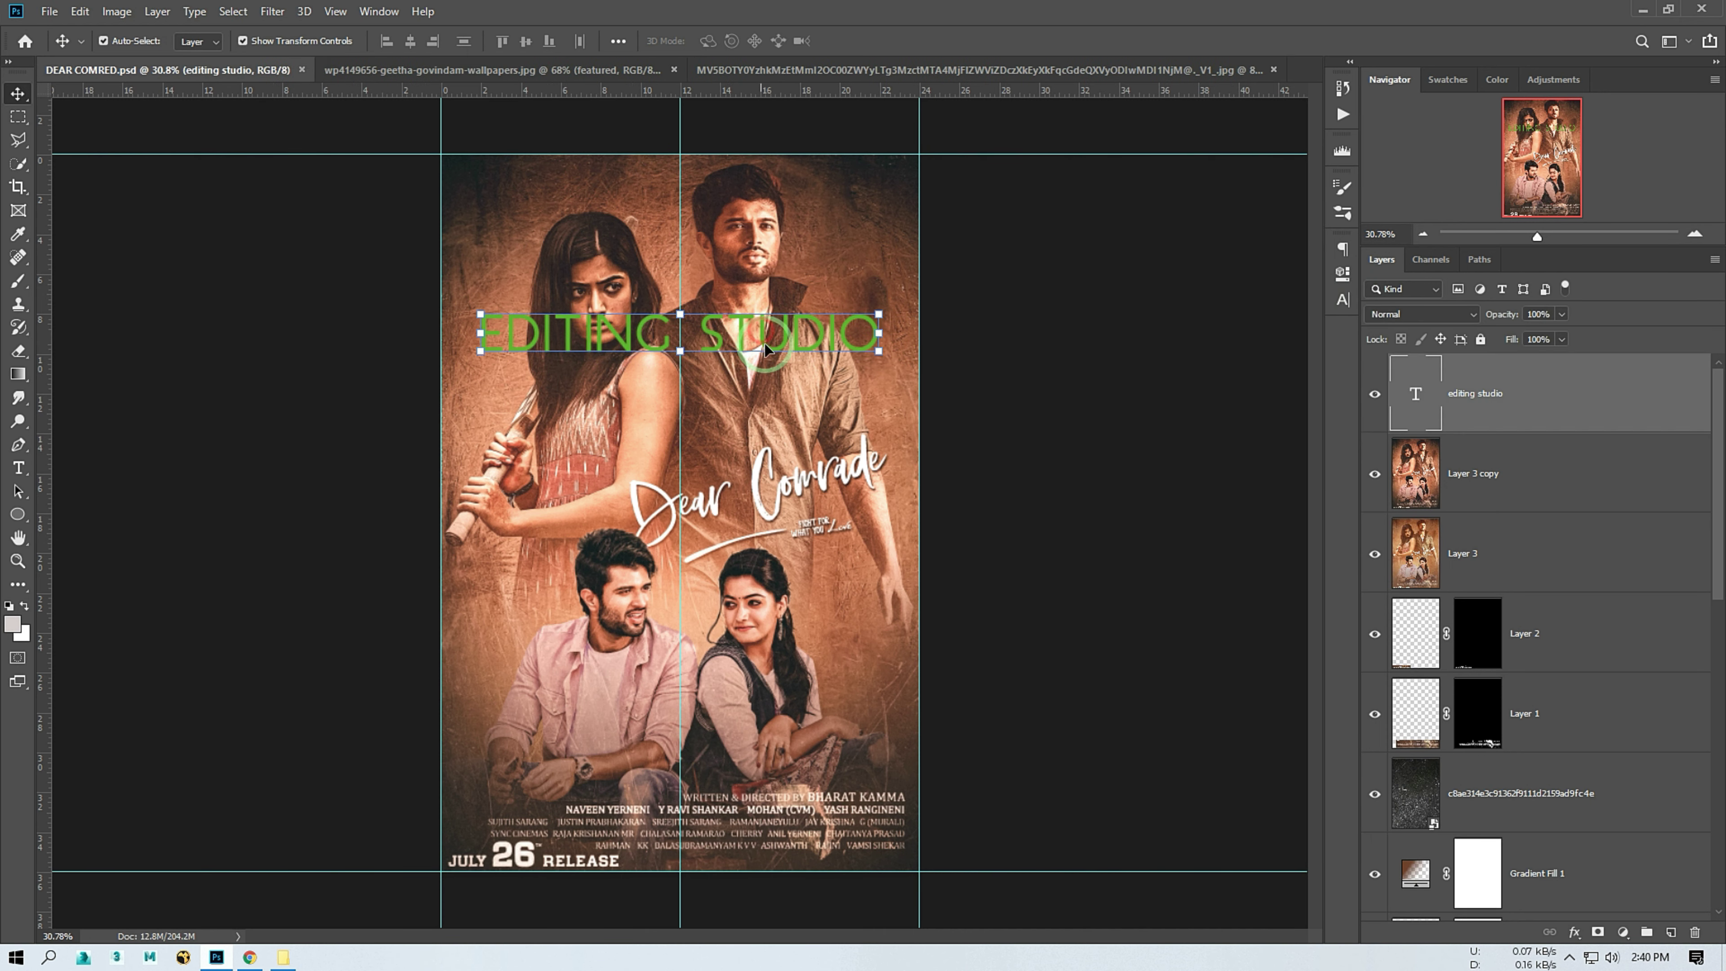
{"action": "left_click", "coordinate": [1214, 365]}
{"action": "scroll", "coordinate": [1155, 544], "scroll_direction": "up", "scroll_amount": 5}
{"action": "scroll", "coordinate": [1155, 544], "scroll_direction": "up", "scroll_amount": 5}
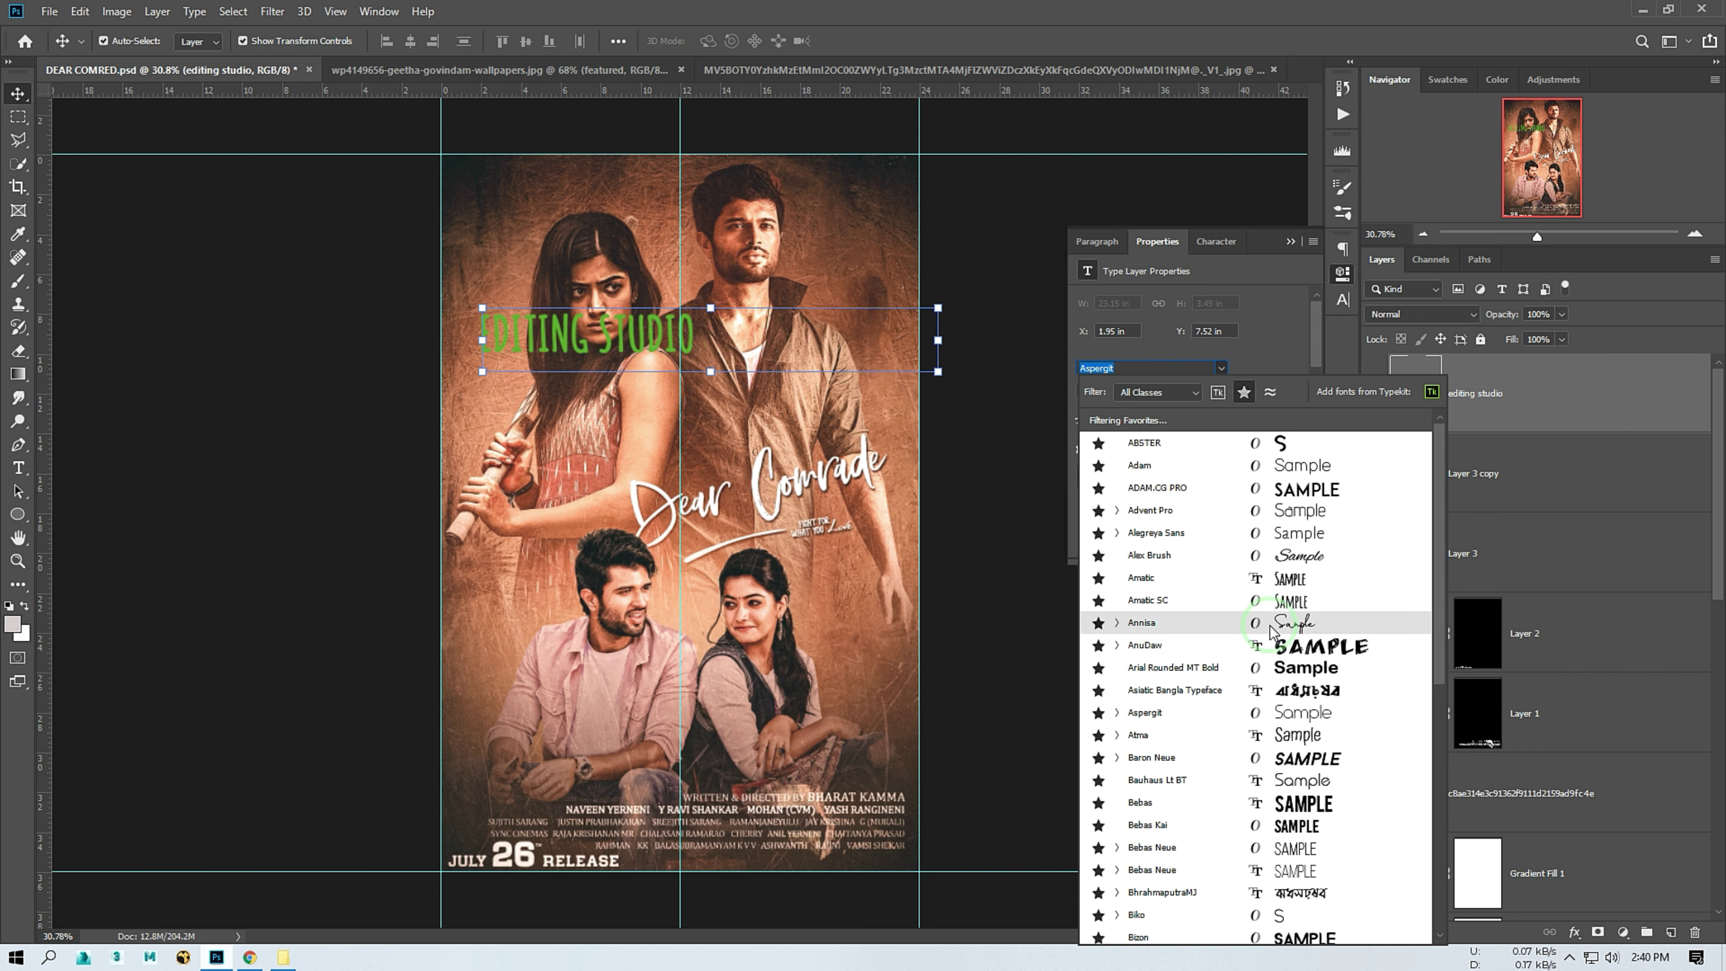
{"action": "left_click", "coordinate": [1150, 490]}
{"action": "left_click", "coordinate": [1343, 299]}
{"action": "left_click", "coordinate": [1192, 372]}
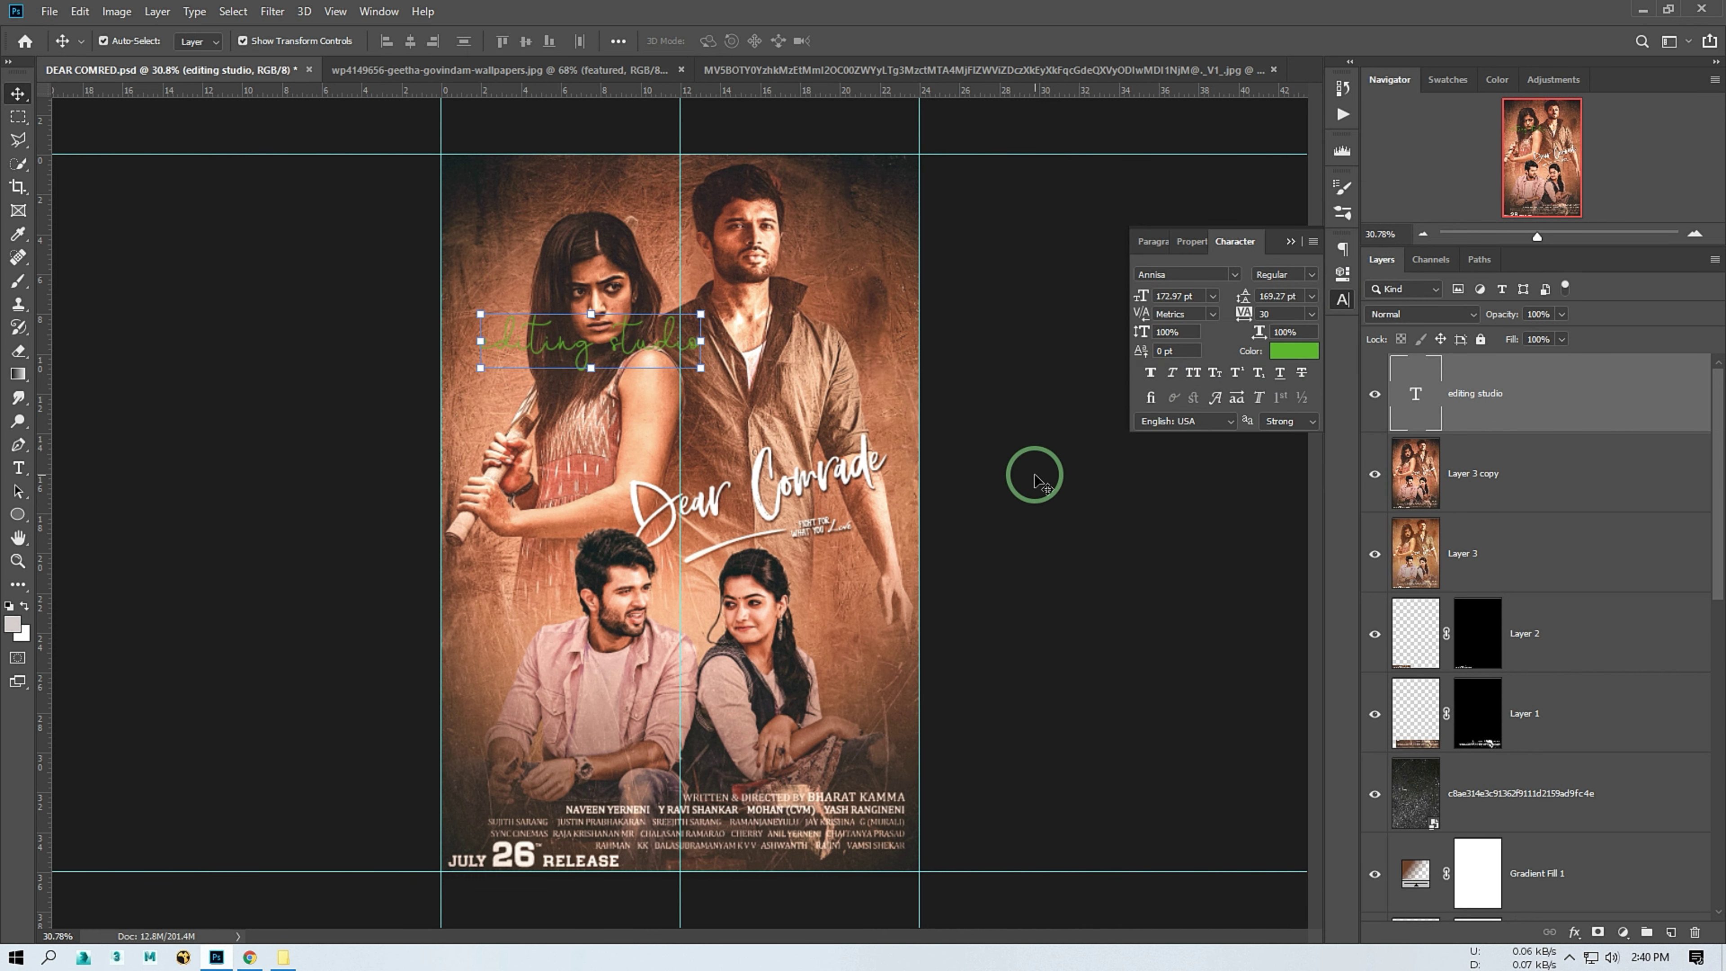
Reword the text to 'Editing Studio', make it white, and move it down over the seated pair
{"action": "double_click", "coordinate": [663, 353]}
{"action": "type", "text": "Editing Studio"}
{"action": "left_click", "coordinate": [1294, 351]}
{"action": "left_click", "coordinate": [1250, 320]}
{"action": "left_click_drag", "start_coordinate": [632, 333], "coordinate": [658, 629]}
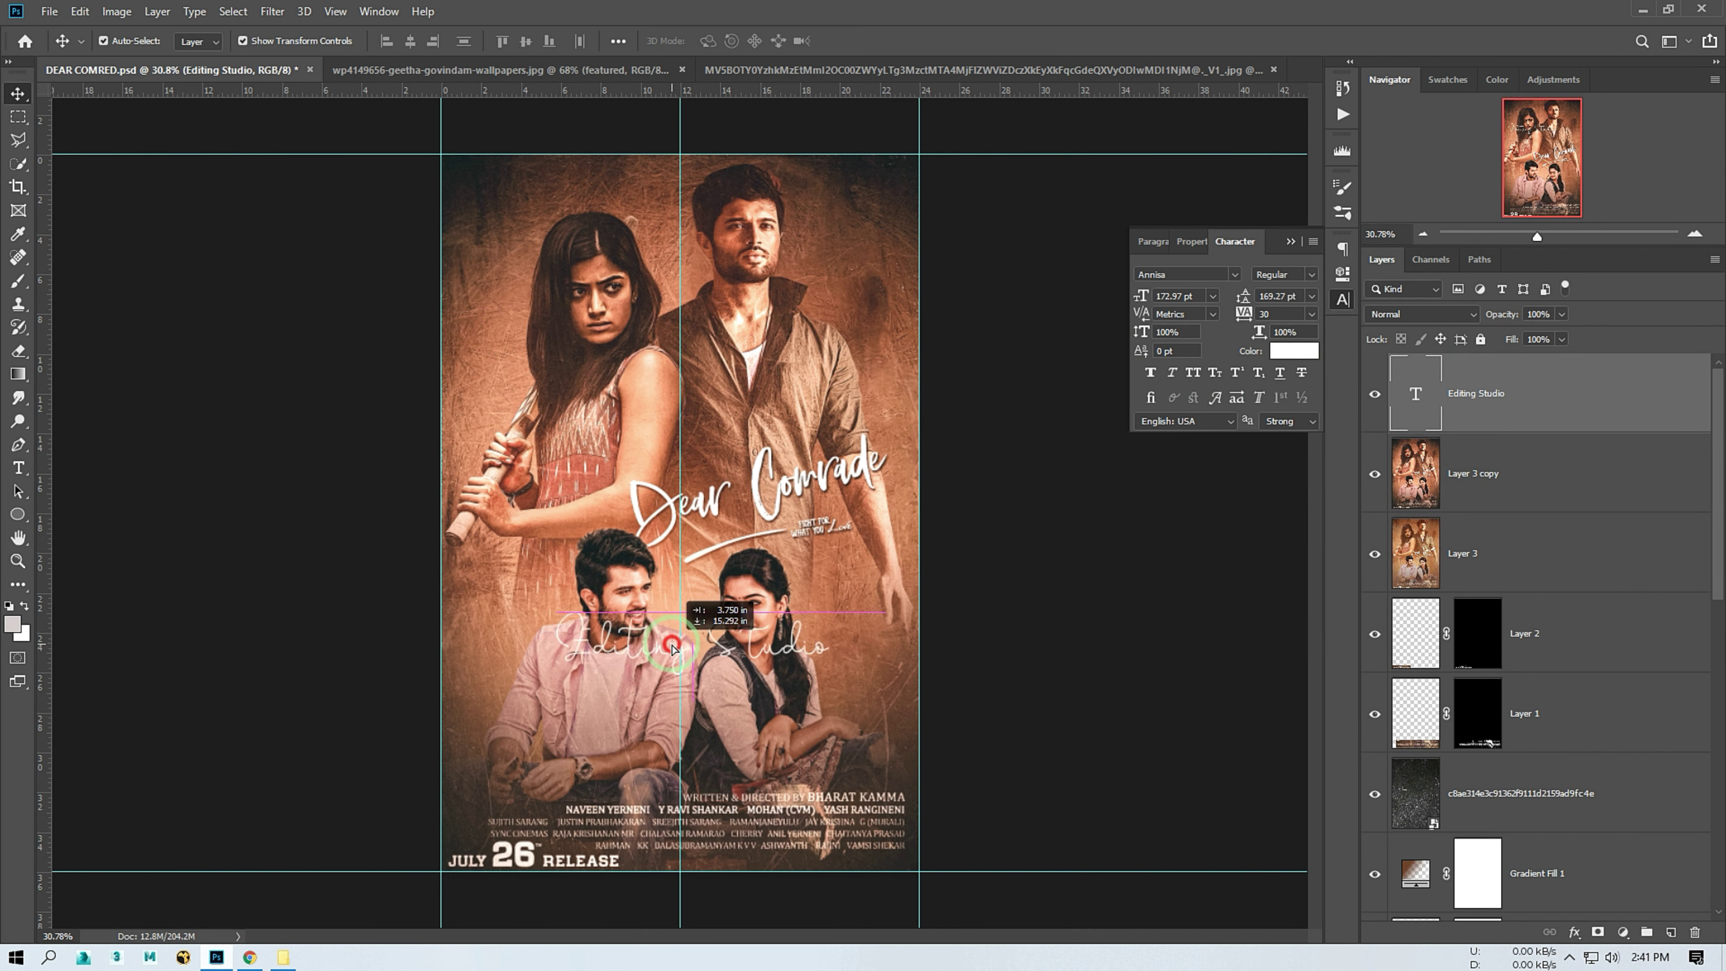
Switch the font to Poppins in all caps and move the text up and left
{"action": "left_click", "coordinate": [1299, 249]}
{"action": "left_click", "coordinate": [1220, 367]}
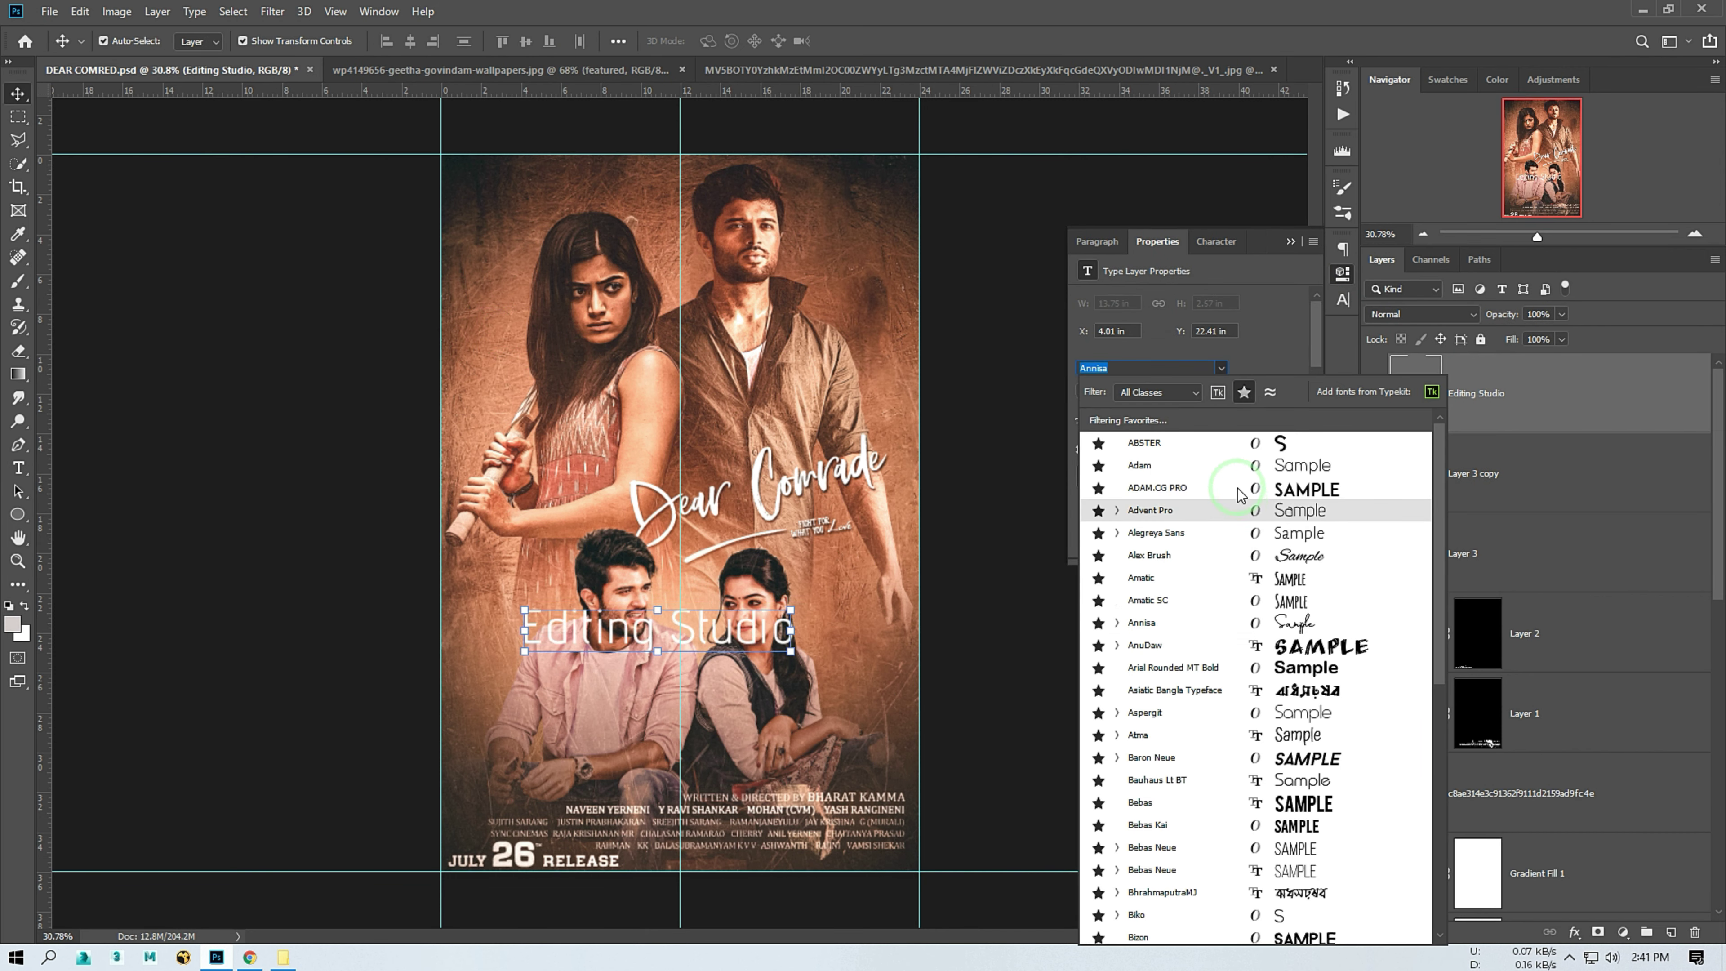
{"action": "scroll", "coordinate": [1192, 748], "scroll_direction": "down", "scroll_amount": 2}
{"action": "scroll", "coordinate": [1189, 742], "scroll_direction": "down", "scroll_amount": 2}
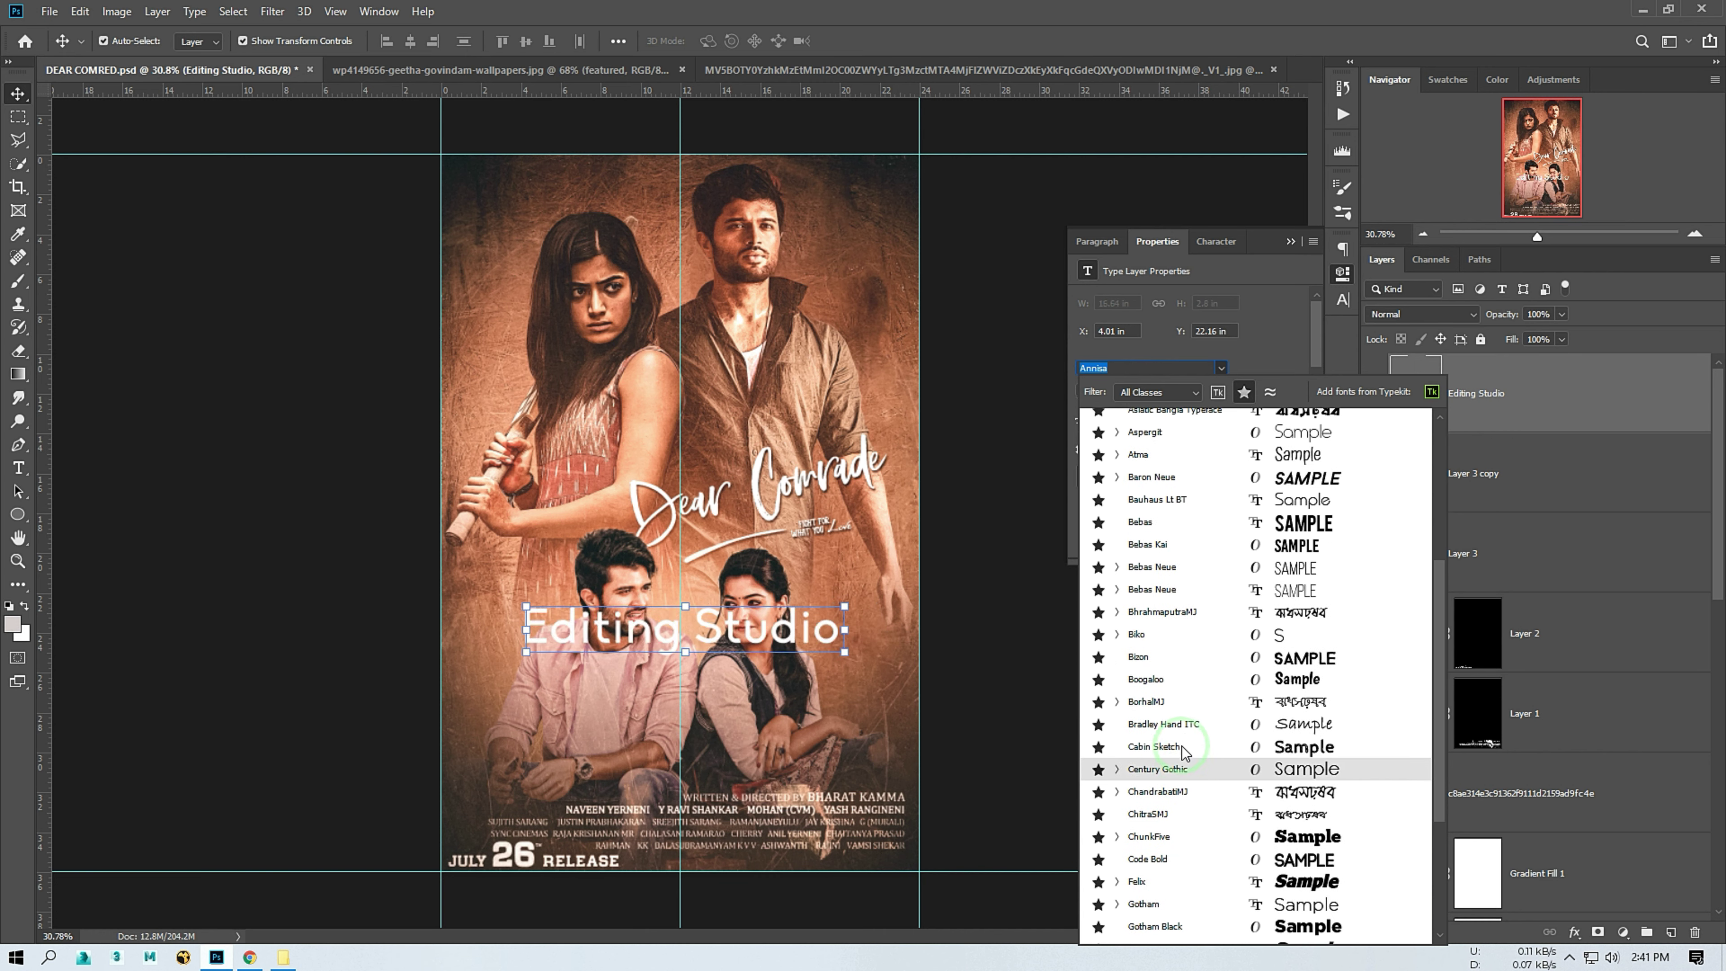
{"action": "scroll", "coordinate": [1189, 738], "scroll_direction": "down", "scroll_amount": 1}
{"action": "scroll", "coordinate": [1195, 850], "scroll_direction": "down", "scroll_amount": 3}
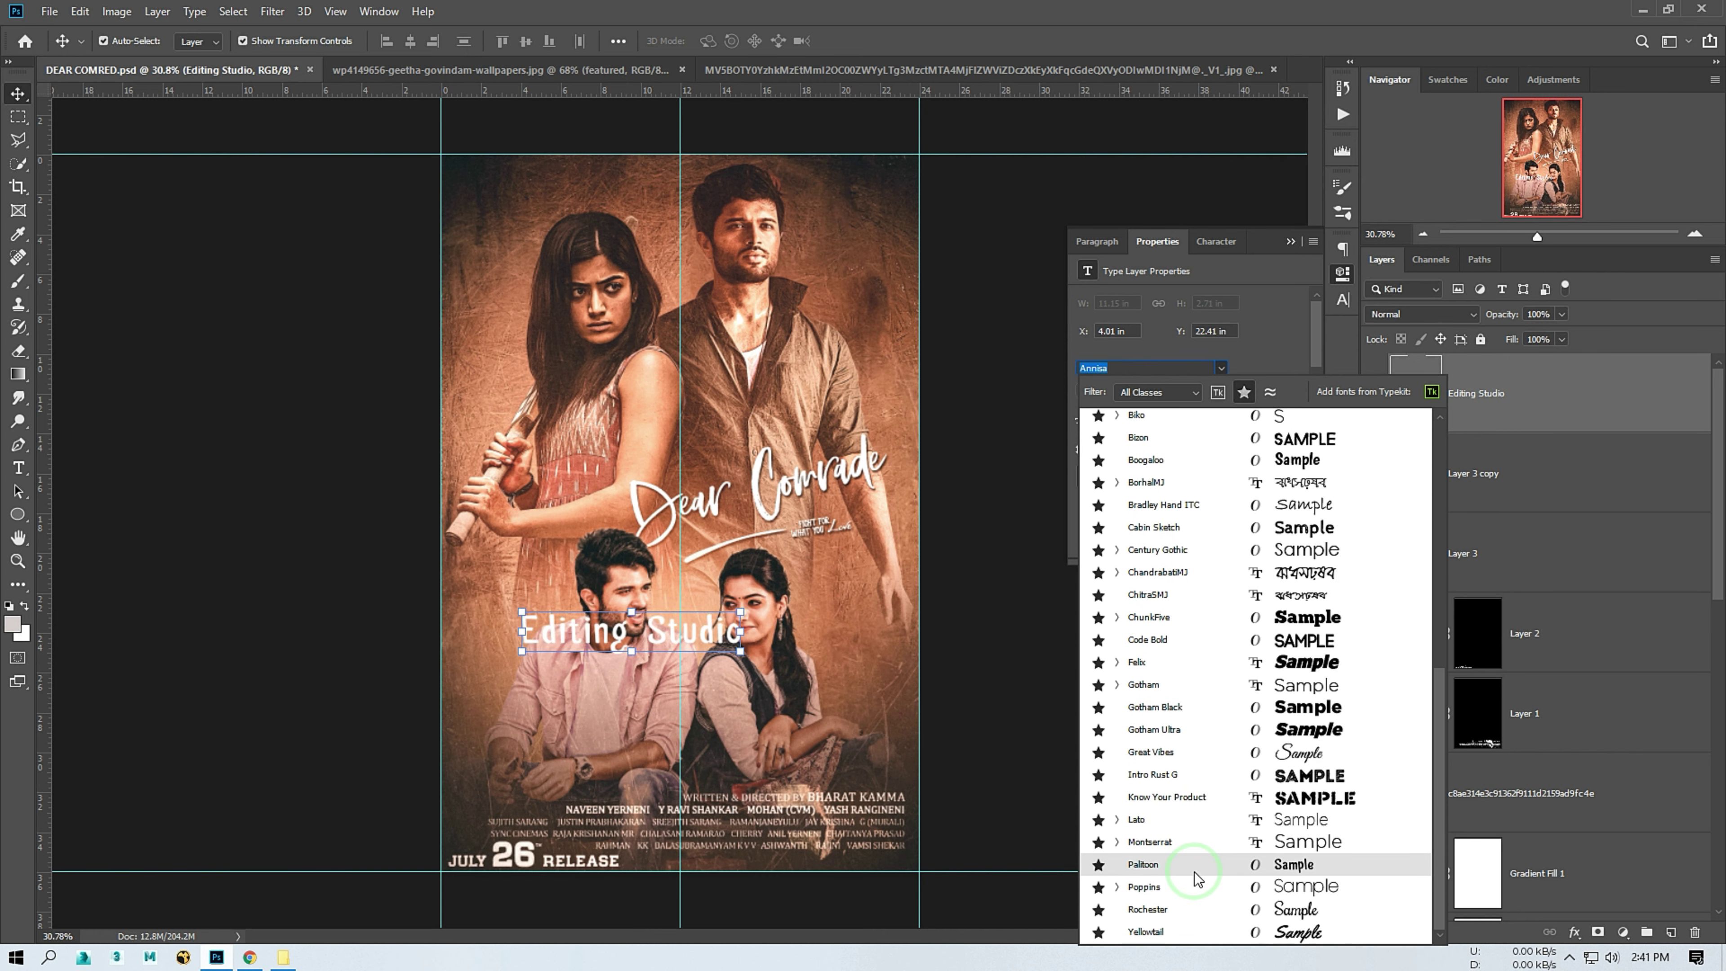
{"action": "left_click", "coordinate": [1196, 896]}
{"action": "left_click", "coordinate": [1343, 299]}
{"action": "left_click", "coordinate": [1195, 366]}
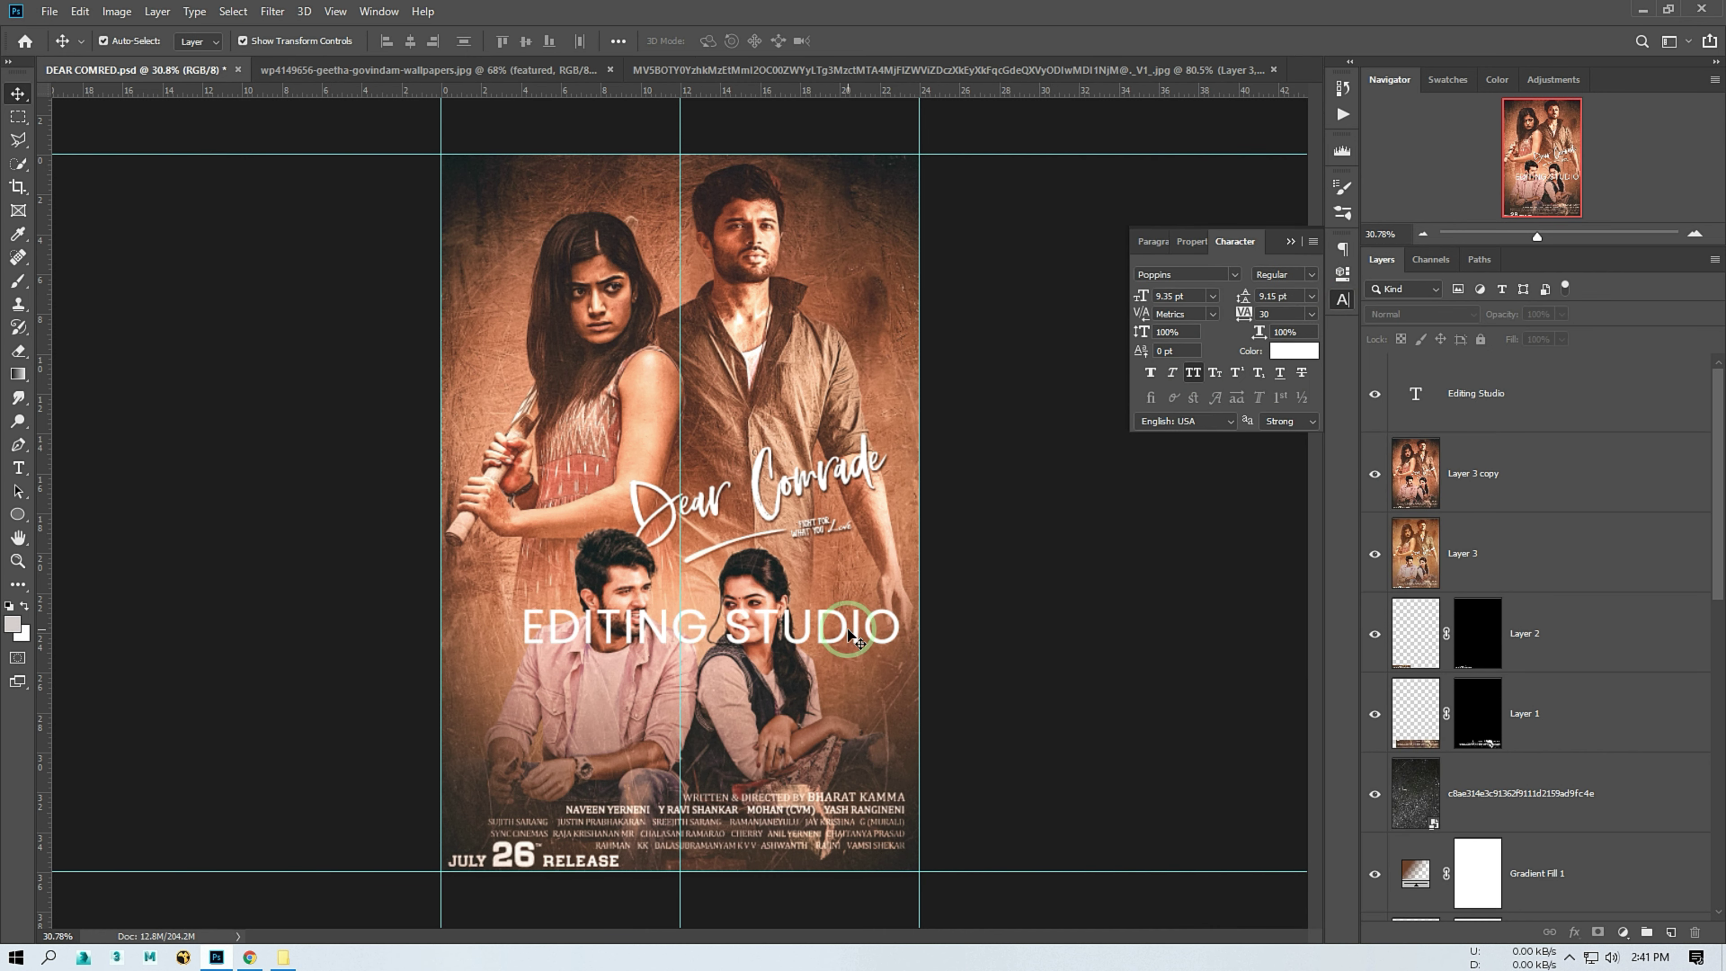
{"action": "left_click", "coordinate": [1222, 367]}
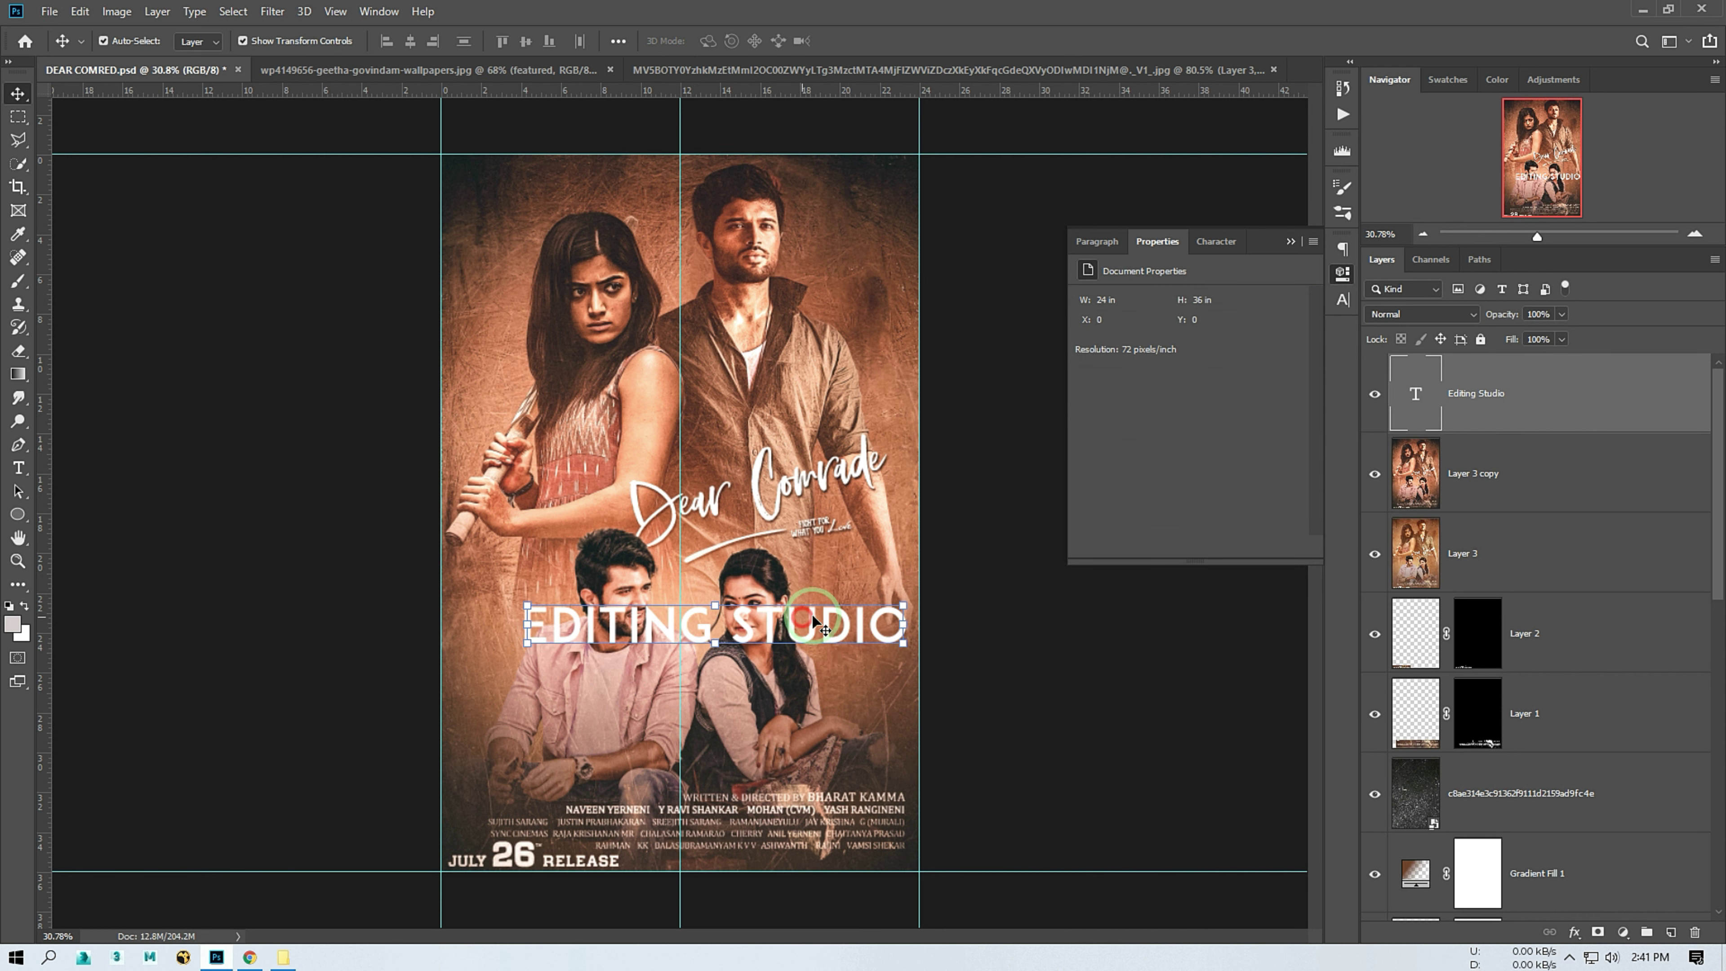
{"action": "left_click_drag", "start_coordinate": [748, 632], "coordinate": [821, 401]}
Rotate EDITING STUDIO 90° and shrink it to about 45% near the top-left
{"action": "left_click", "coordinate": [482, 41]}
{"action": "type", "text": "90"}
{"action": "key", "text": "Return"}
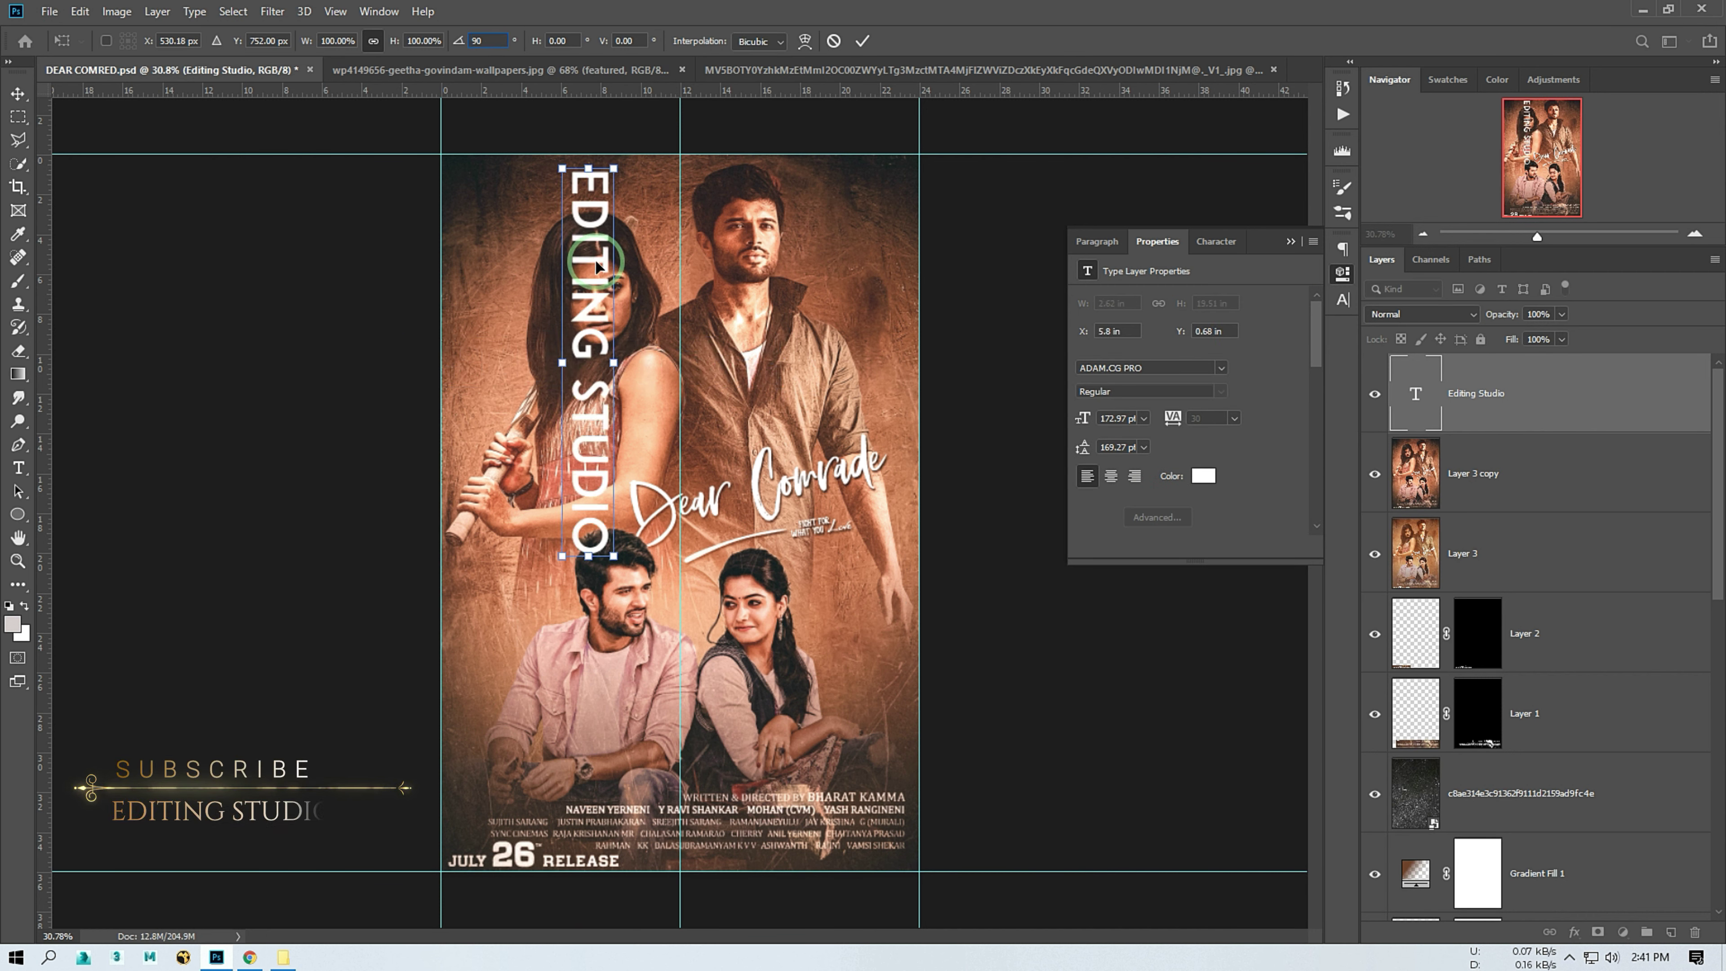
{"action": "left_click", "coordinate": [863, 41]}
{"action": "key", "text": "ctrl+t"}
{"action": "left_click_drag", "start_coordinate": [588, 360], "coordinate": [479, 340]}
{"action": "left_click_drag", "start_coordinate": [454, 538], "coordinate": [435, 332]}
{"action": "left_click", "coordinate": [862, 41]}
Widen the letter spacing and position the vertical text down the left edge
{"action": "left_click_drag", "start_coordinate": [1172, 418], "coordinate": [1207, 417]}
{"action": "left_click_drag", "start_coordinate": [1083, 417], "coordinate": [1051, 421]}
{"action": "left_click_drag", "start_coordinate": [462, 291], "coordinate": [456, 380]}
{"action": "left_click_drag", "start_coordinate": [1172, 417], "coordinate": [1206, 418]}
{"action": "left_click", "coordinate": [859, 302]}
{"action": "left_click", "coordinate": [1502, 391]}
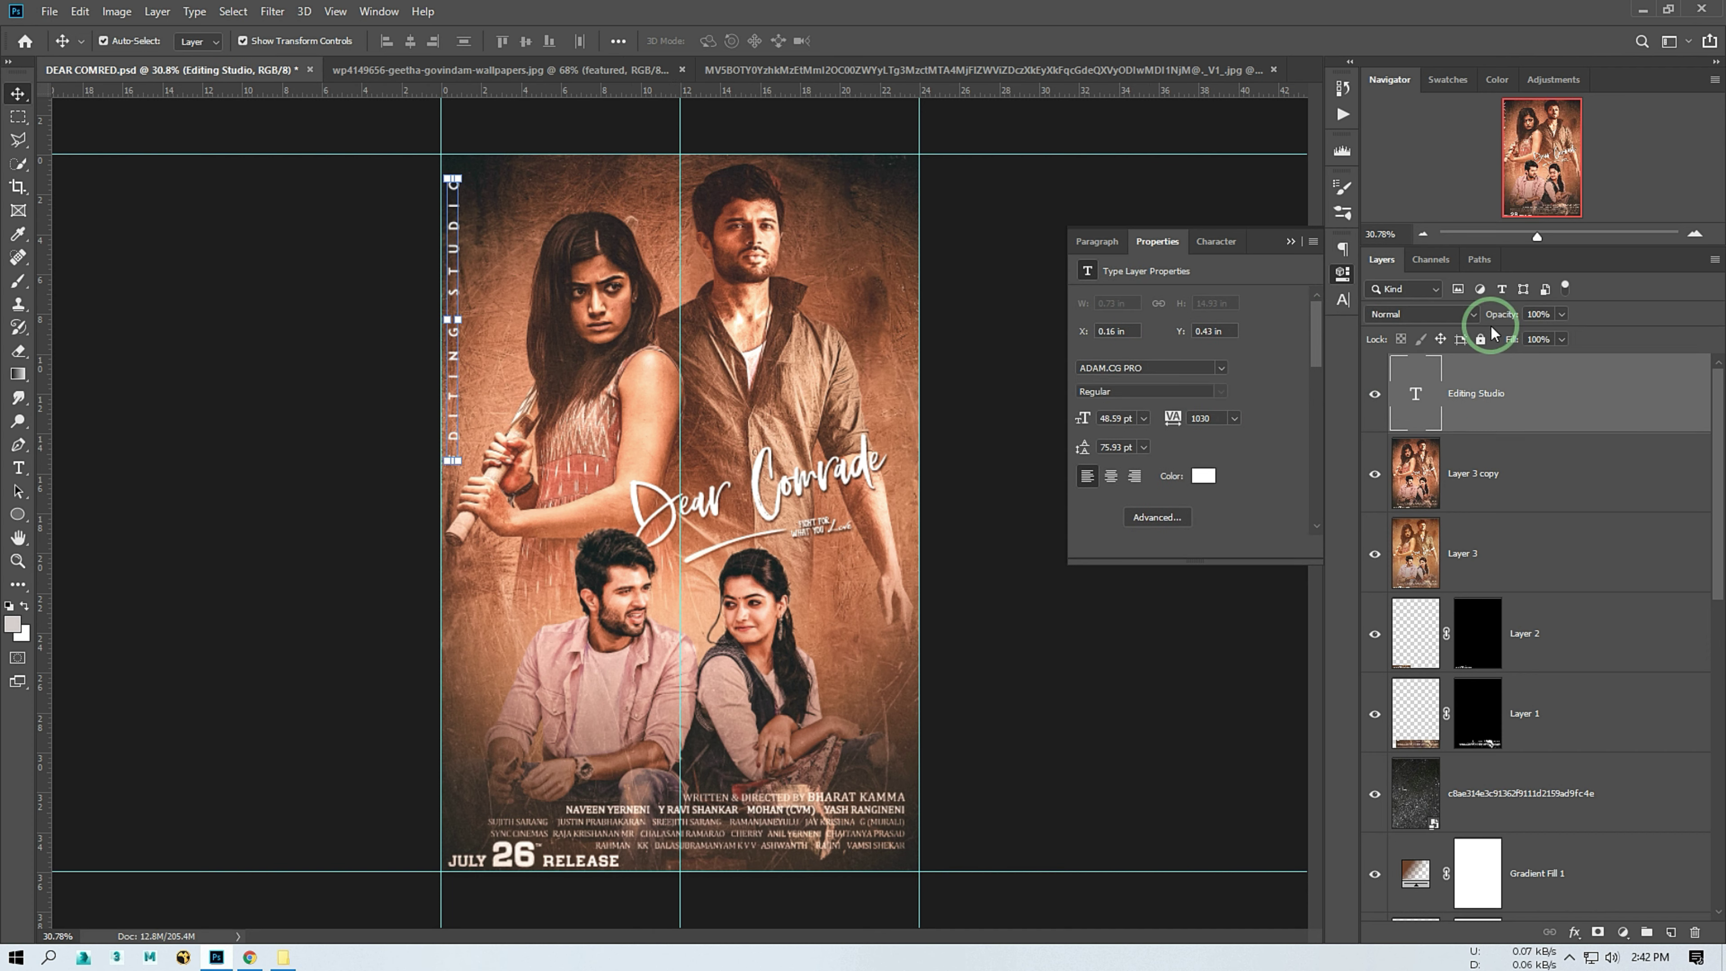
{"action": "left_click", "coordinate": [1343, 301]}
{"action": "left_click", "coordinate": [1477, 336]}
Duplicate the text layer, move the copy to the right edge, and retype it as the name credit
{"action": "key", "text": "ctrl+0"}
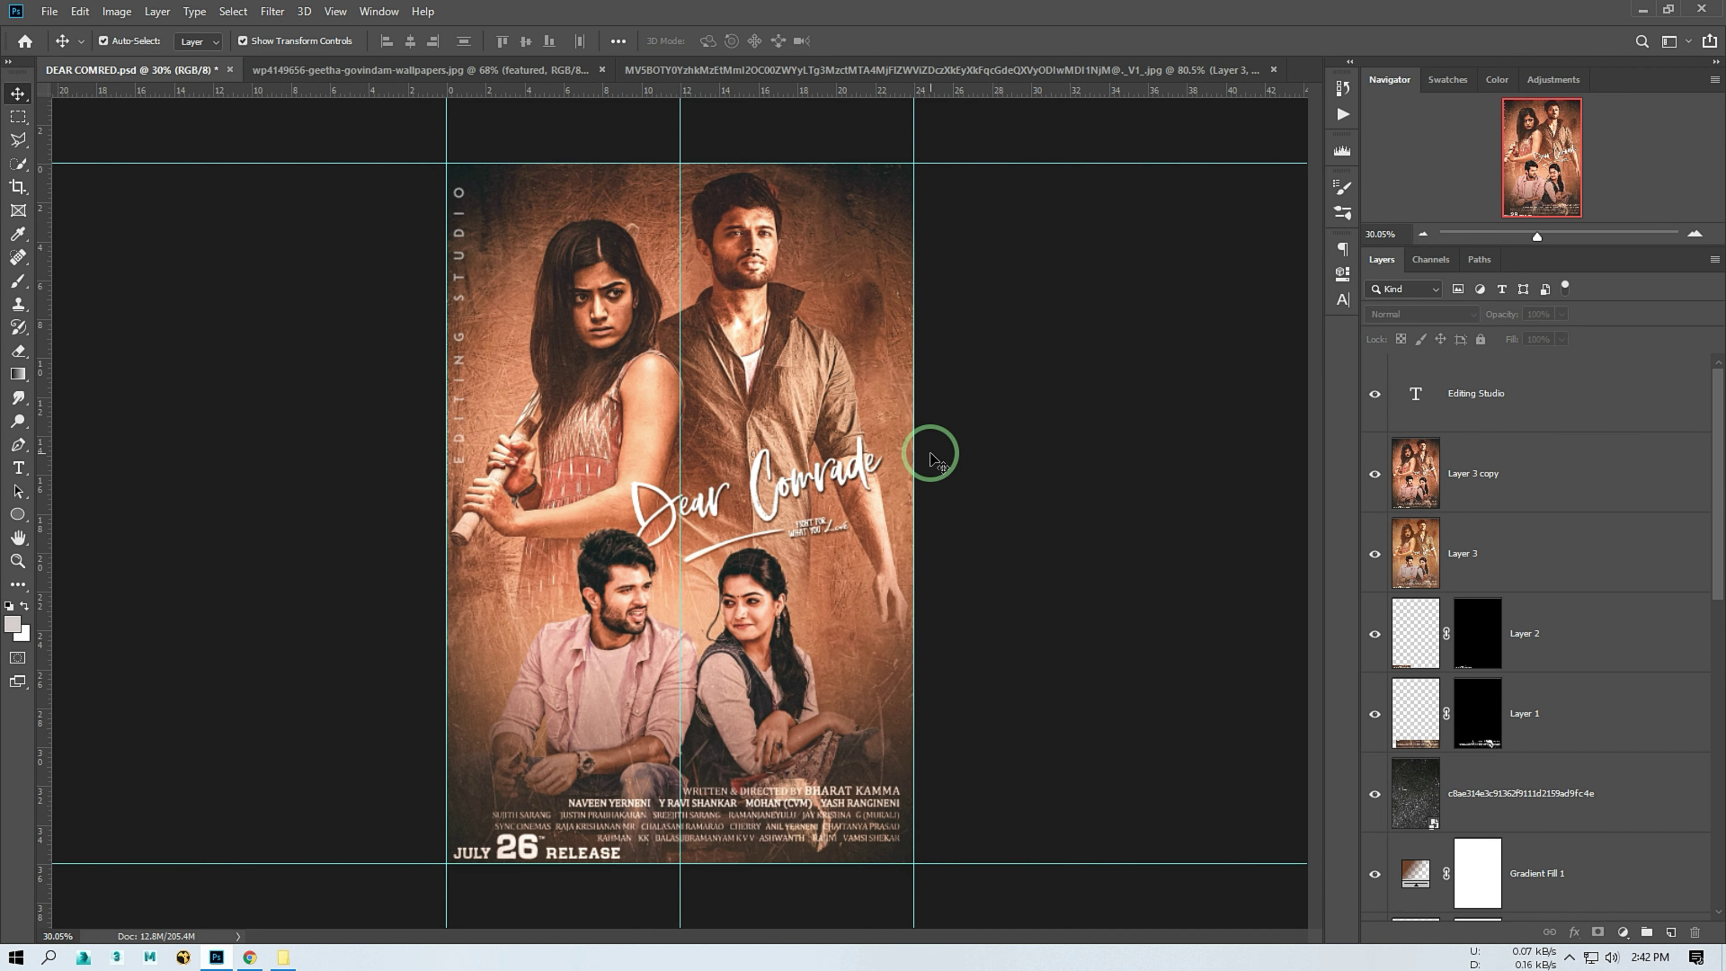
{"action": "key", "text": "ctrl+j"}
{"action": "left_click_drag", "start_coordinate": [454, 258], "coordinate": [864, 306]}
{"action": "key", "text": "t"}
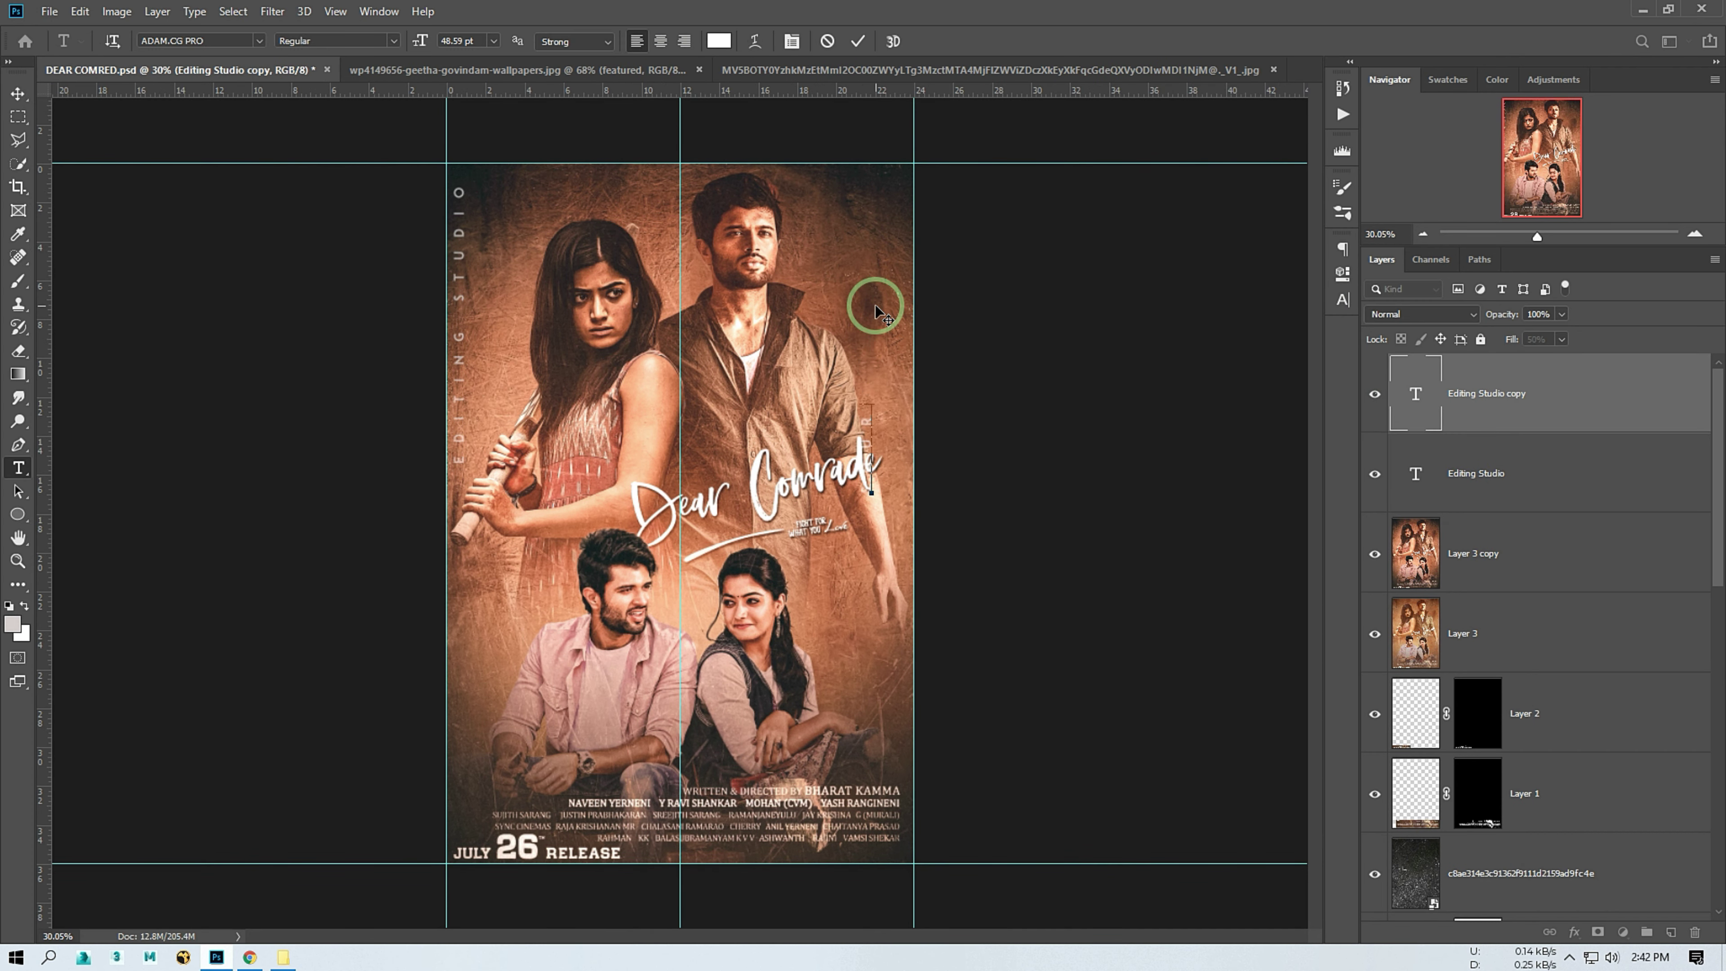
{"action": "key", "text": "ctrl+Return"}
{"action": "key", "text": "v"}
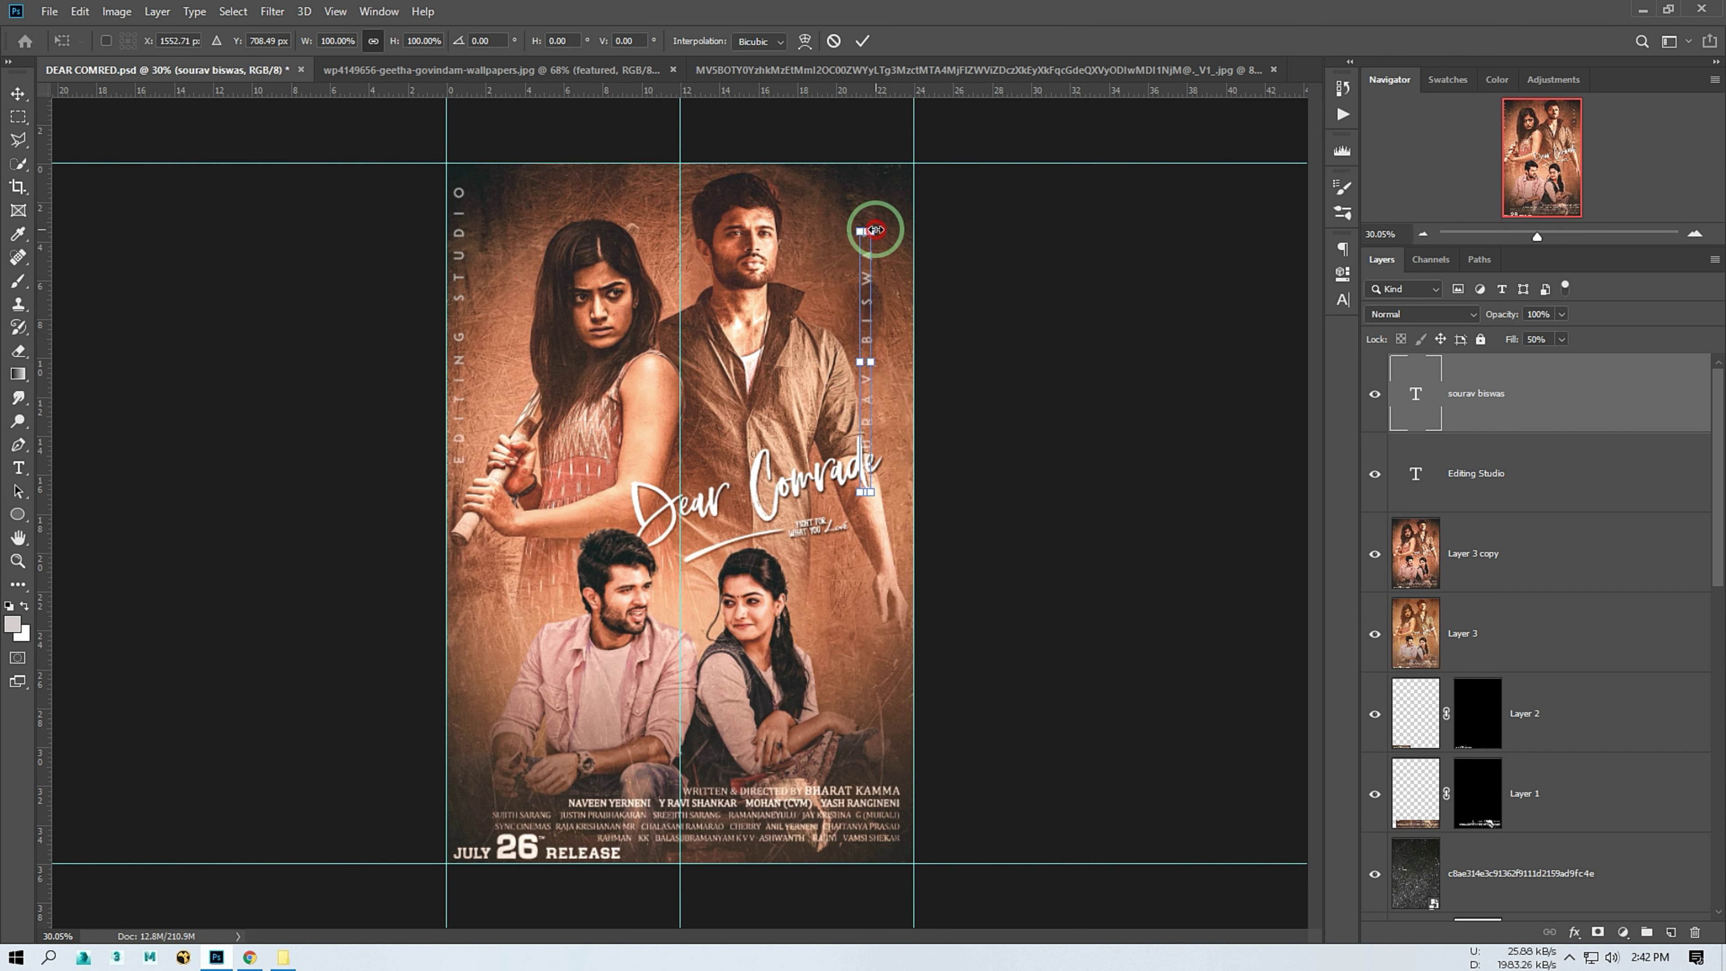
Rotate the name text 90° and add a horizontal guide near the top
{"action": "key", "text": "ctrl+t"}
{"action": "left_click", "coordinate": [483, 41]}
{"action": "type", "text": "90"}
{"action": "key", "text": "Return"}
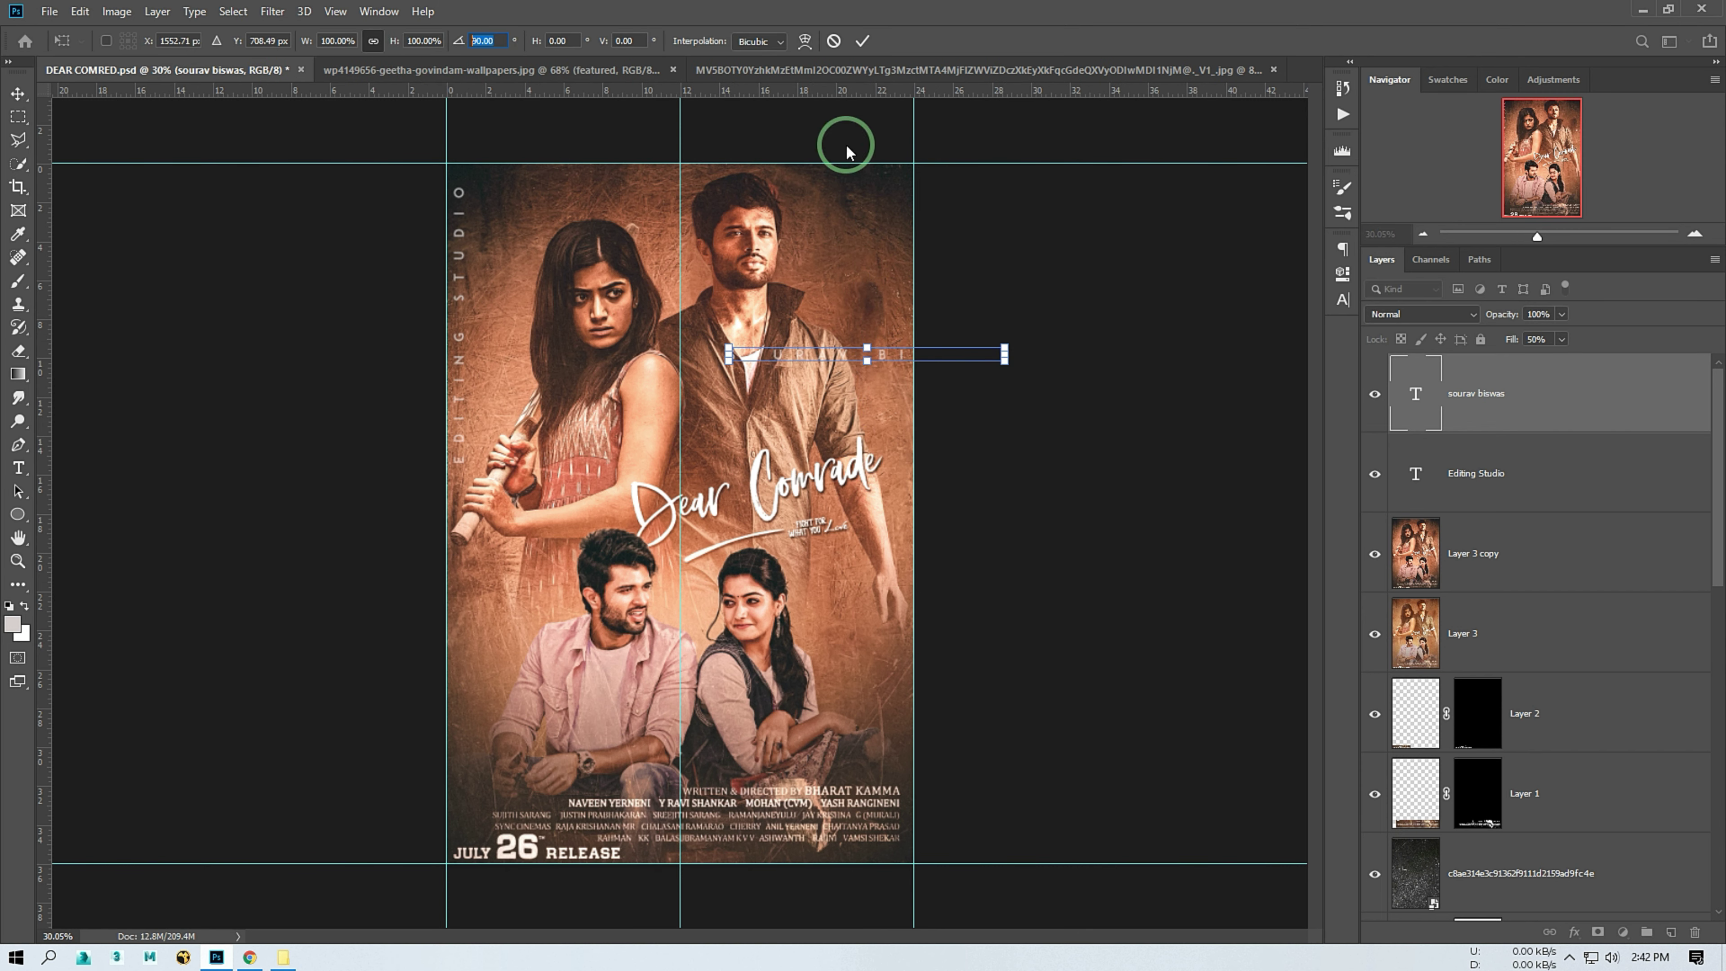
{"action": "key", "text": "Return"}
{"action": "key", "text": "Return"}
{"action": "left_click", "coordinate": [863, 261]}
{"action": "left_click_drag", "start_coordinate": [682, 85], "coordinate": [698, 187]}
{"action": "left_click", "coordinate": [867, 224]}
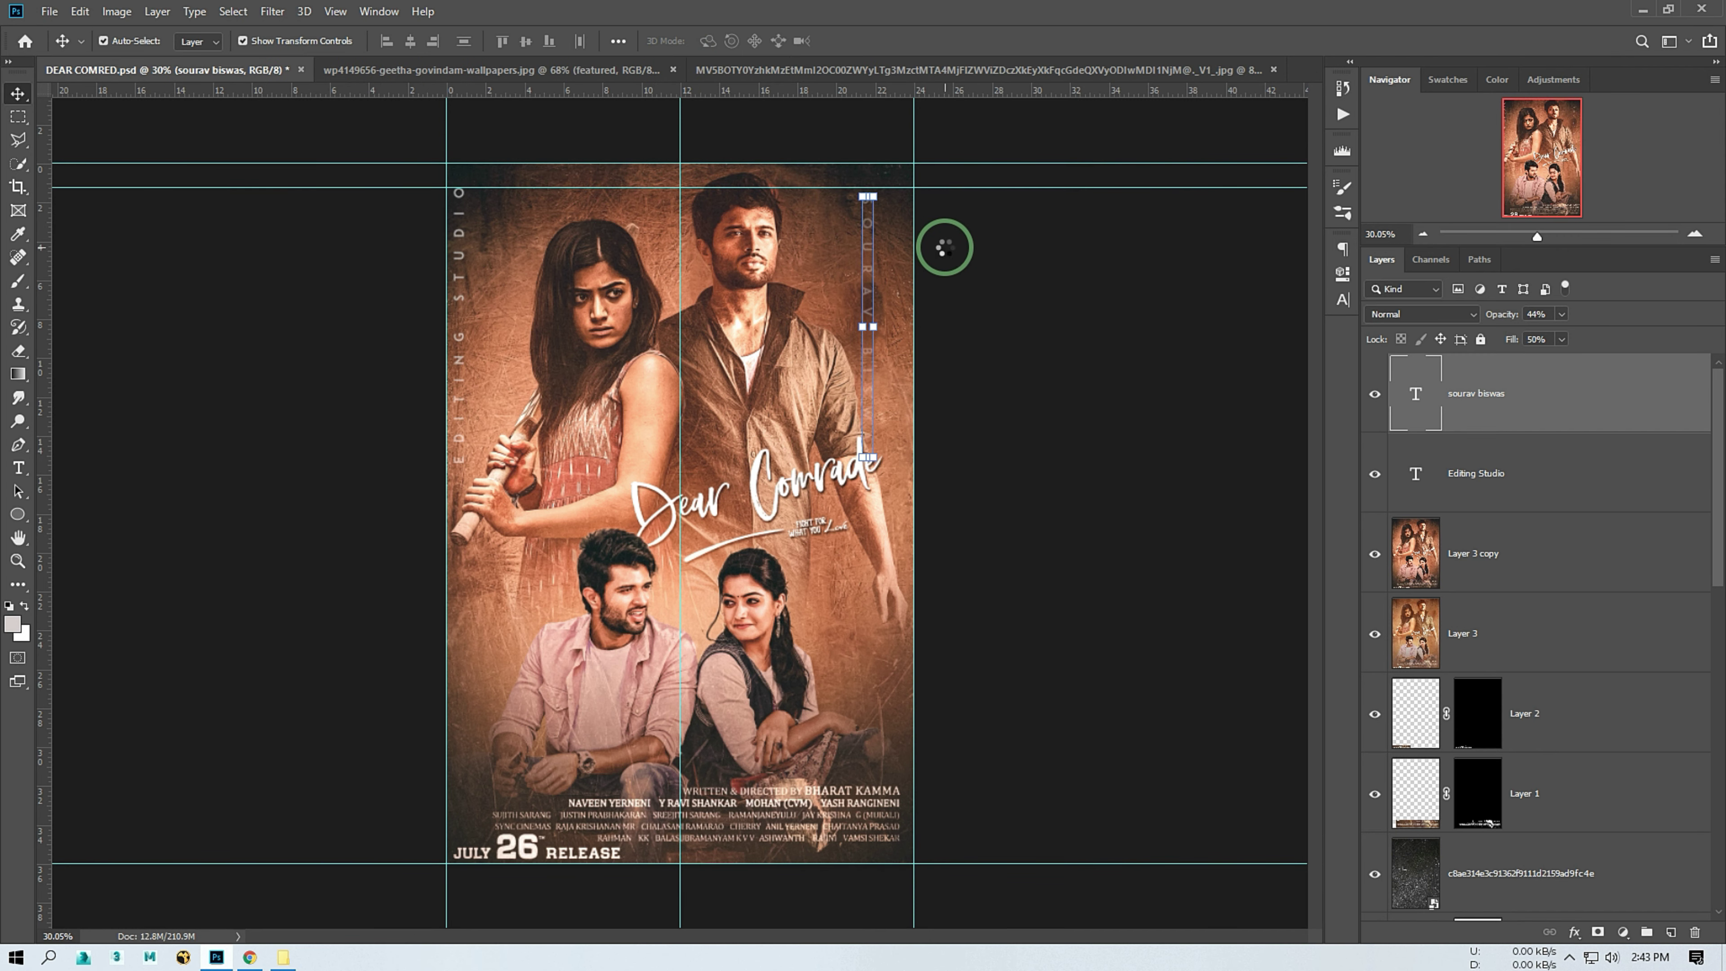
{"action": "left_click", "coordinate": [917, 275]}
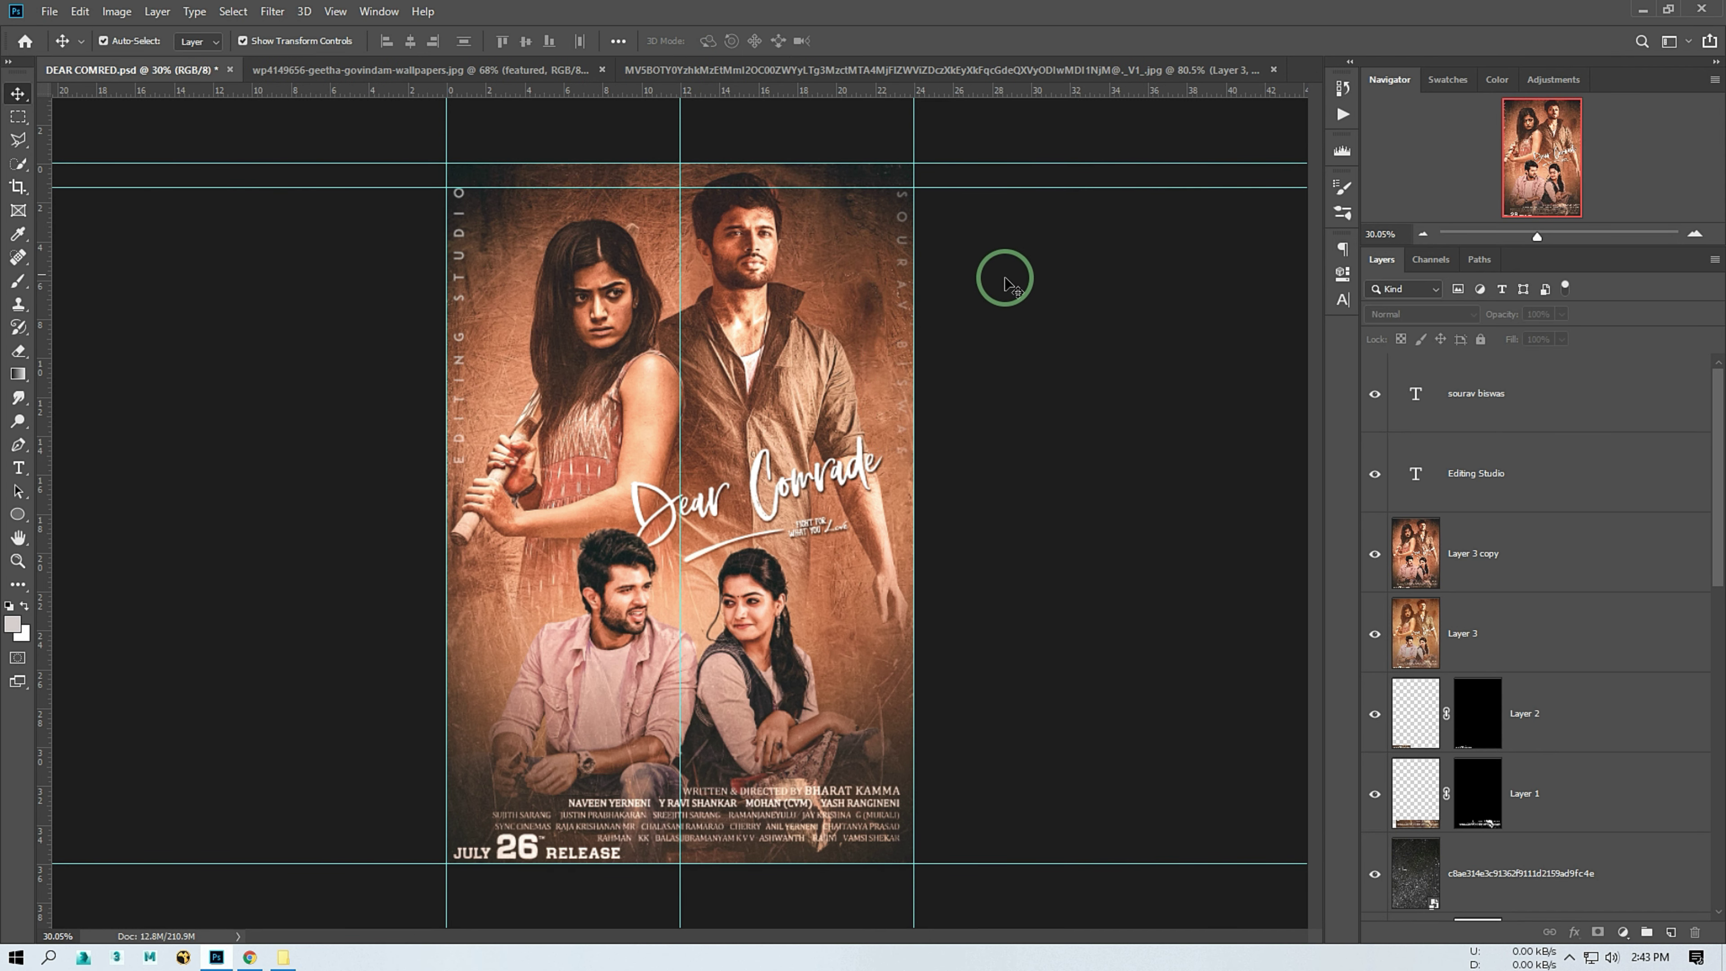
{"action": "left_click", "coordinate": [1478, 392]}
{"action": "left_click", "coordinate": [685, 301]}
{"action": "scroll", "coordinate": [685, 301], "scroll_direction": "up", "scroll_amount": 1}
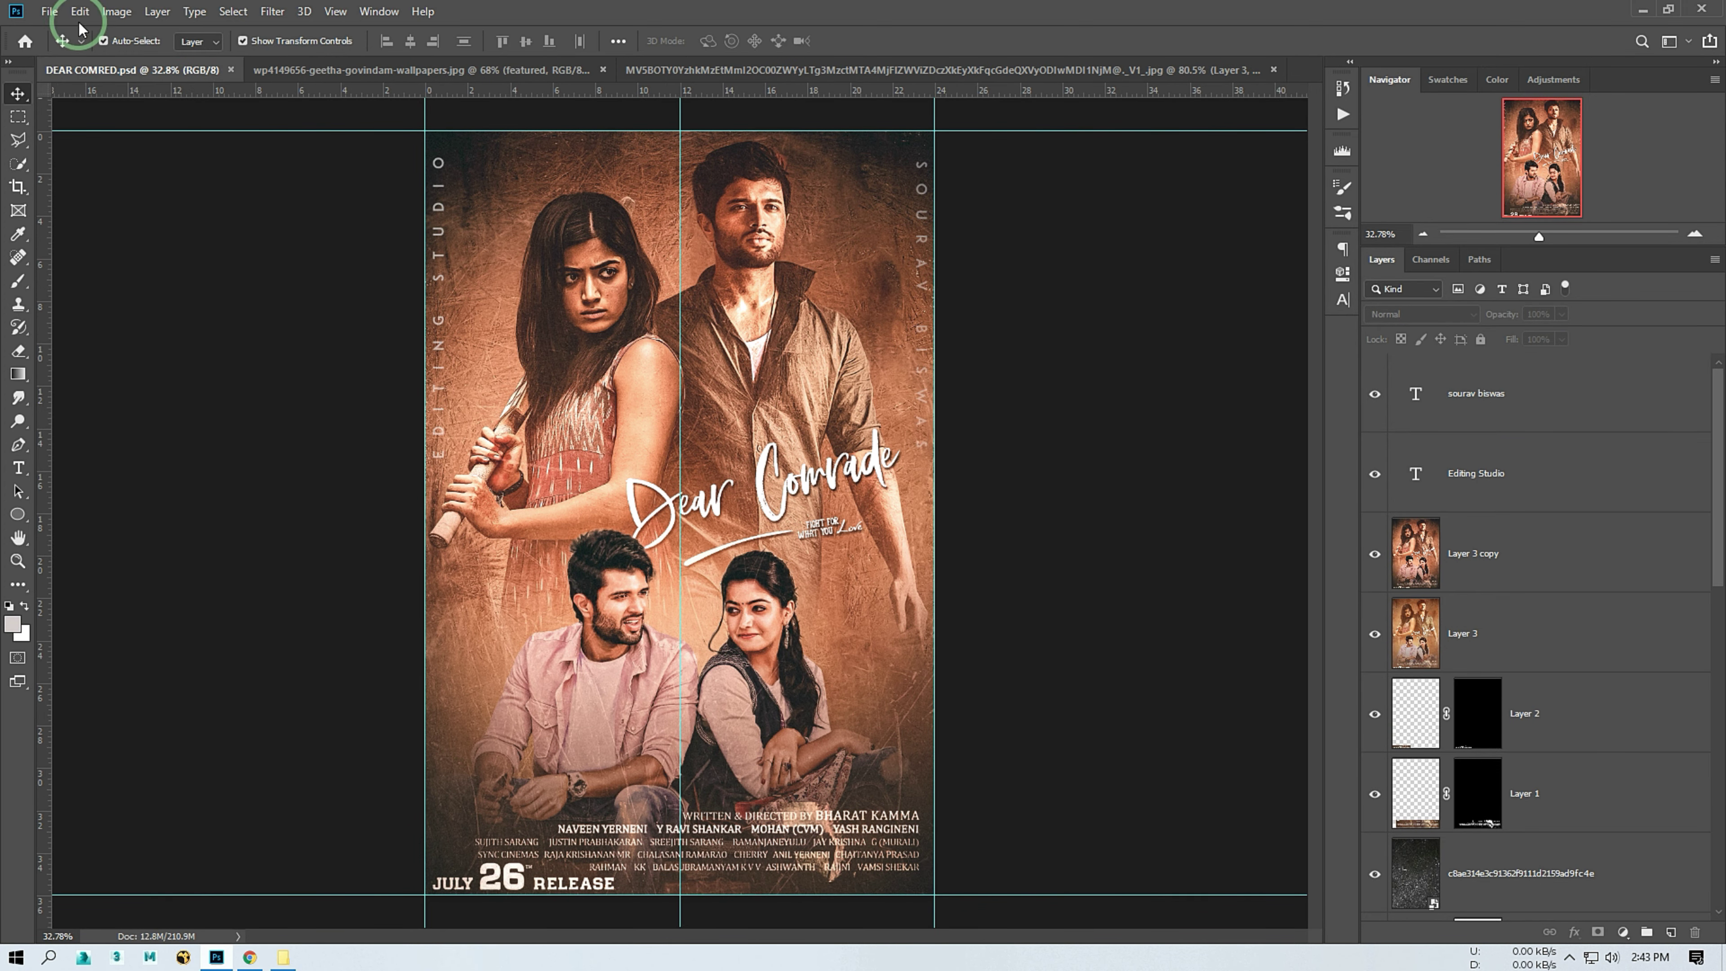
Save a PNG copy named DEAR COMRED.png, then minimize Photoshop
{"action": "key", "text": "ctrl+shift+s"}
{"action": "left_click", "coordinate": [231, 408]}
{"action": "left_click", "coordinate": [180, 616]}
{"action": "left_click", "coordinate": [202, 391]}
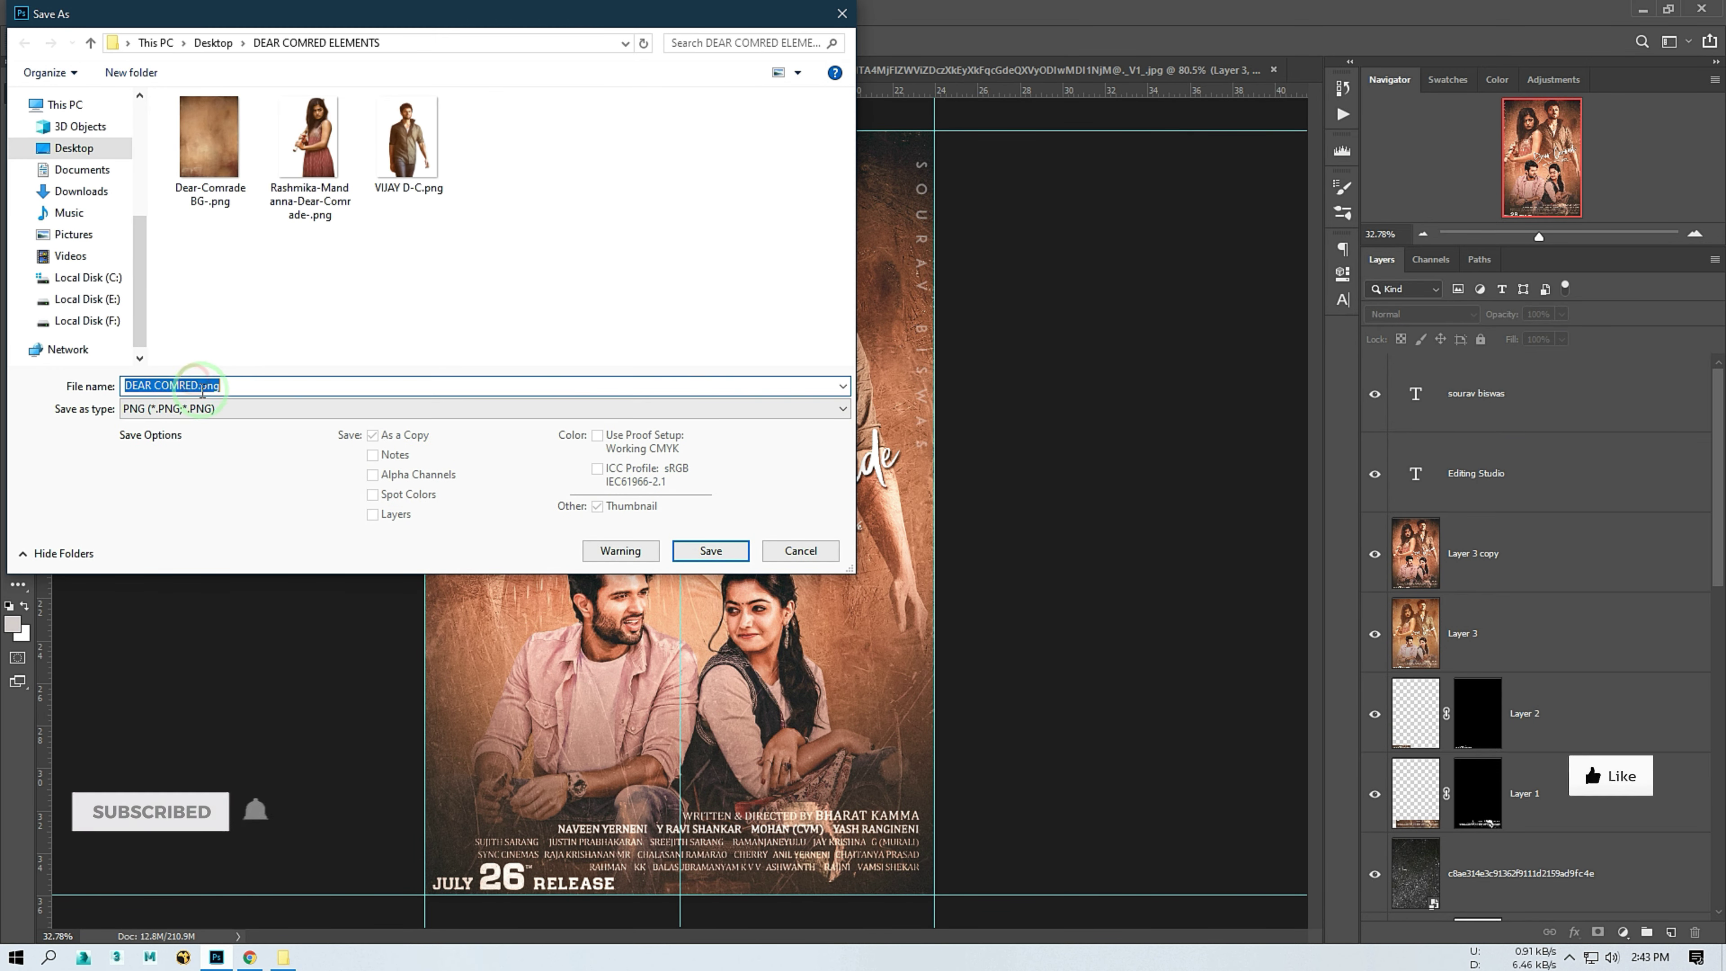
{"action": "left_click", "coordinate": [710, 551]}
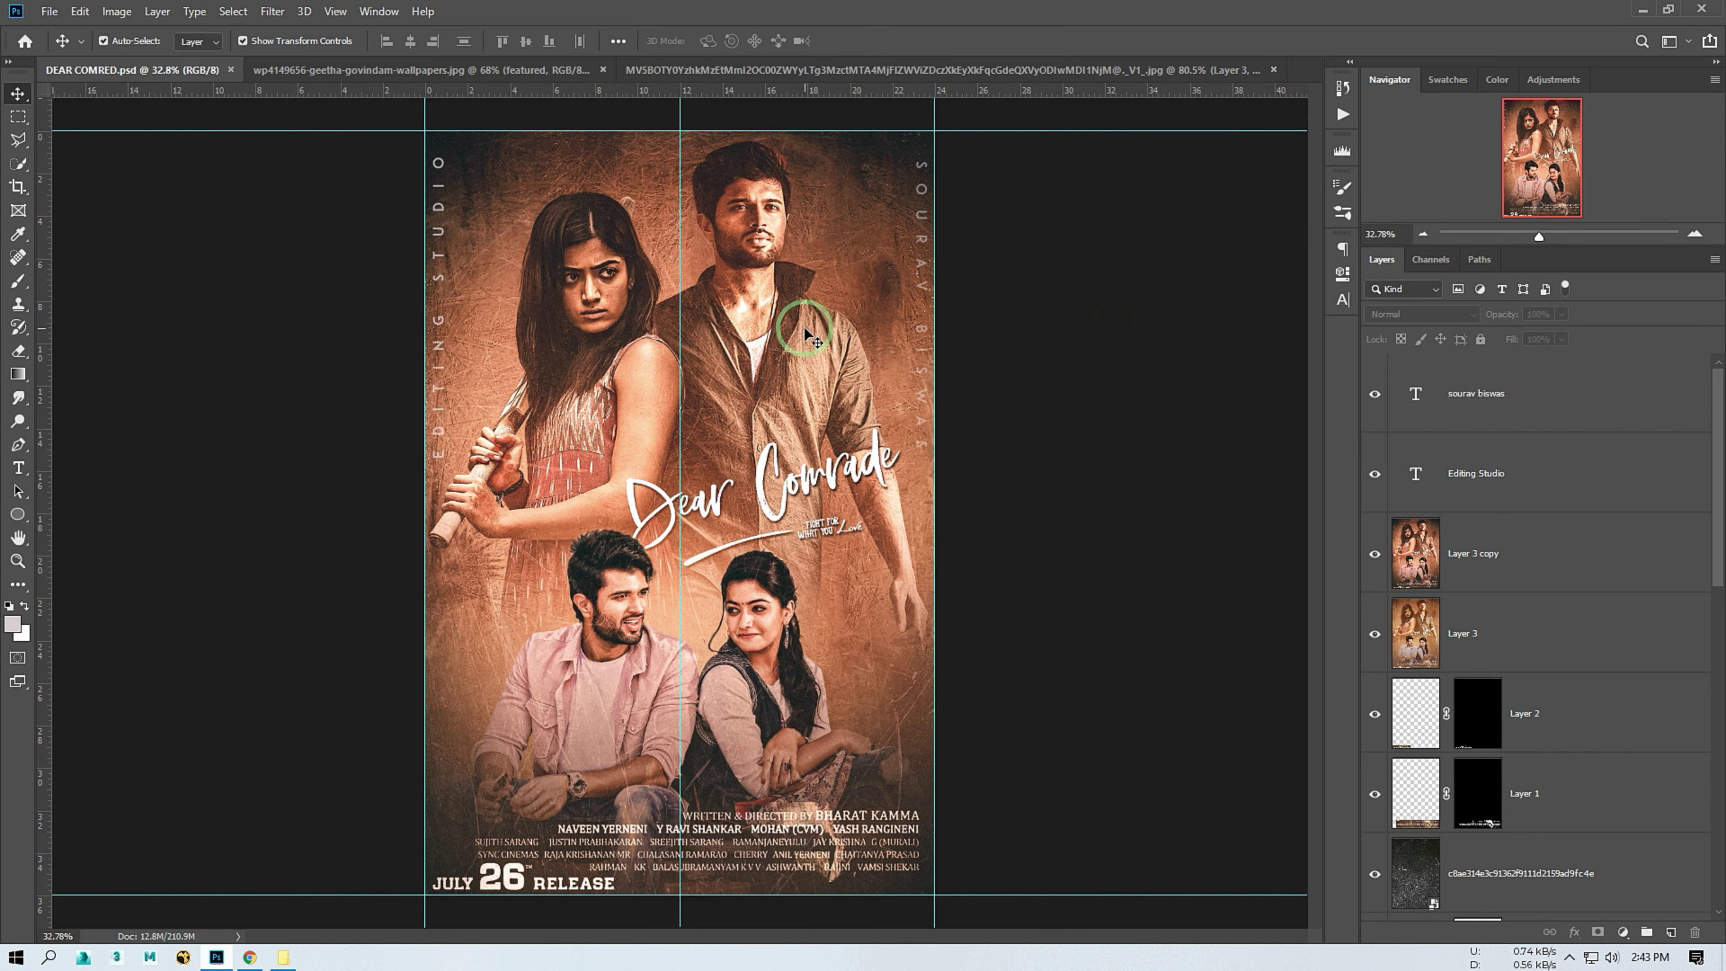
{"action": "left_click", "coordinate": [1639, 9]}
Refresh the DEAR COMRED ELEMENTS folder and open DEAR COMRED1.png in Picasa Photo Viewer
{"action": "left_click", "coordinate": [645, 361]}
{"action": "right_click", "coordinate": [457, 340]}
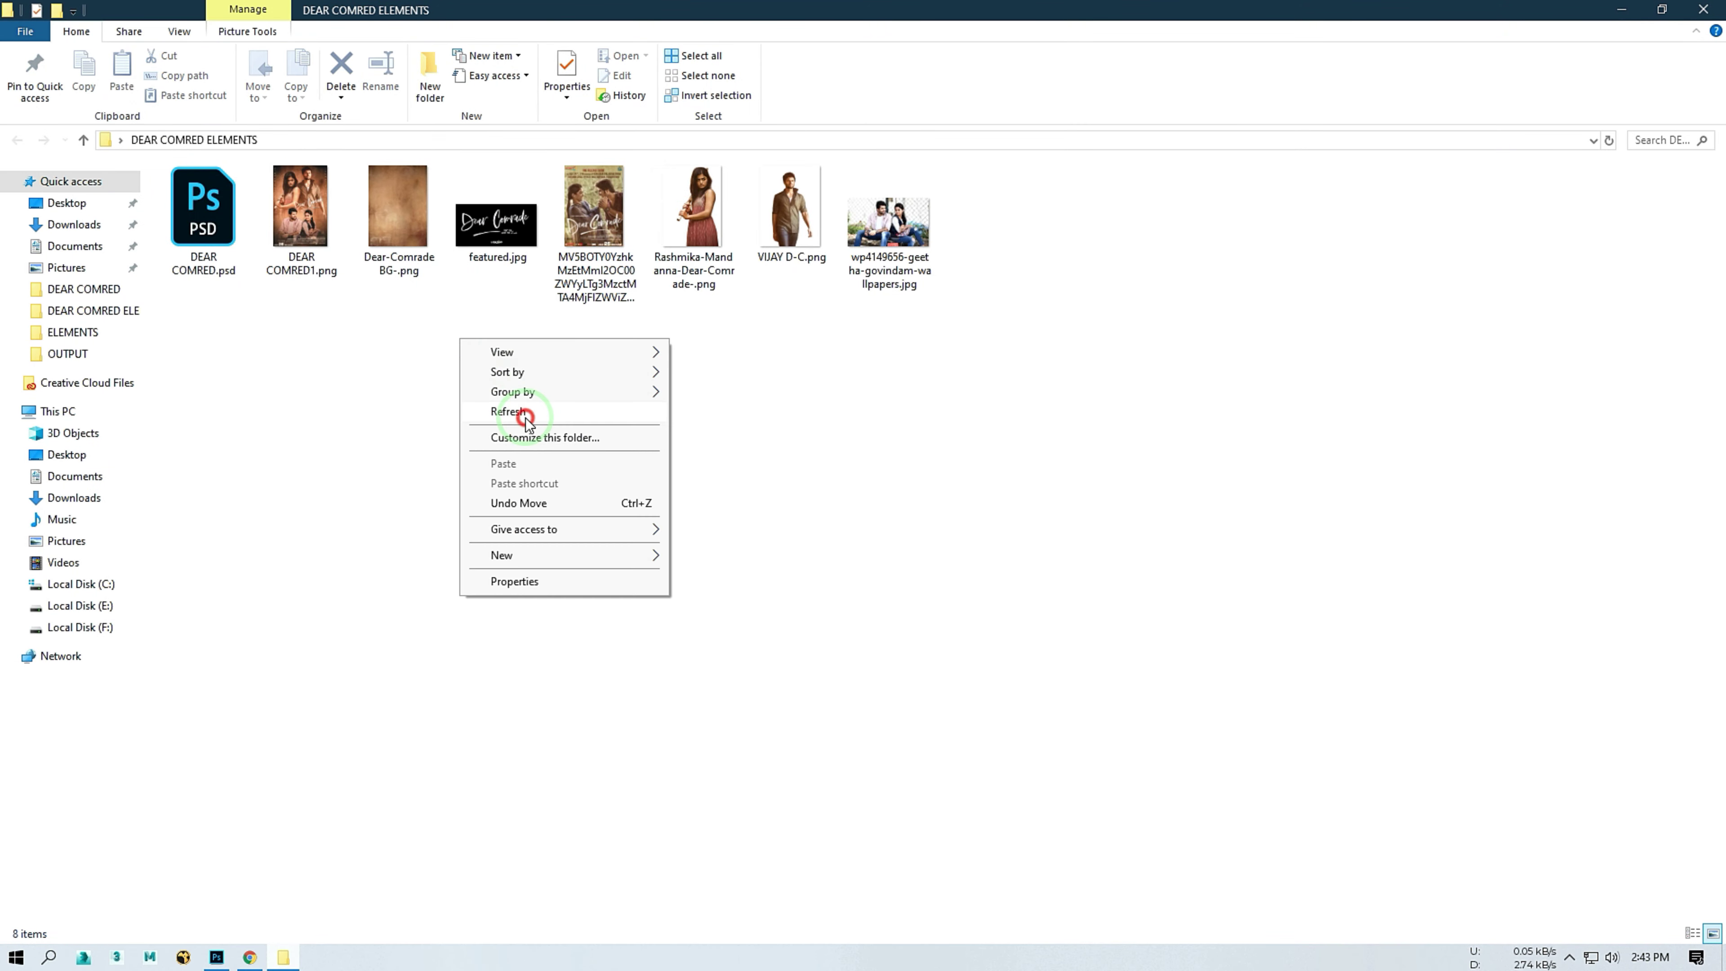
{"action": "left_click", "coordinate": [287, 213]}
{"action": "double_click", "coordinate": [286, 213]}
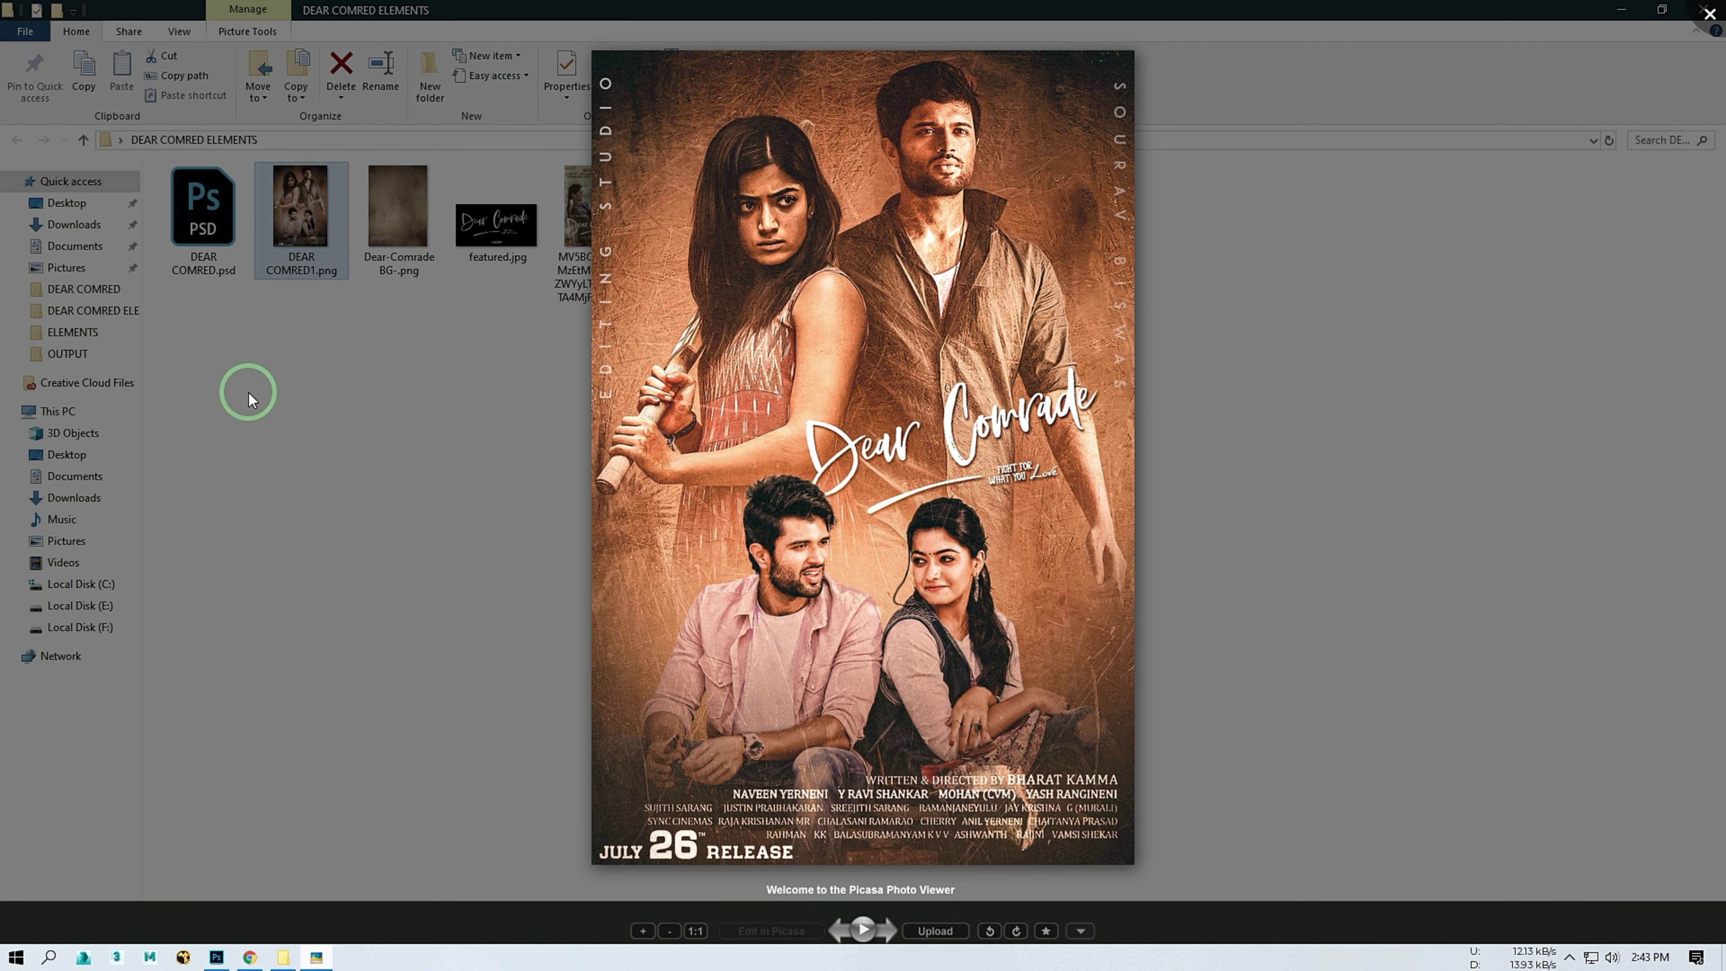